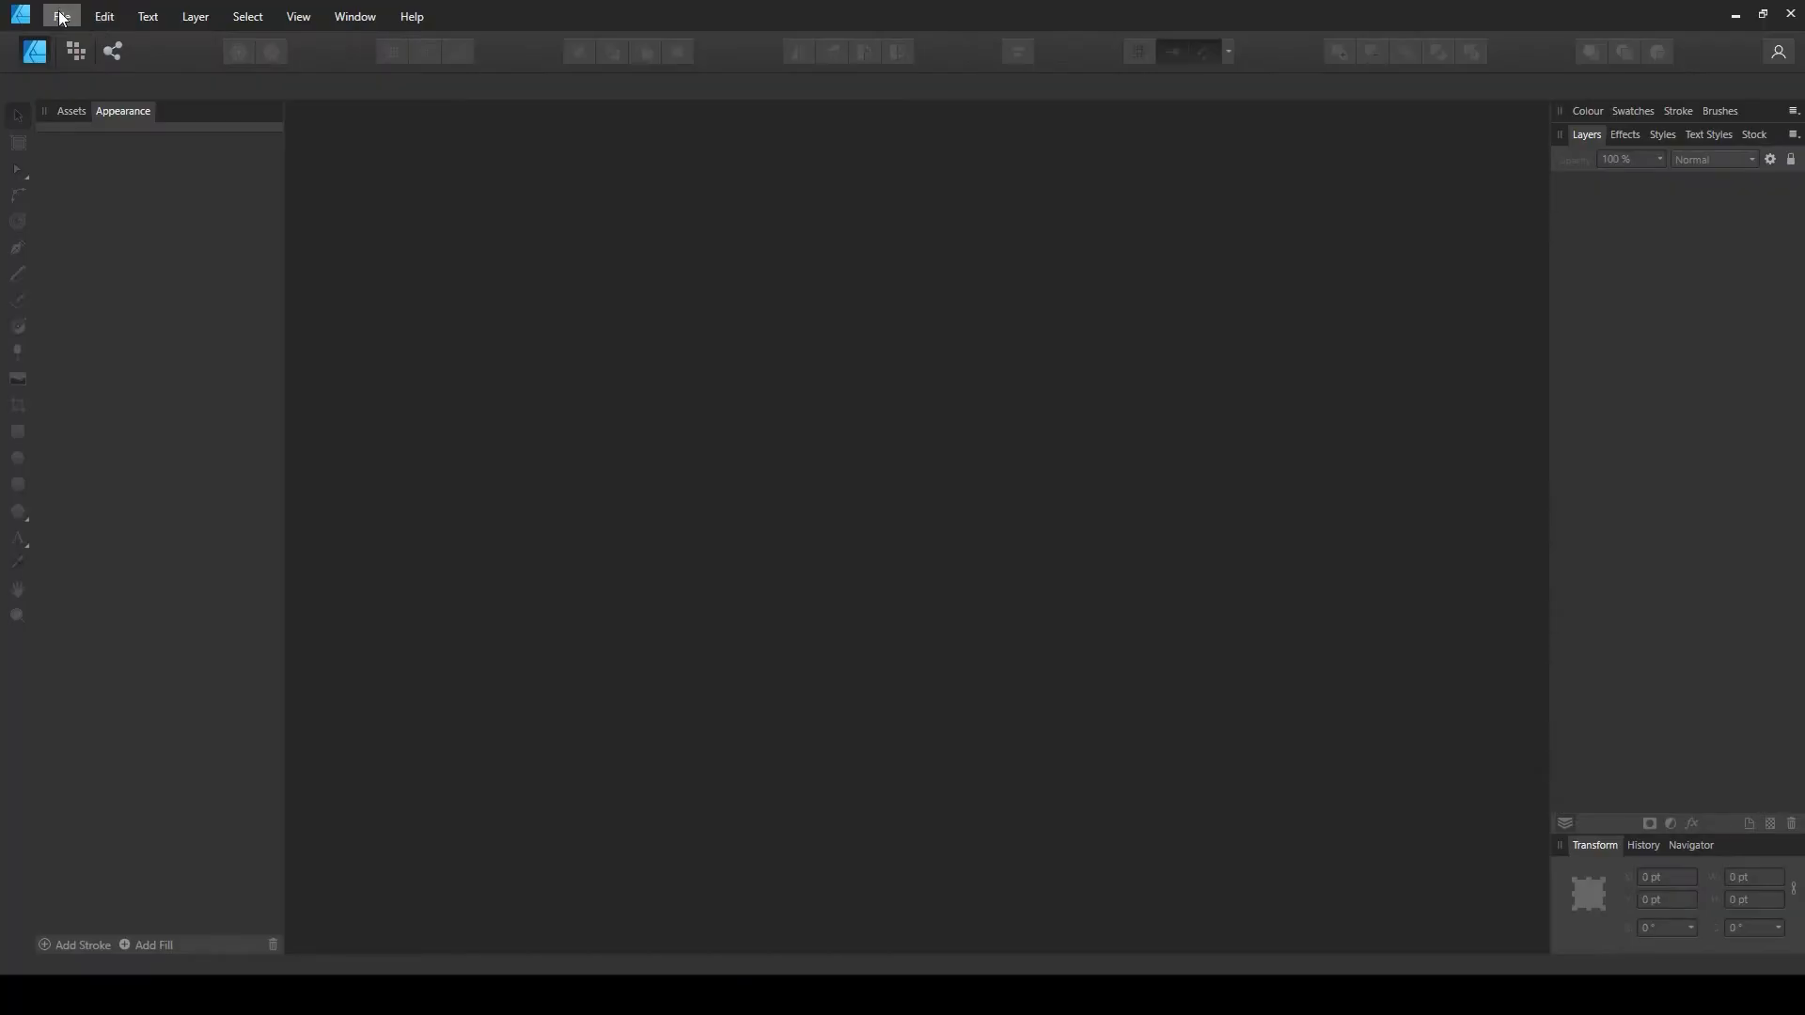
# - Create a new document measuring 1832 pt wide by 1555.1 pt high, with points as units and an artboard
pyautogui.click(62, 13)
pyautogui.click(81, 58)
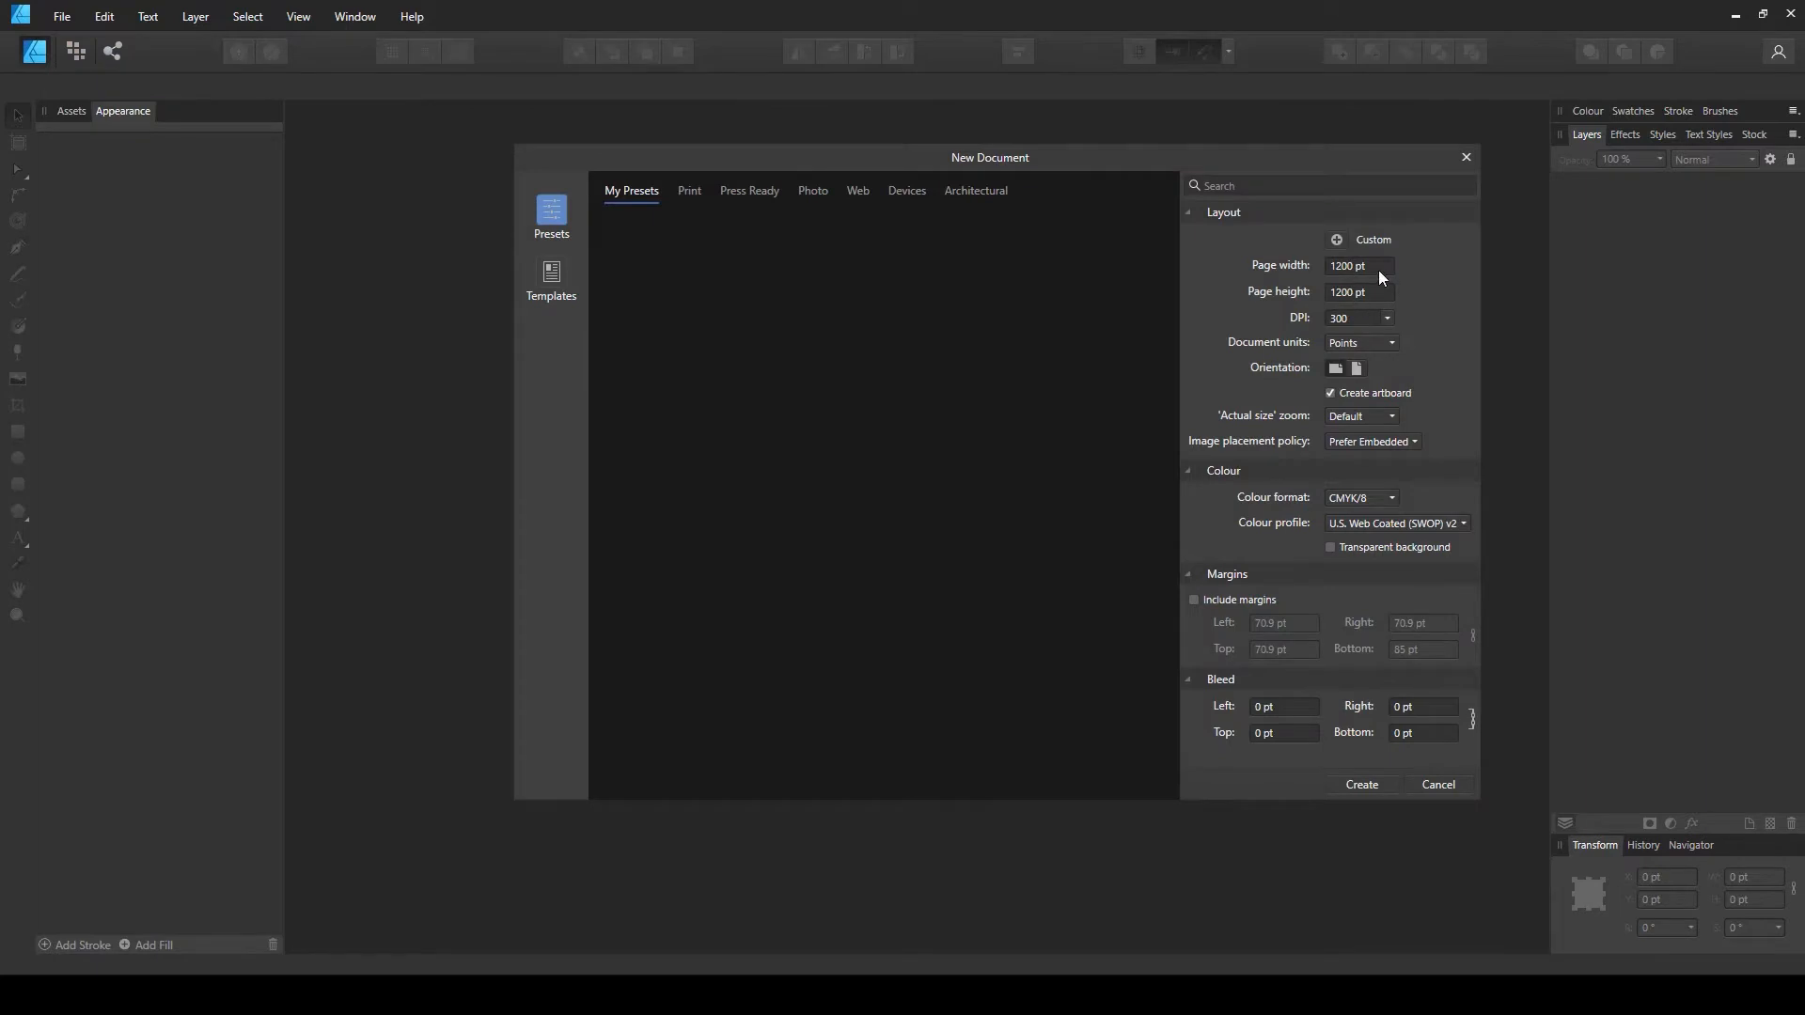
pyautogui.click(1391, 344)
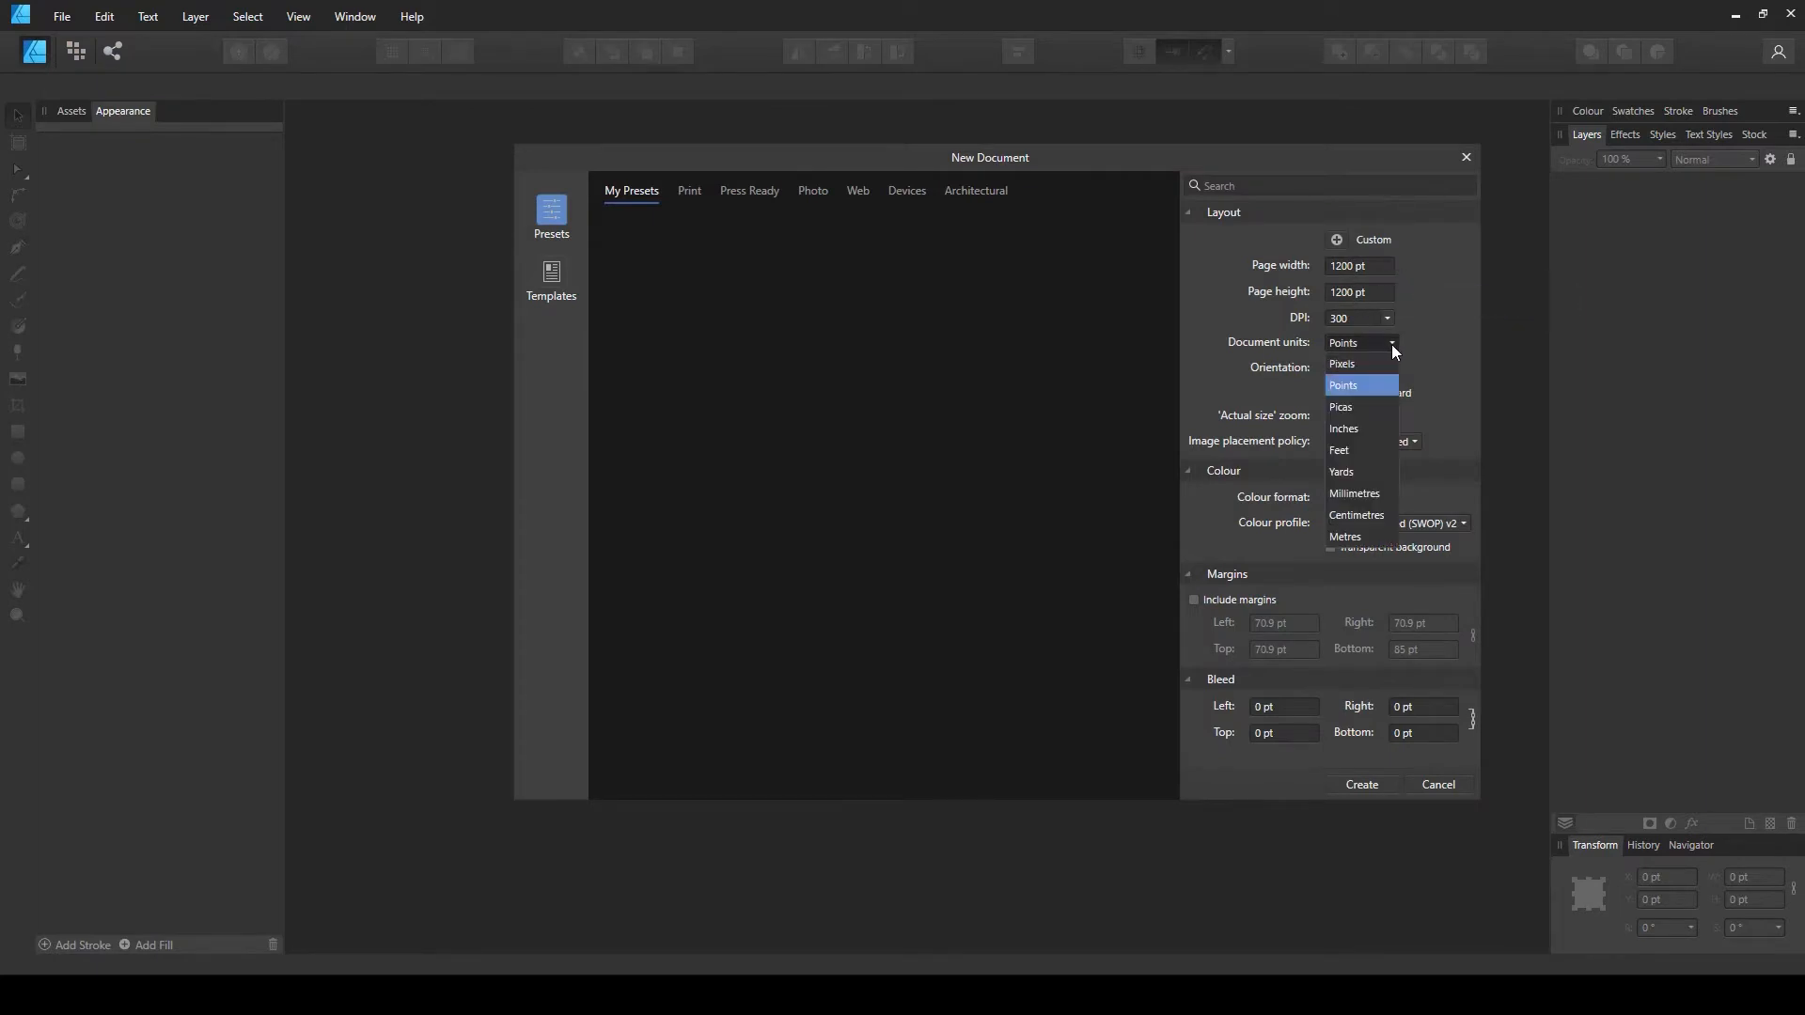
pyautogui.click(1448, 341)
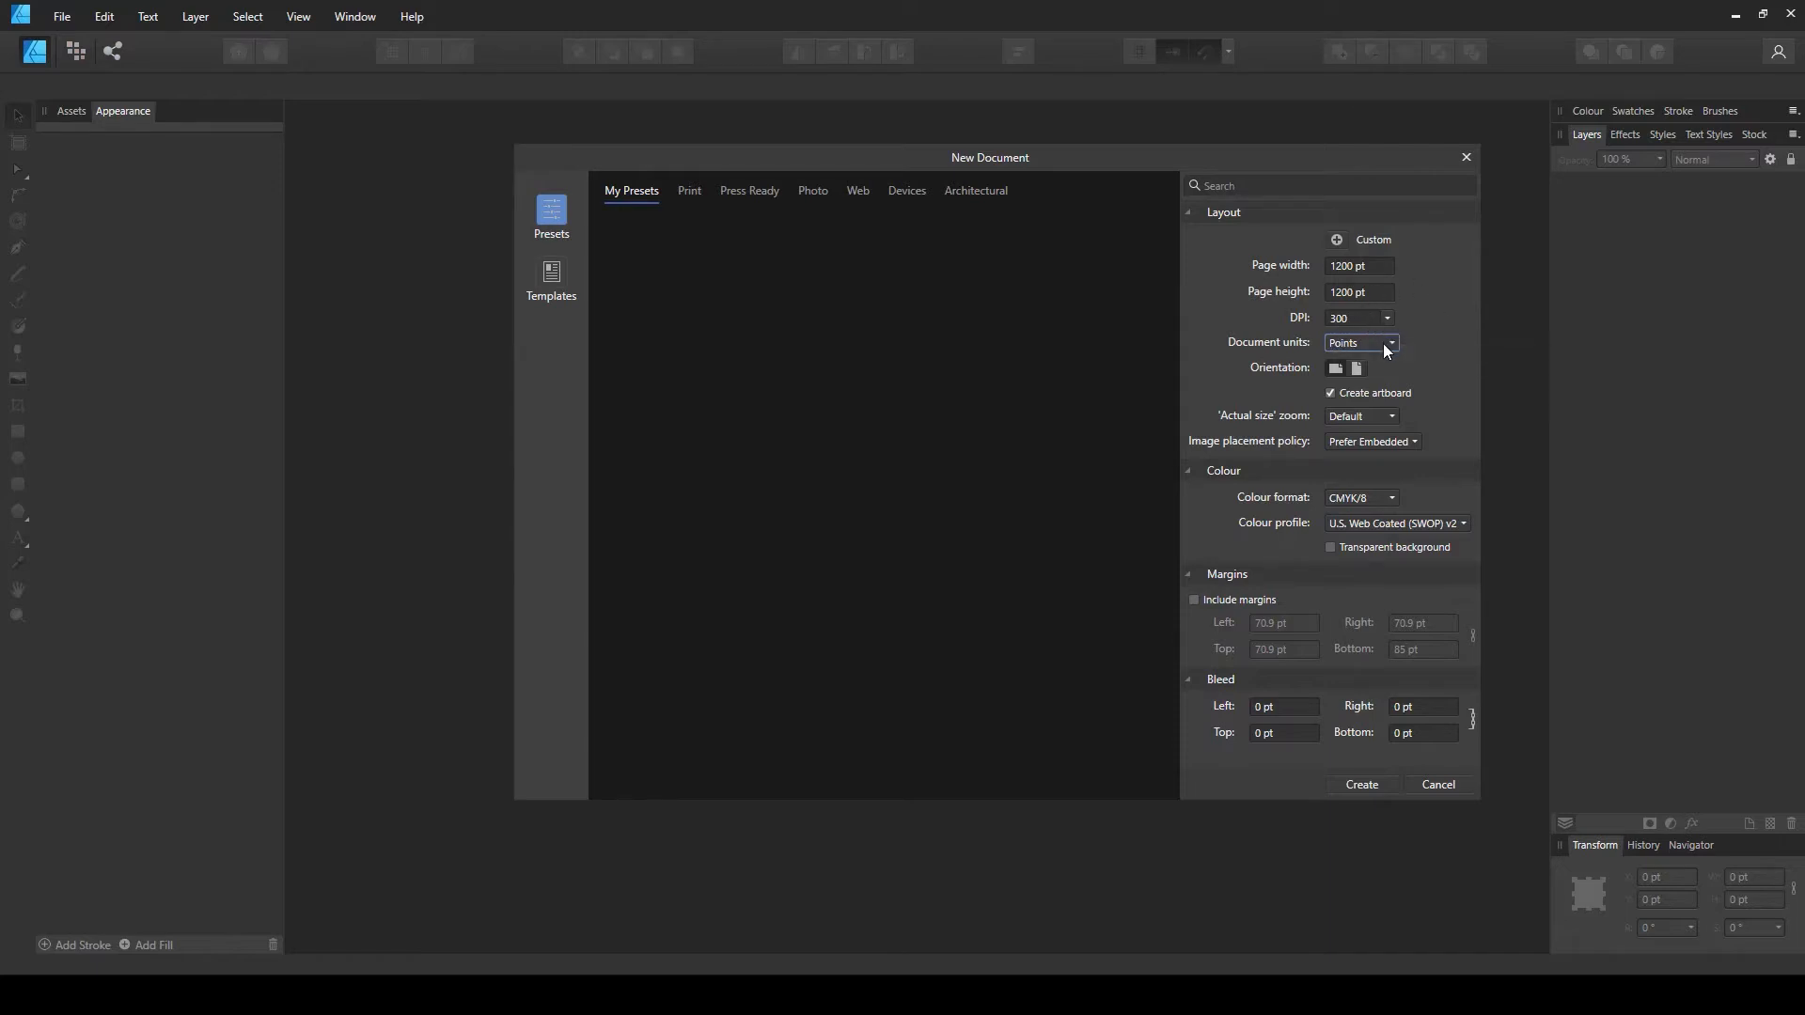
pyautogui.click(1374, 270)
pyautogui.write('183')
pyautogui.press('Tab')
pyautogui.write('1555.1')
pyautogui.click(1384, 271)
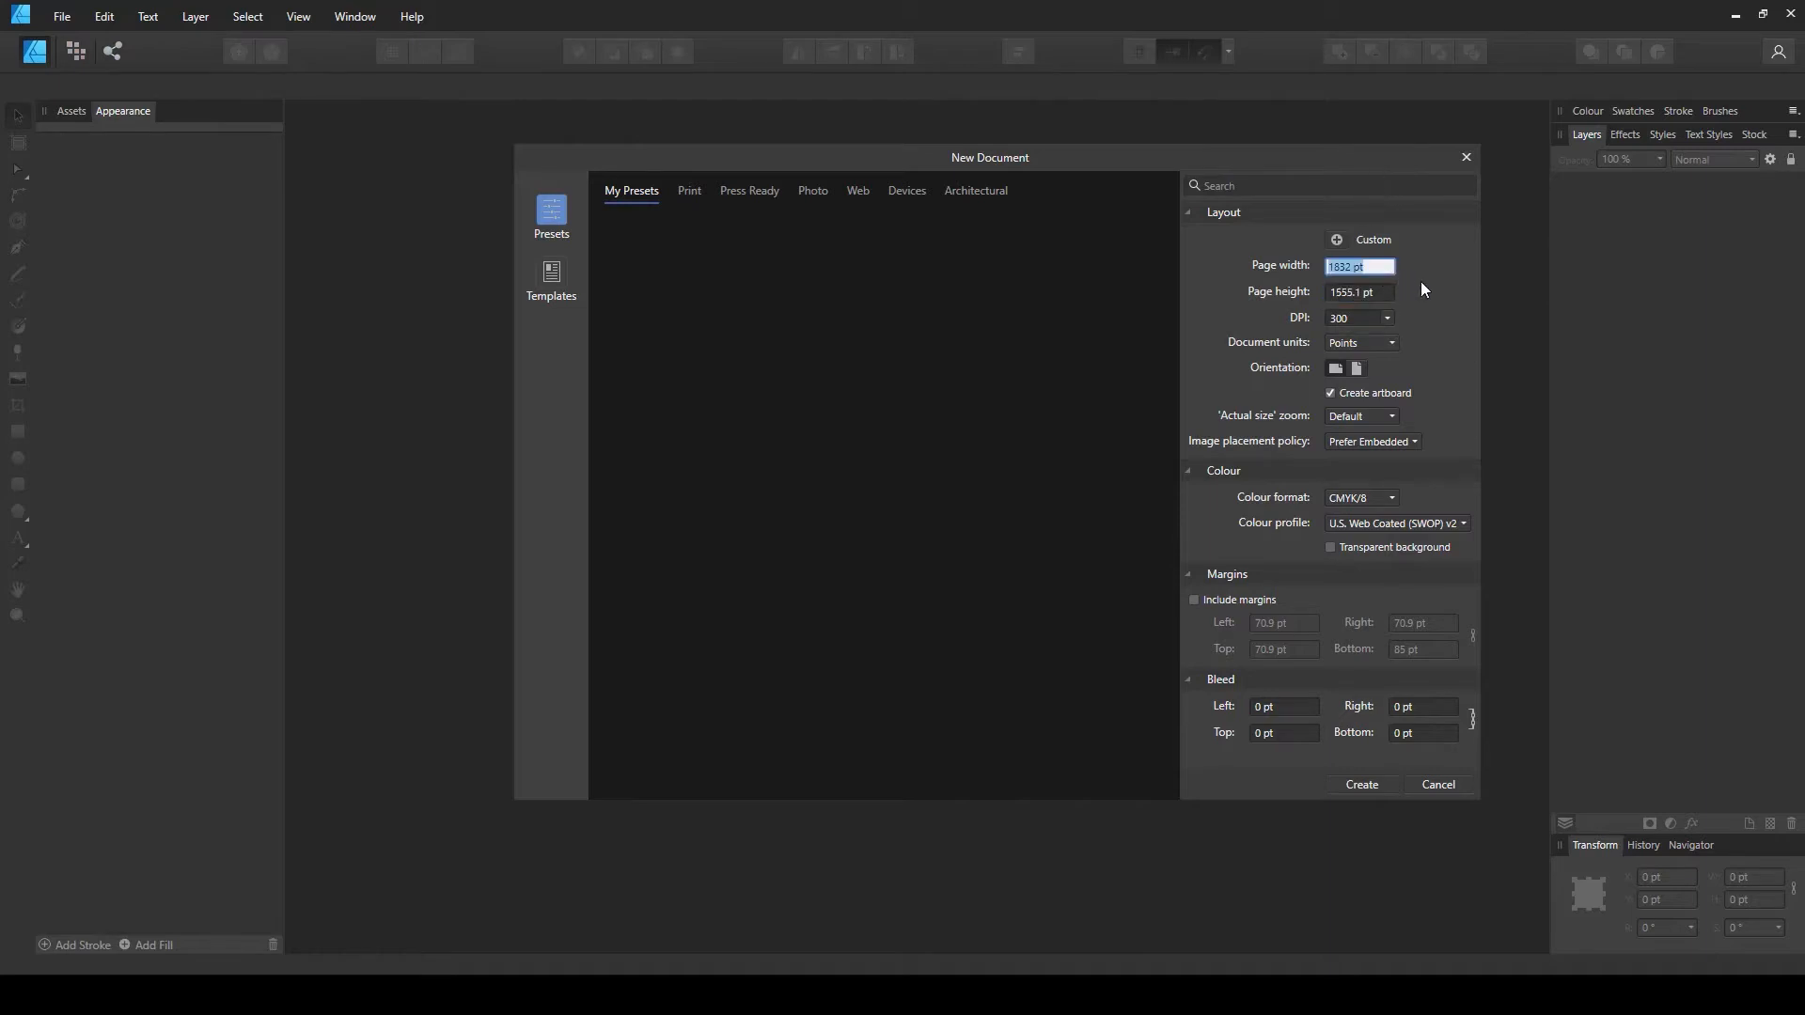
pyautogui.click(1421, 283)
pyautogui.click(1330, 394)
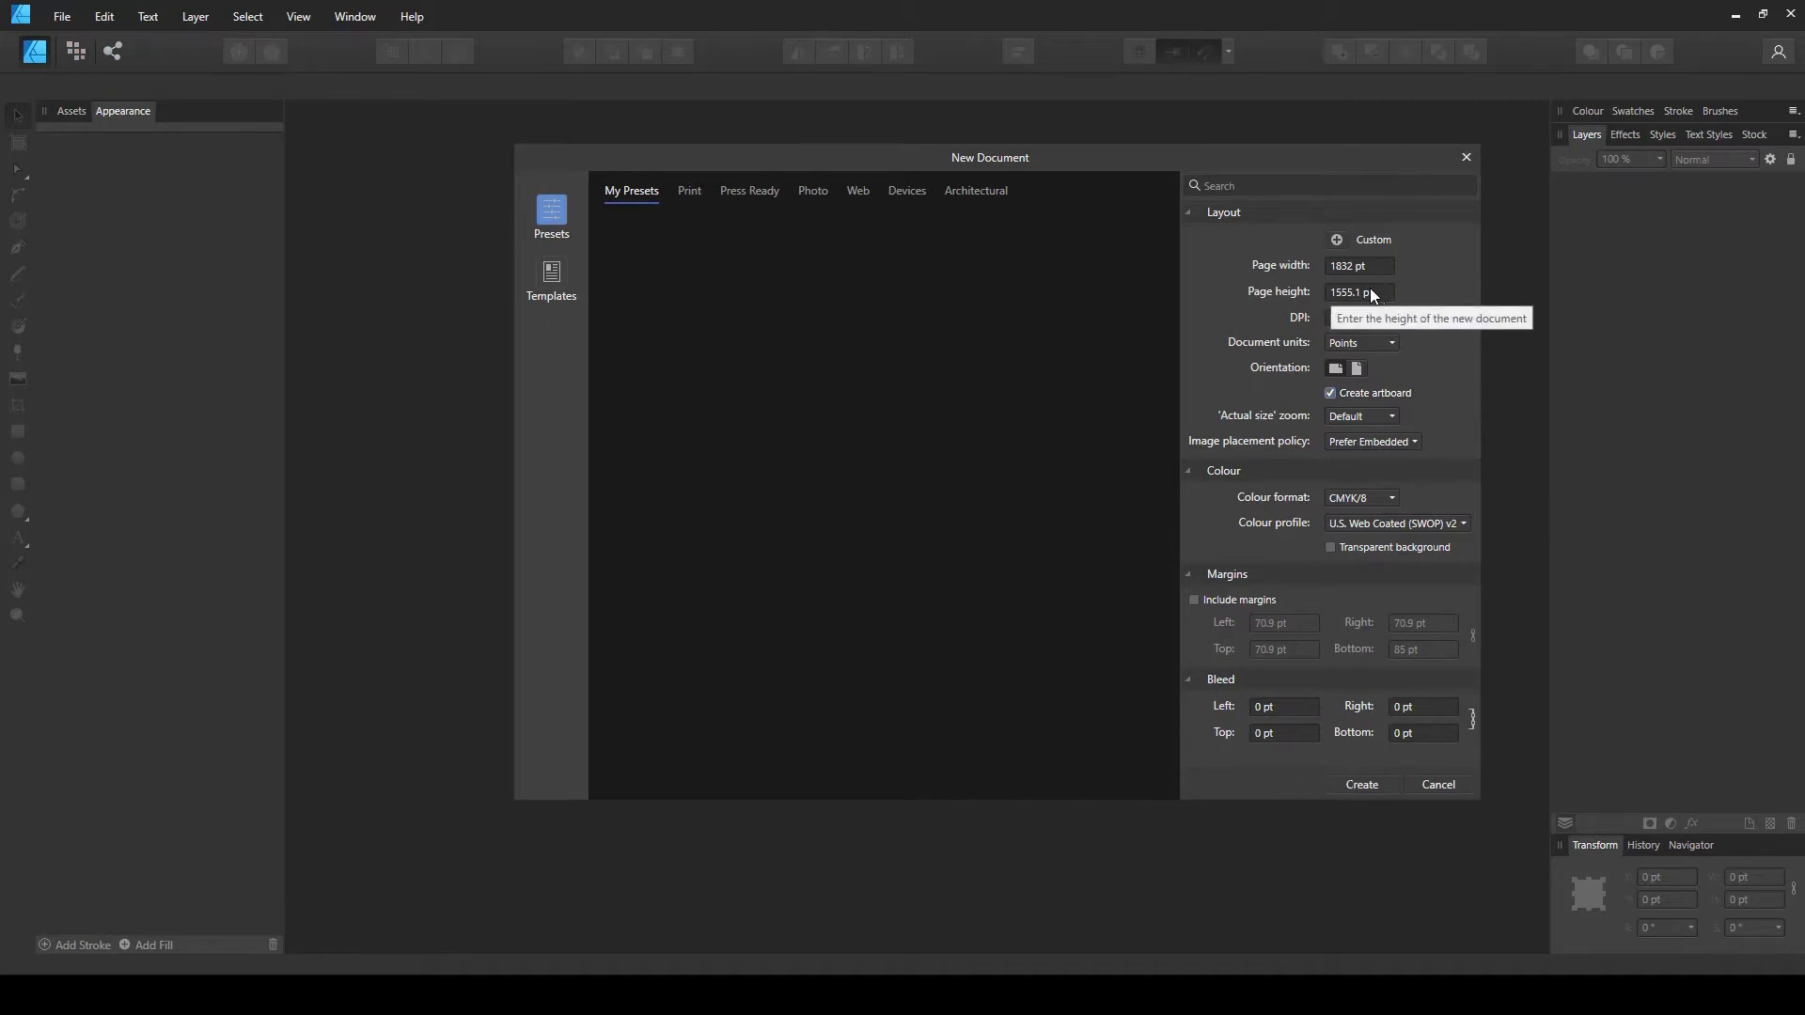
pyautogui.click(1363, 784)
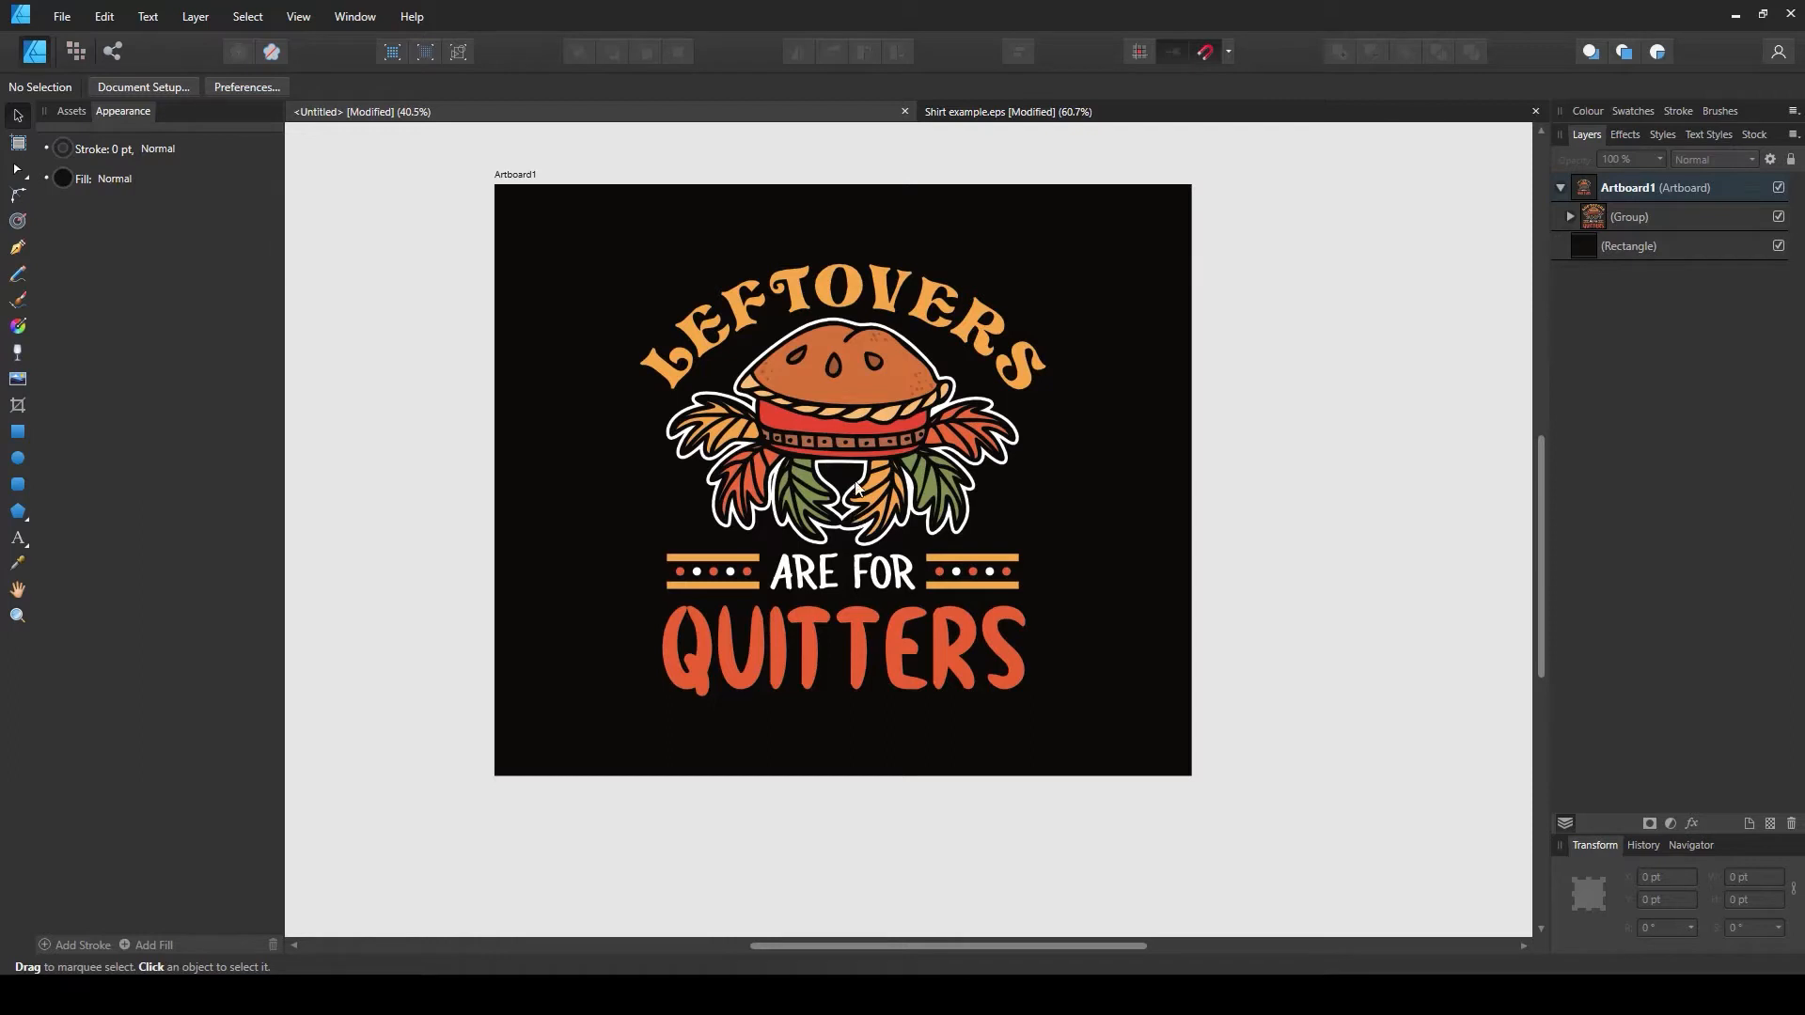
# - Enlarge the artwork group proportionally around its centre to about 1444 × 1537 pt, leaving a narrow margin inside the artboard
pyautogui.click(1600, 218)
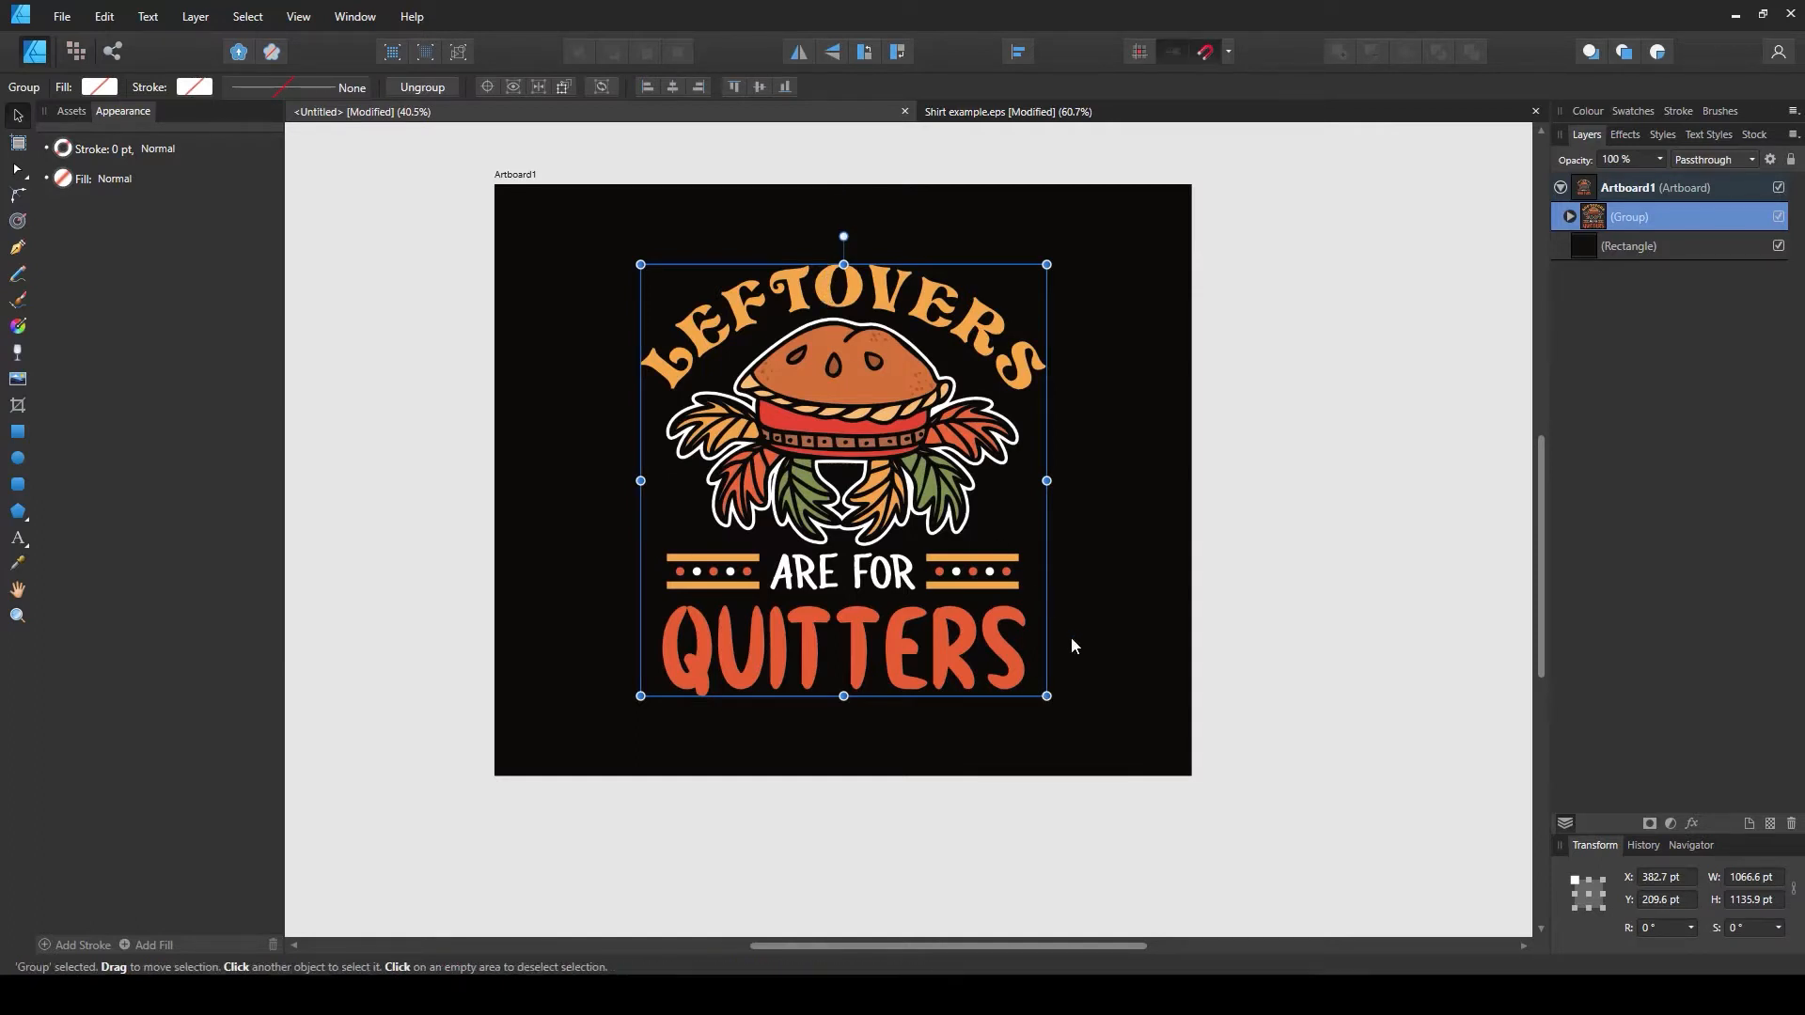
pyautogui.moveTo(1046, 696); pyautogui.dragTo(1097, 779)
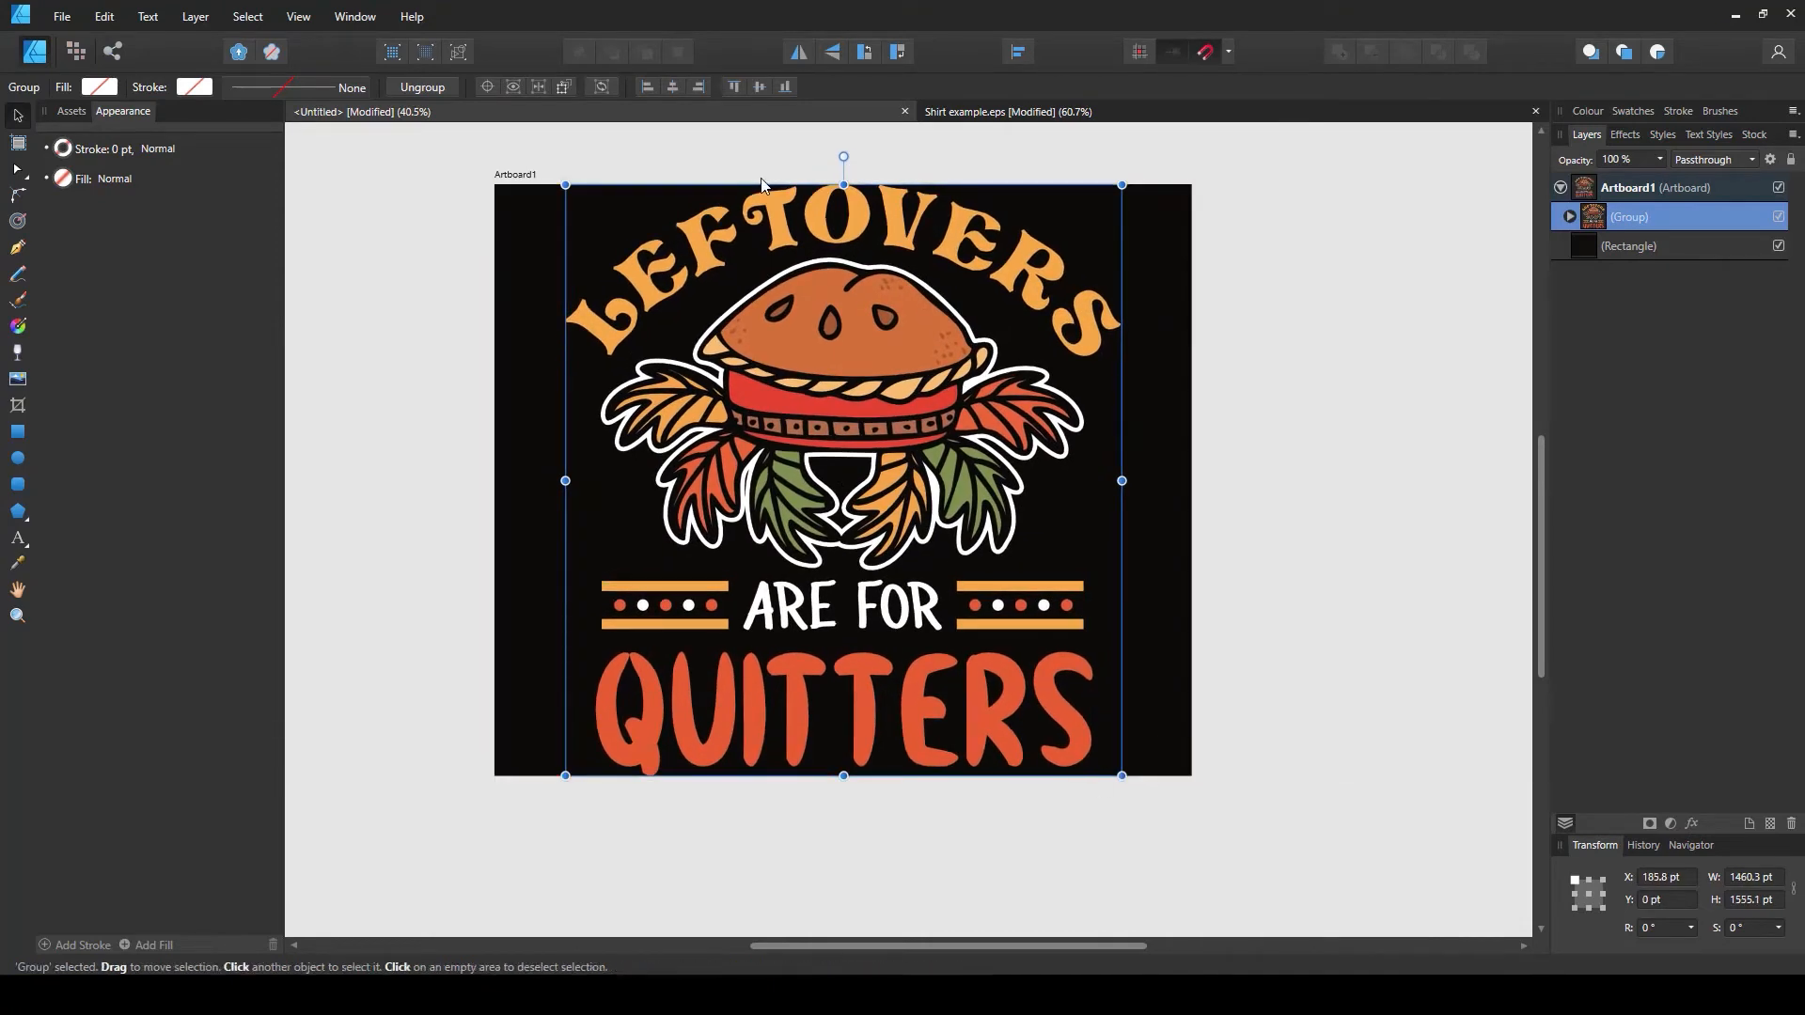
pyautogui.scroll(2, 737, 172)
pyautogui.scroll(-1, 770, 218)
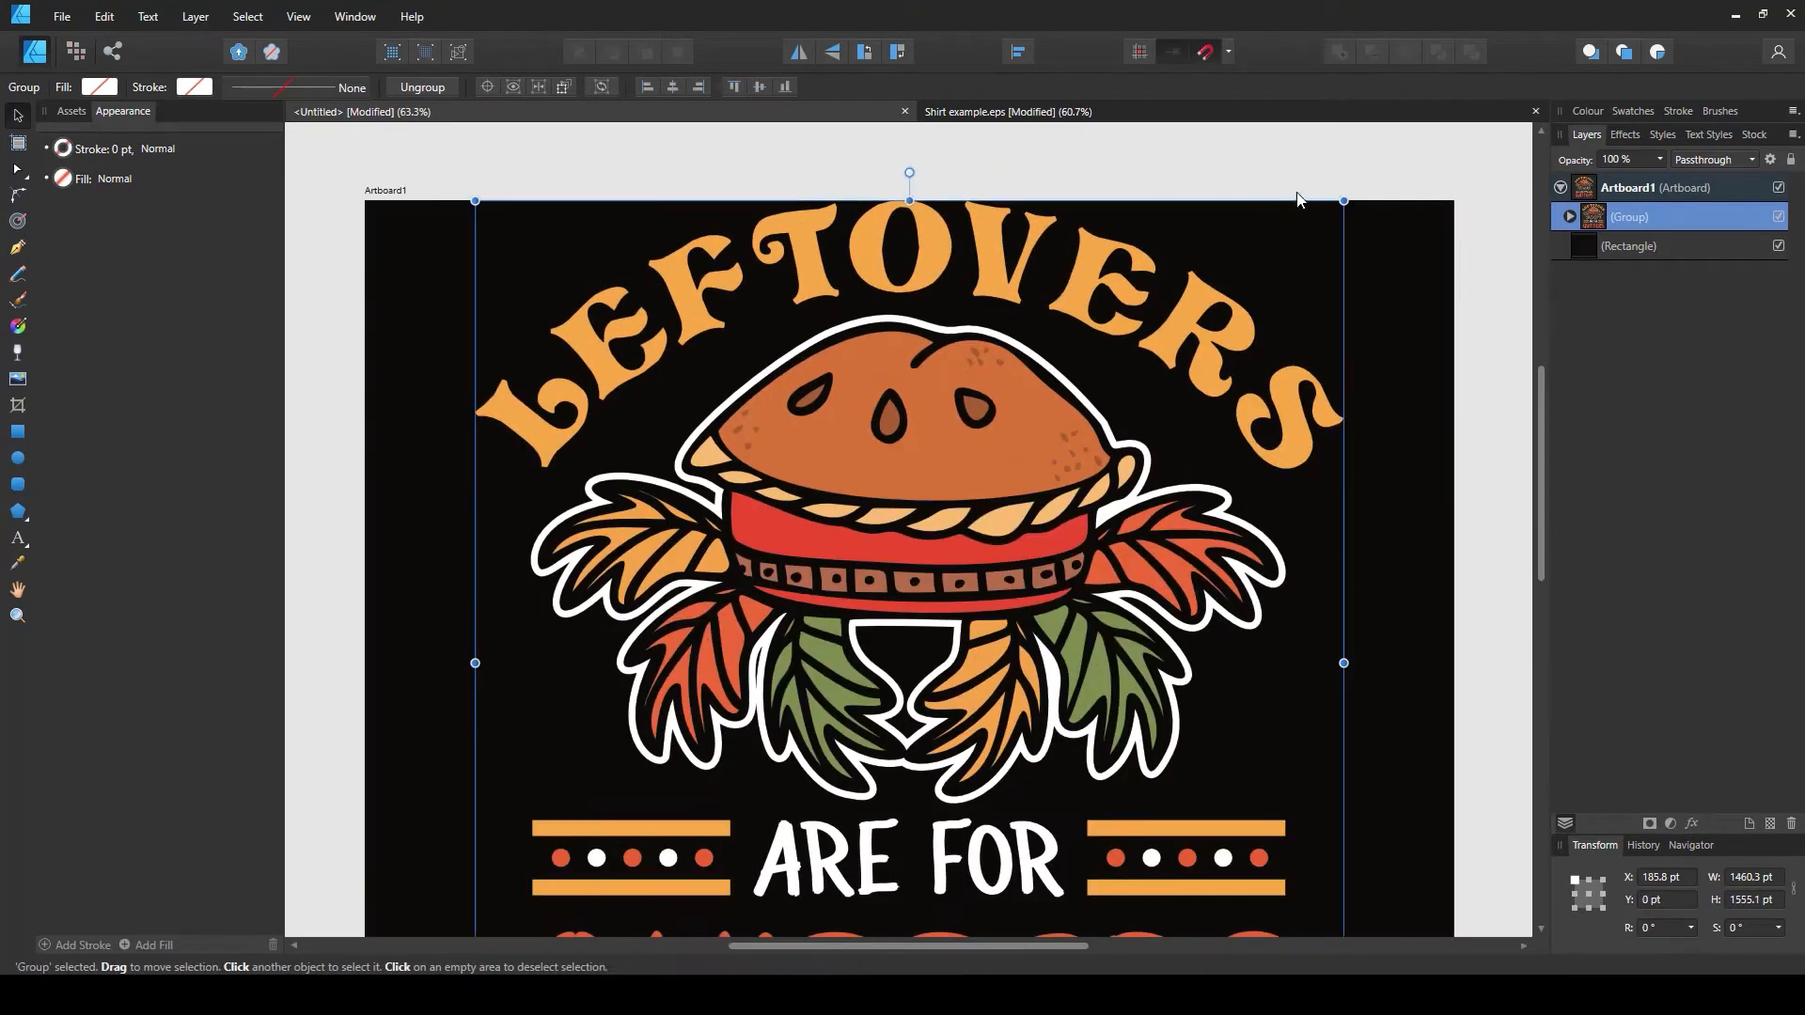
pyautogui.scroll(2, 1339, 207)
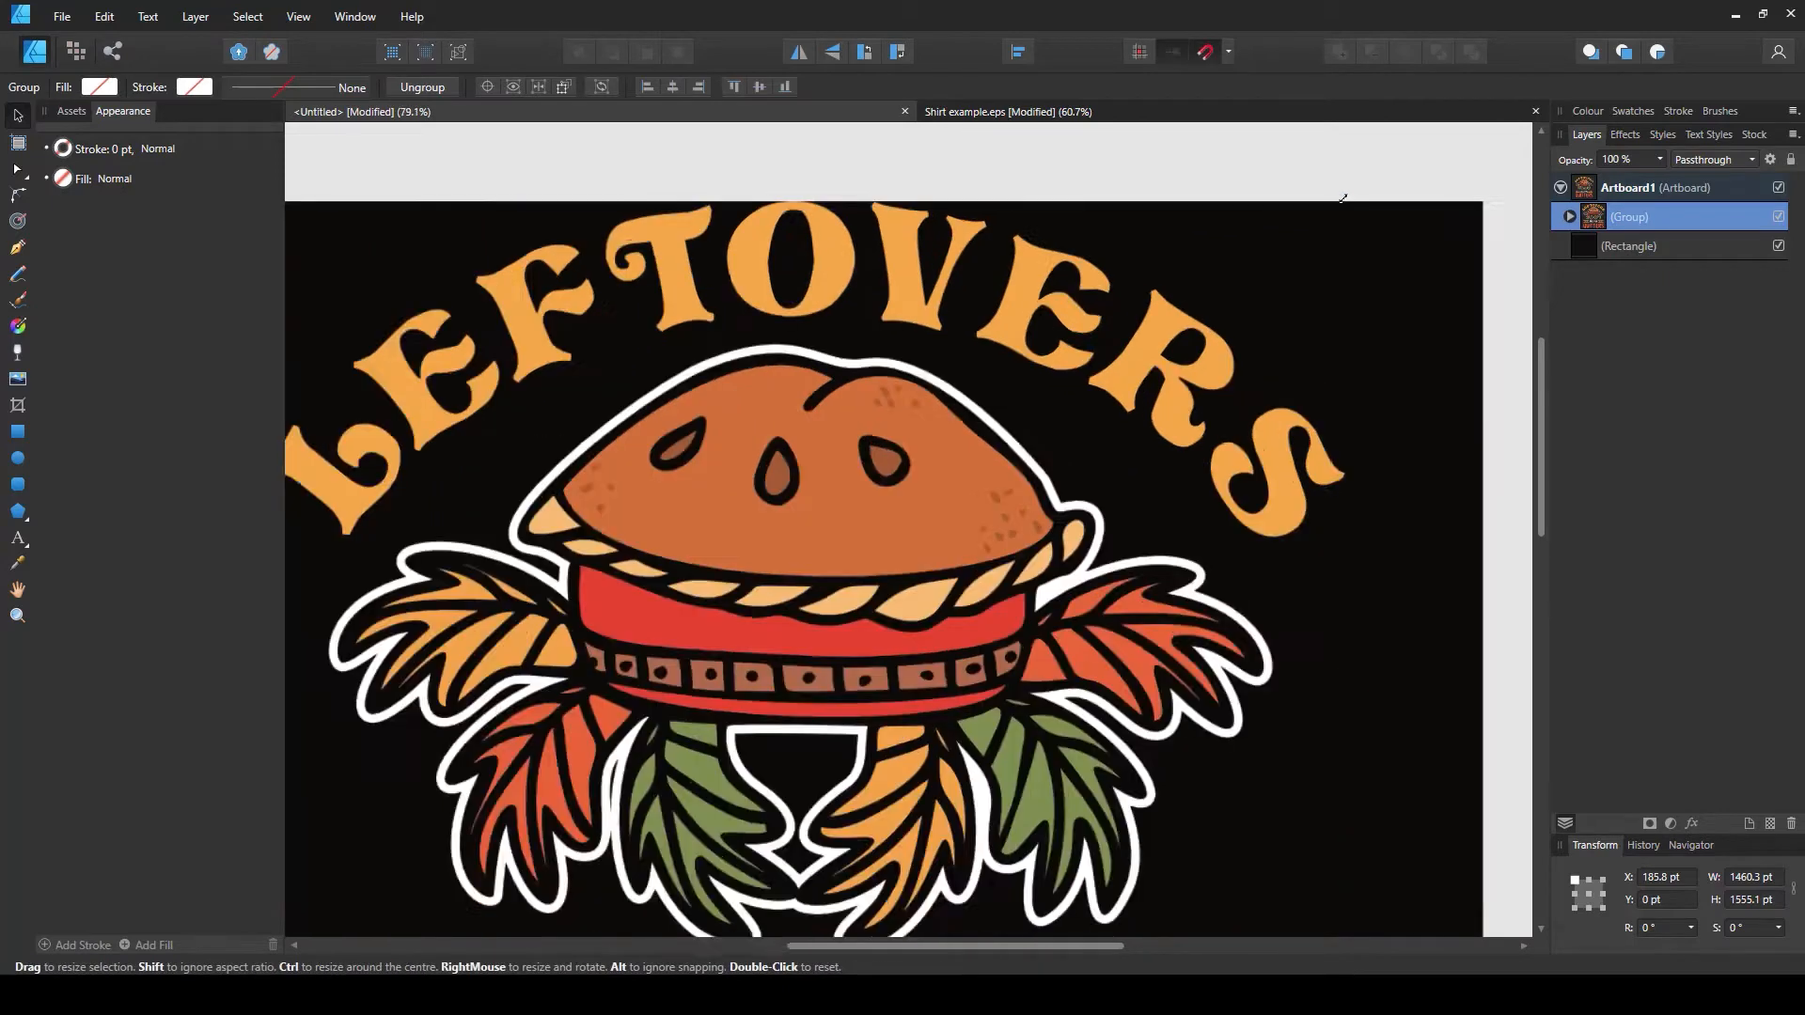
pyautogui.moveTo(1339, 207); pyautogui.dragTo(1344, 205)
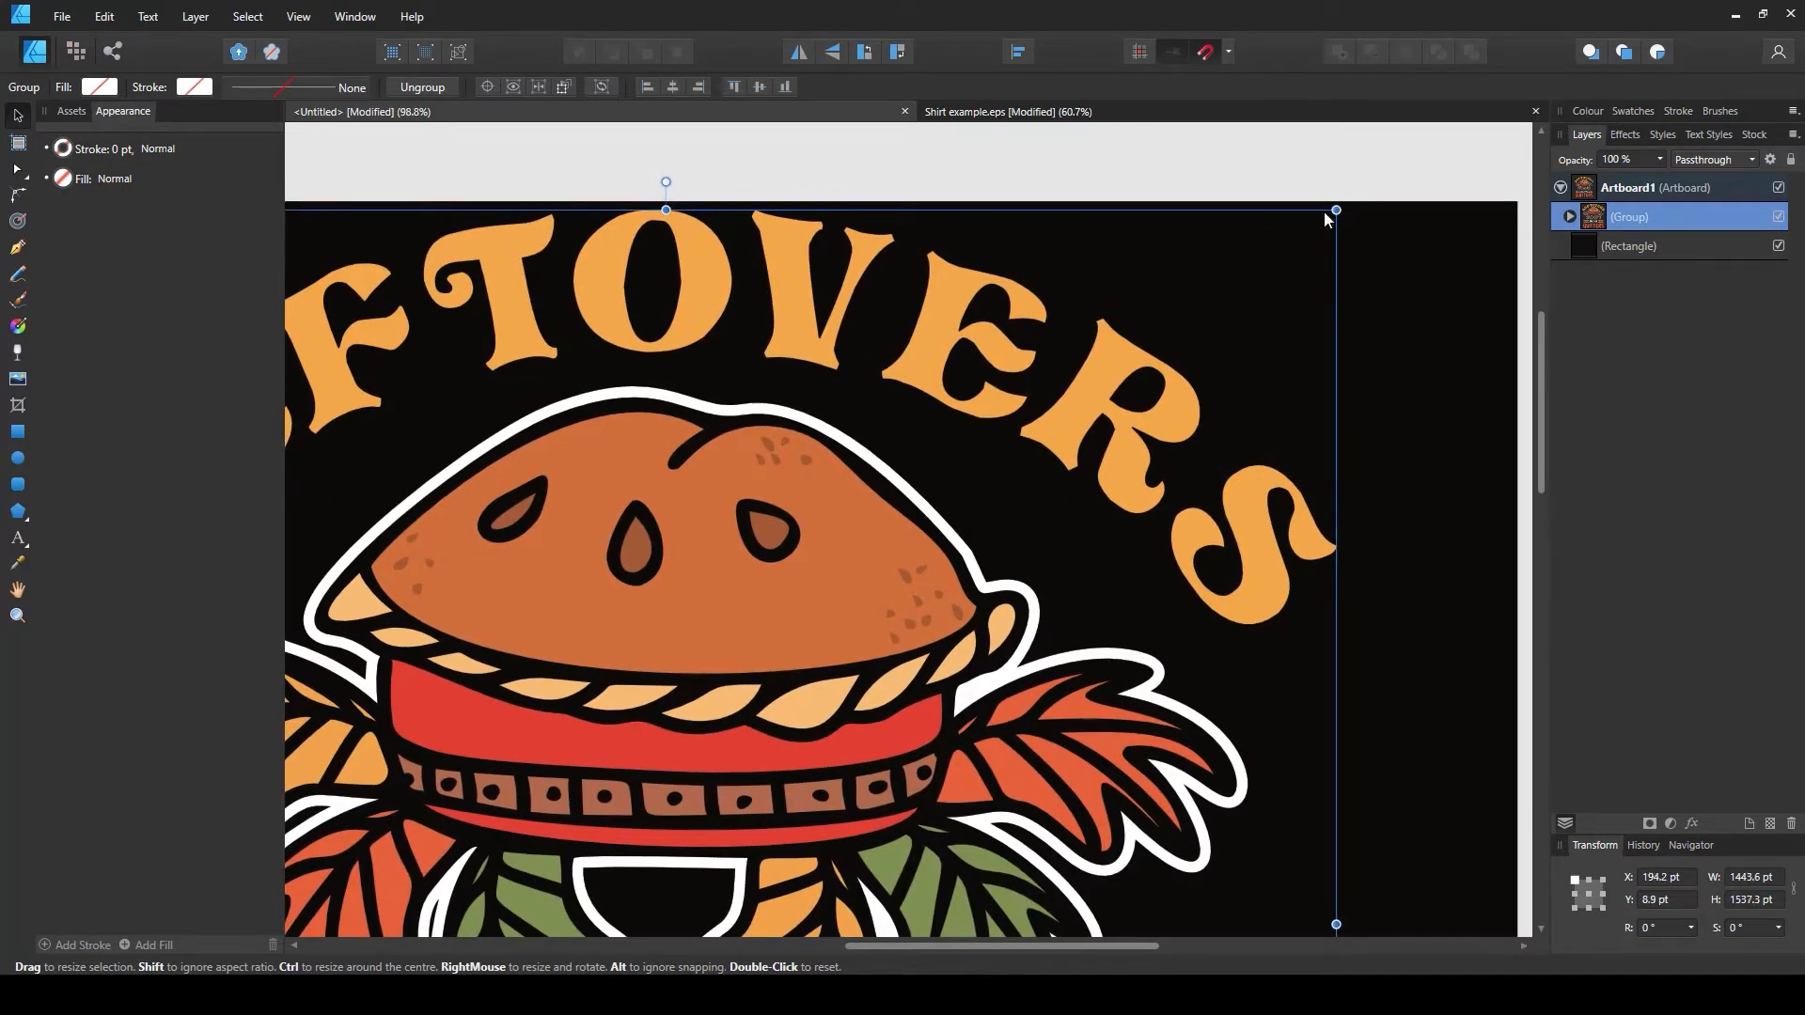
# - Inspect the gap between the artwork and the artboard's bottom edge, and clear the selection
pyautogui.scroll(-6, 1262, 259)
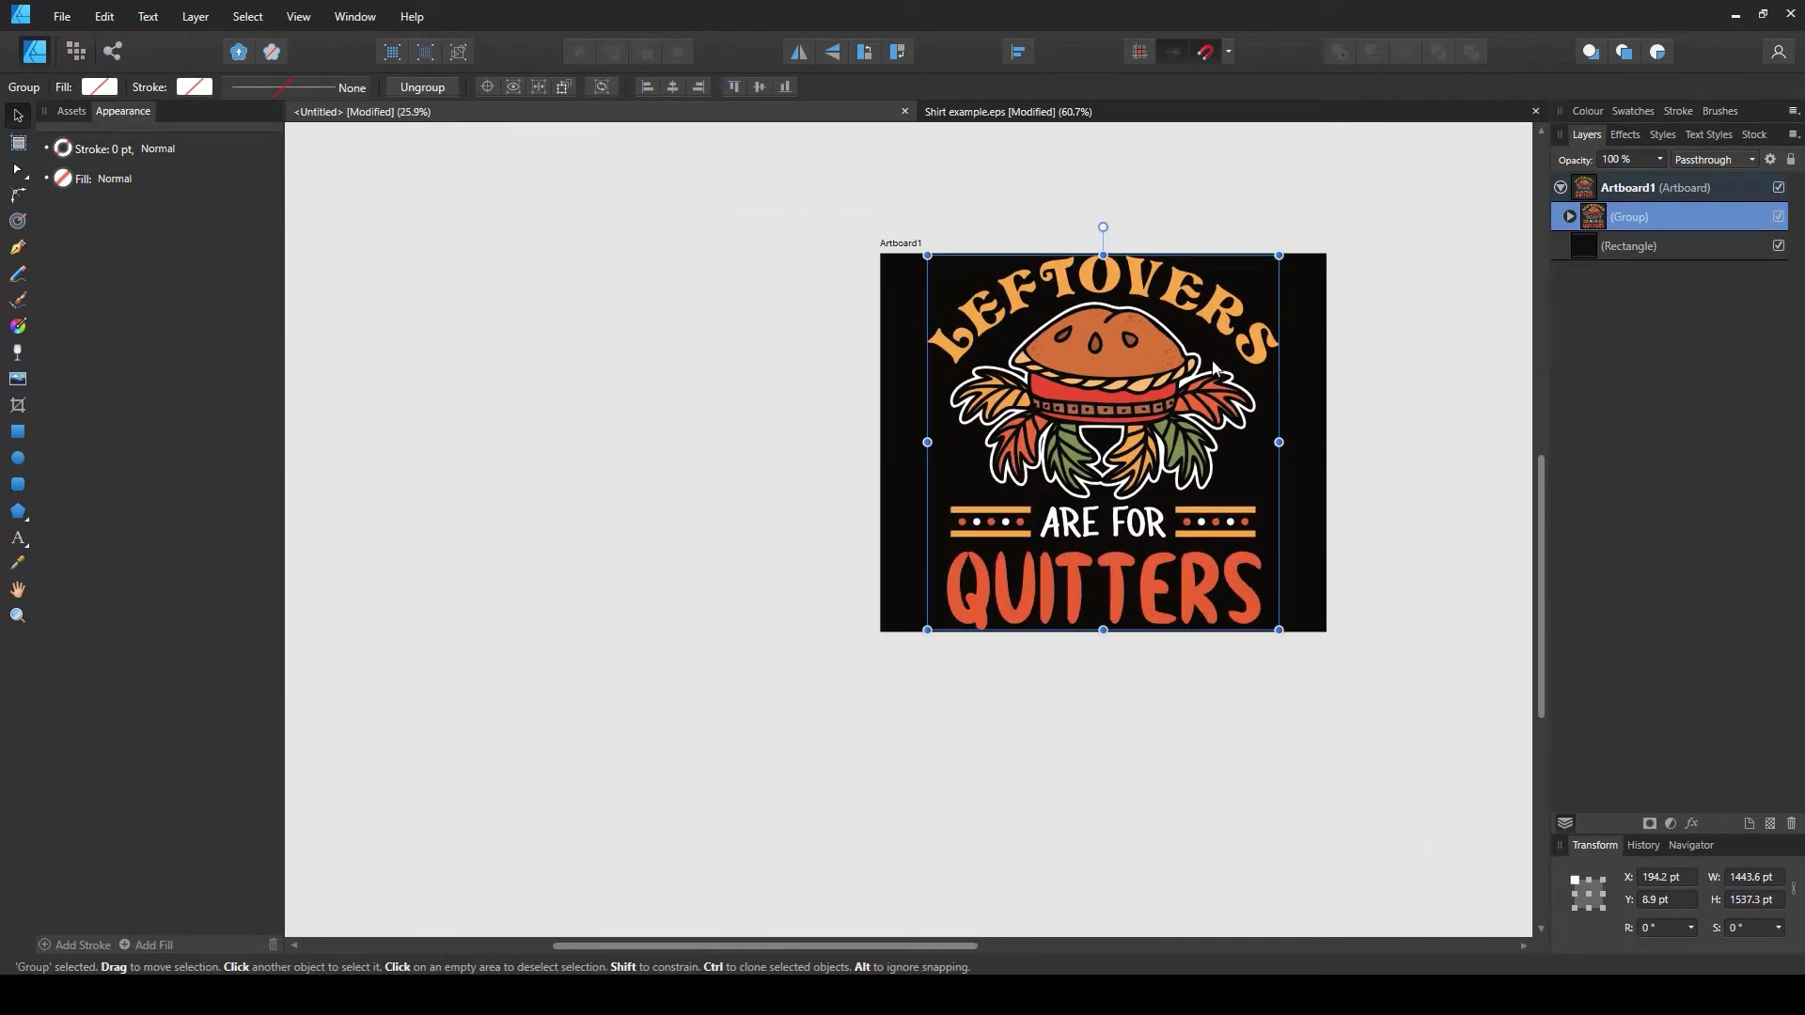
pyautogui.scroll(2, 1147, 597)
pyautogui.scroll(3, 1070, 646)
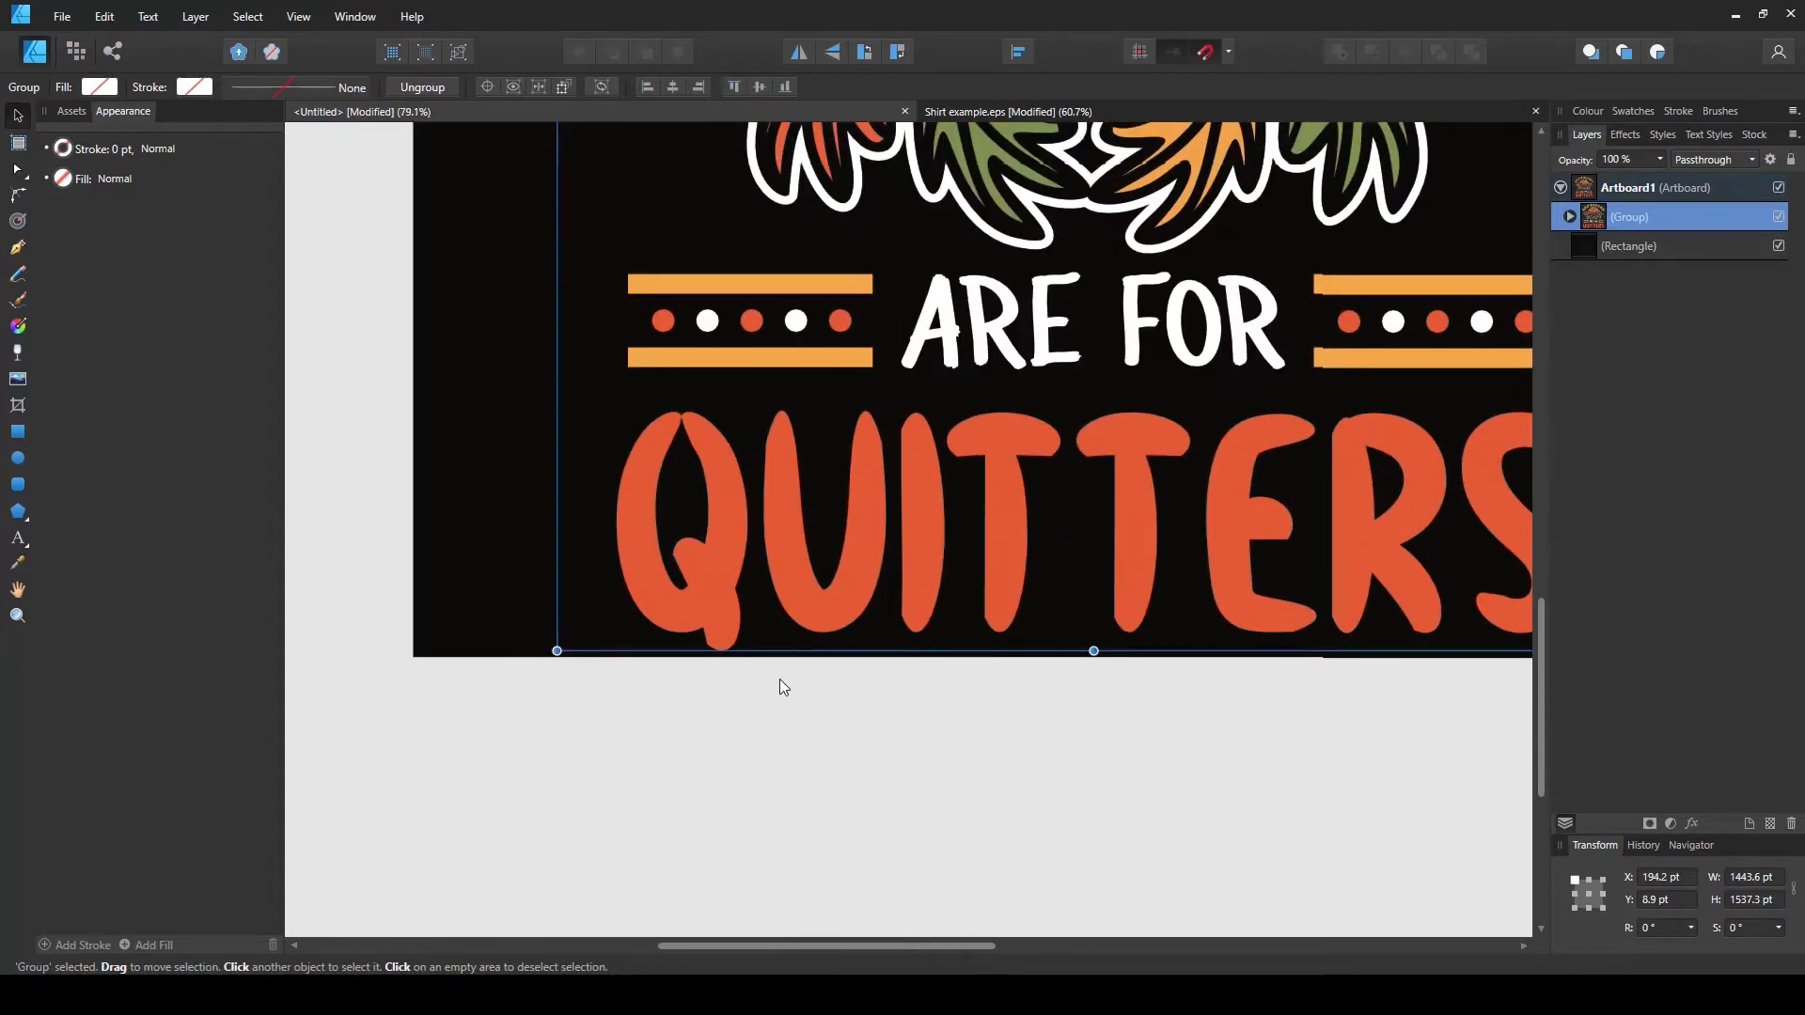
pyautogui.scroll(3, 778, 677)
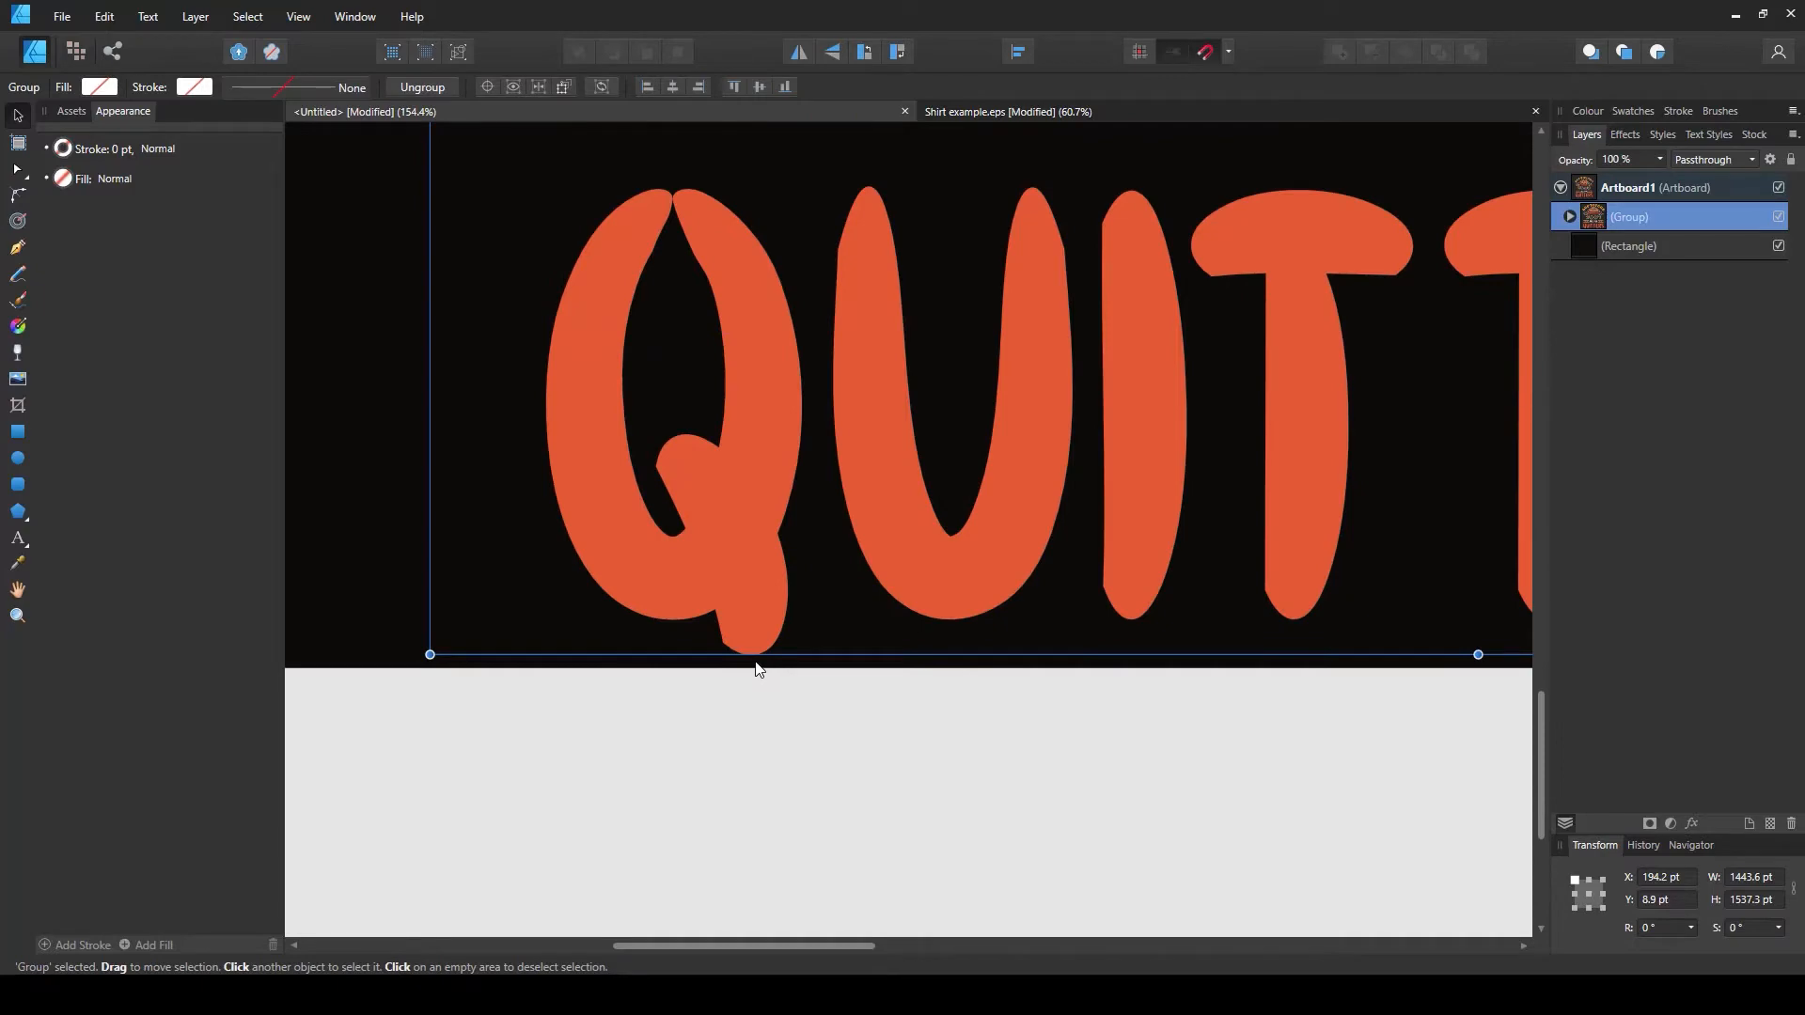
pyautogui.scroll(-8, 733, 651)
pyautogui.scroll(1, 699, 486)
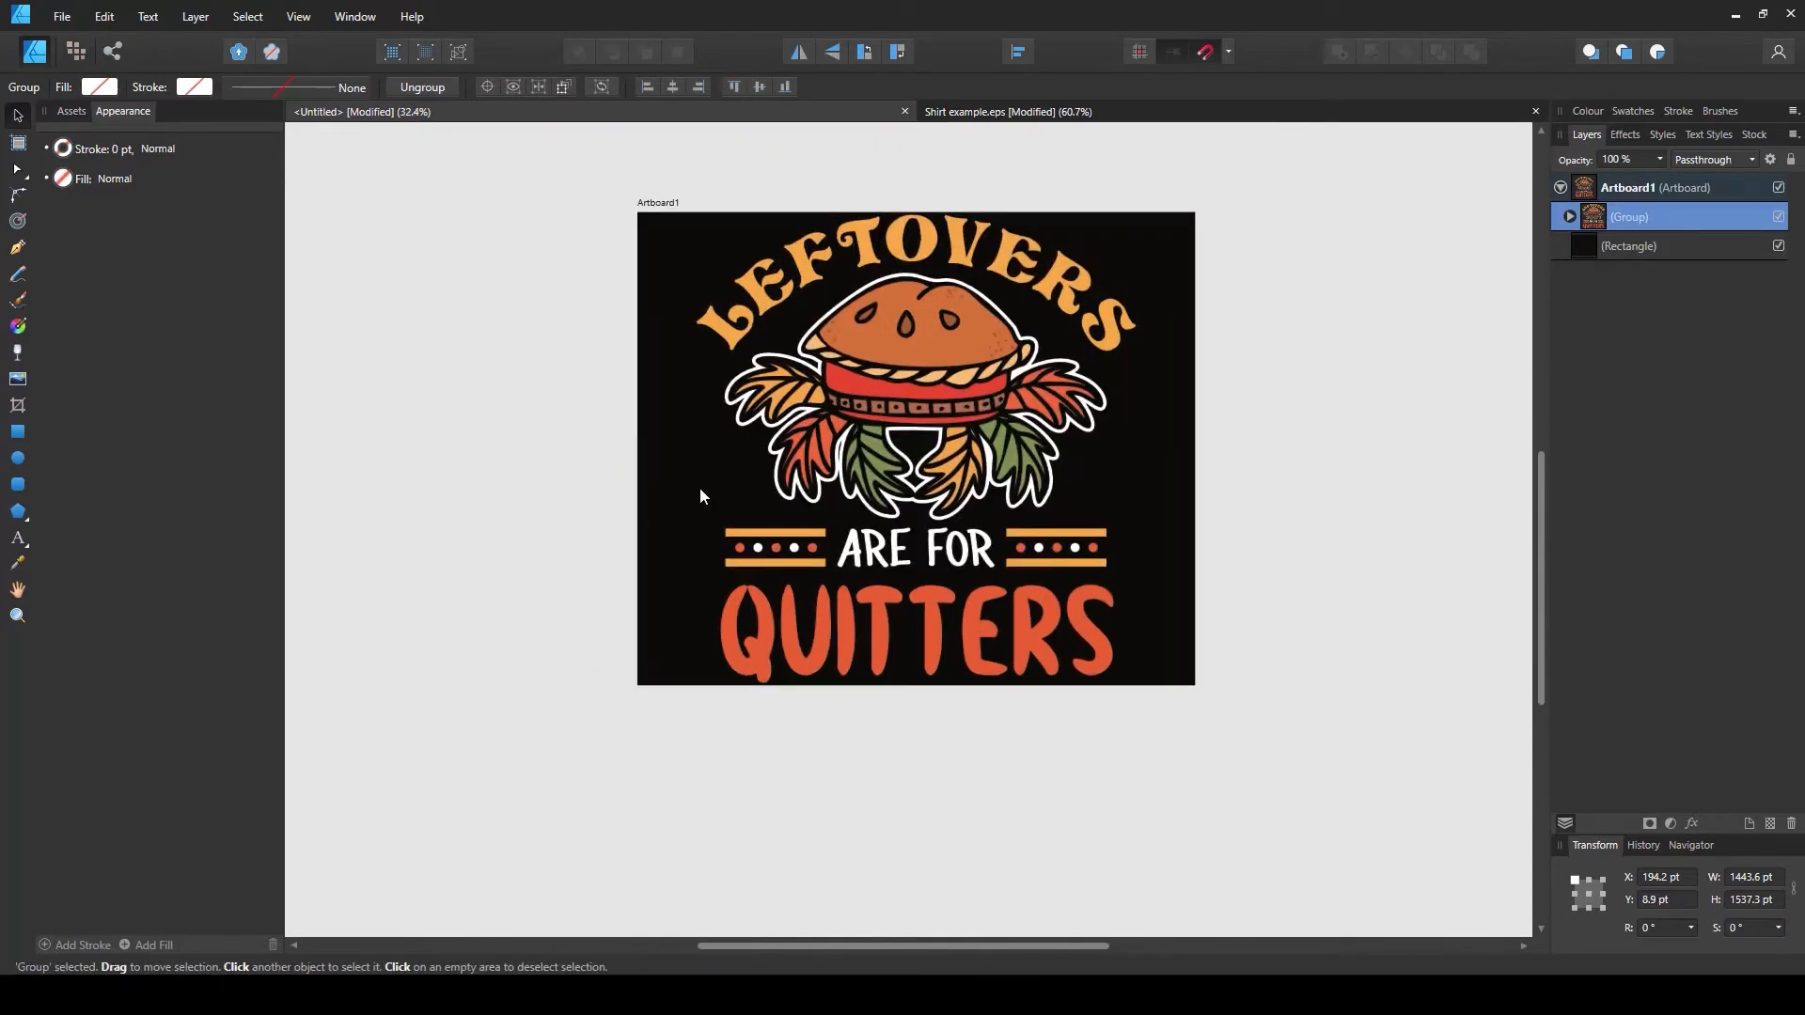
pyautogui.click(1232, 438)
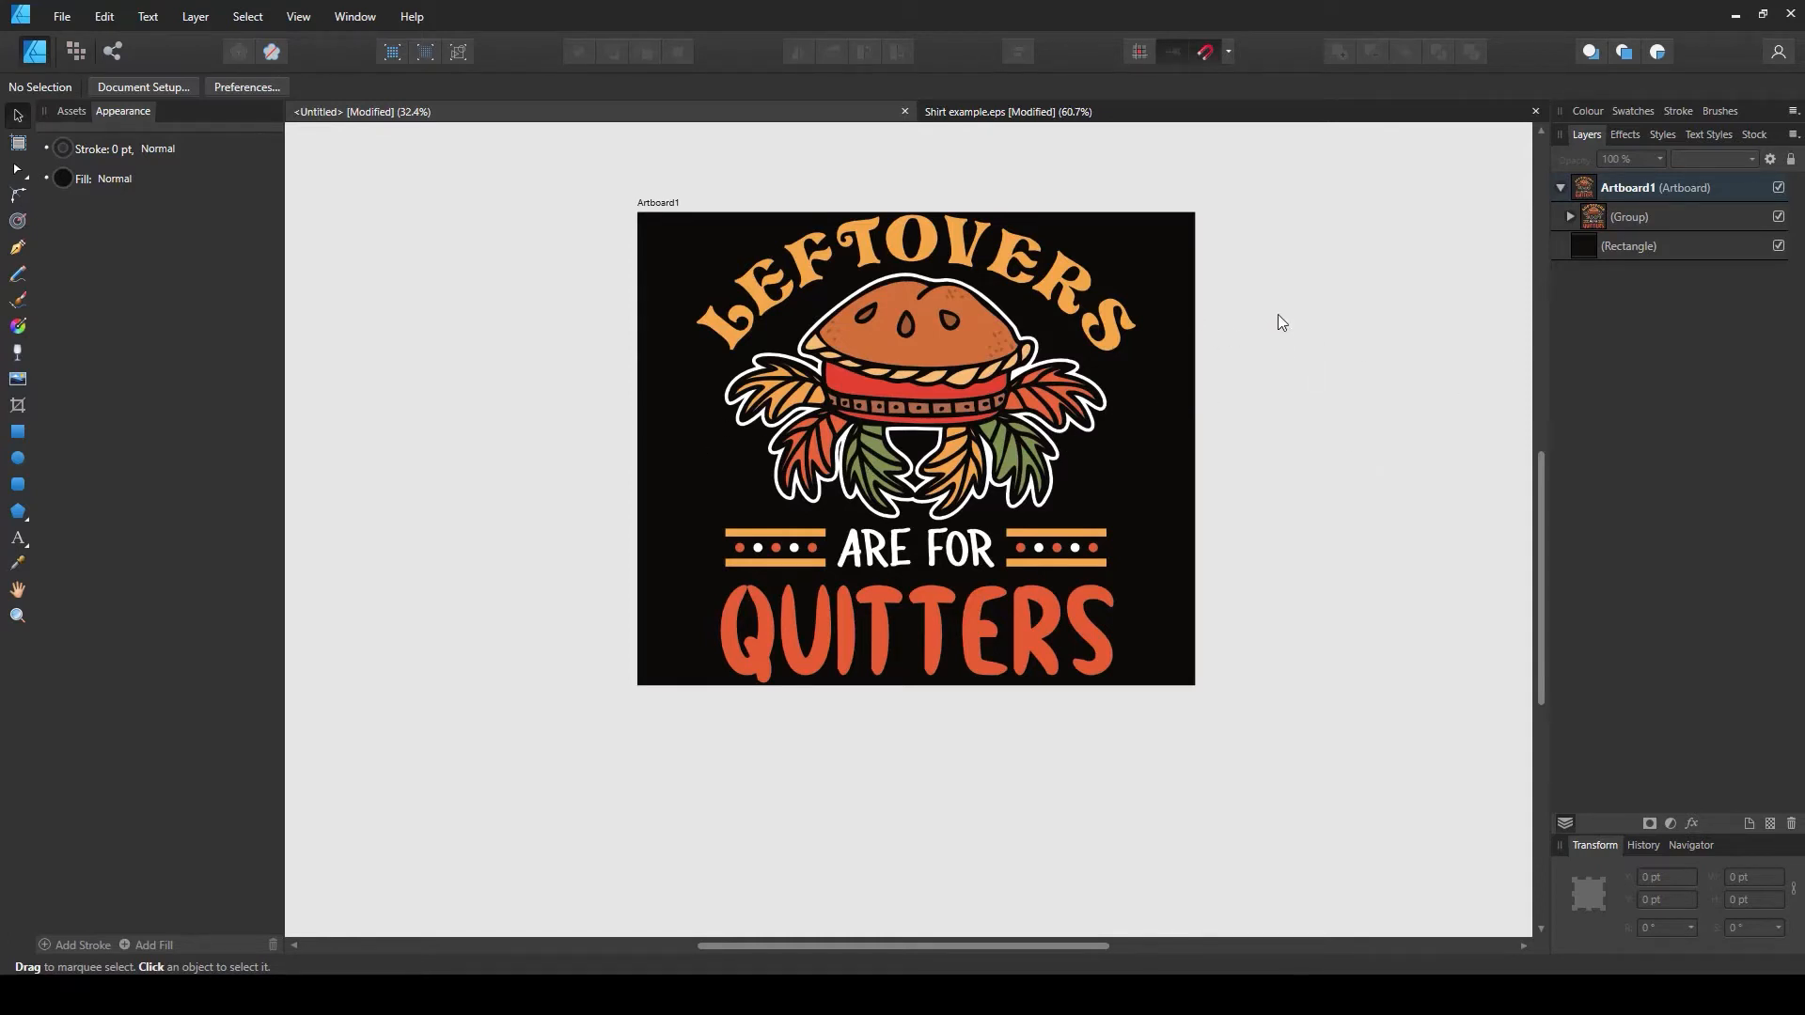
# - Hide the black background rectangle to preview the design without it, and show it again
pyautogui.click(1779, 246)
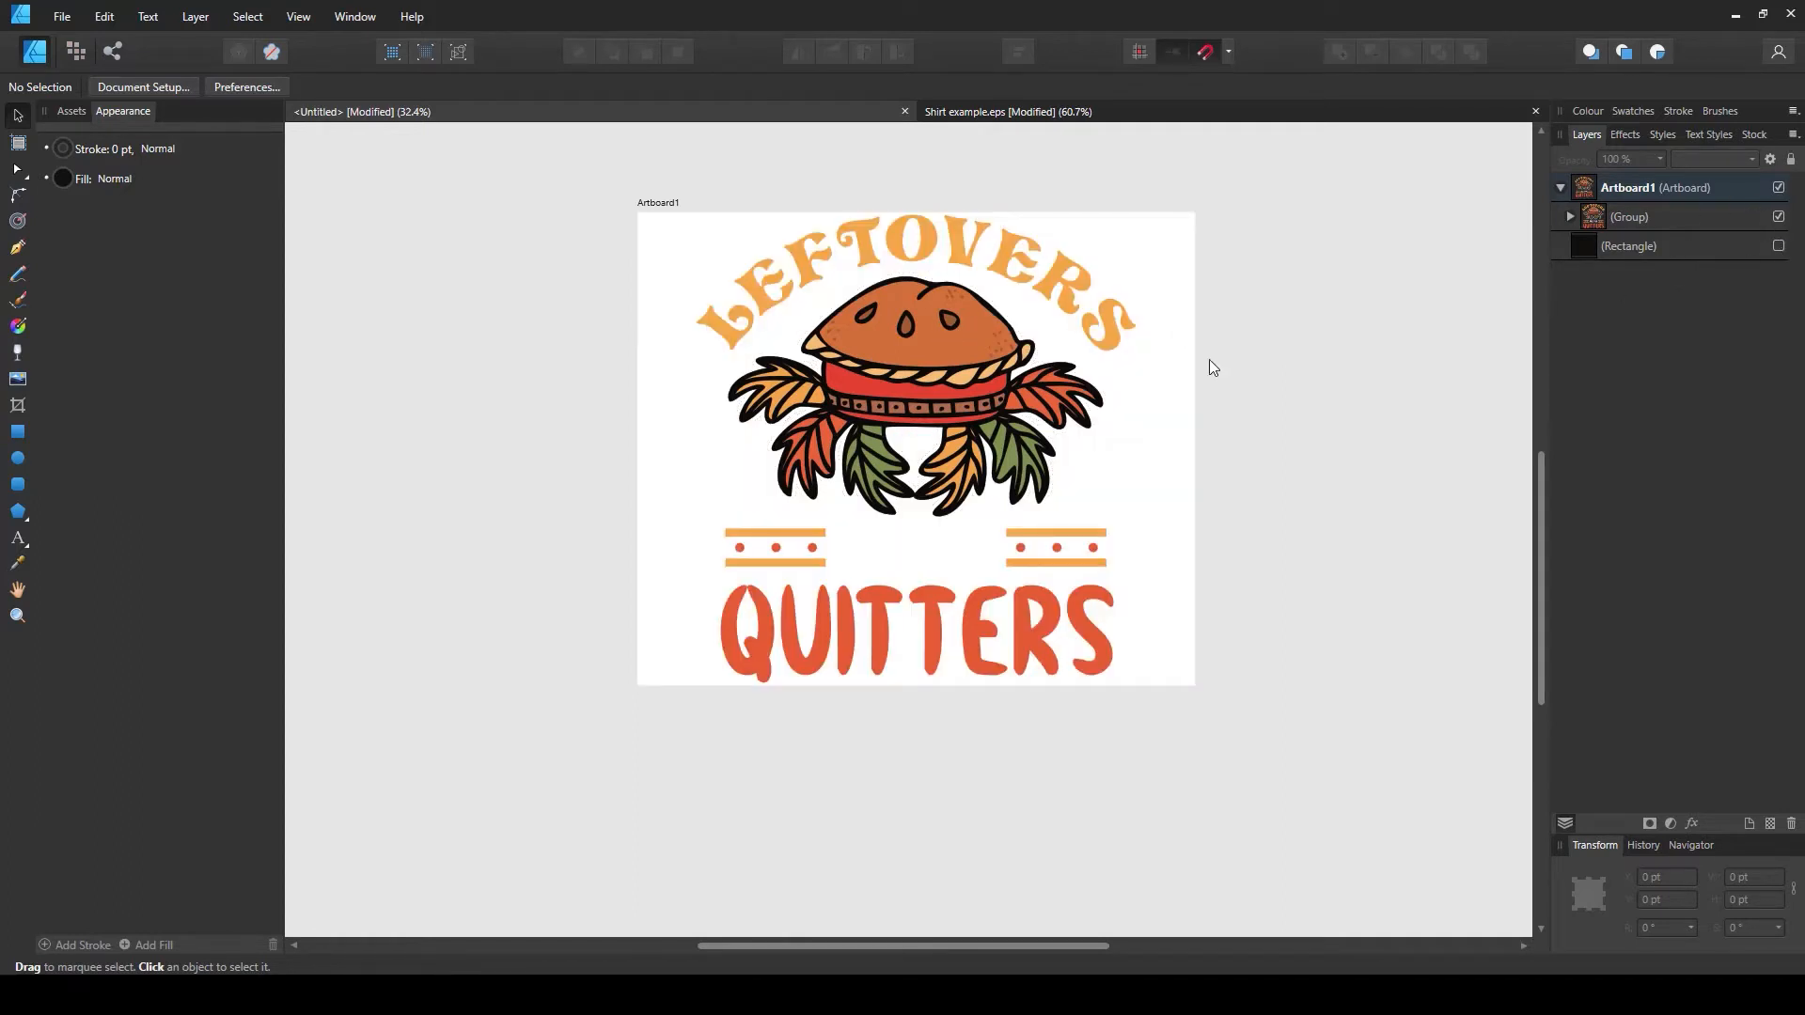
pyautogui.click(1683, 246)
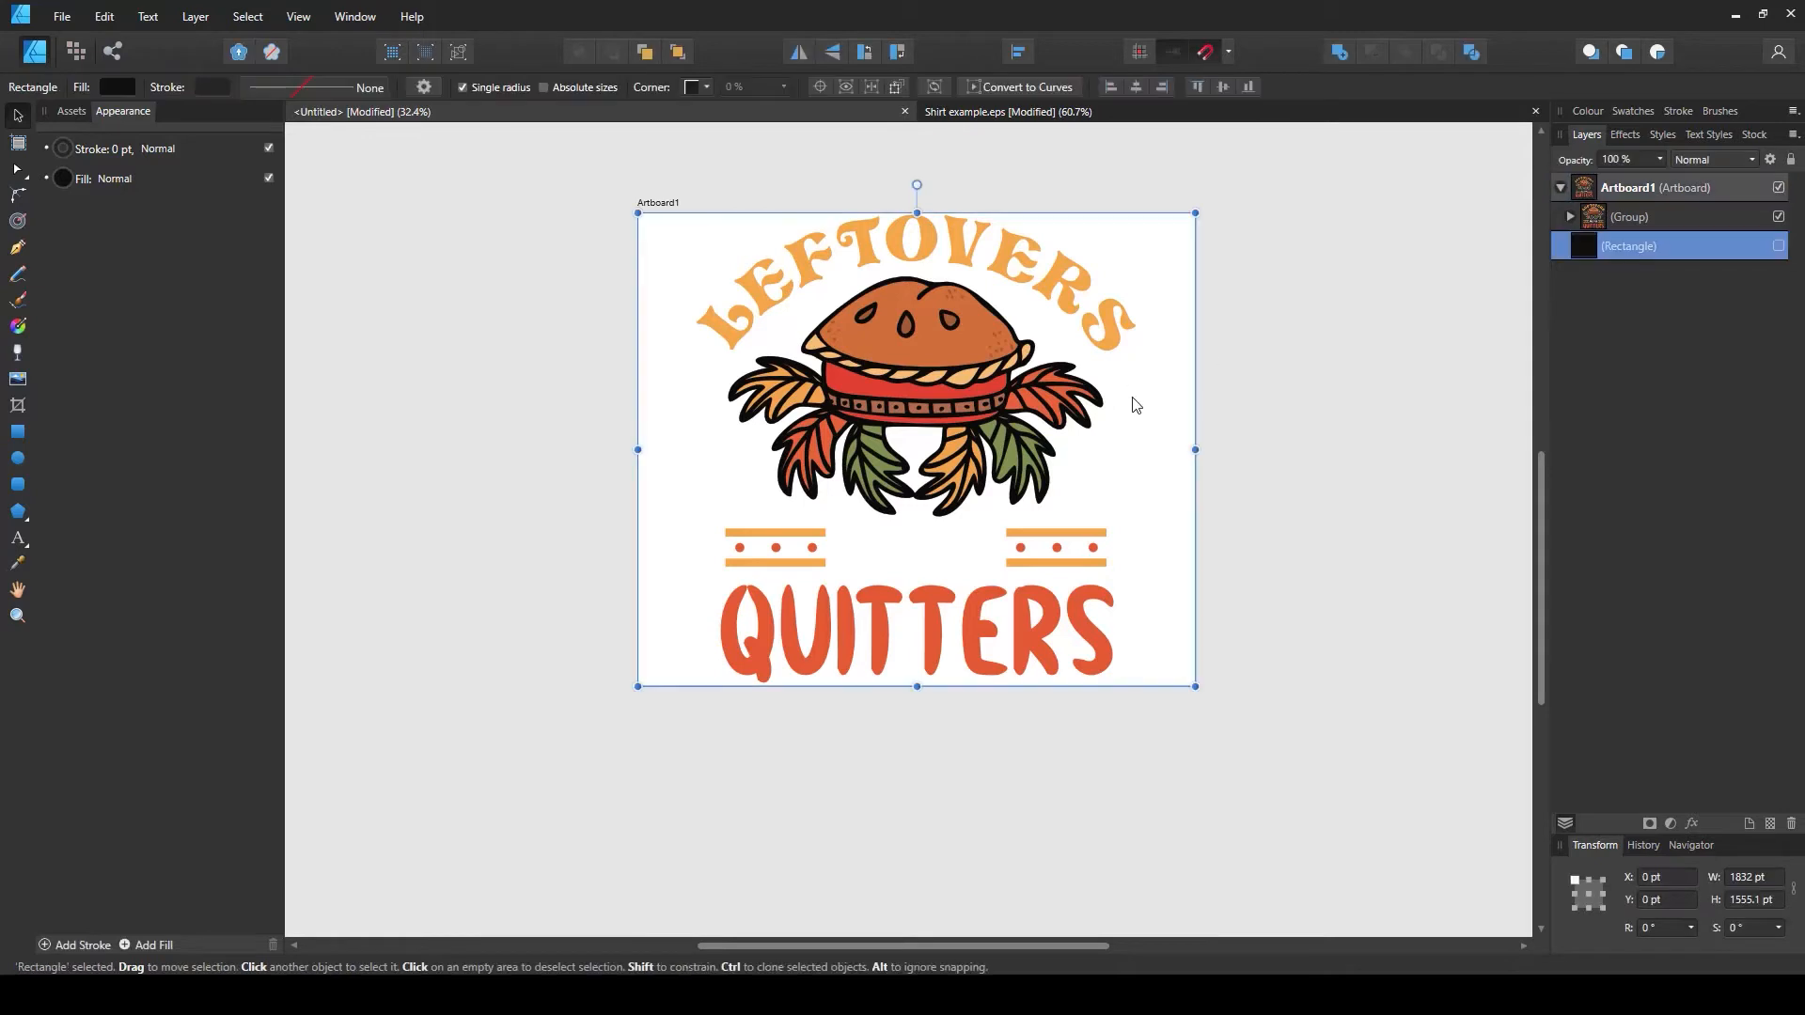
pyautogui.click(1778, 247)
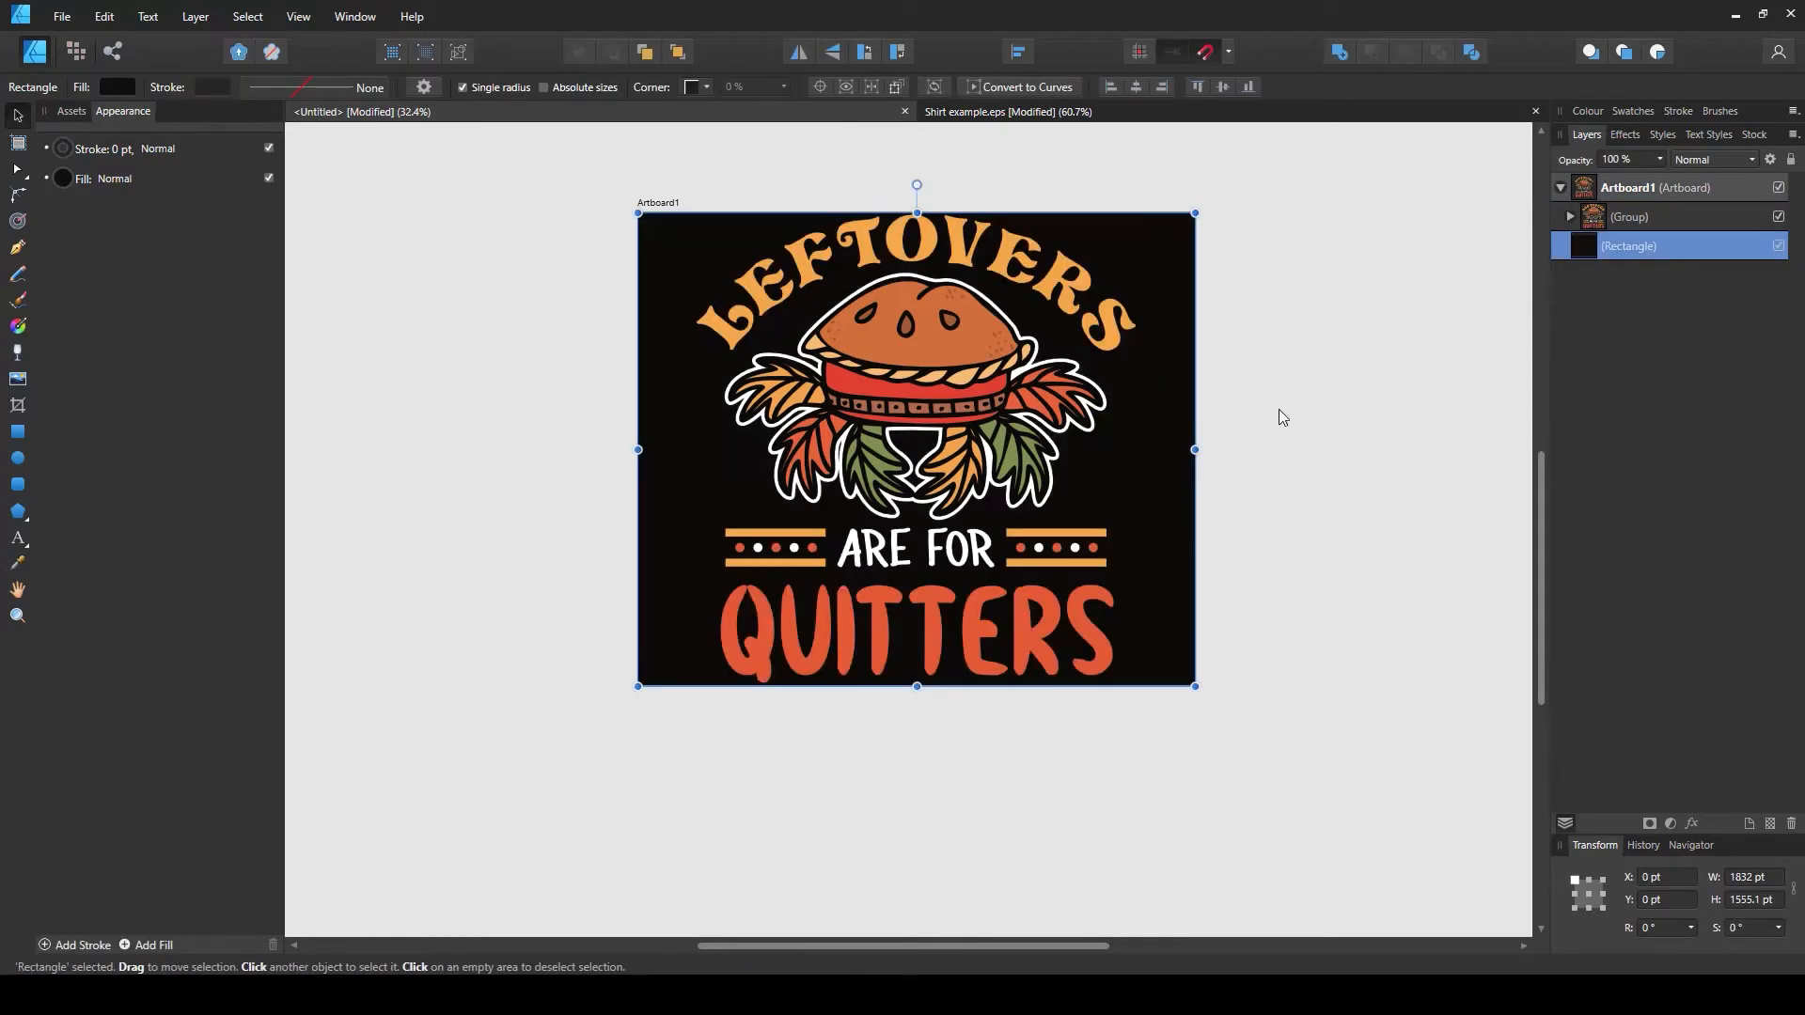
# - Narrow the black background rectangle symmetrically to about 1472 pt wide, and check the design with the rectangle hidden and shown
pyautogui.moveTo(1194, 449); pyautogui.dragTo(1142, 469)
pyautogui.scroll(4, 1139, 437)
pyautogui.scroll(4, 1126, 235)
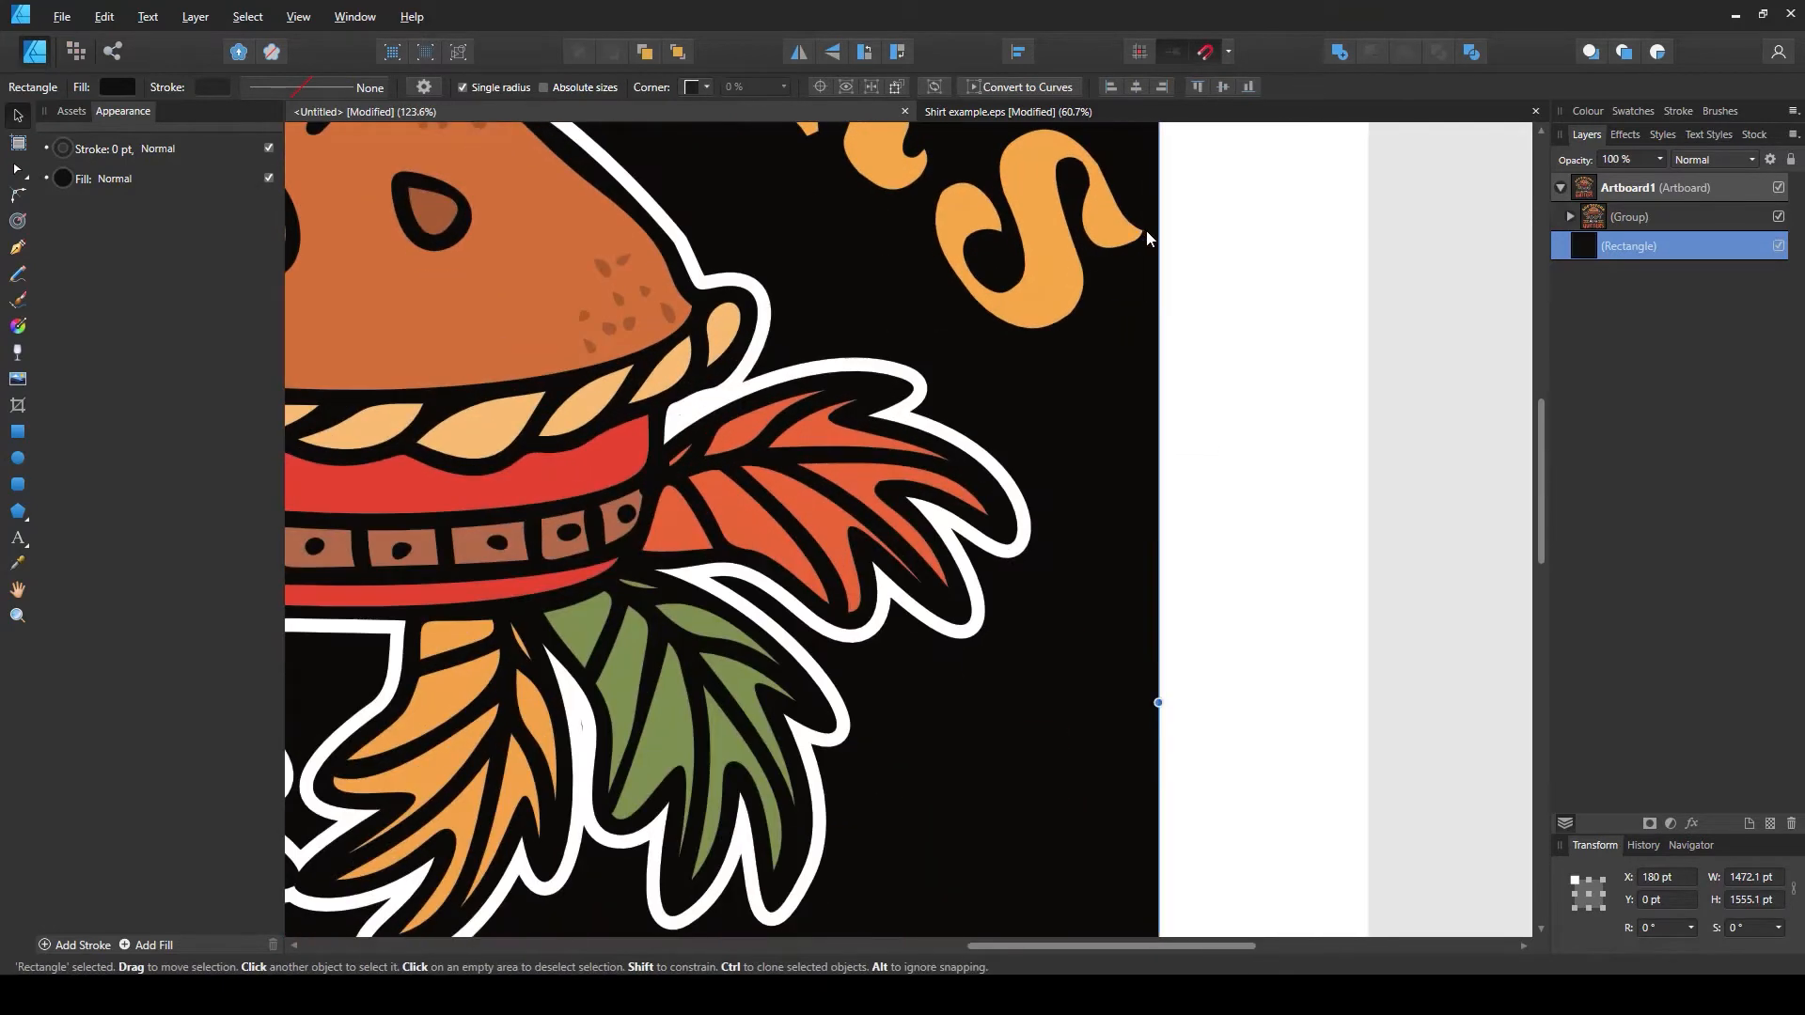
pyautogui.scroll(-6, 1148, 229)
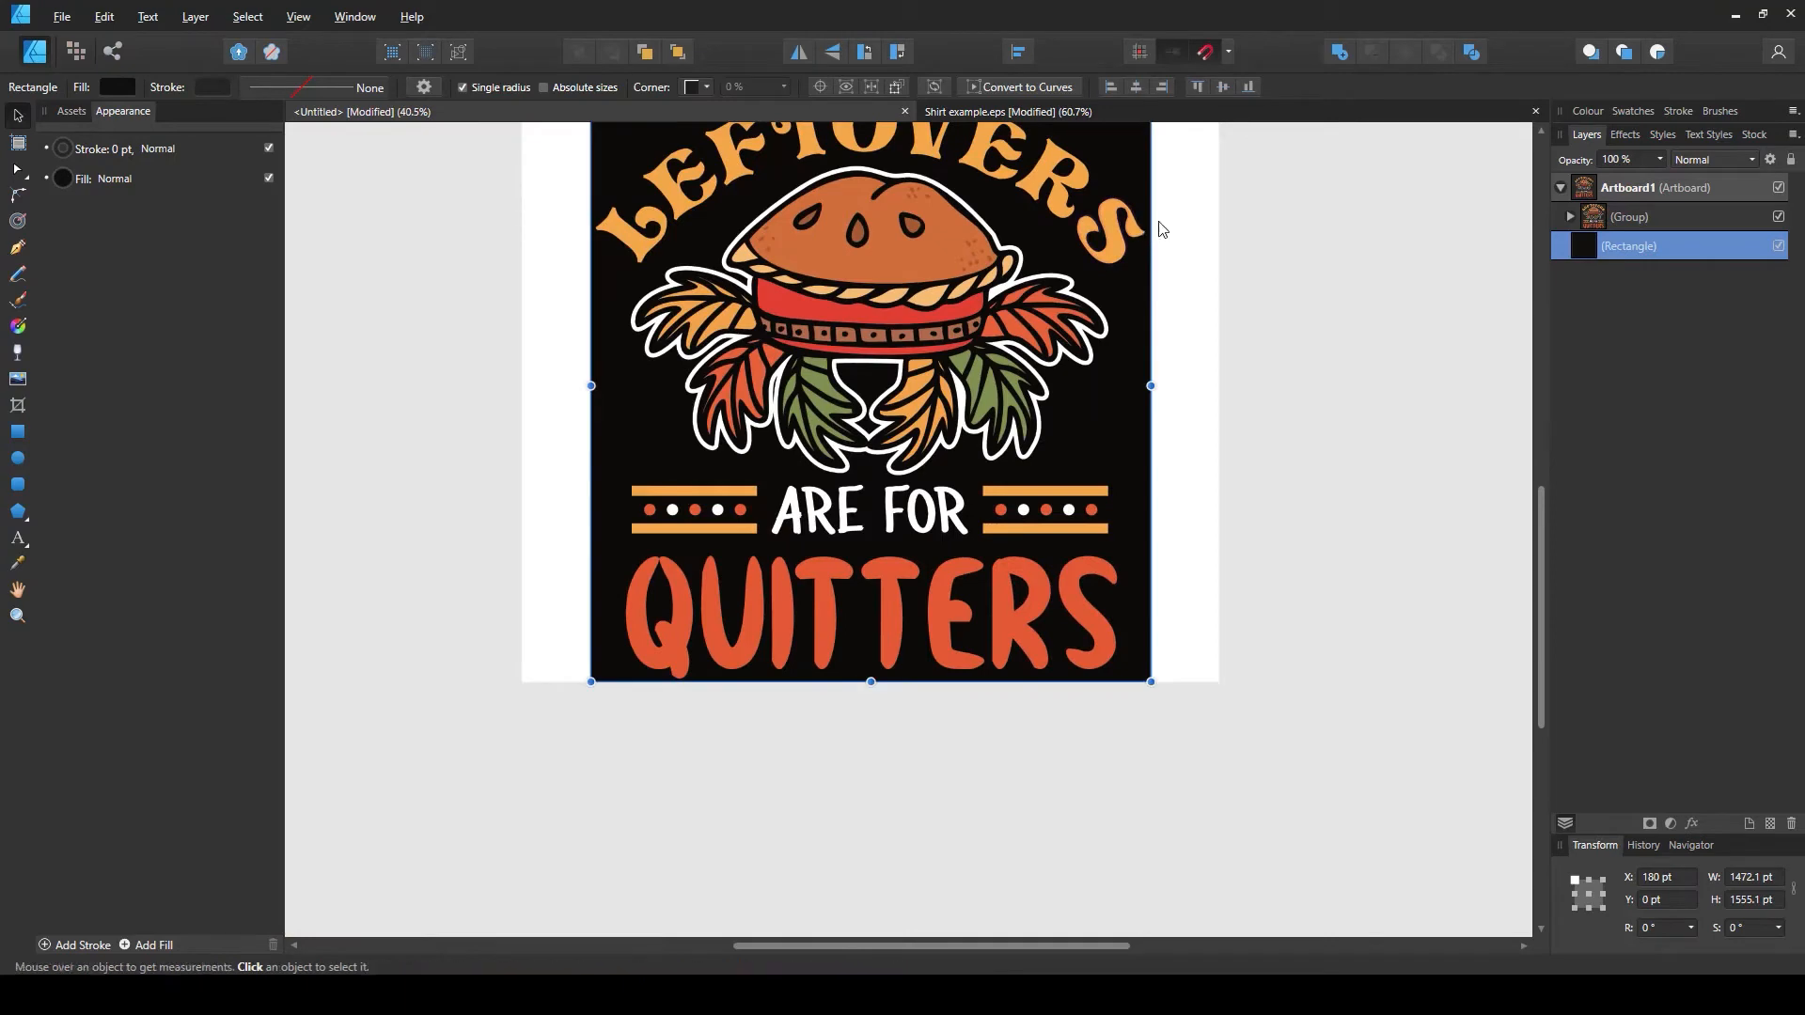
pyautogui.scroll(-2, 1156, 237)
pyautogui.scroll(3, 1227, 239)
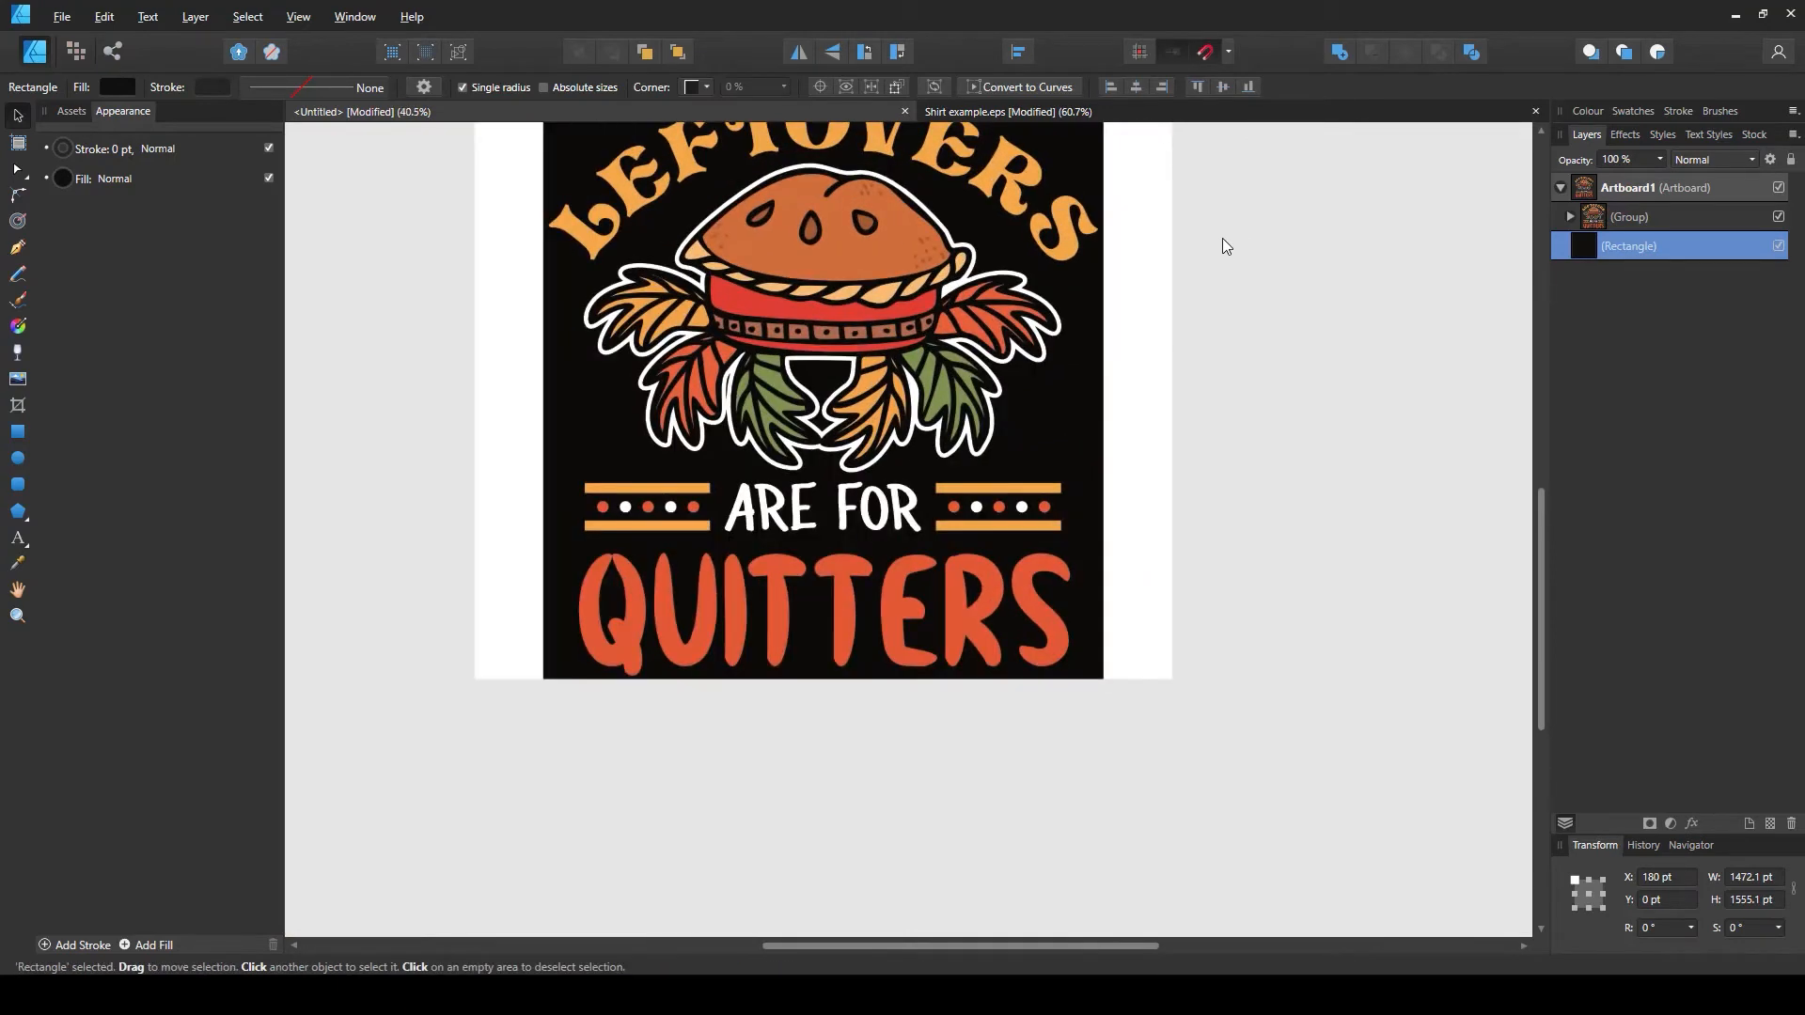
pyautogui.scroll(-2, 1222, 239)
pyautogui.moveTo(1233, 230); pyautogui.dragTo(1280, 350)
pyautogui.click(1263, 339)
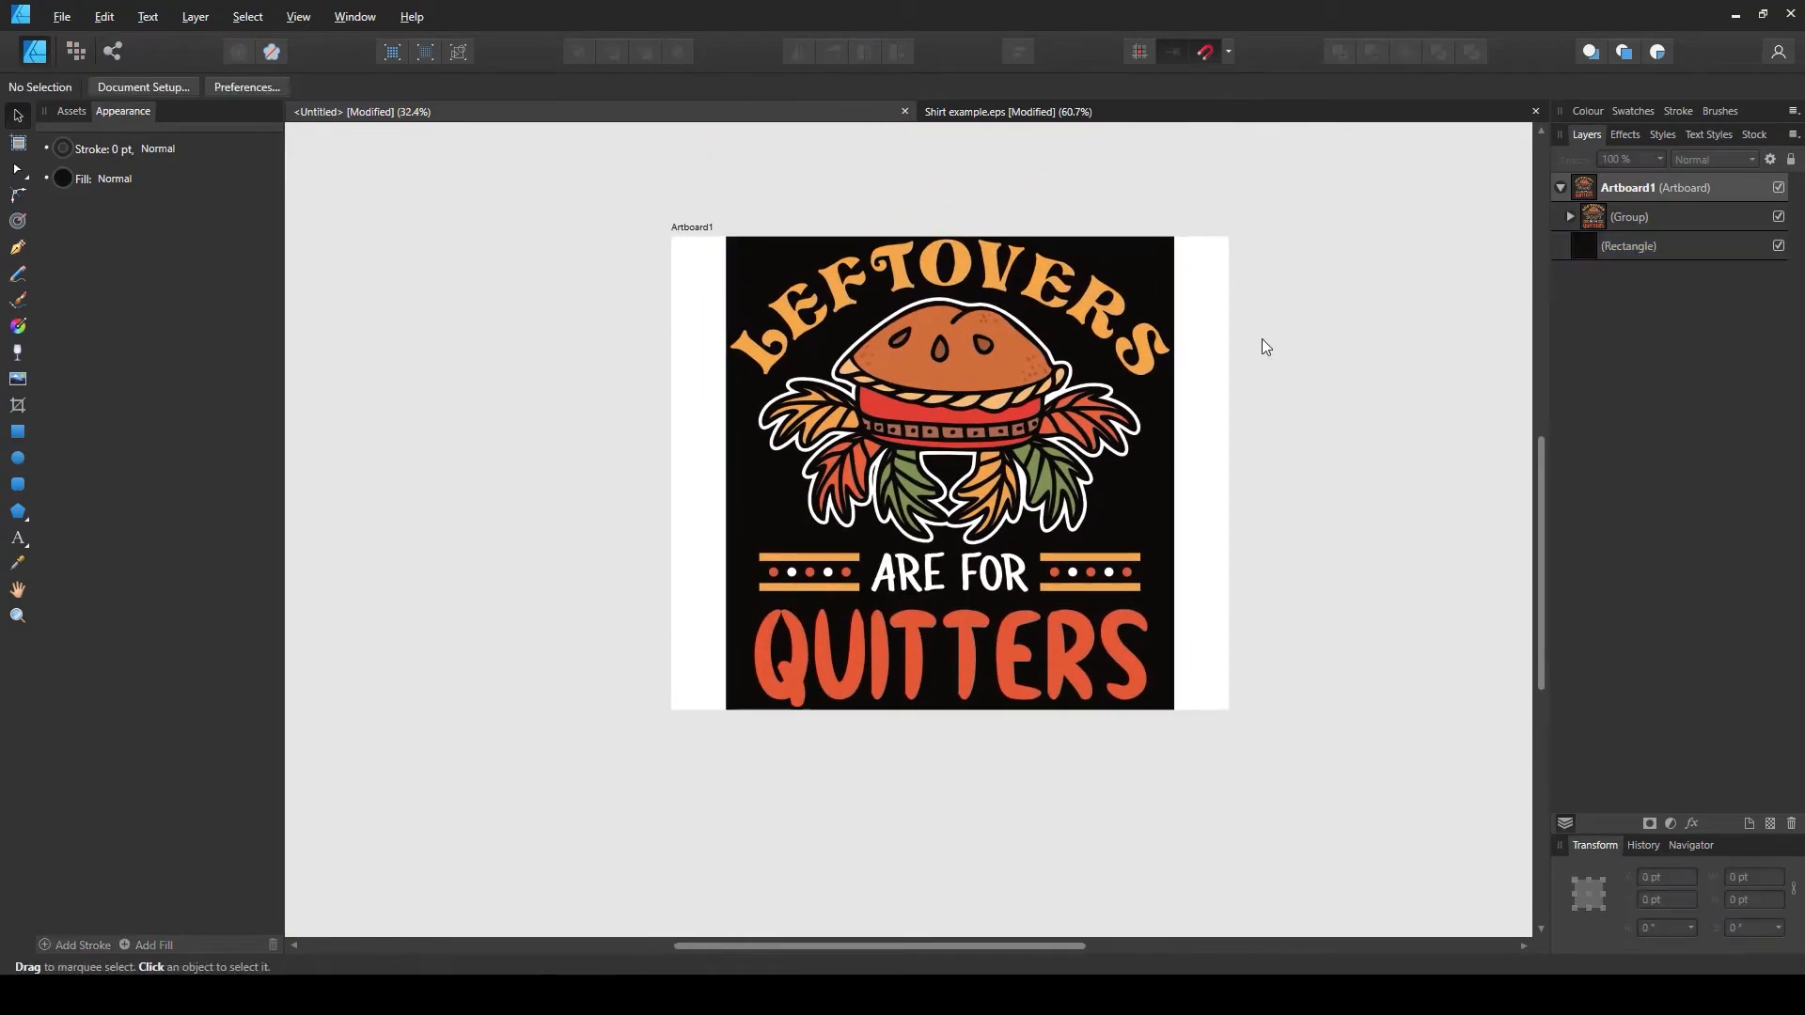
pyautogui.click(1778, 245)
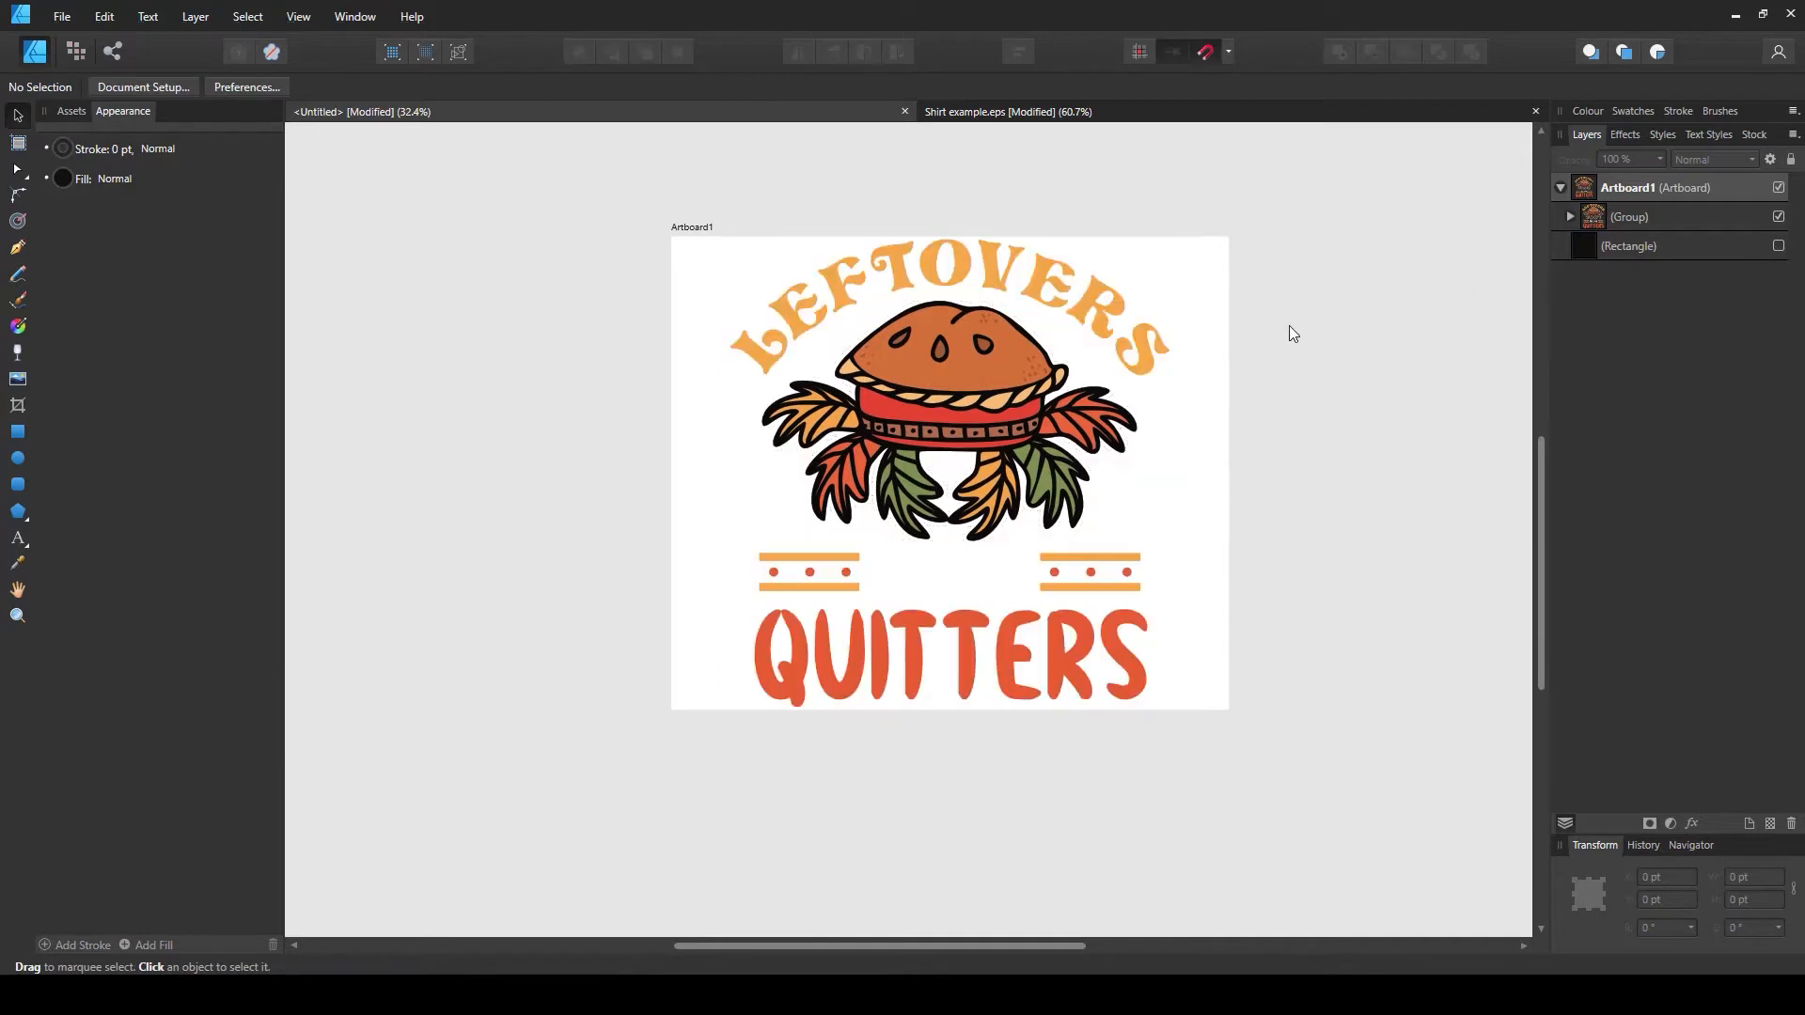
pyautogui.click(1779, 245)
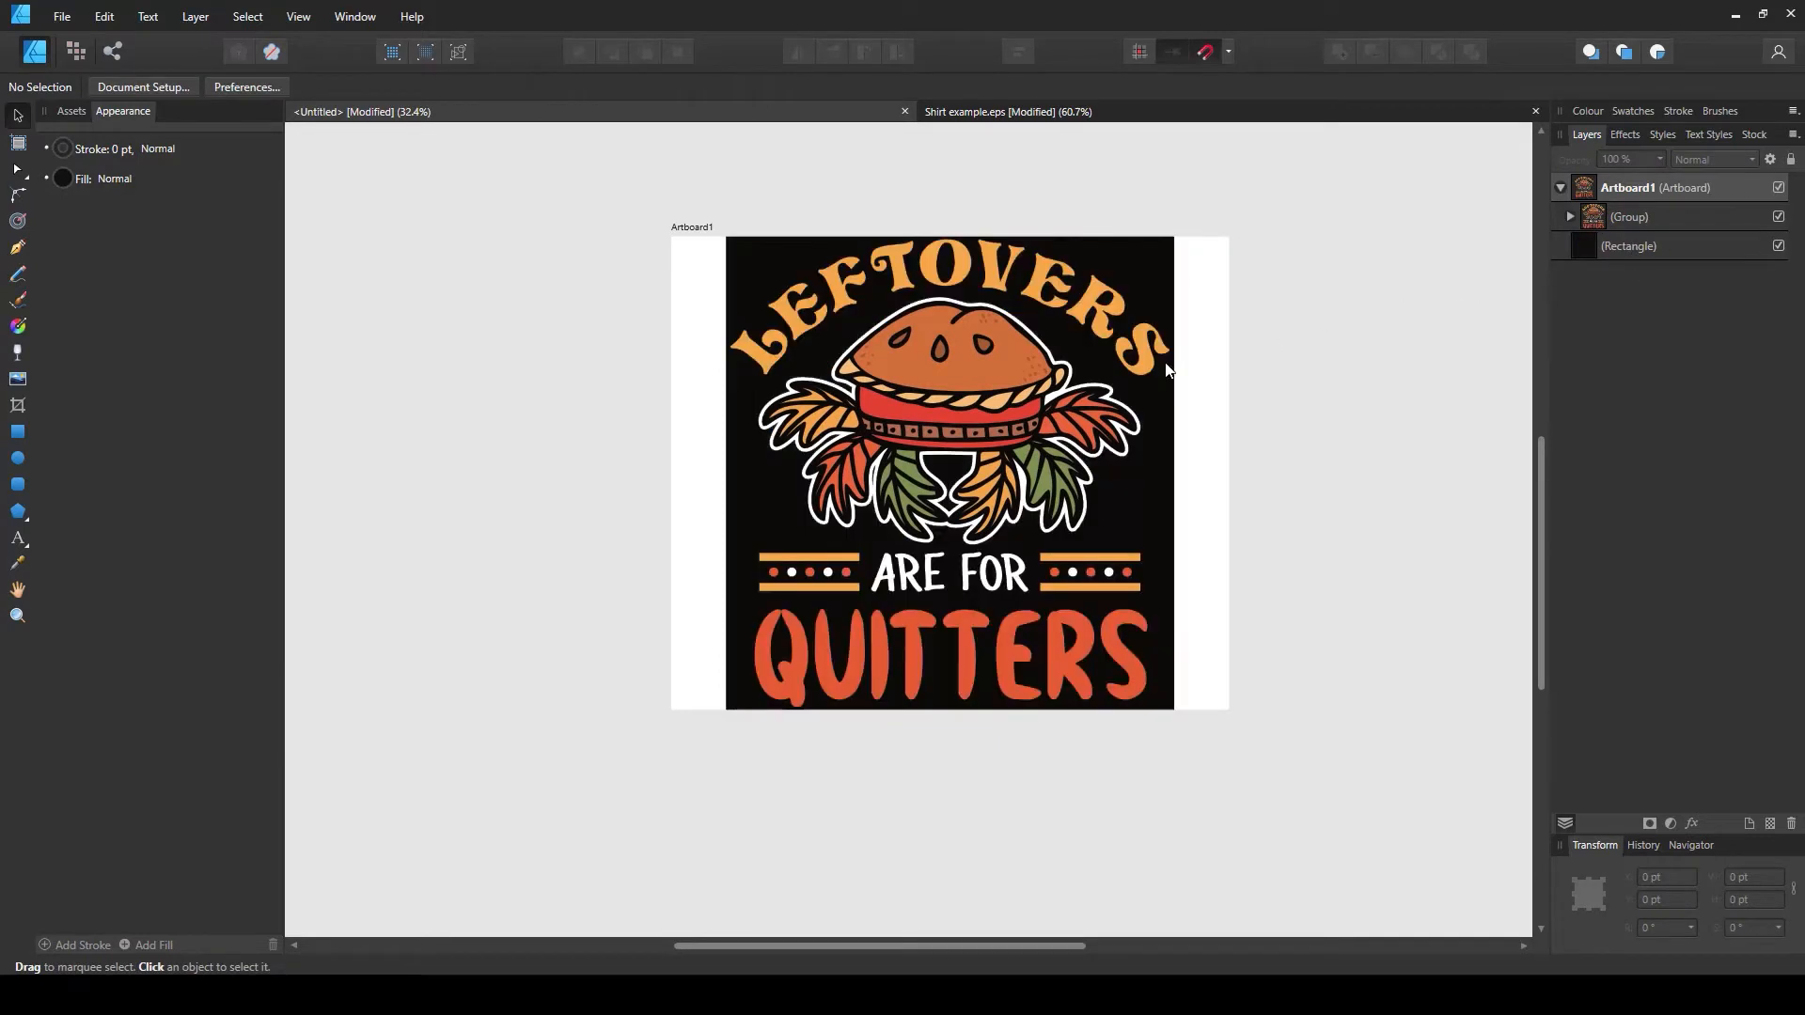
# - Crop both sides of the artboard to the background rectangle, making it about 1472 pt wide
pyautogui.click(17, 143)
pyautogui.click(1590, 192)
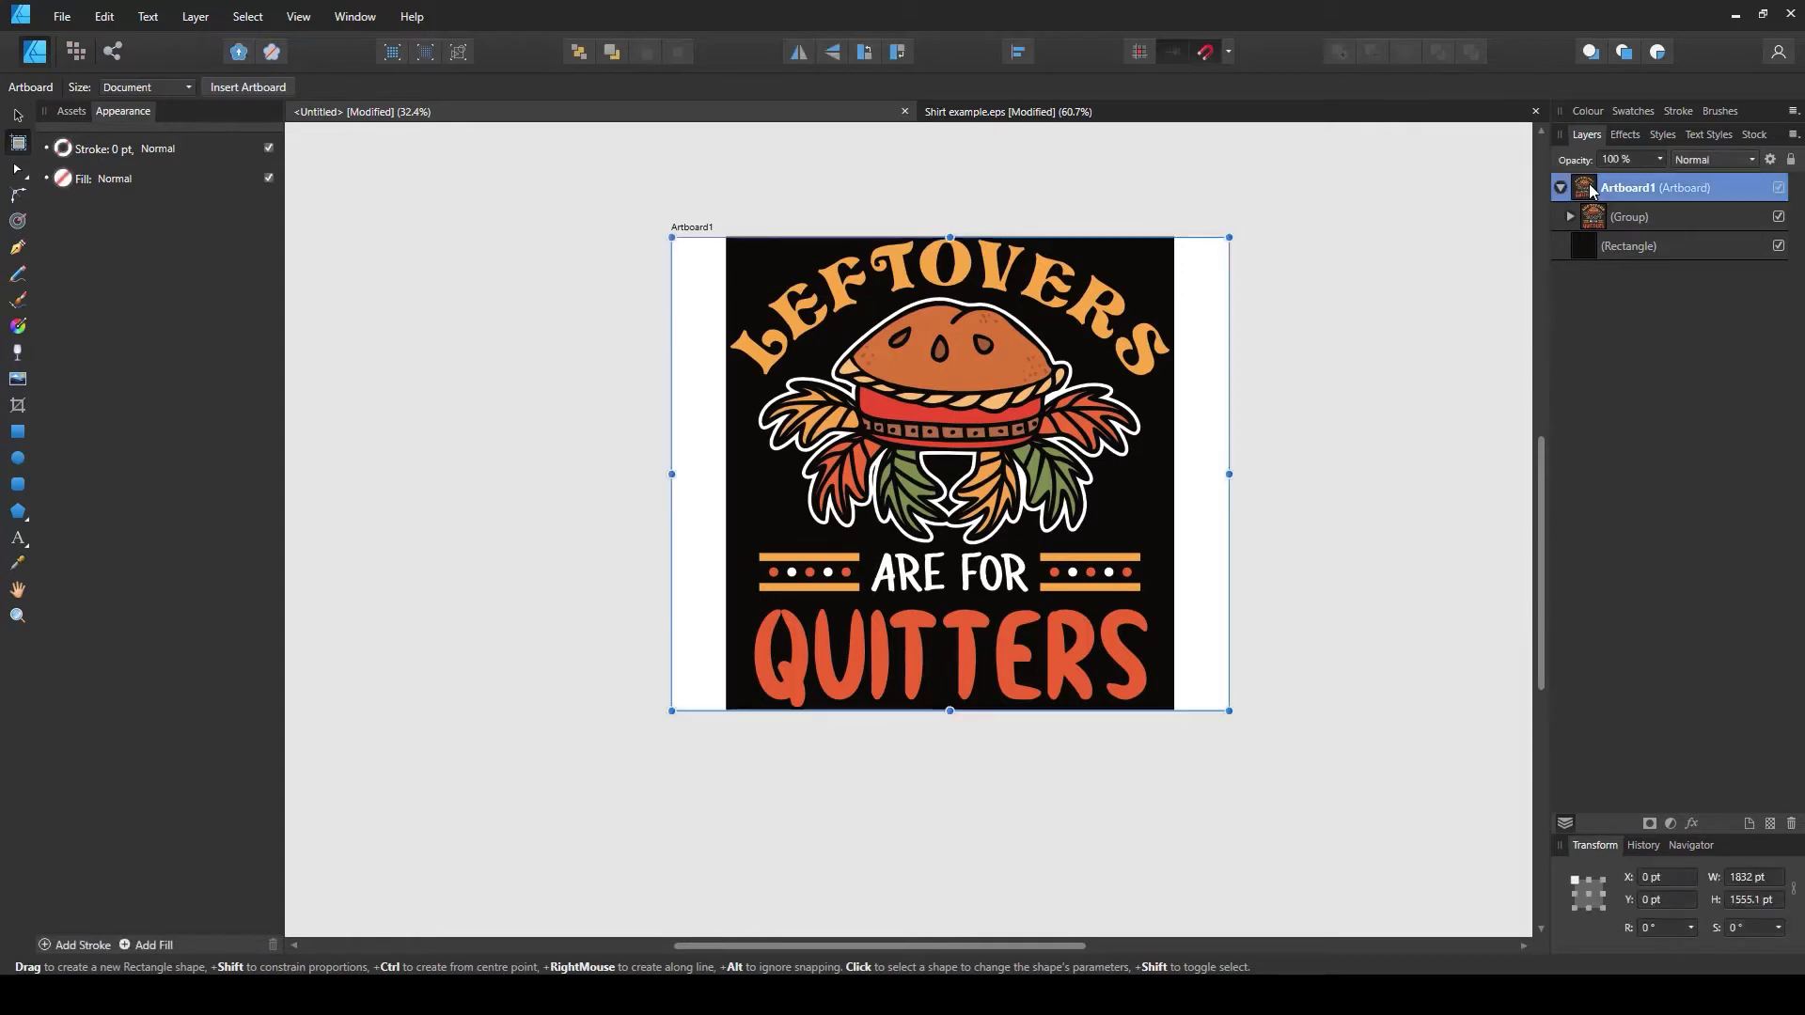
pyautogui.moveTo(1229, 473); pyautogui.dragTo(1181, 482)
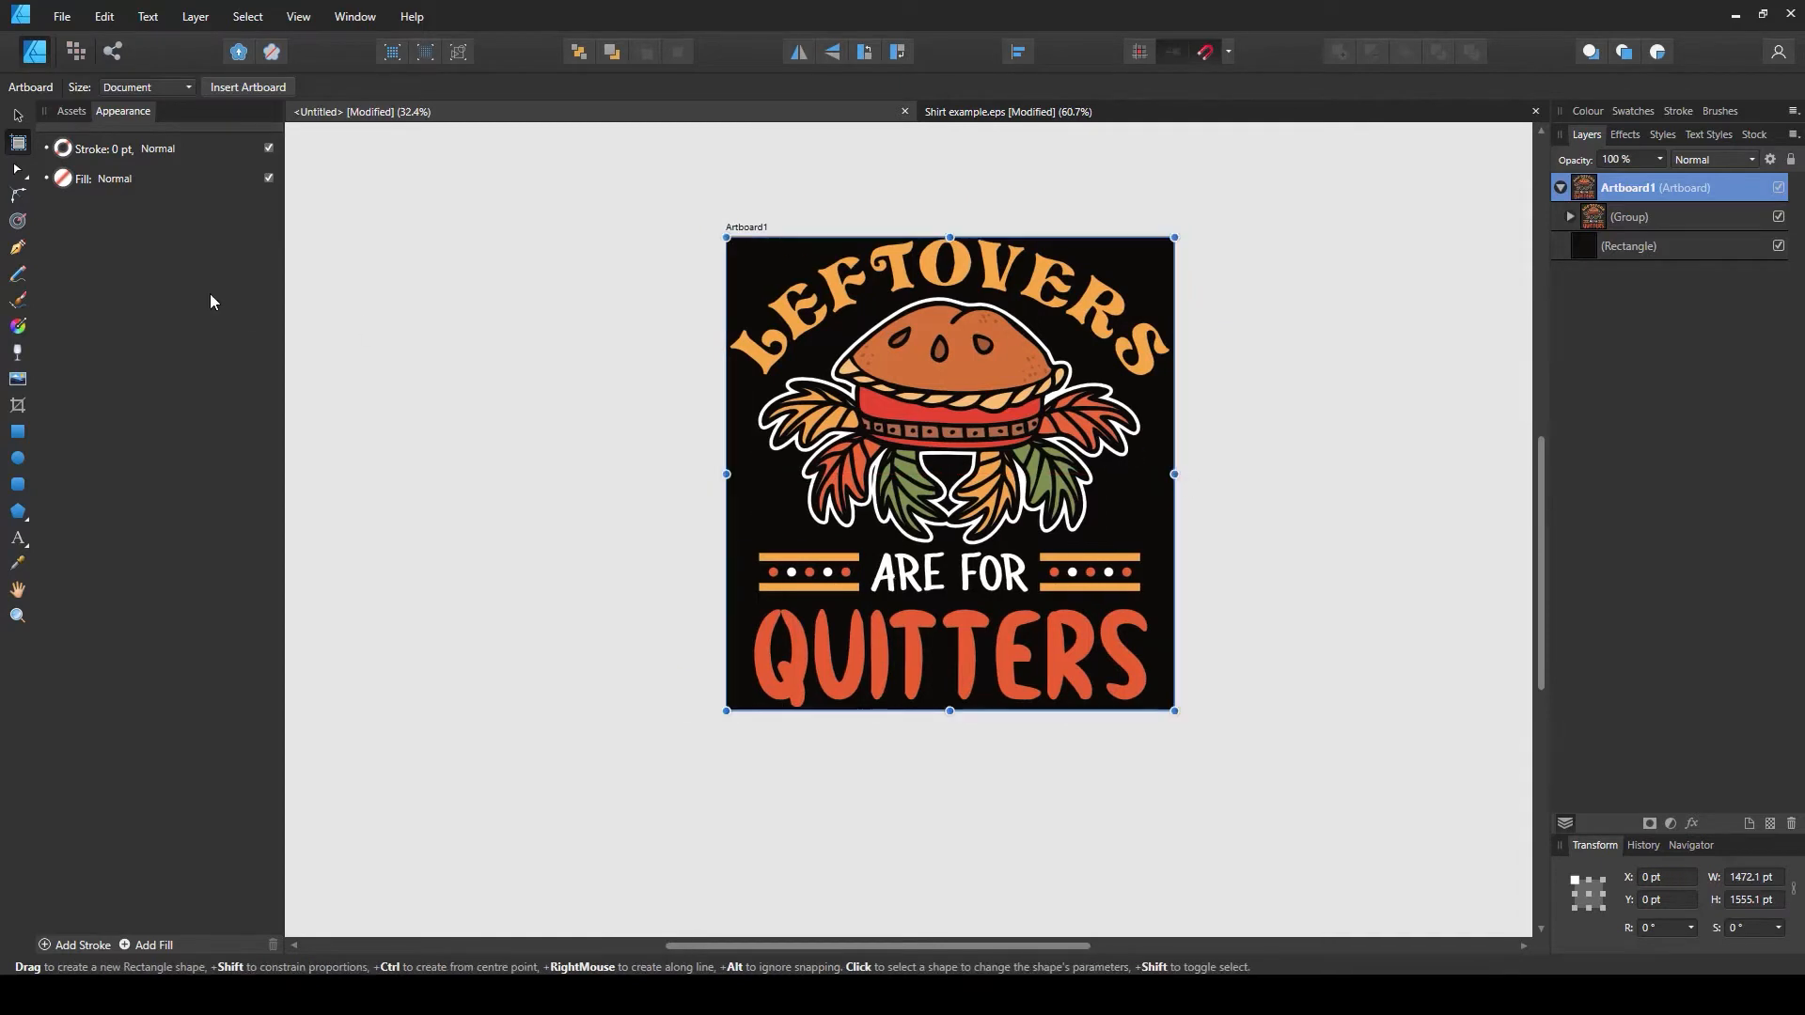
pyautogui.click(16, 115)
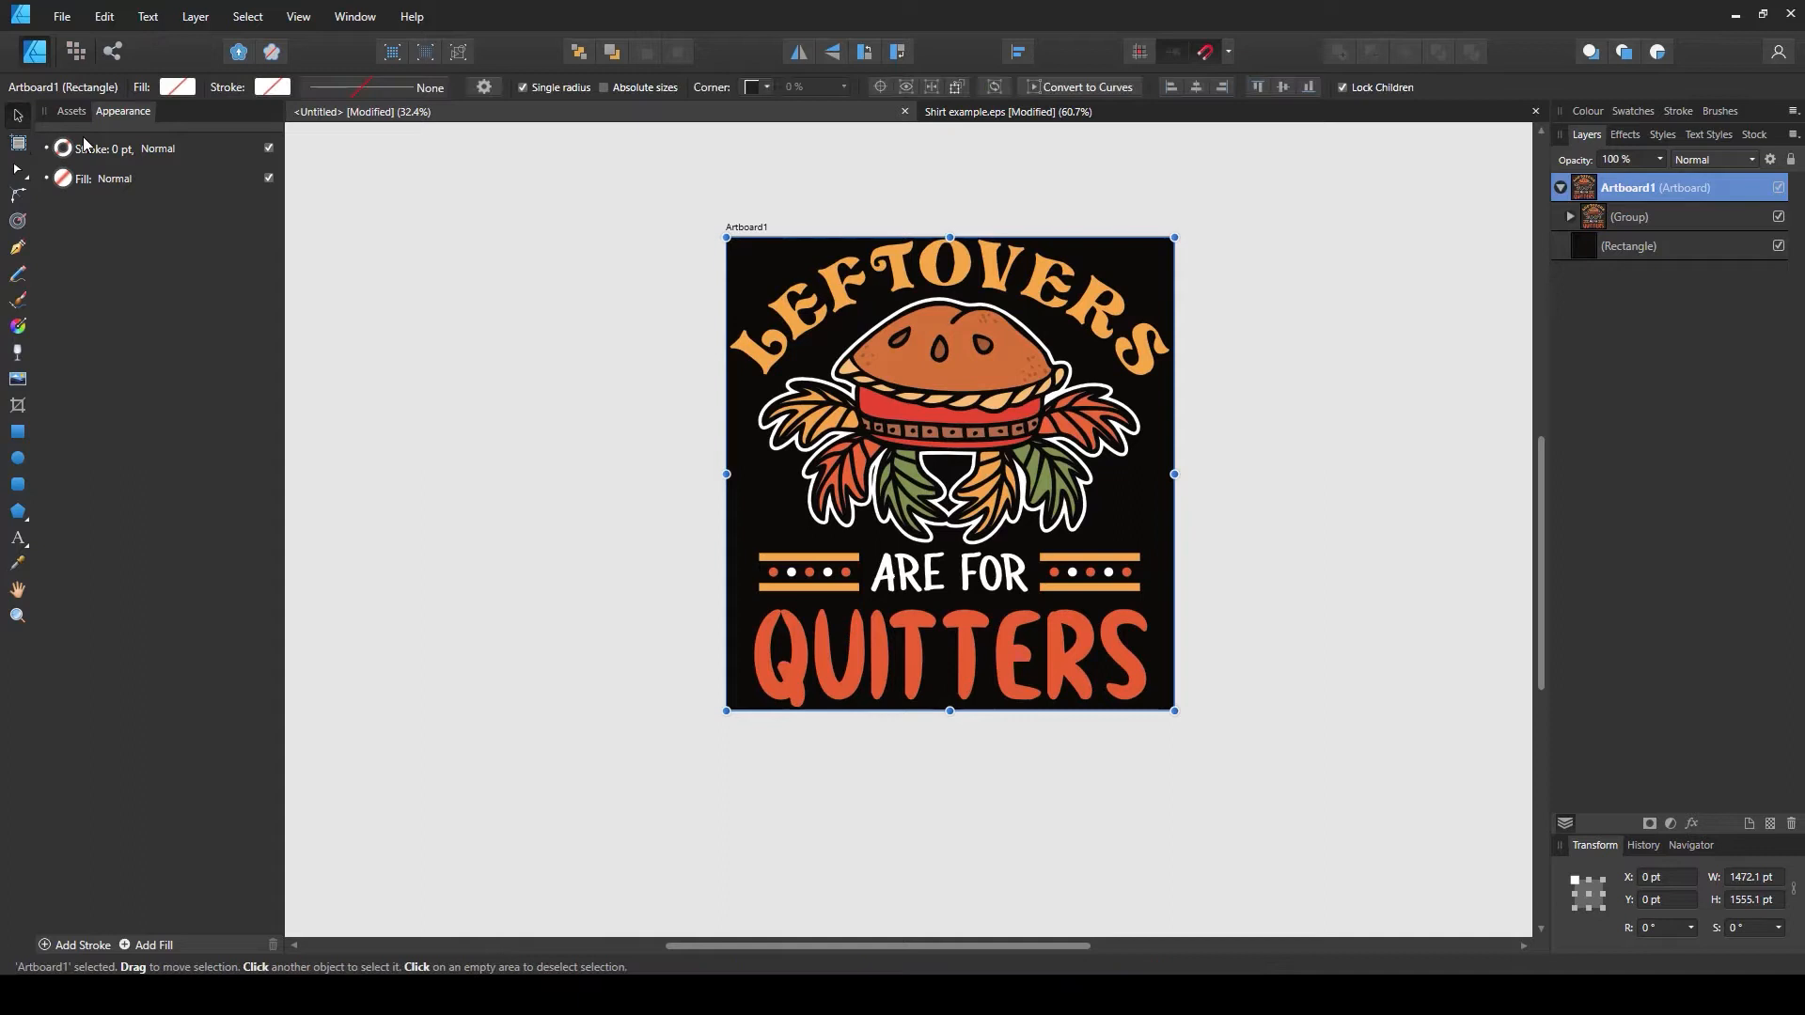
pyautogui.click(1362, 278)
# - Hide the black background rectangle and enable a transparent background in the document's colour settings
pyautogui.click(1778, 246)
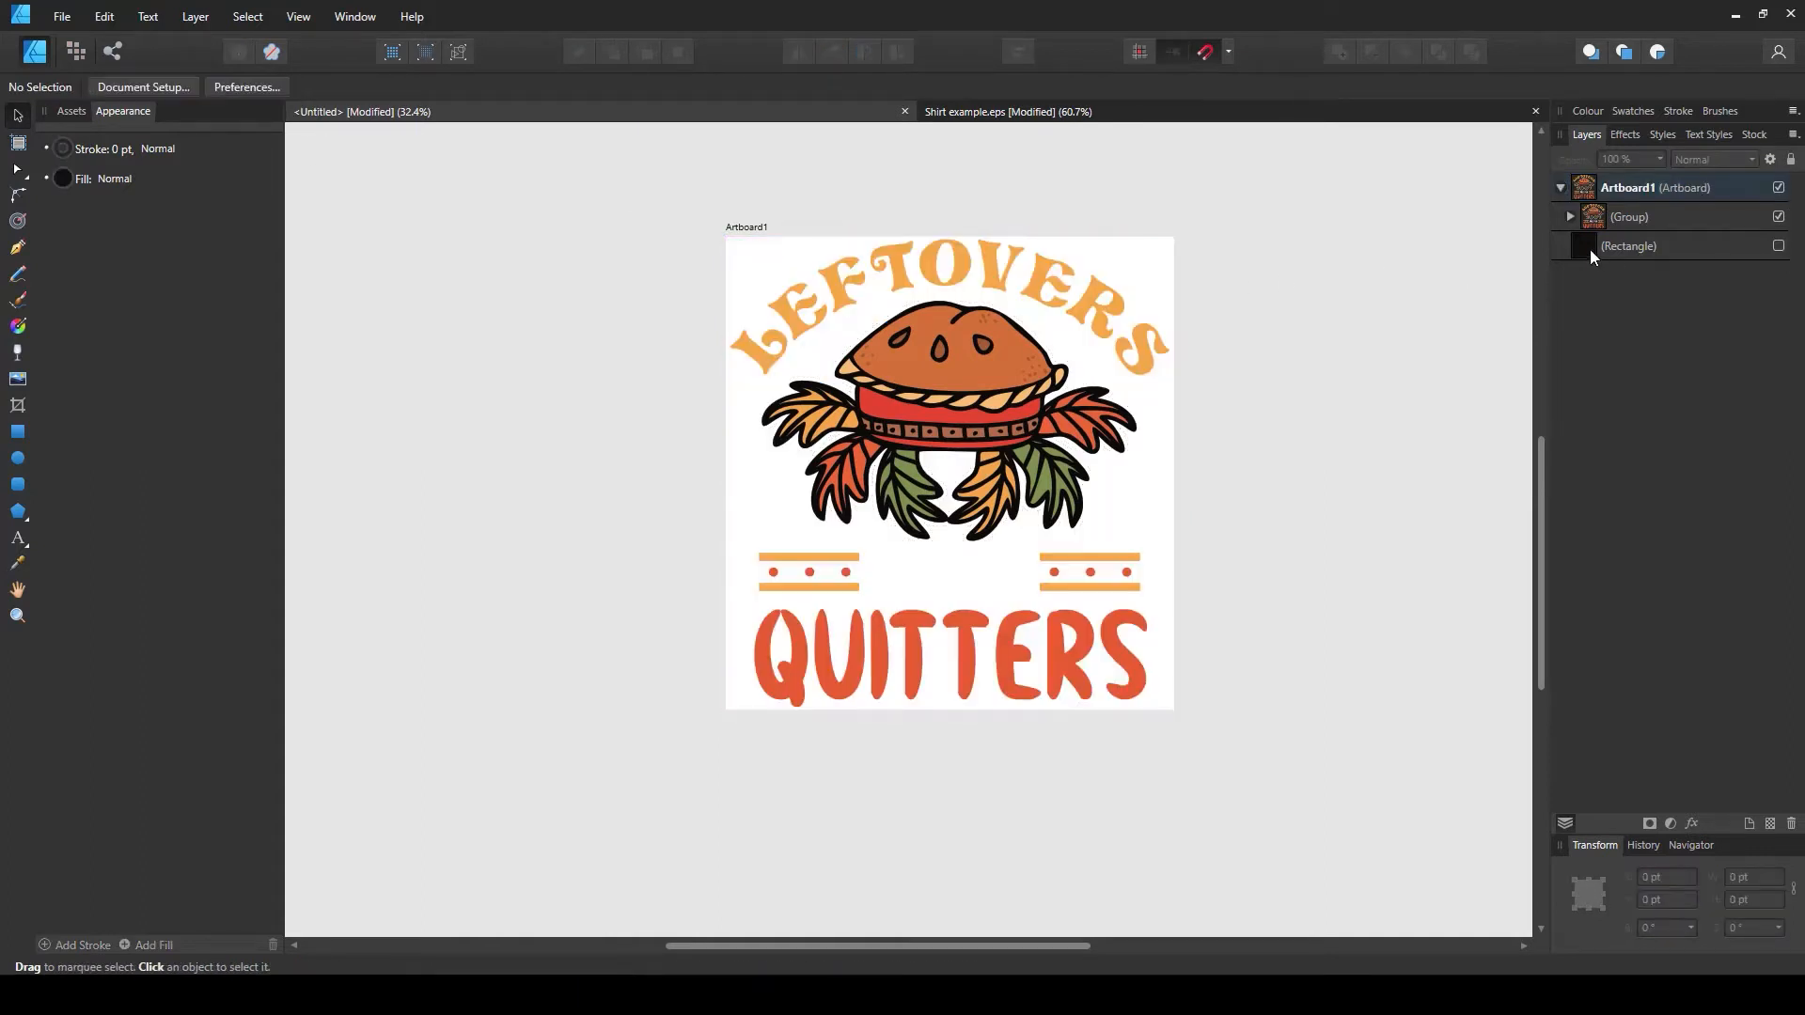
pyautogui.click(139, 87)
pyautogui.click(883, 431)
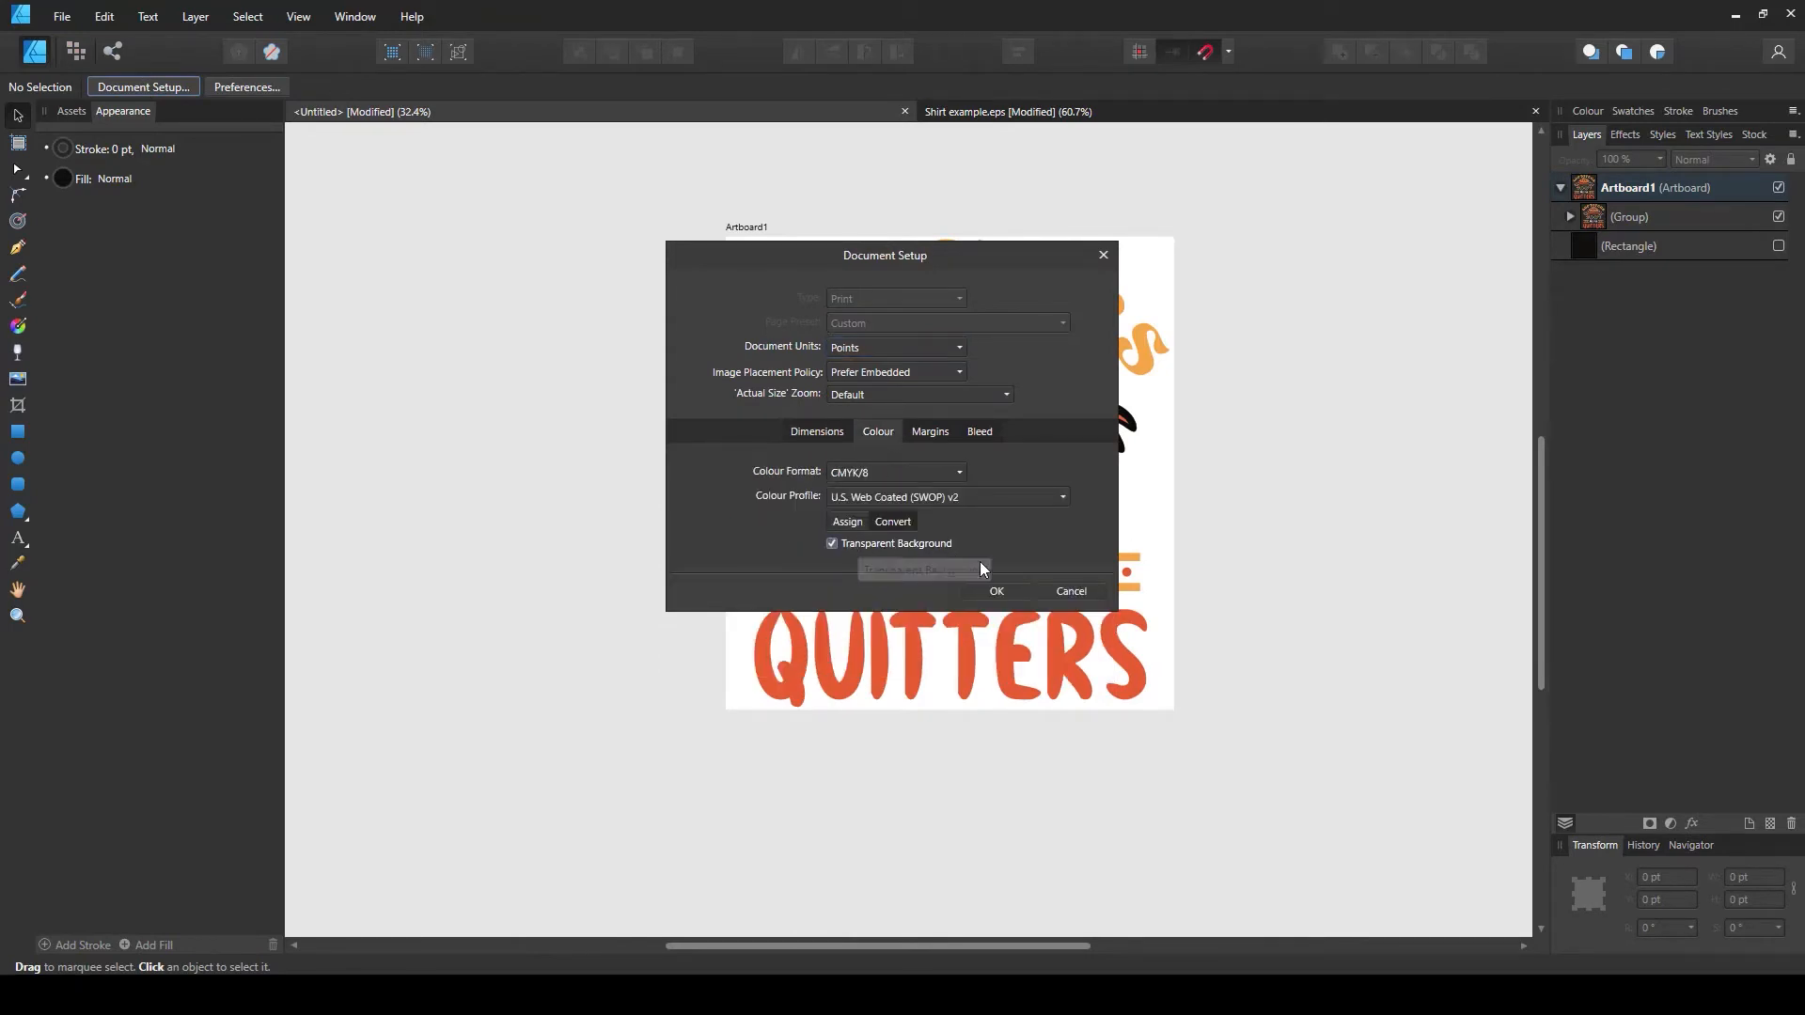
pyautogui.click(997, 591)
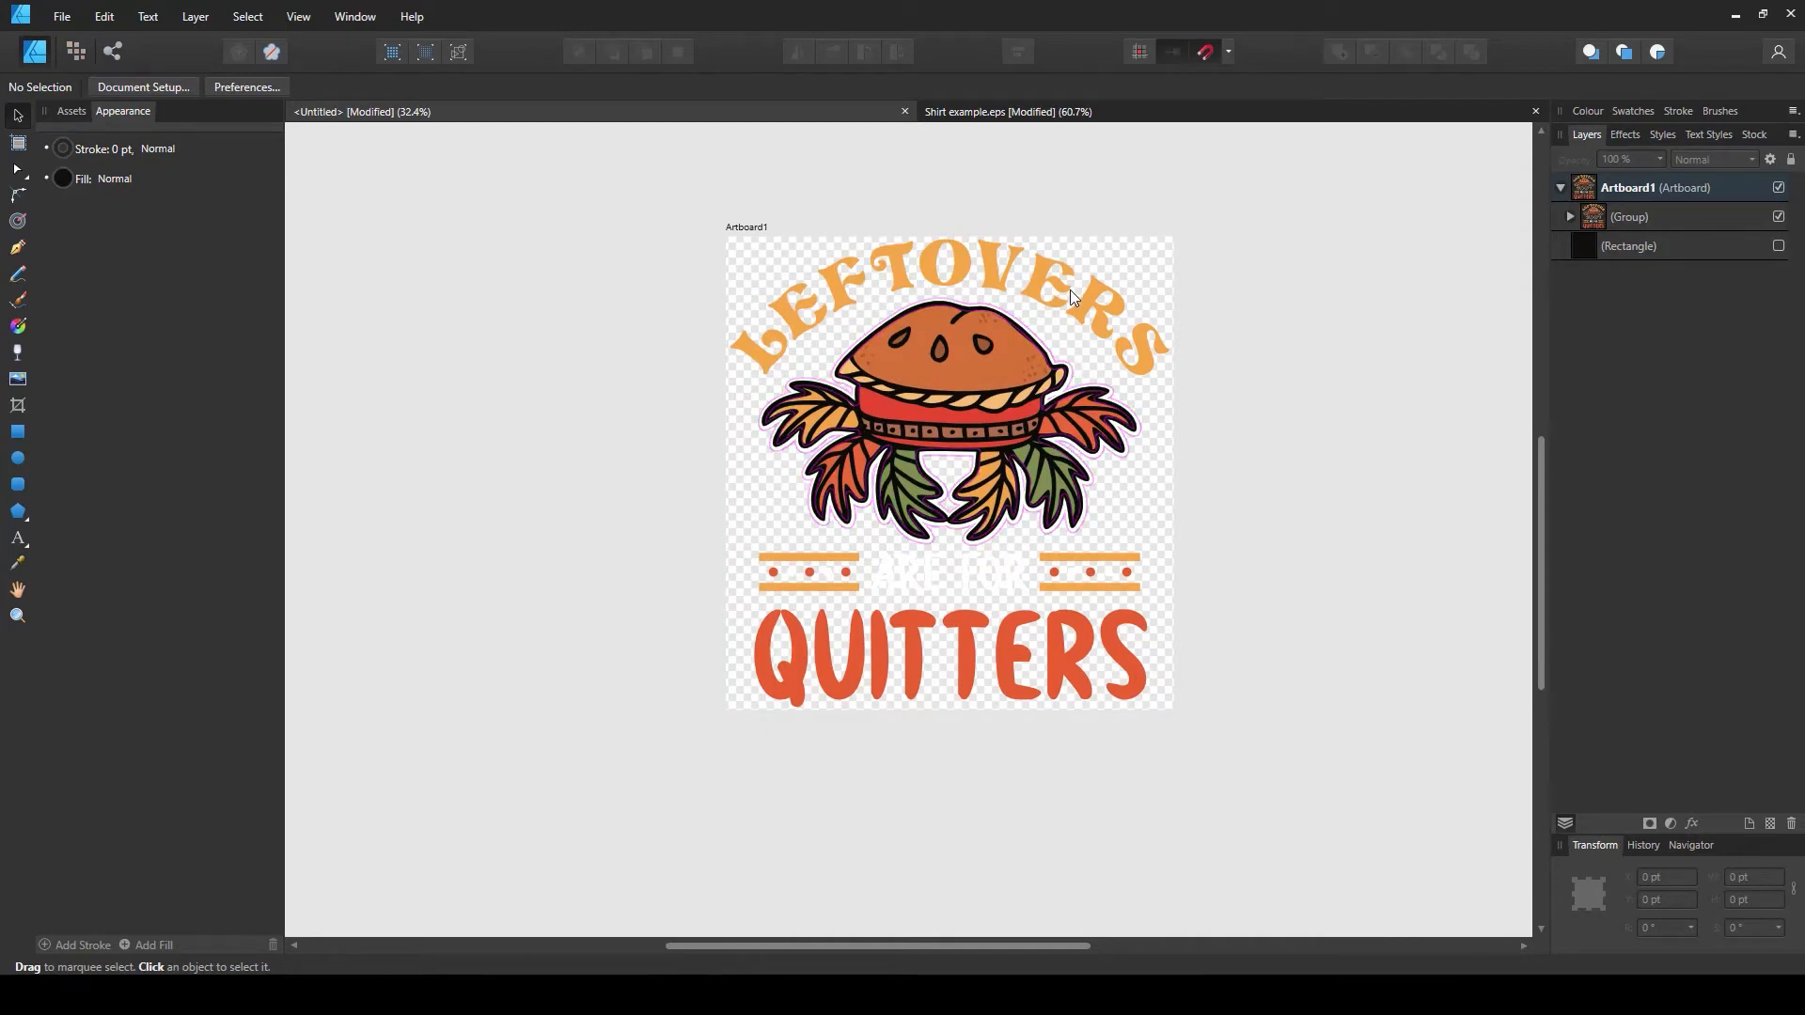
# - Open the export settings for the transparent T-shirt design
pyautogui.click(62, 16)
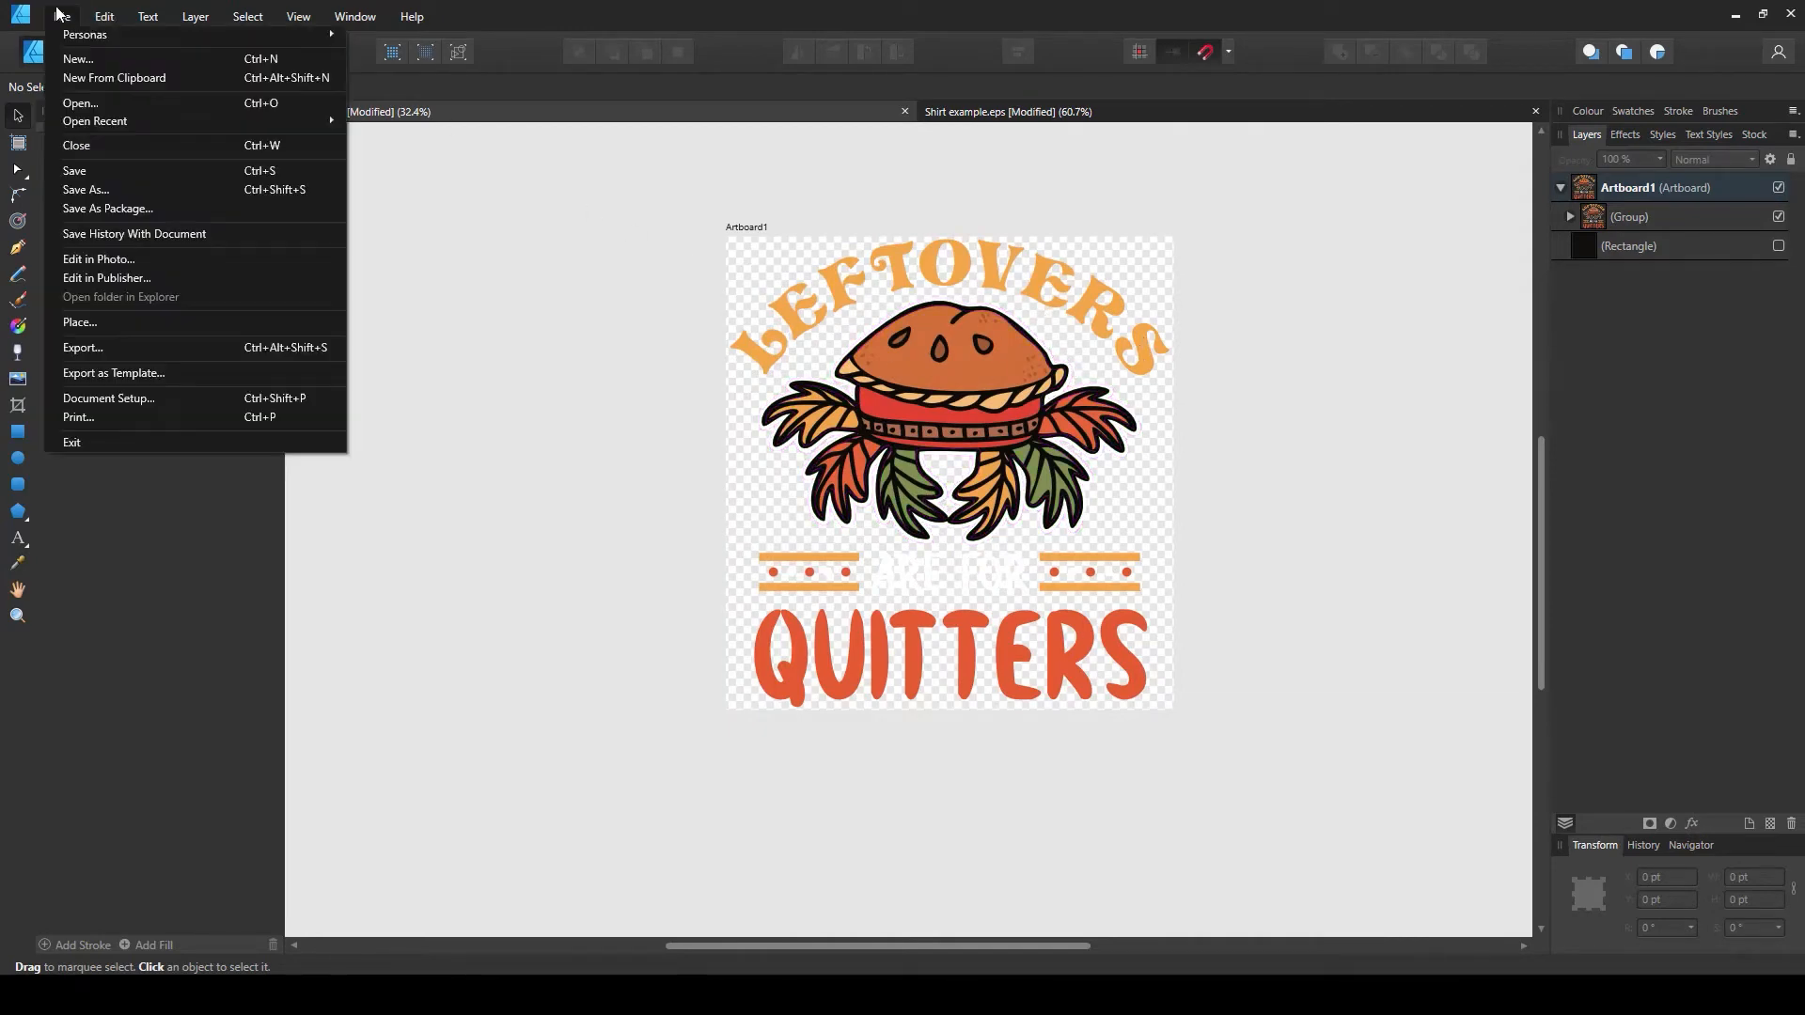
pyautogui.click(207, 348)
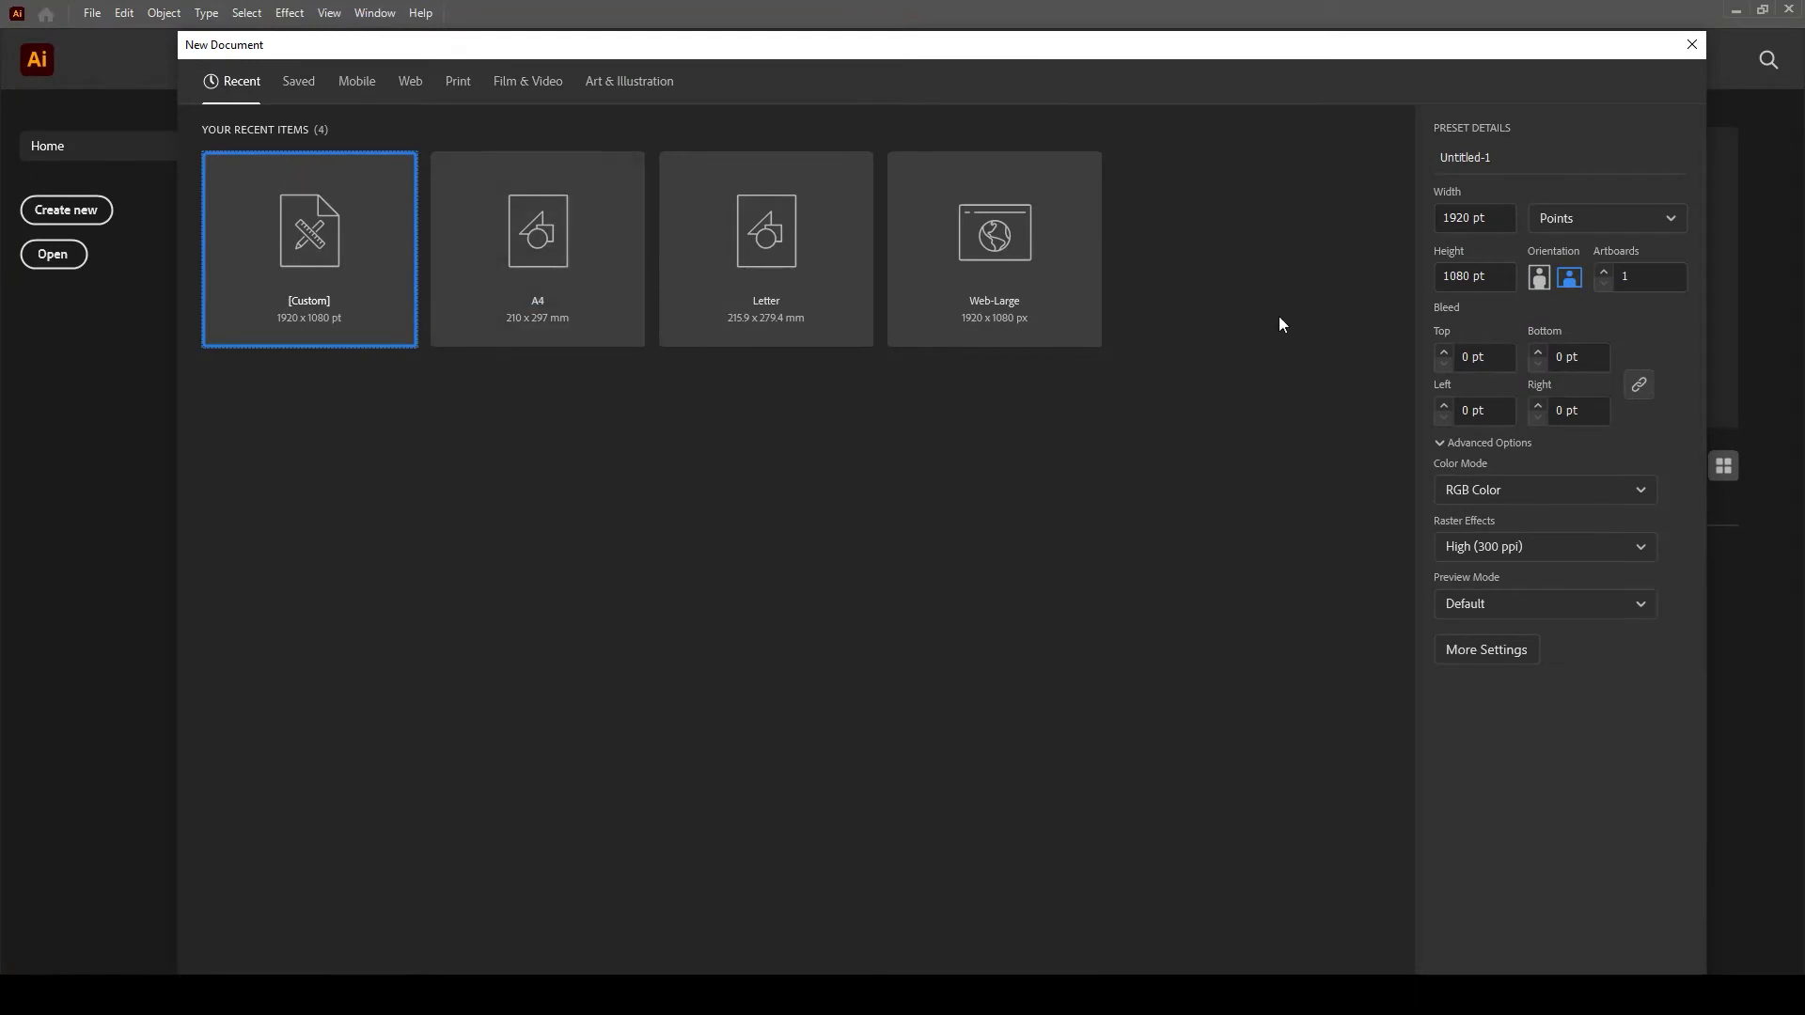
# - Switch to Adobe Illustrator and set up the new document in points with the CMYK Color mode
pyautogui.click(1493, 218)
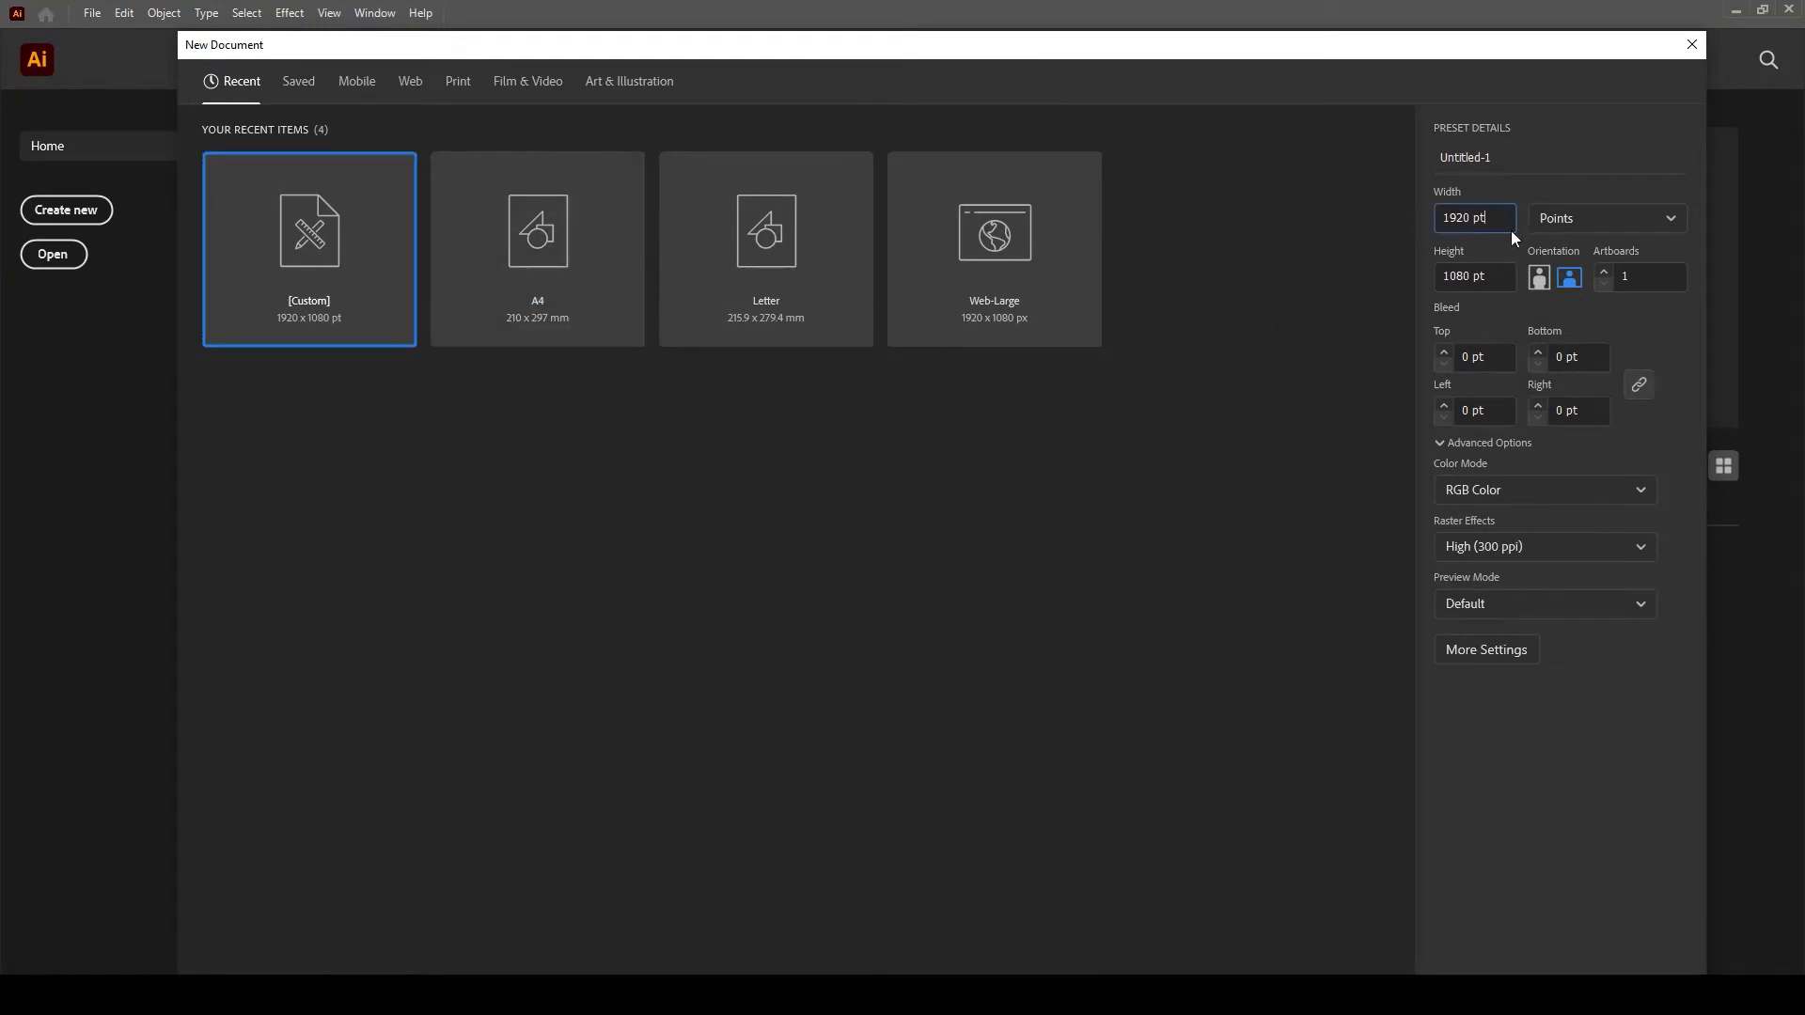
pyautogui.click(1565, 218)
pyautogui.click(1572, 178)
pyautogui.click(1487, 223)
pyautogui.doubleClick(1471, 216)
pyautogui.click(1575, 493)
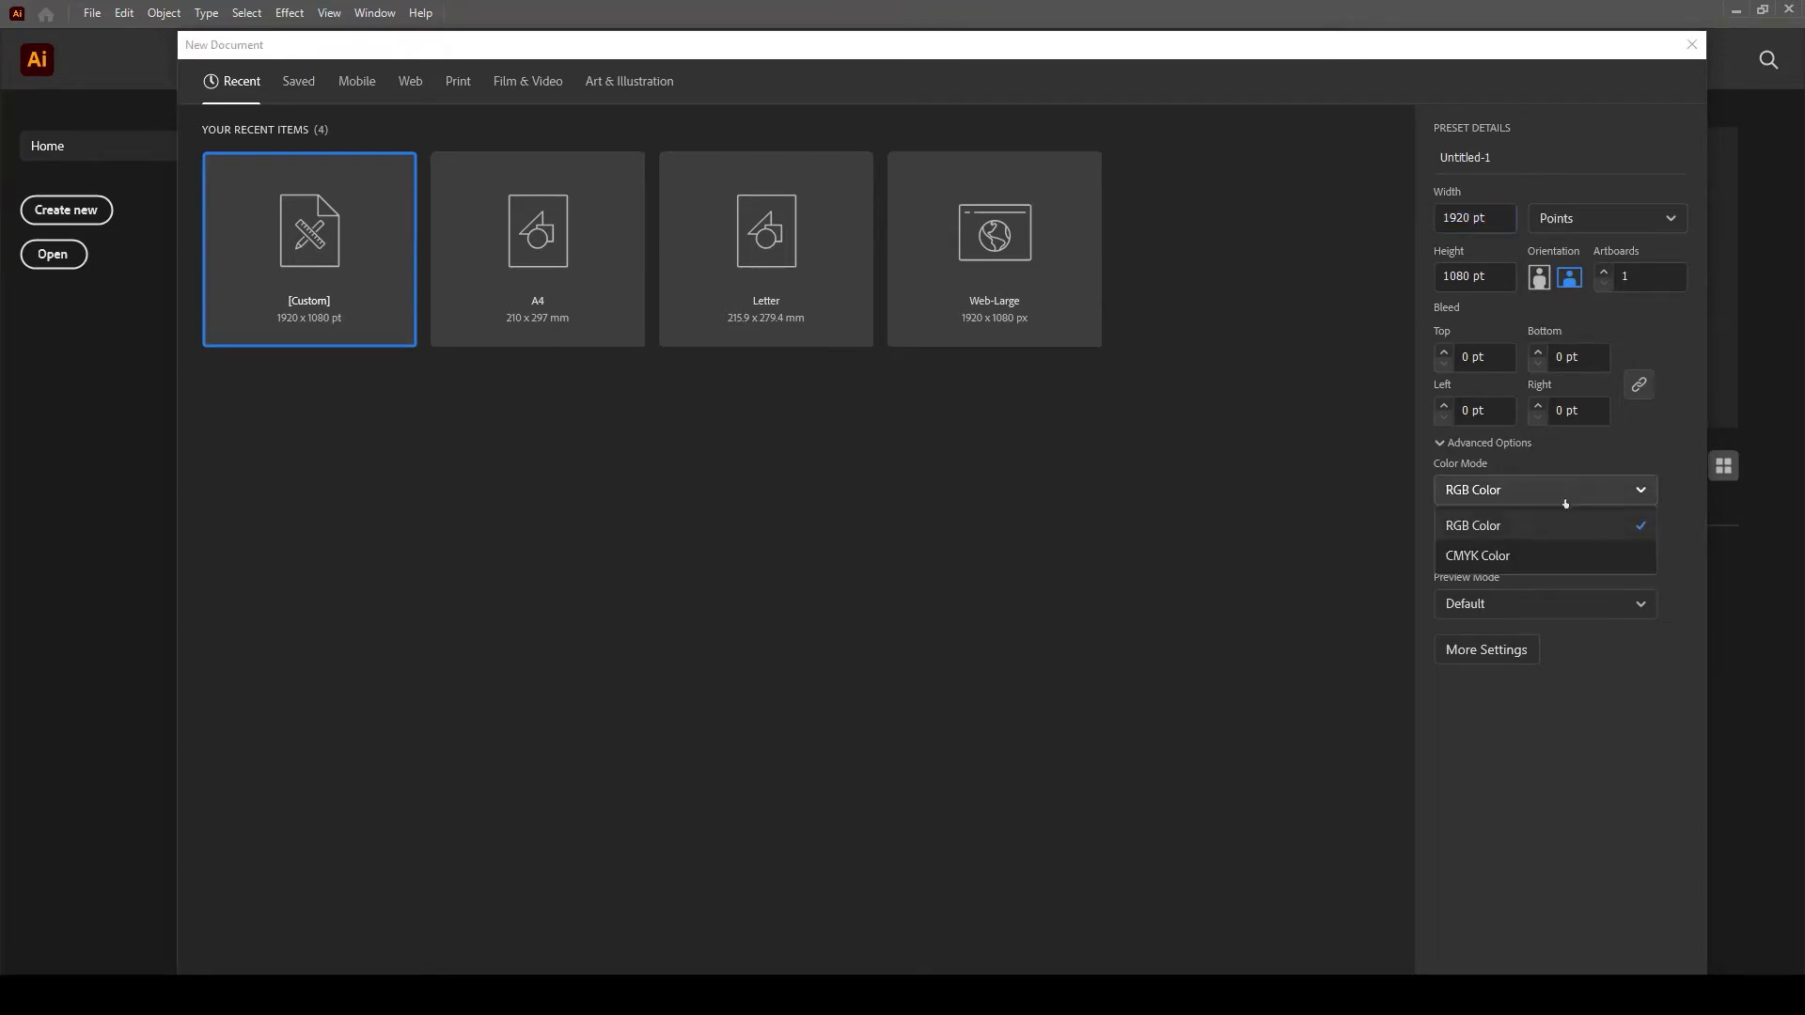
pyautogui.click(1498, 556)
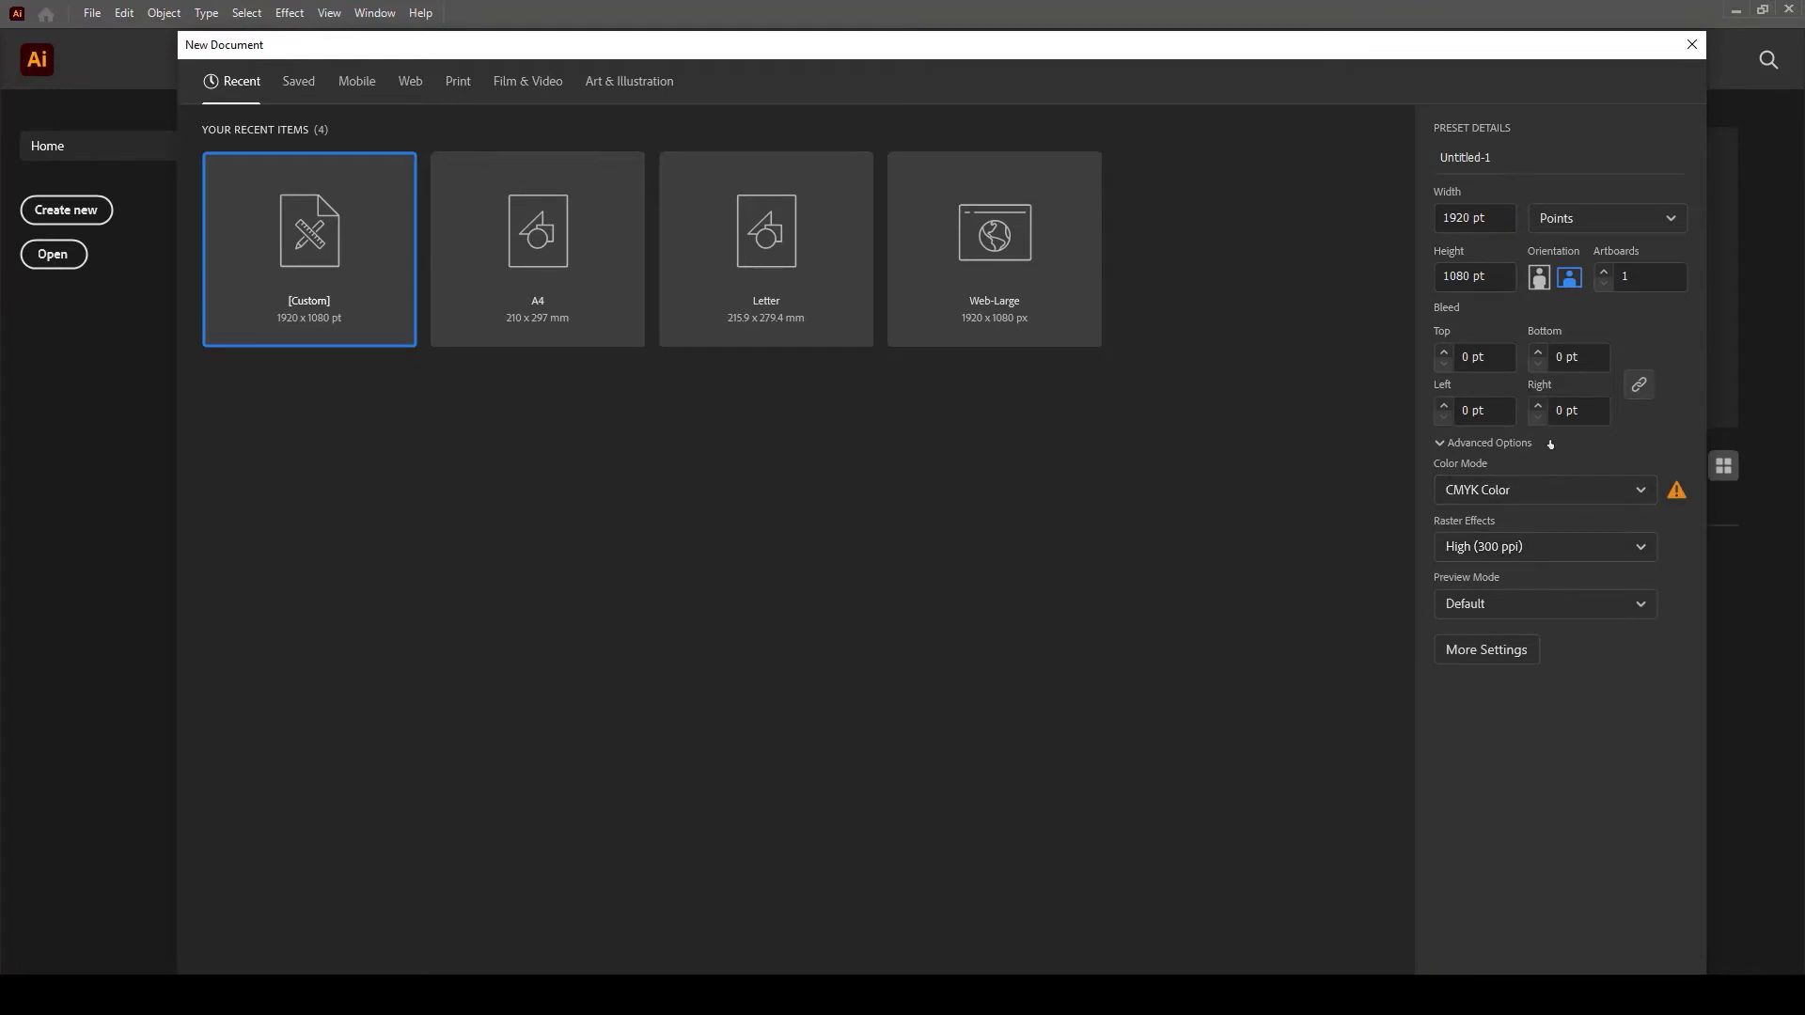
pyautogui.doubleClick(1482, 218)
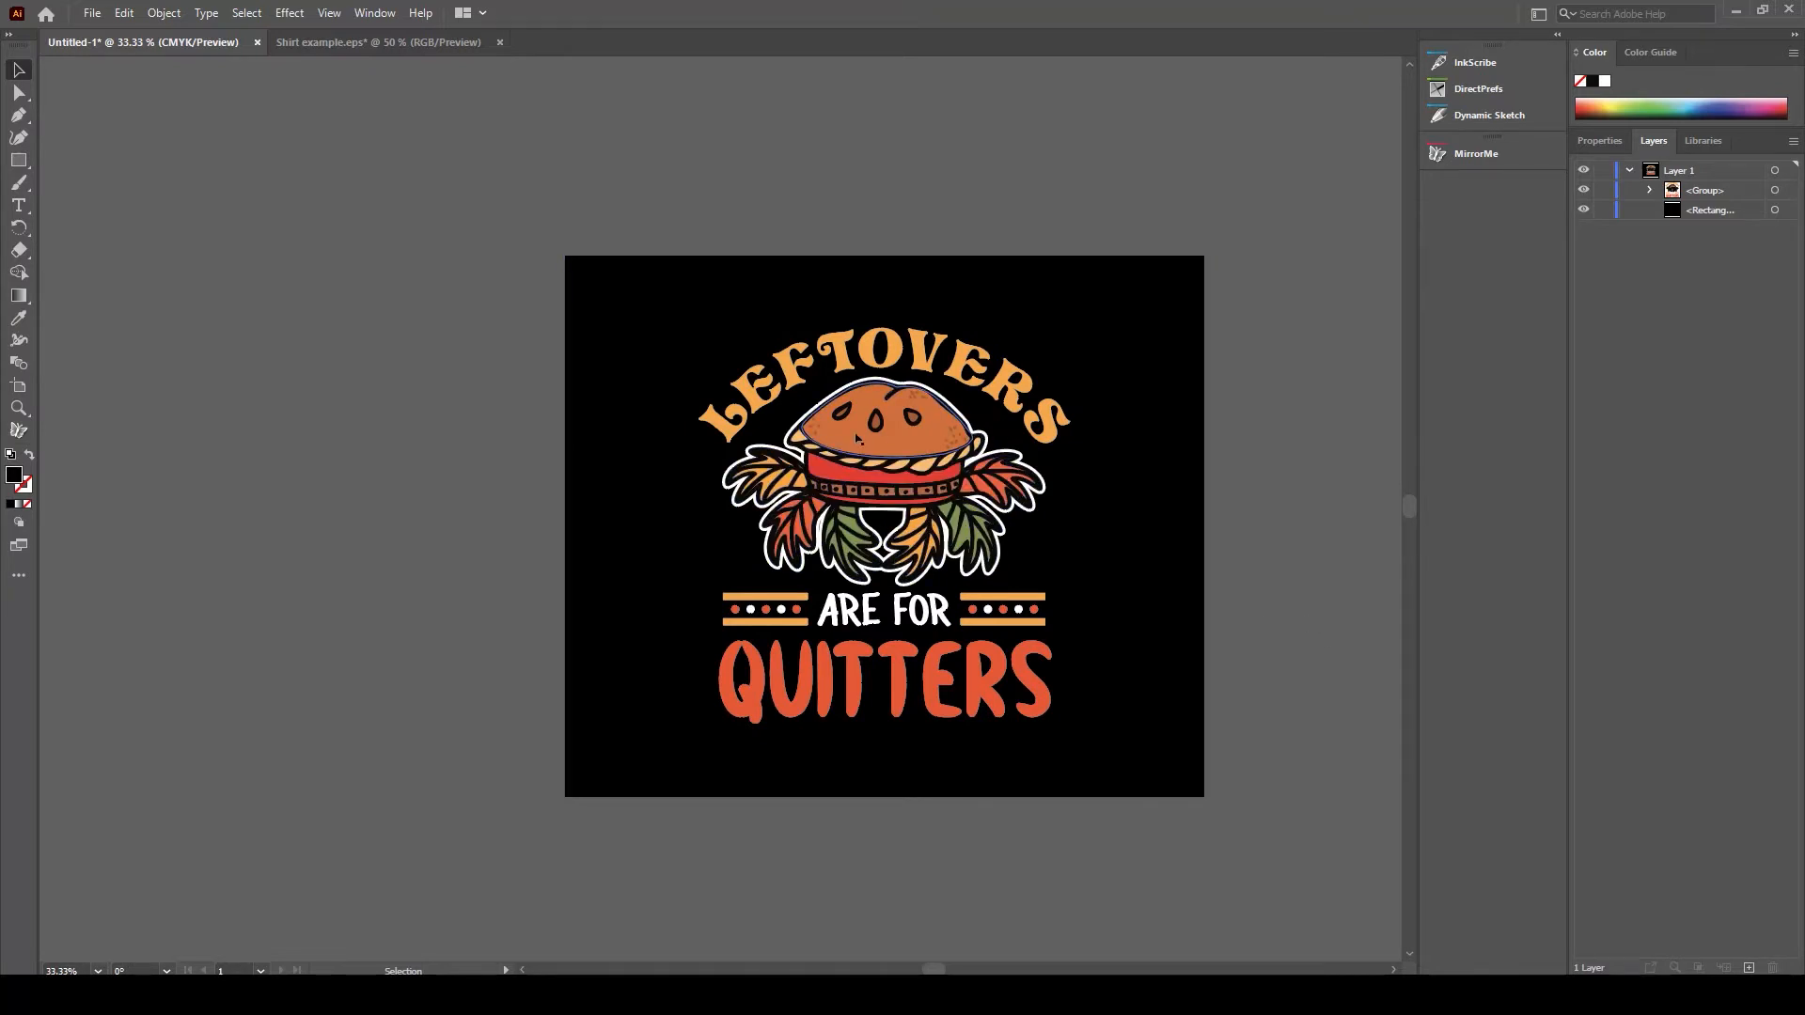
# - Scale the burger design group up from its centre to fill the artboard's height, leaving a small gap at the top edge
pyautogui.click(1019, 622)
pyautogui.moveTo(1069, 723); pyautogui.dragTo(1138, 809)
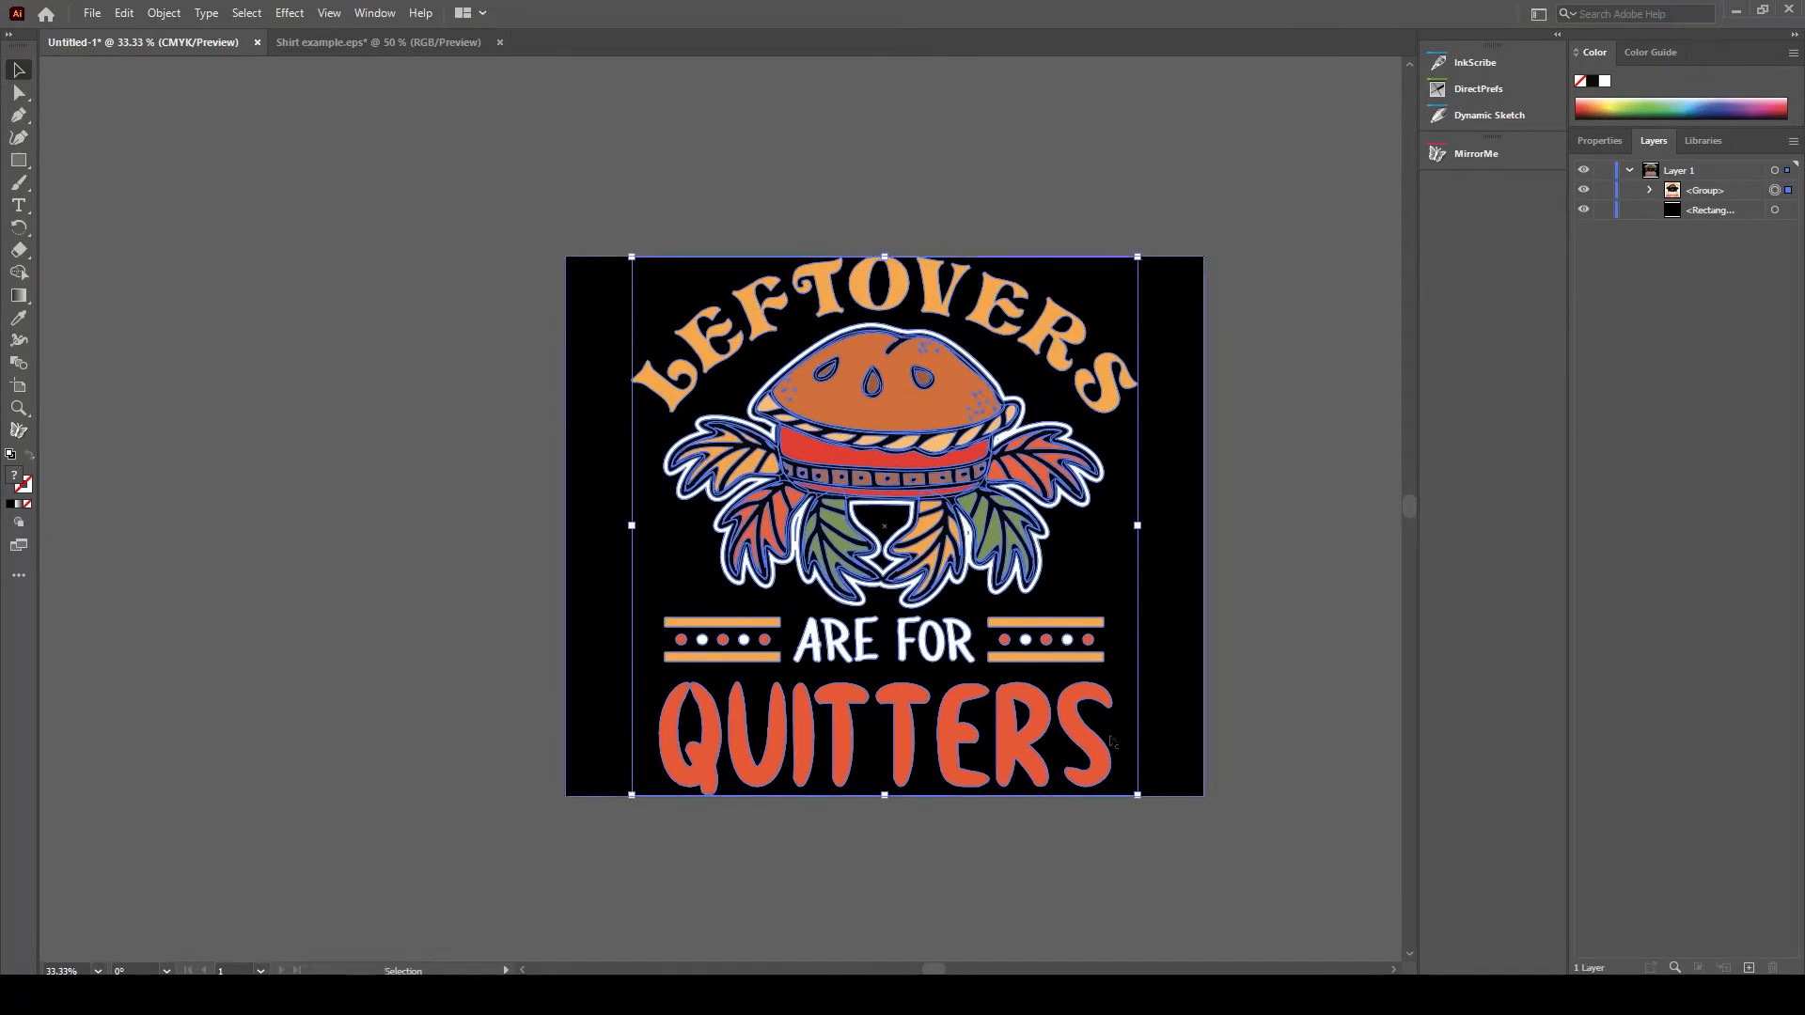
pyautogui.scroll(4, 851, 203)
pyautogui.scroll(2, 984, 423)
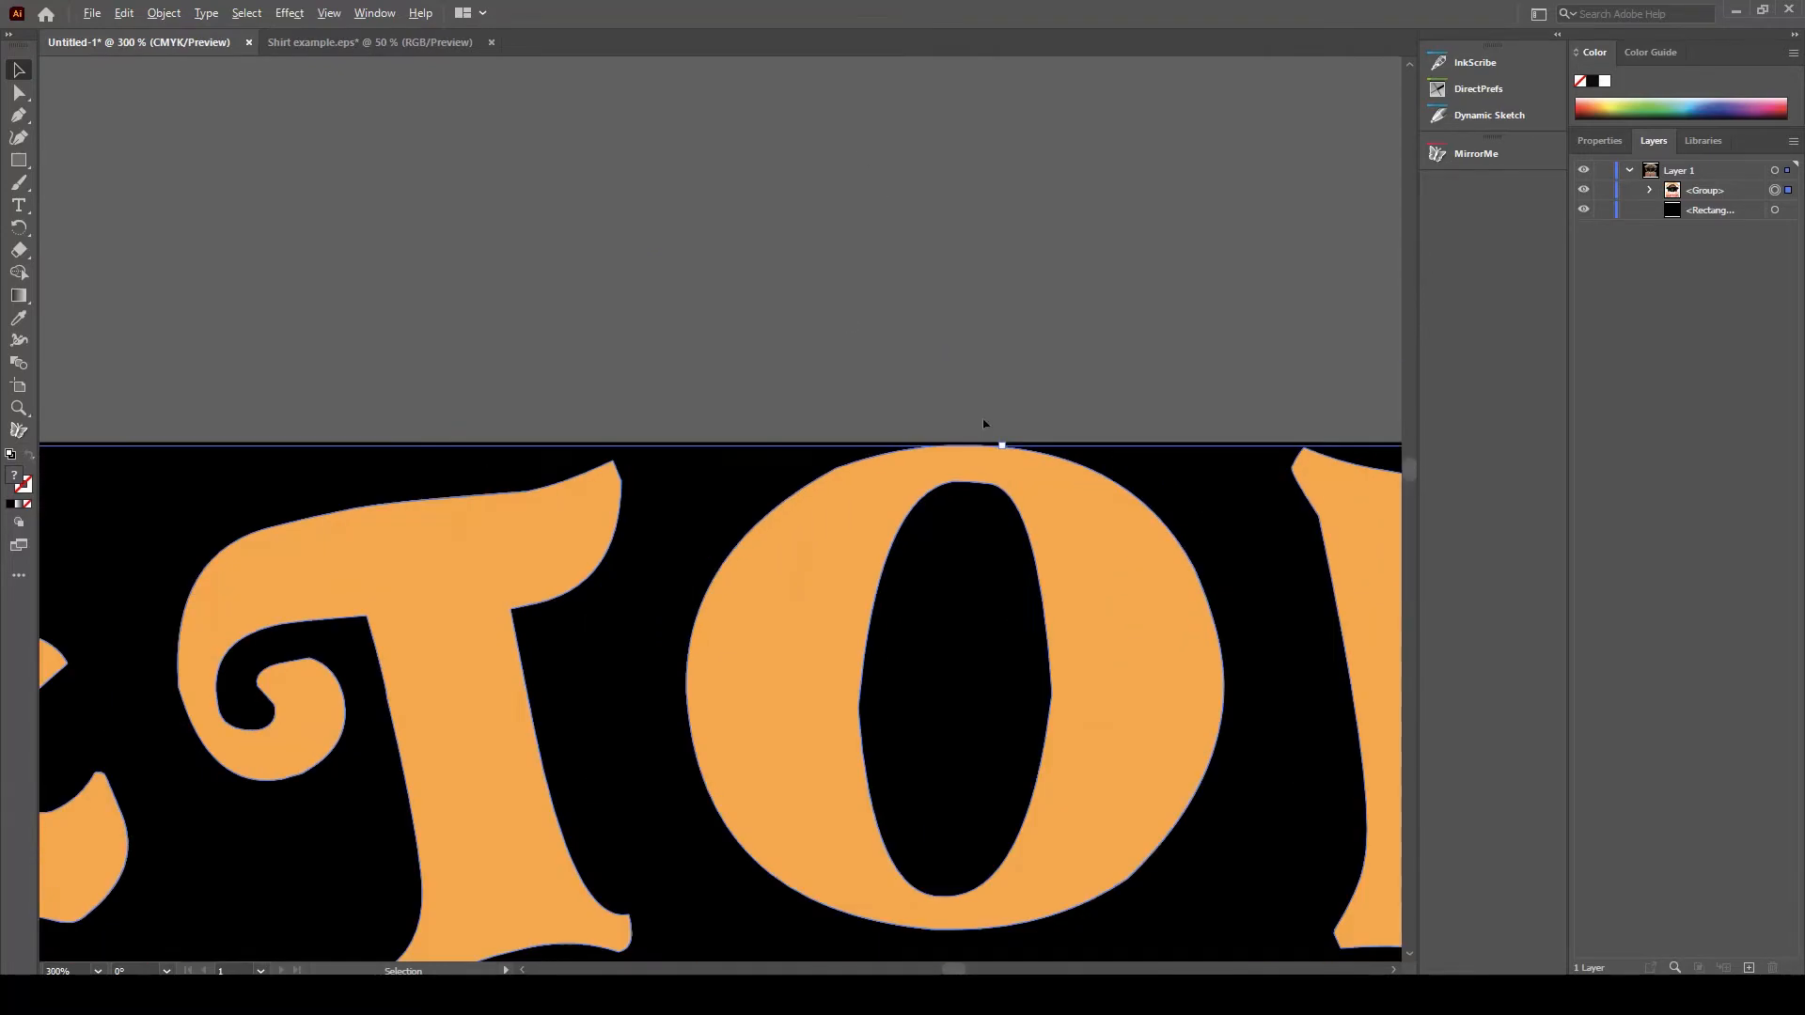
pyautogui.moveTo(1002, 445); pyautogui.dragTo(1000, 455)
pyautogui.scroll(-4, 985, 444)
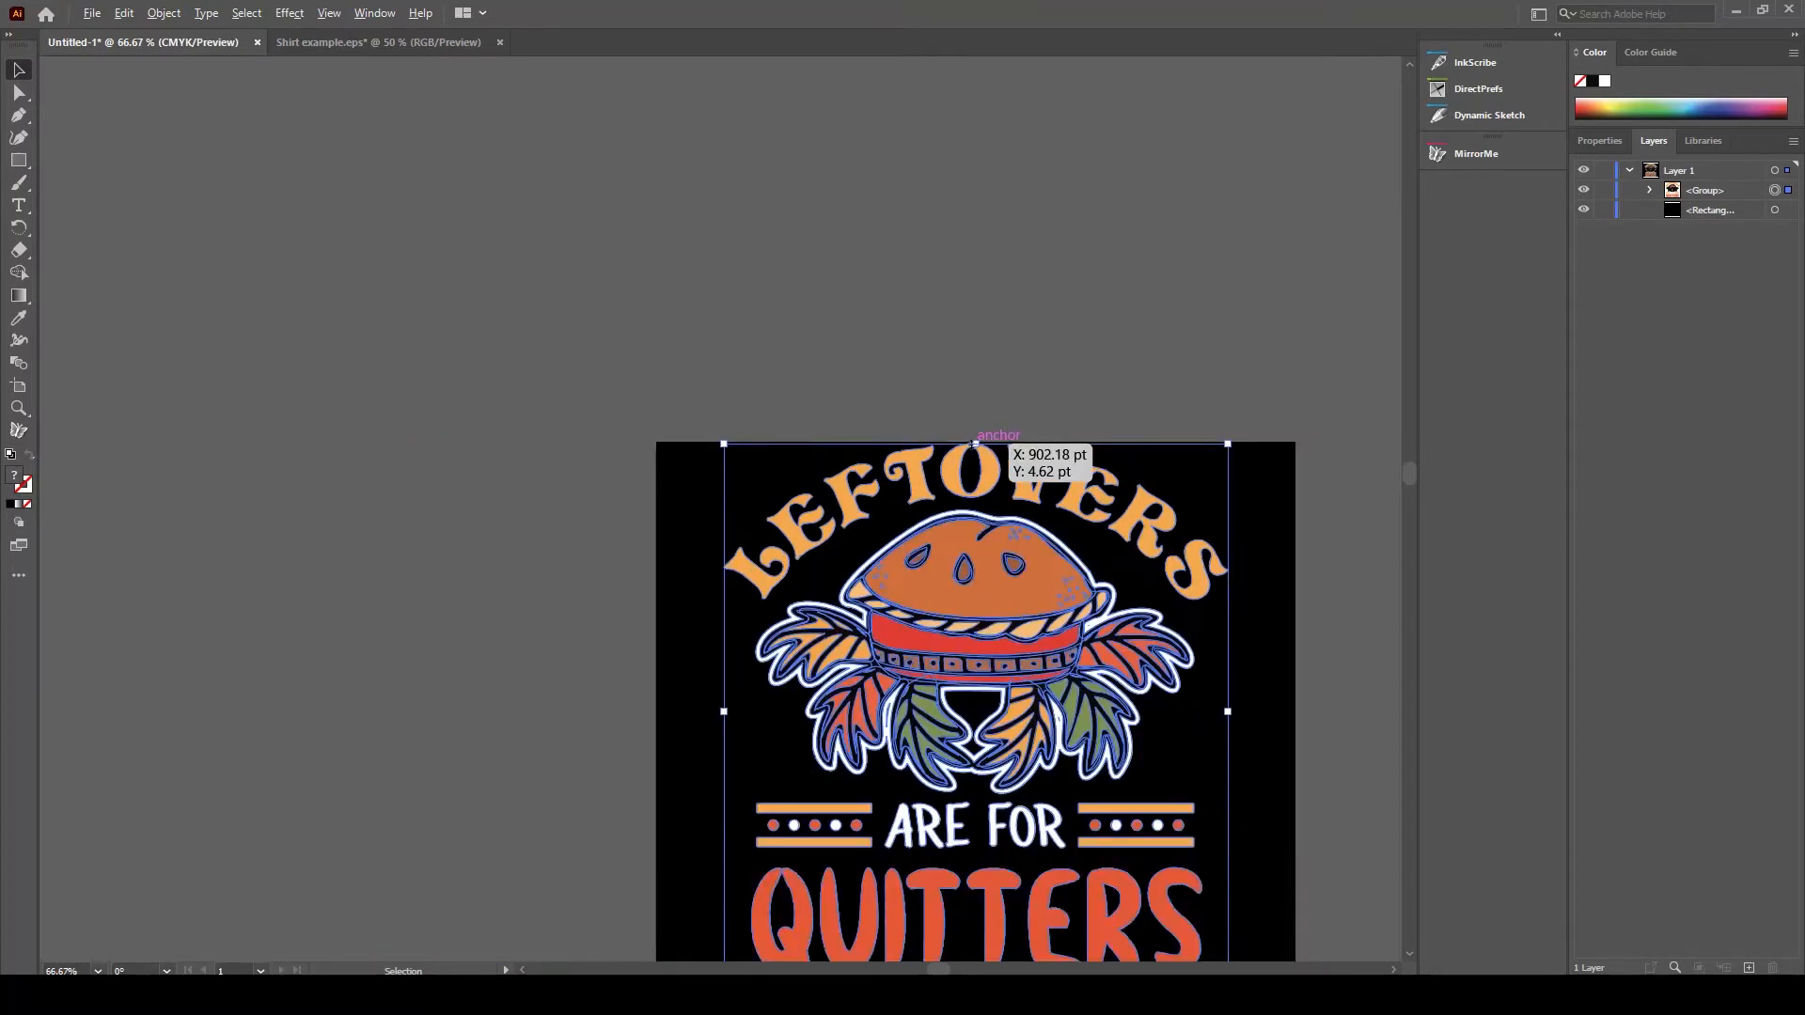
pyautogui.scroll(-1, 974, 443)
pyautogui.scroll(1, 1213, 562)
pyautogui.moveTo(1256, 568); pyautogui.dragTo(1220, 470)
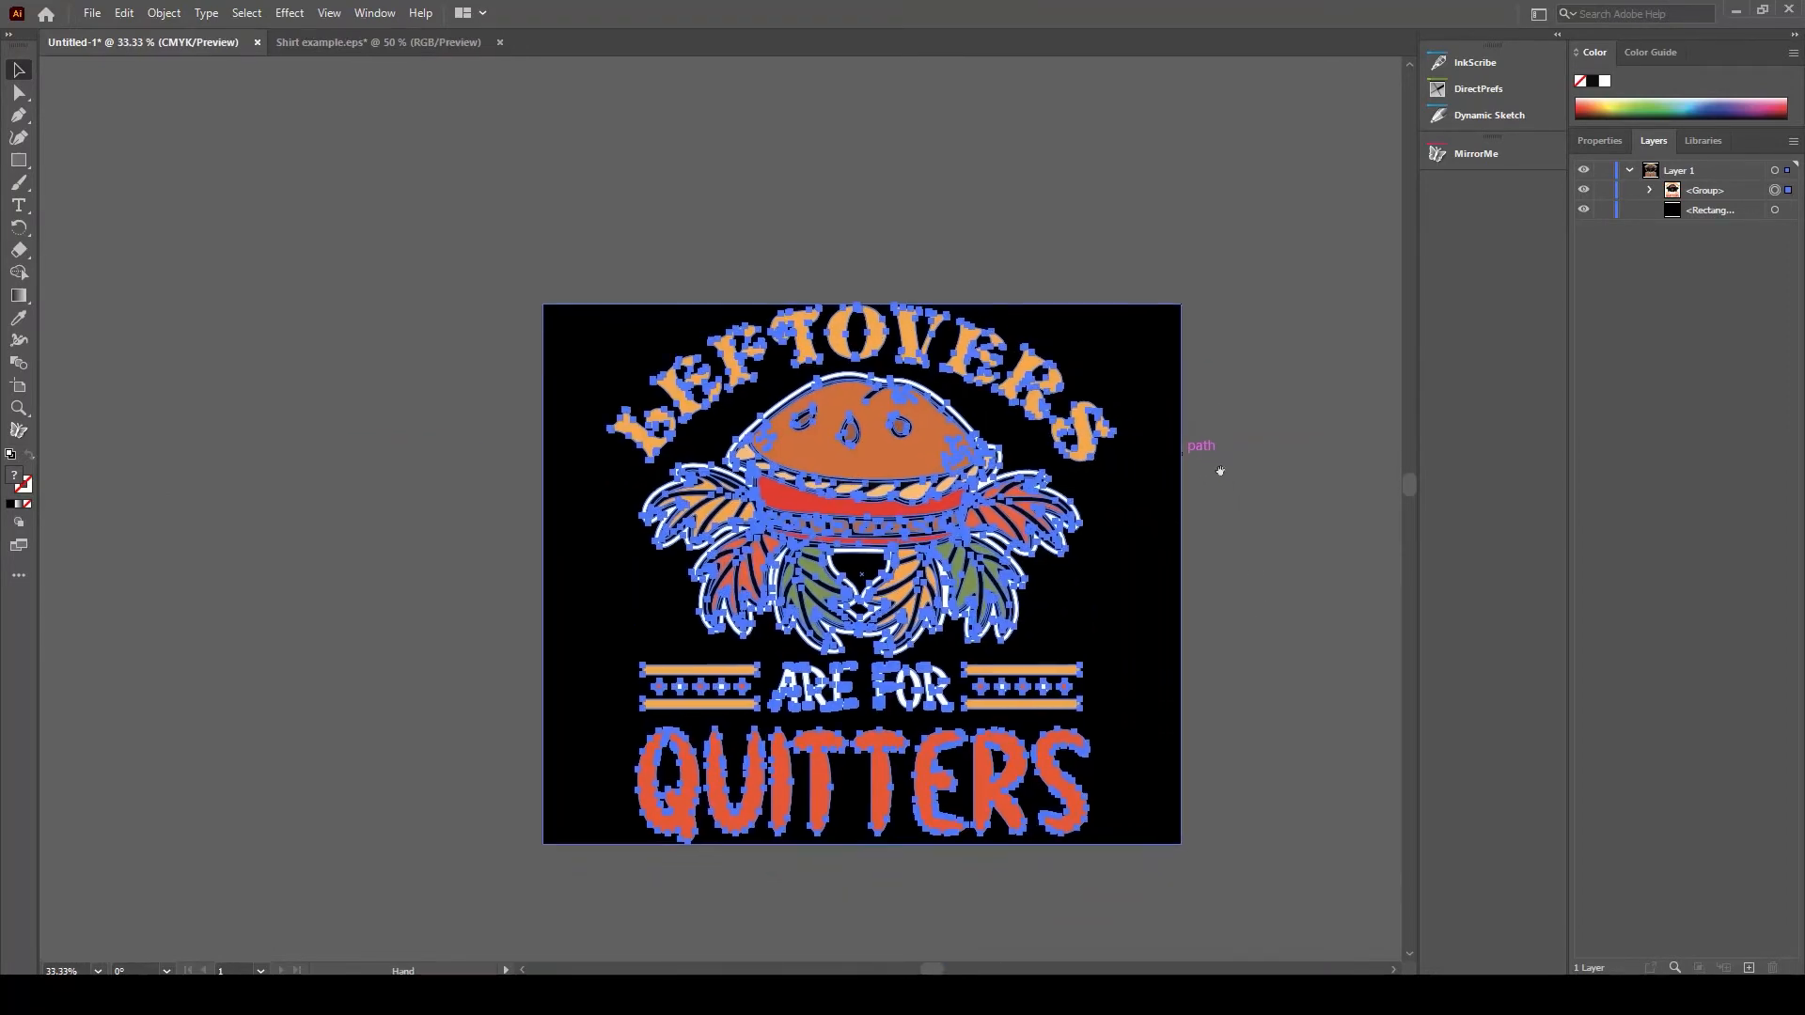
pyautogui.click(1221, 471)
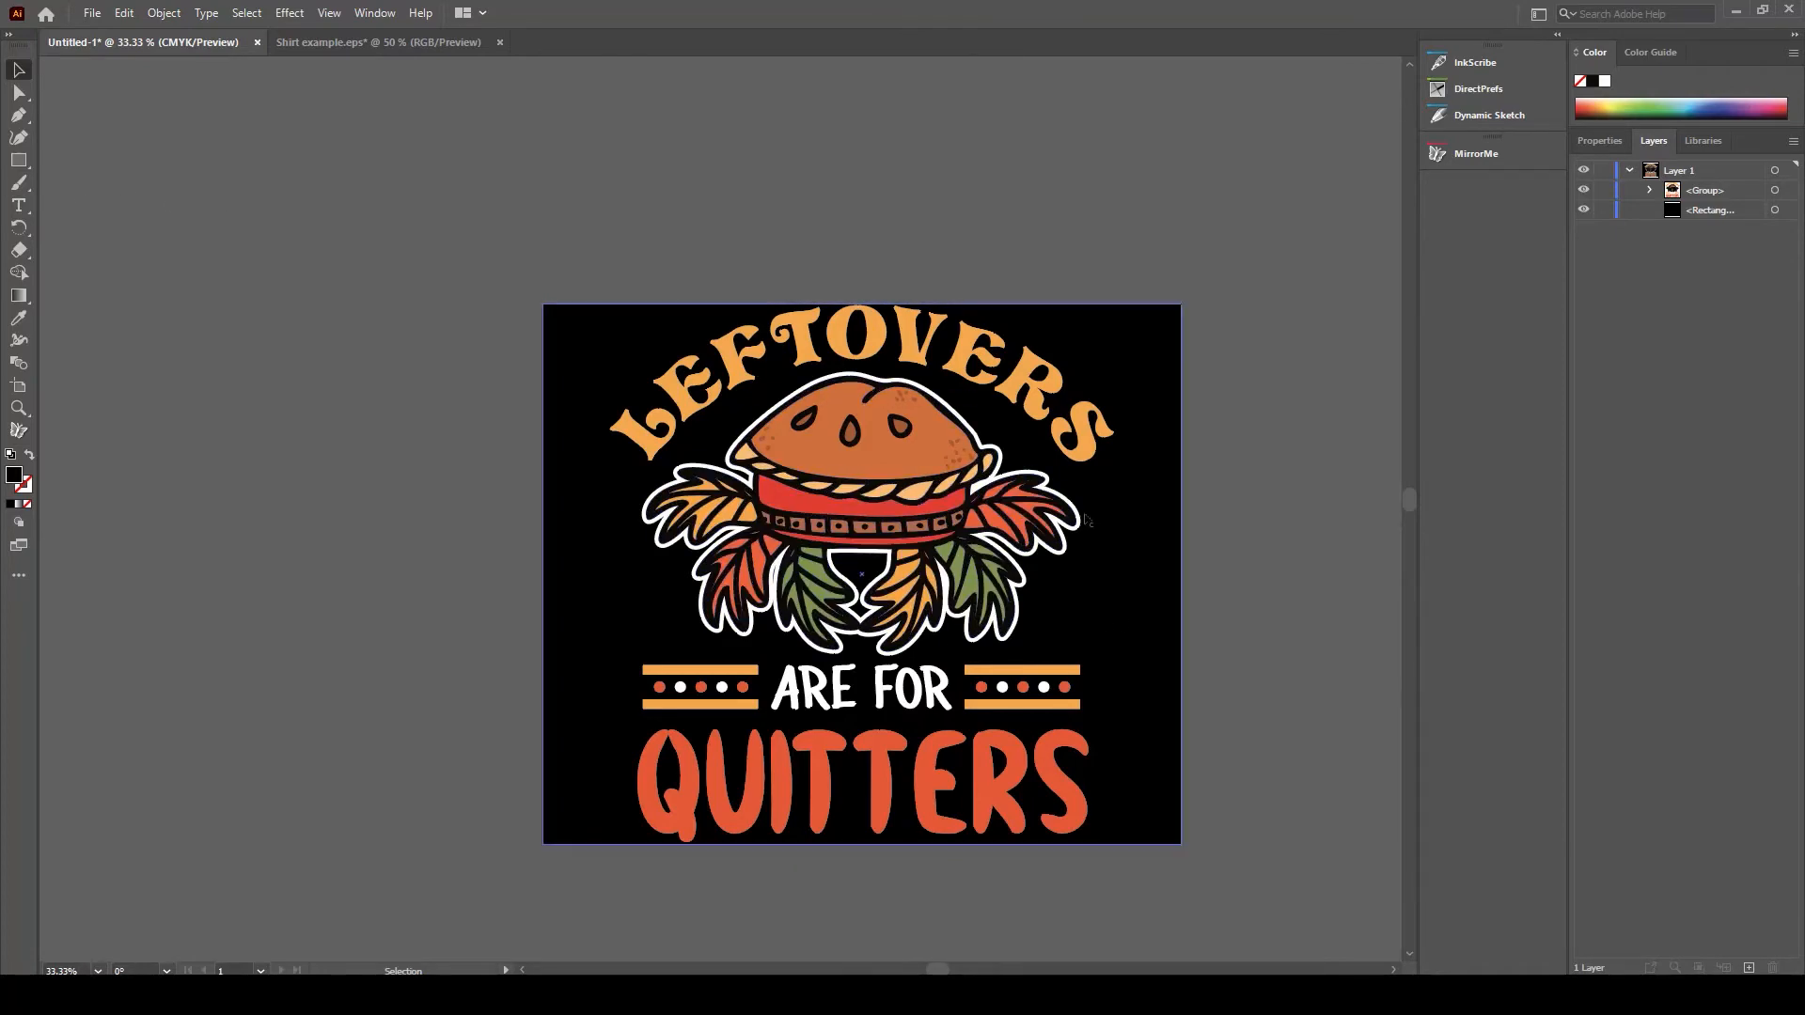
# - Narrow the artboard symmetrically to the sides of the lettering, leaving a slight gap beside the final S of LEFTOVERS
pyautogui.click(17, 390)
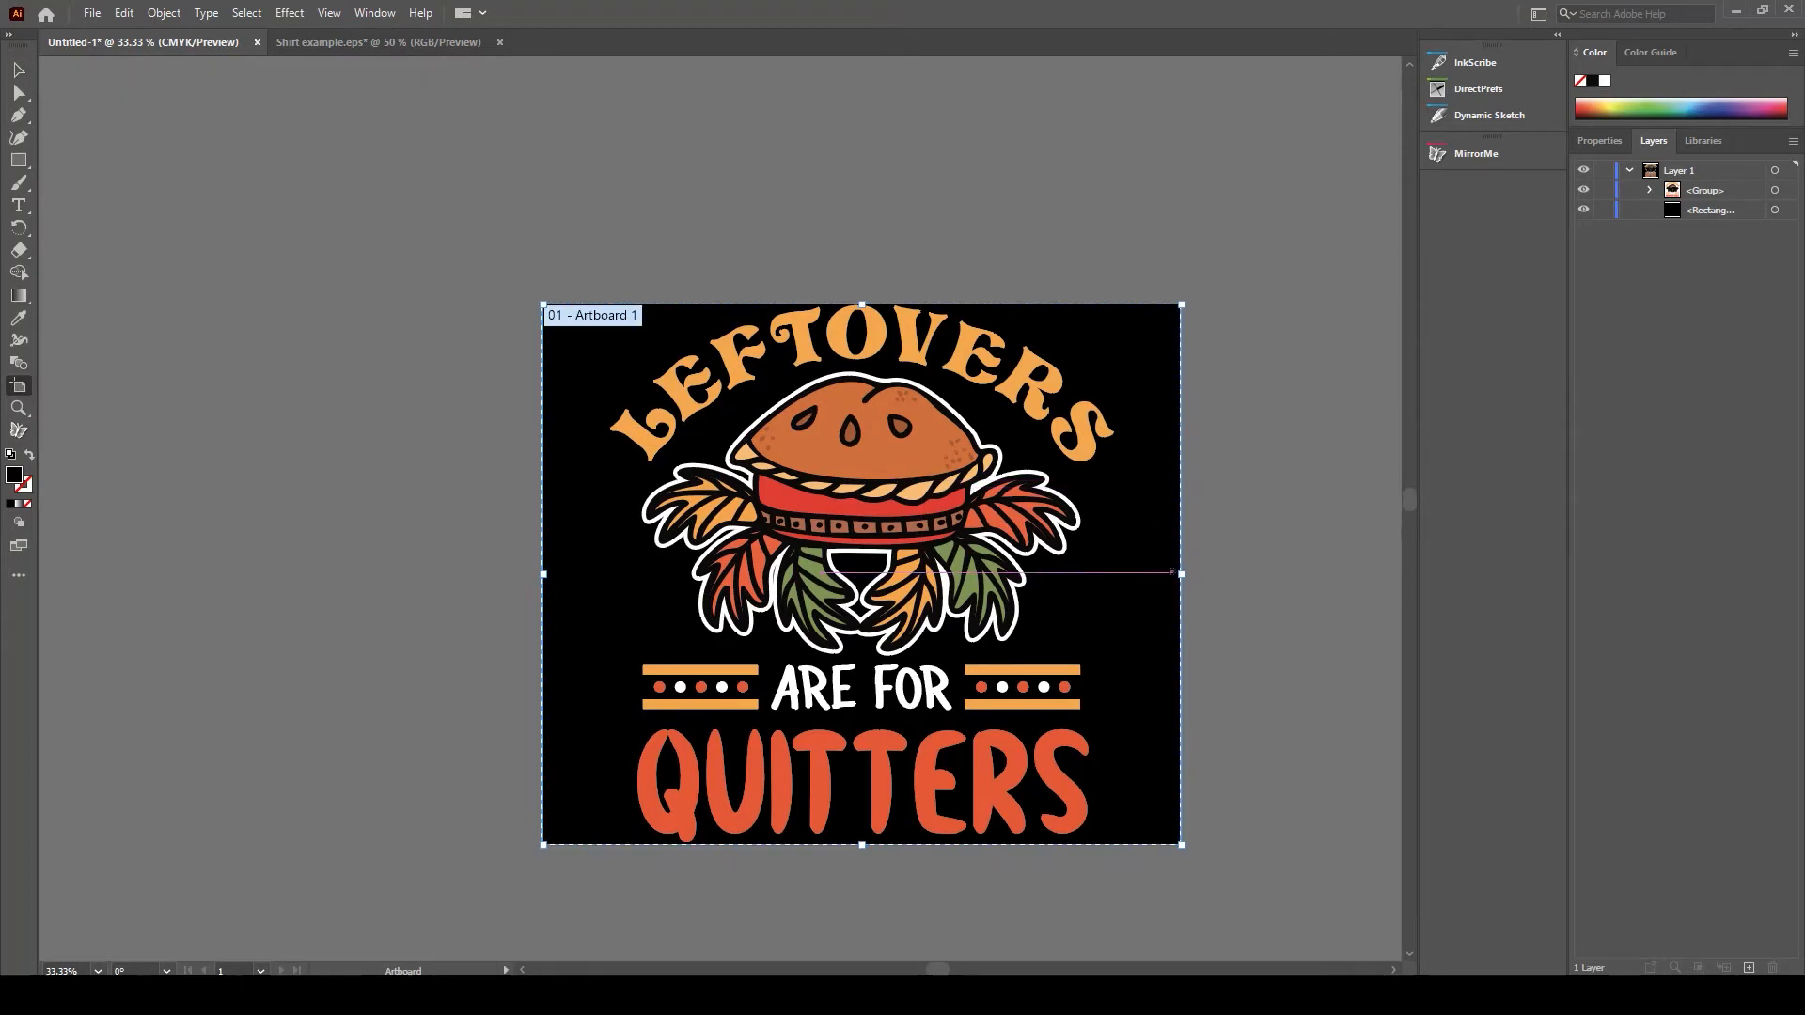
pyautogui.moveTo(1181, 573); pyautogui.dragTo(1119, 561)
pyautogui.scroll(4, 1124, 559)
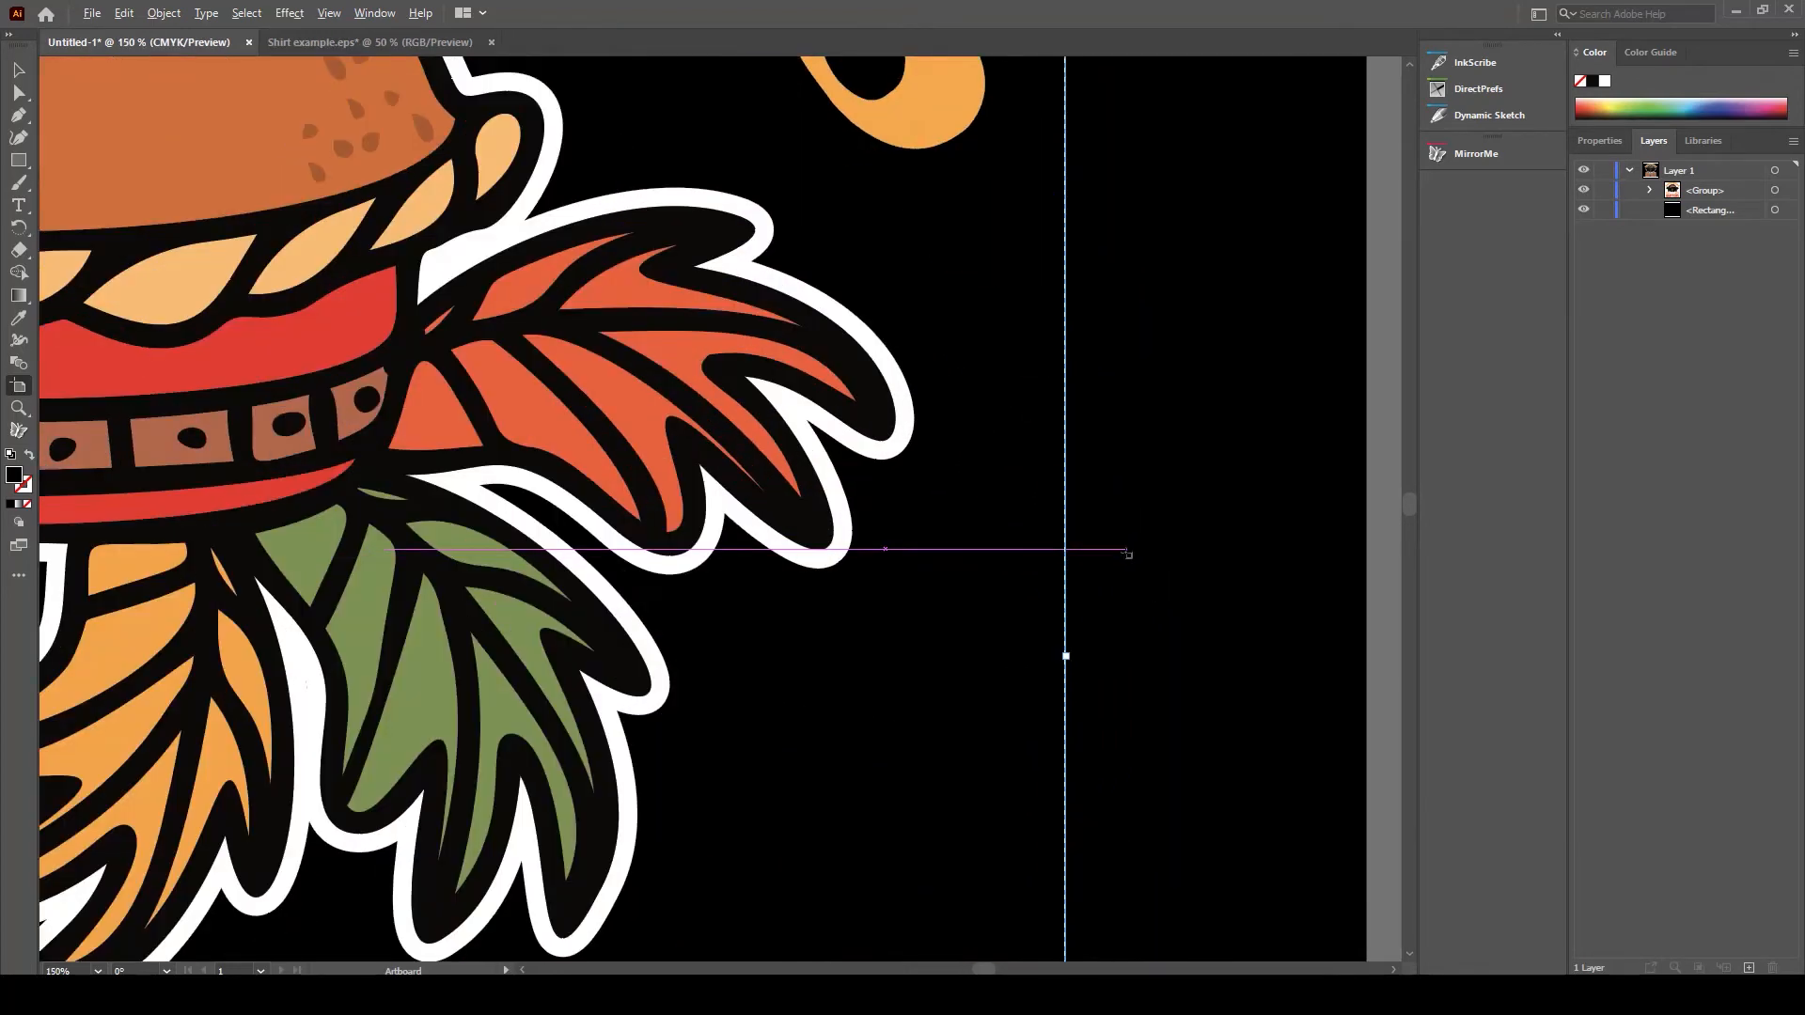
pyautogui.scroll(-2, 1127, 555)
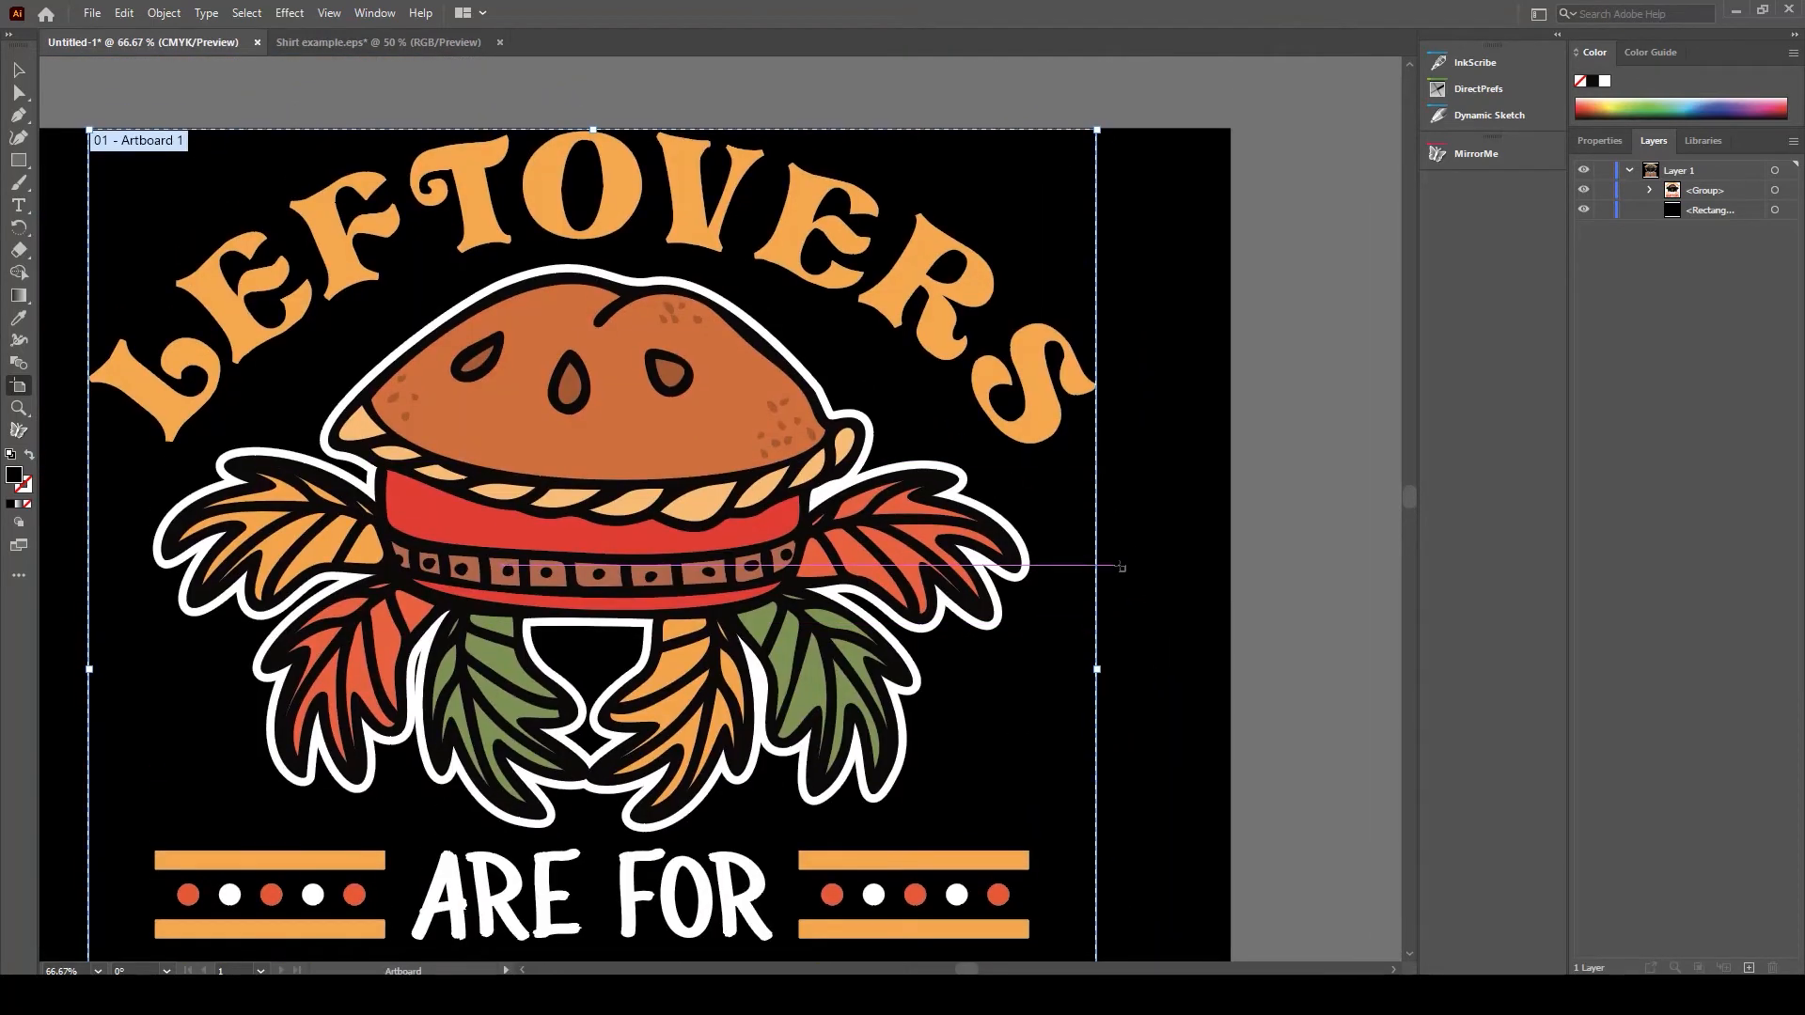
pyautogui.scroll(2, 1122, 567)
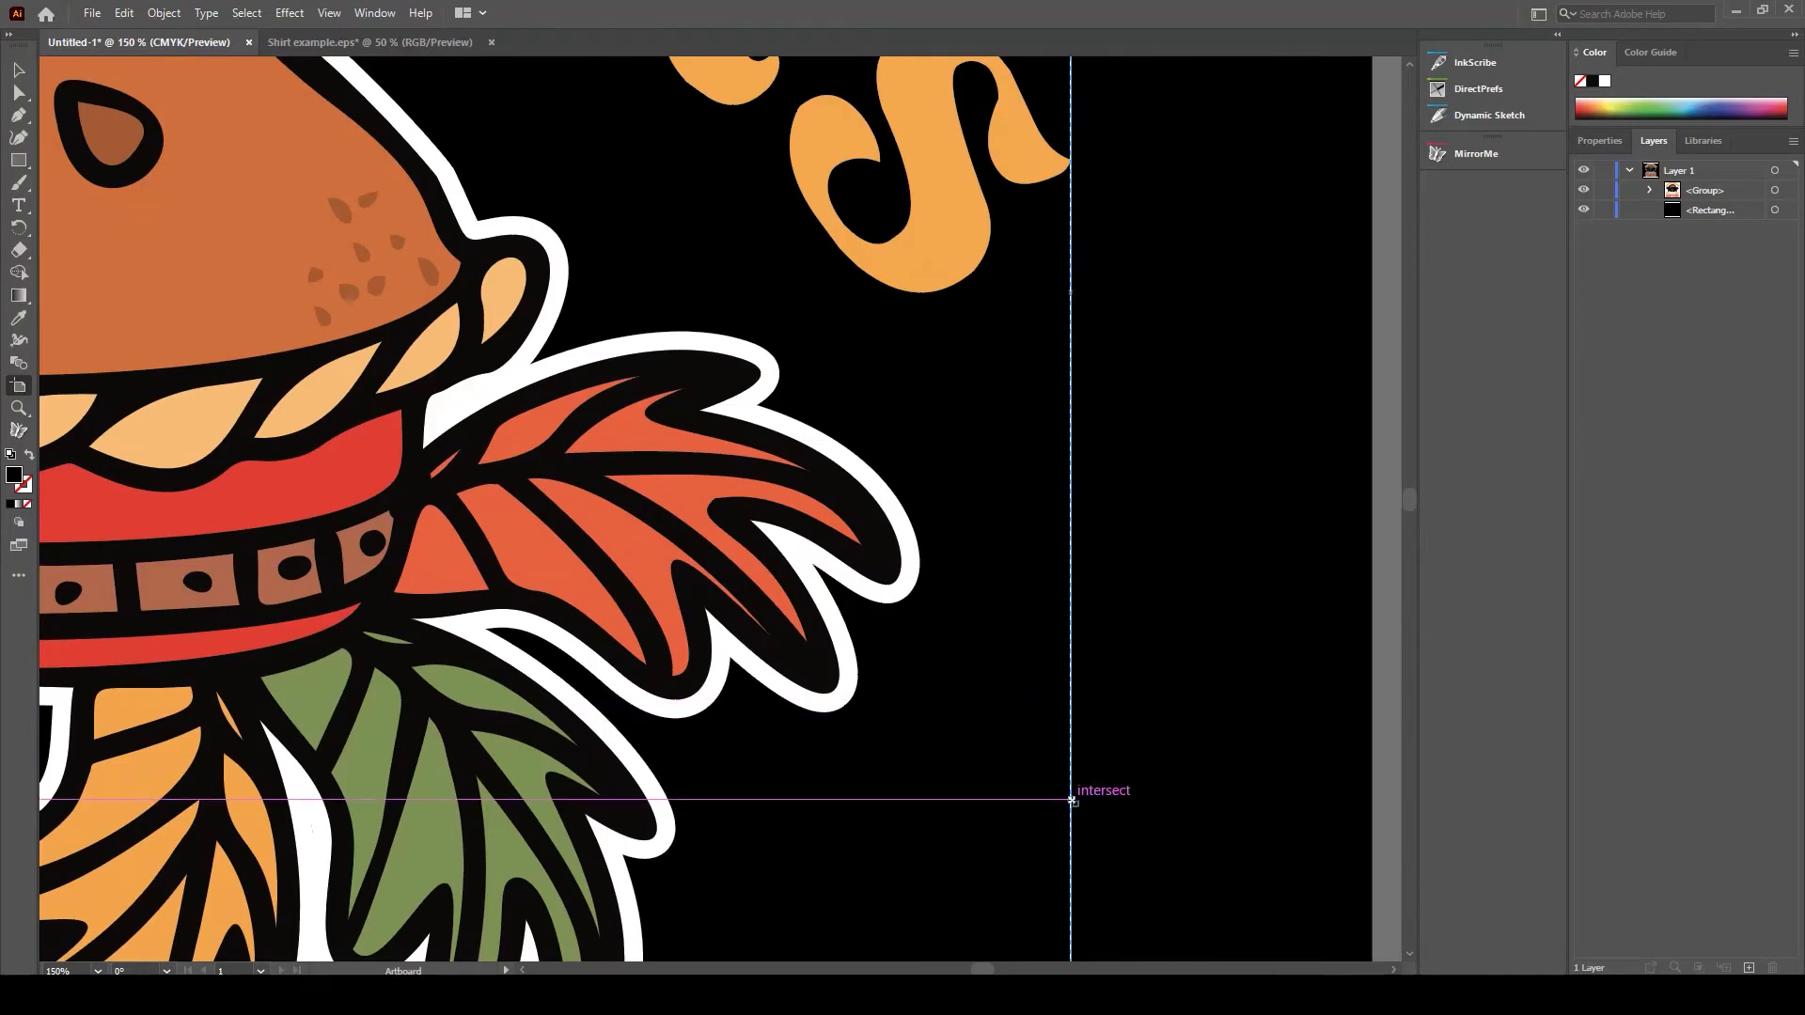
pyautogui.moveTo(1071, 800); pyautogui.dragTo(1080, 800)
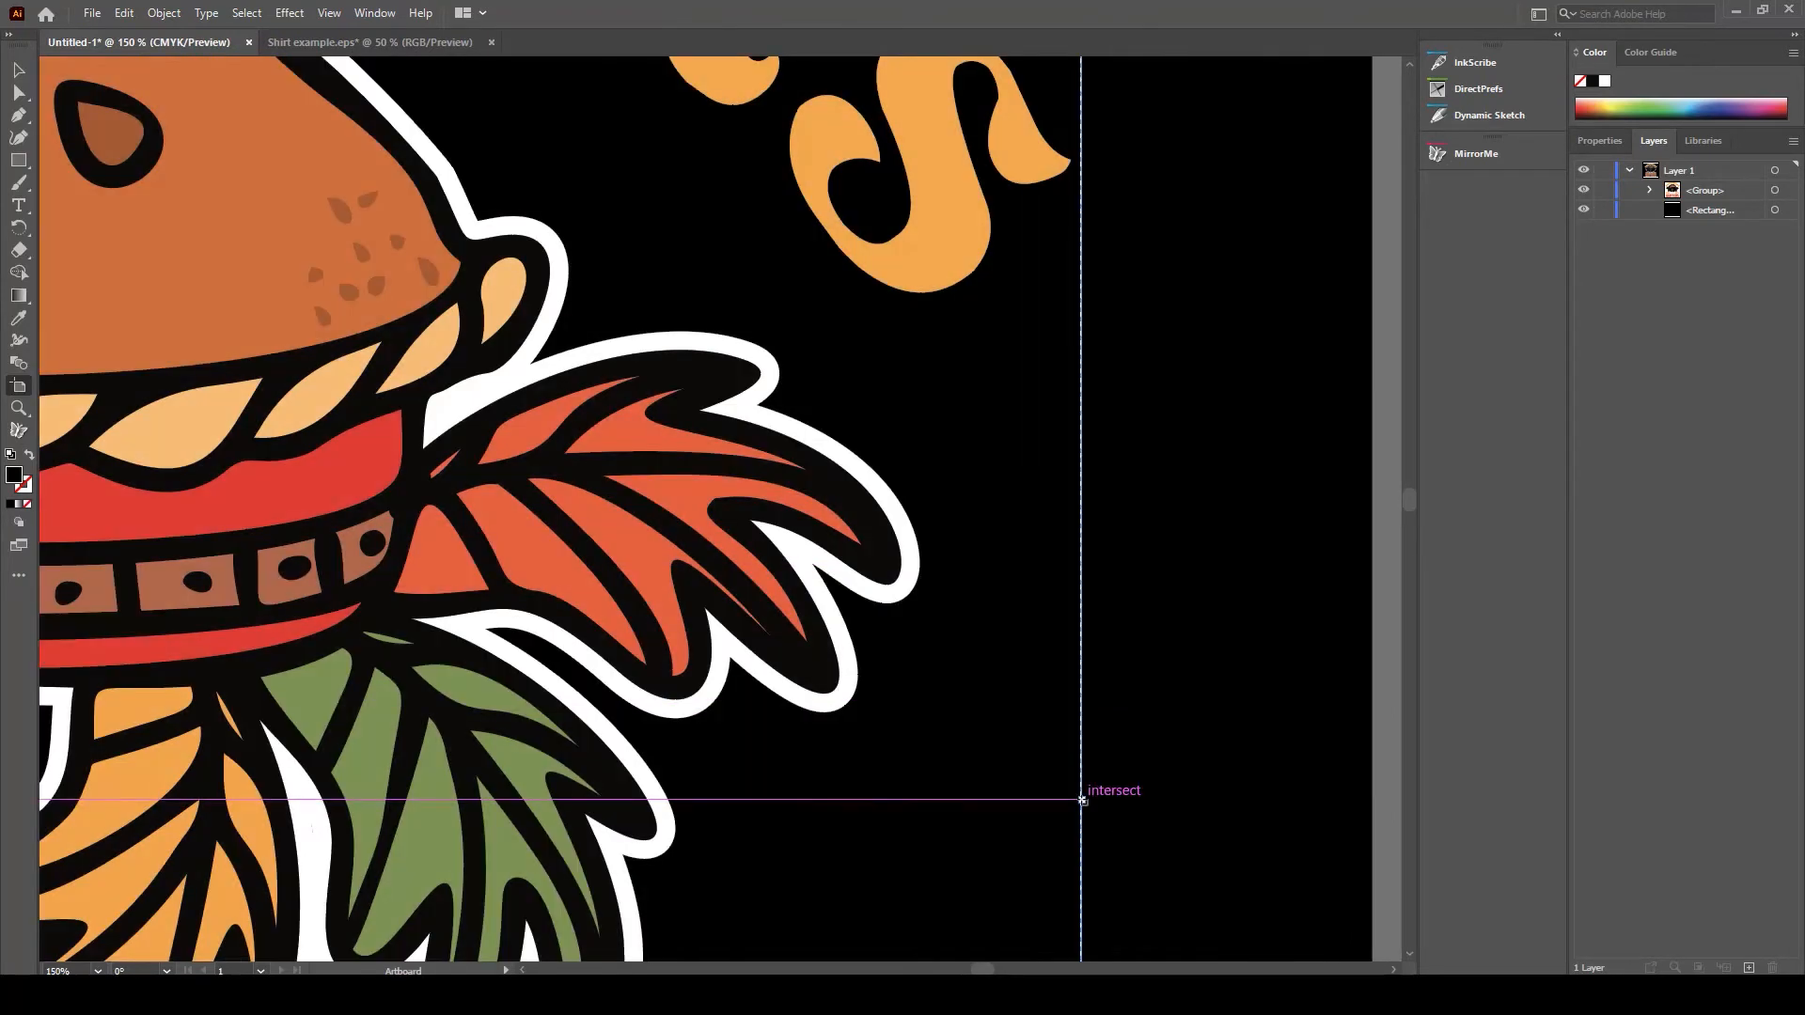
pyautogui.scroll(-1, 1108, 685)
pyautogui.scroll(3, 1044, 260)
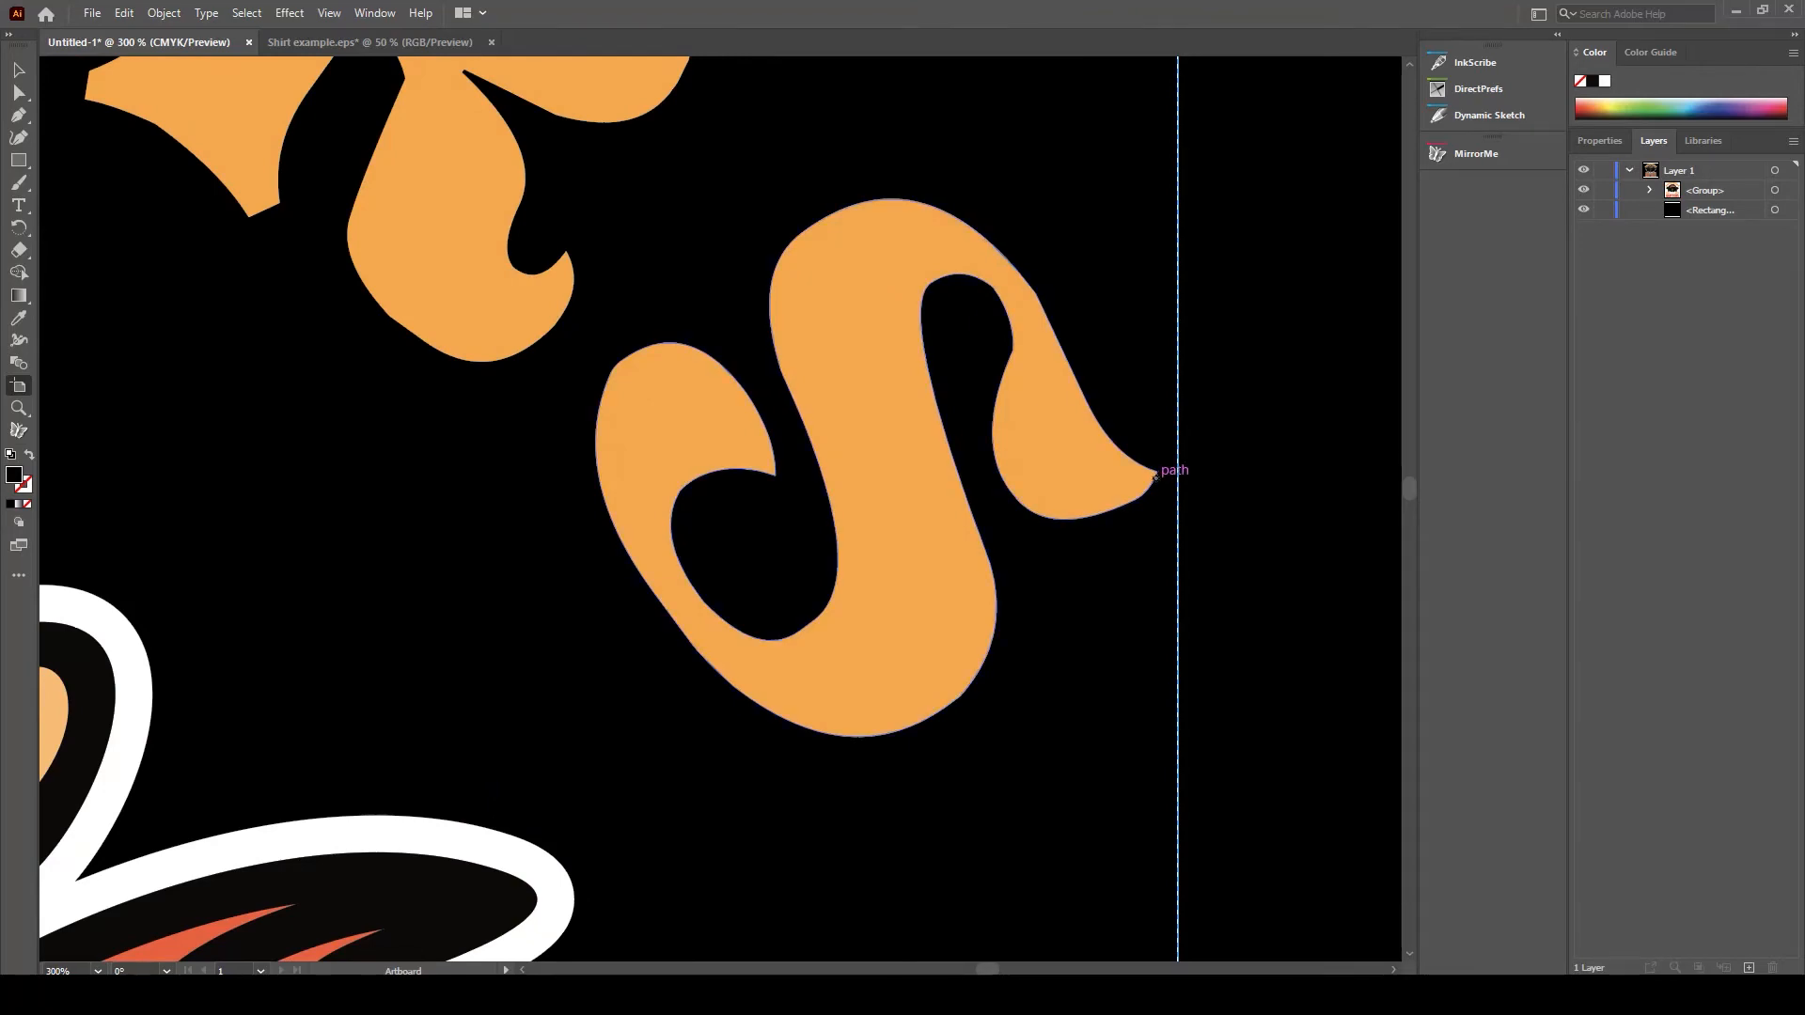
pyautogui.scroll(-8, 1176, 475)
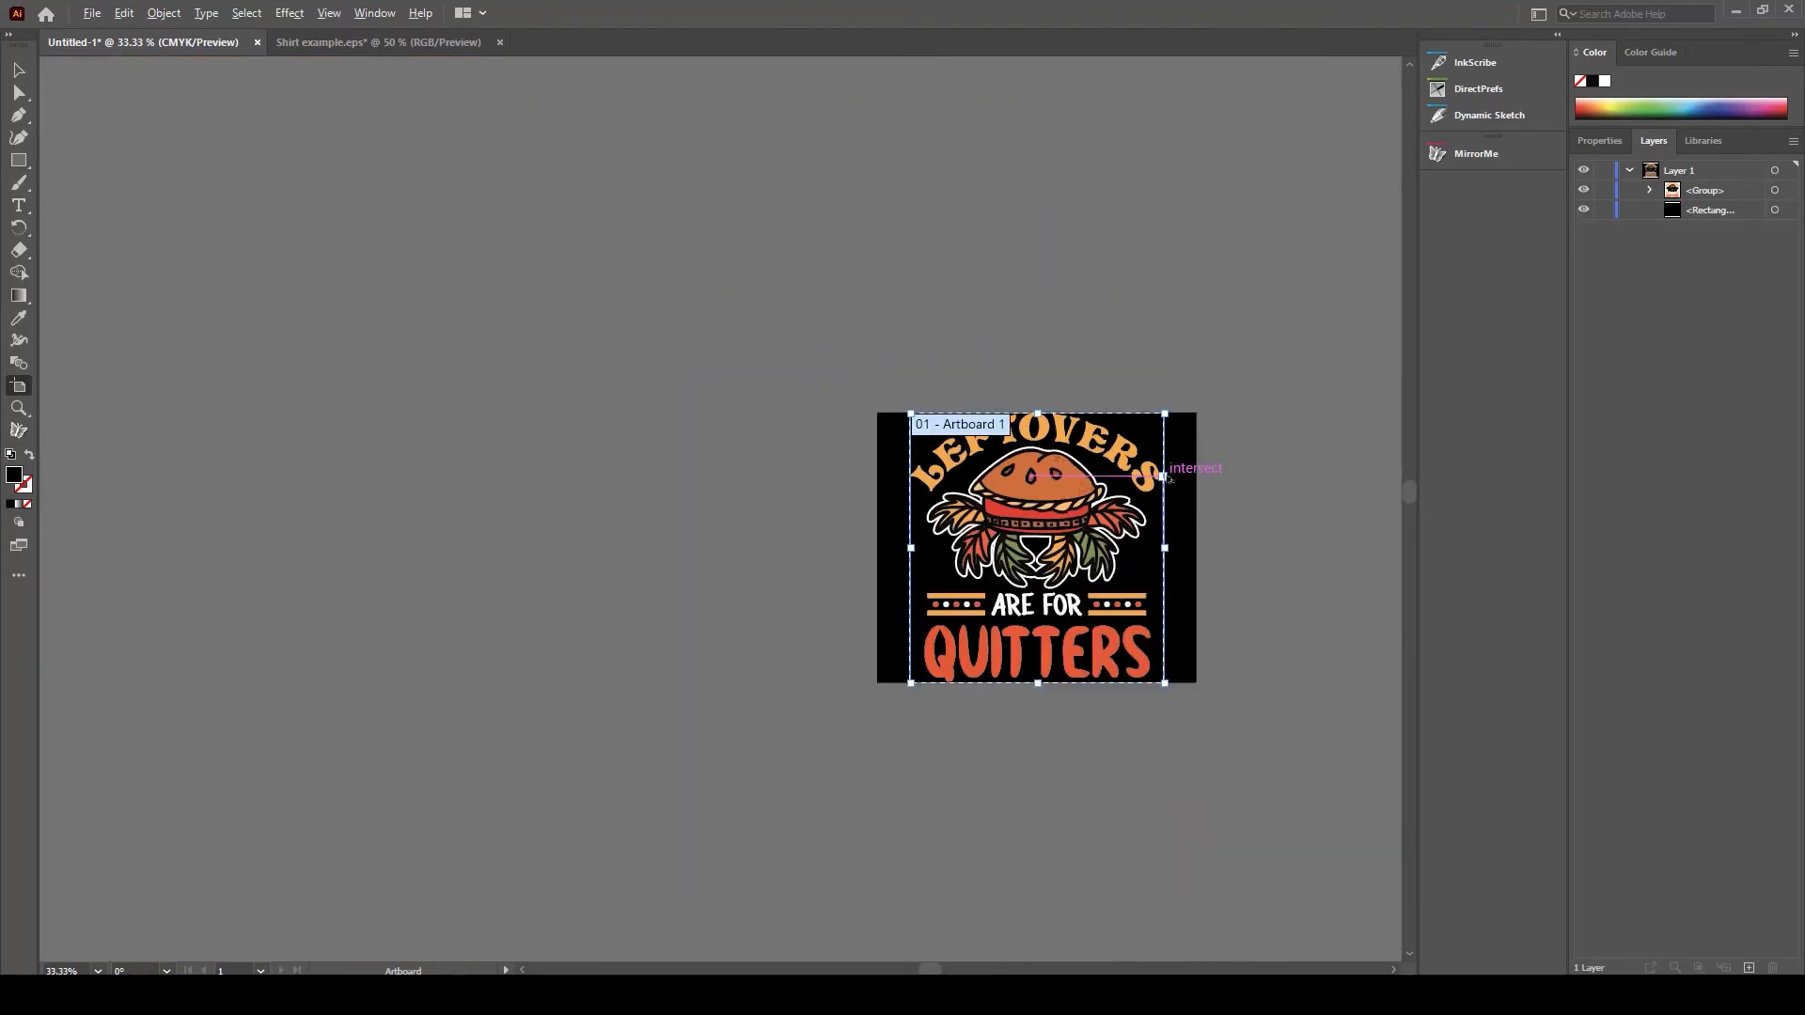
pyautogui.scroll(1, 1193, 470)
pyautogui.press('v')
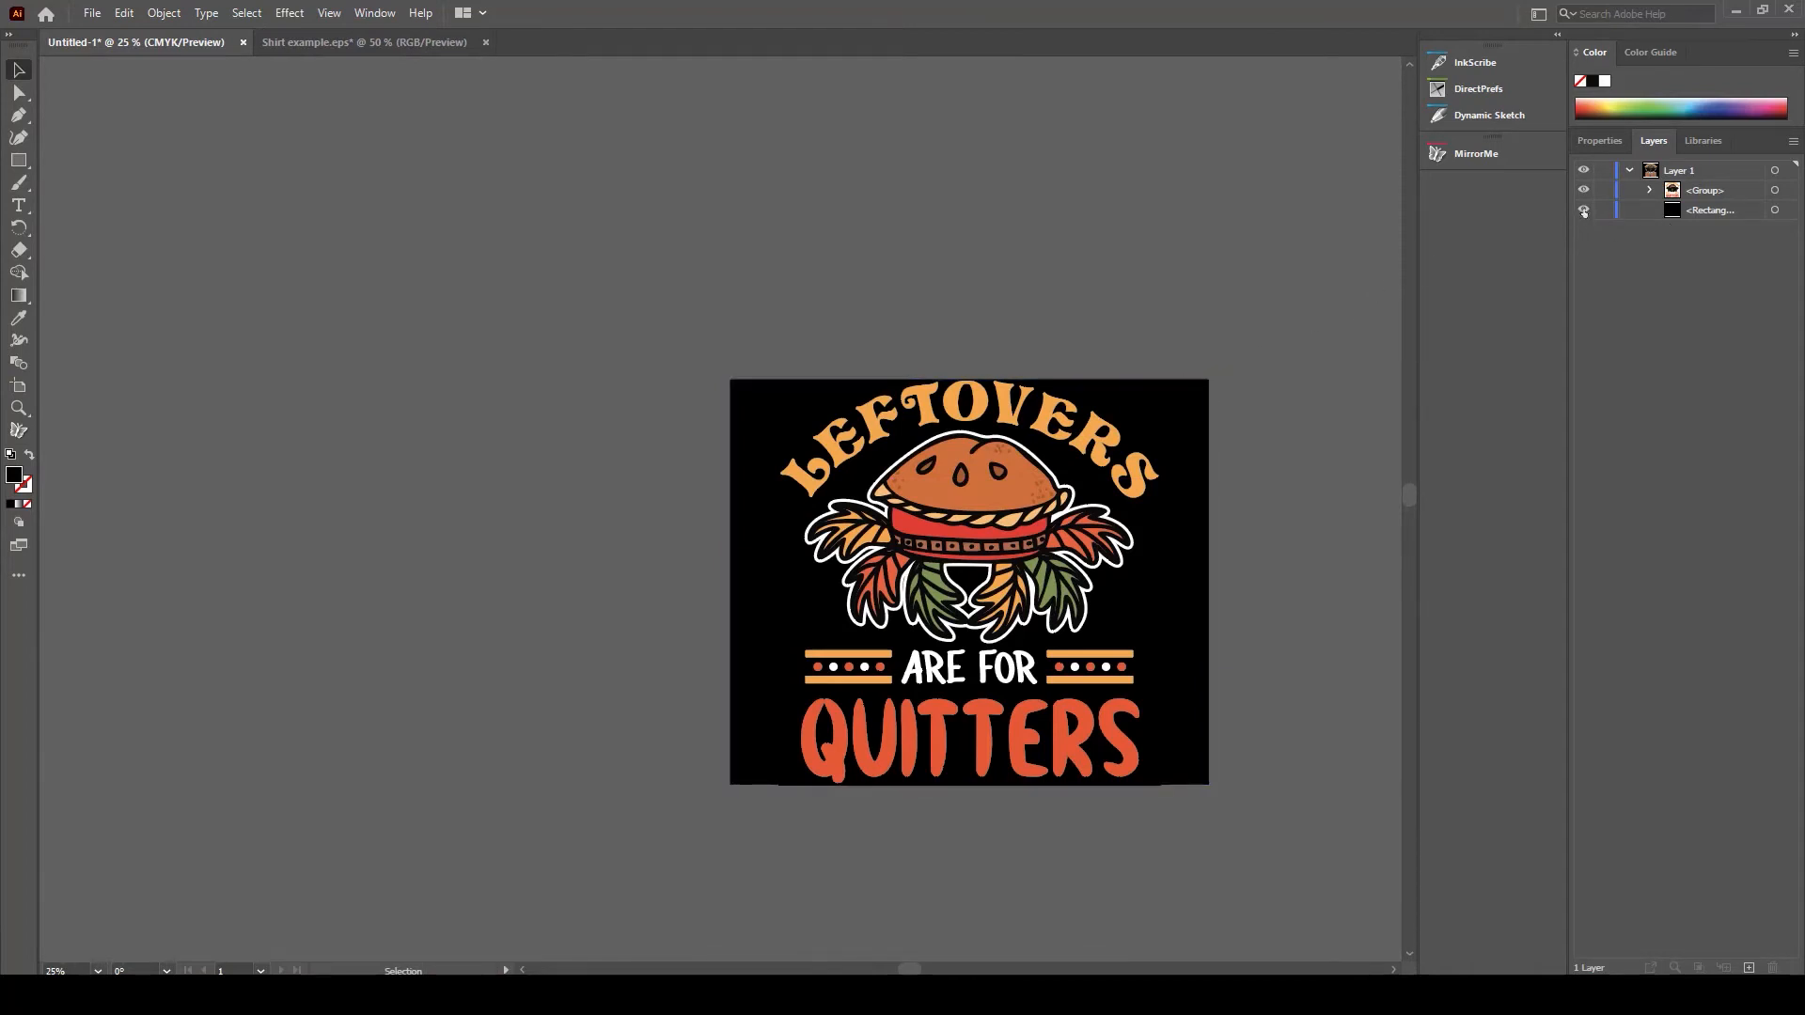
# - Hide the black background rectangle behind the burger design
pyautogui.click(1584, 210)
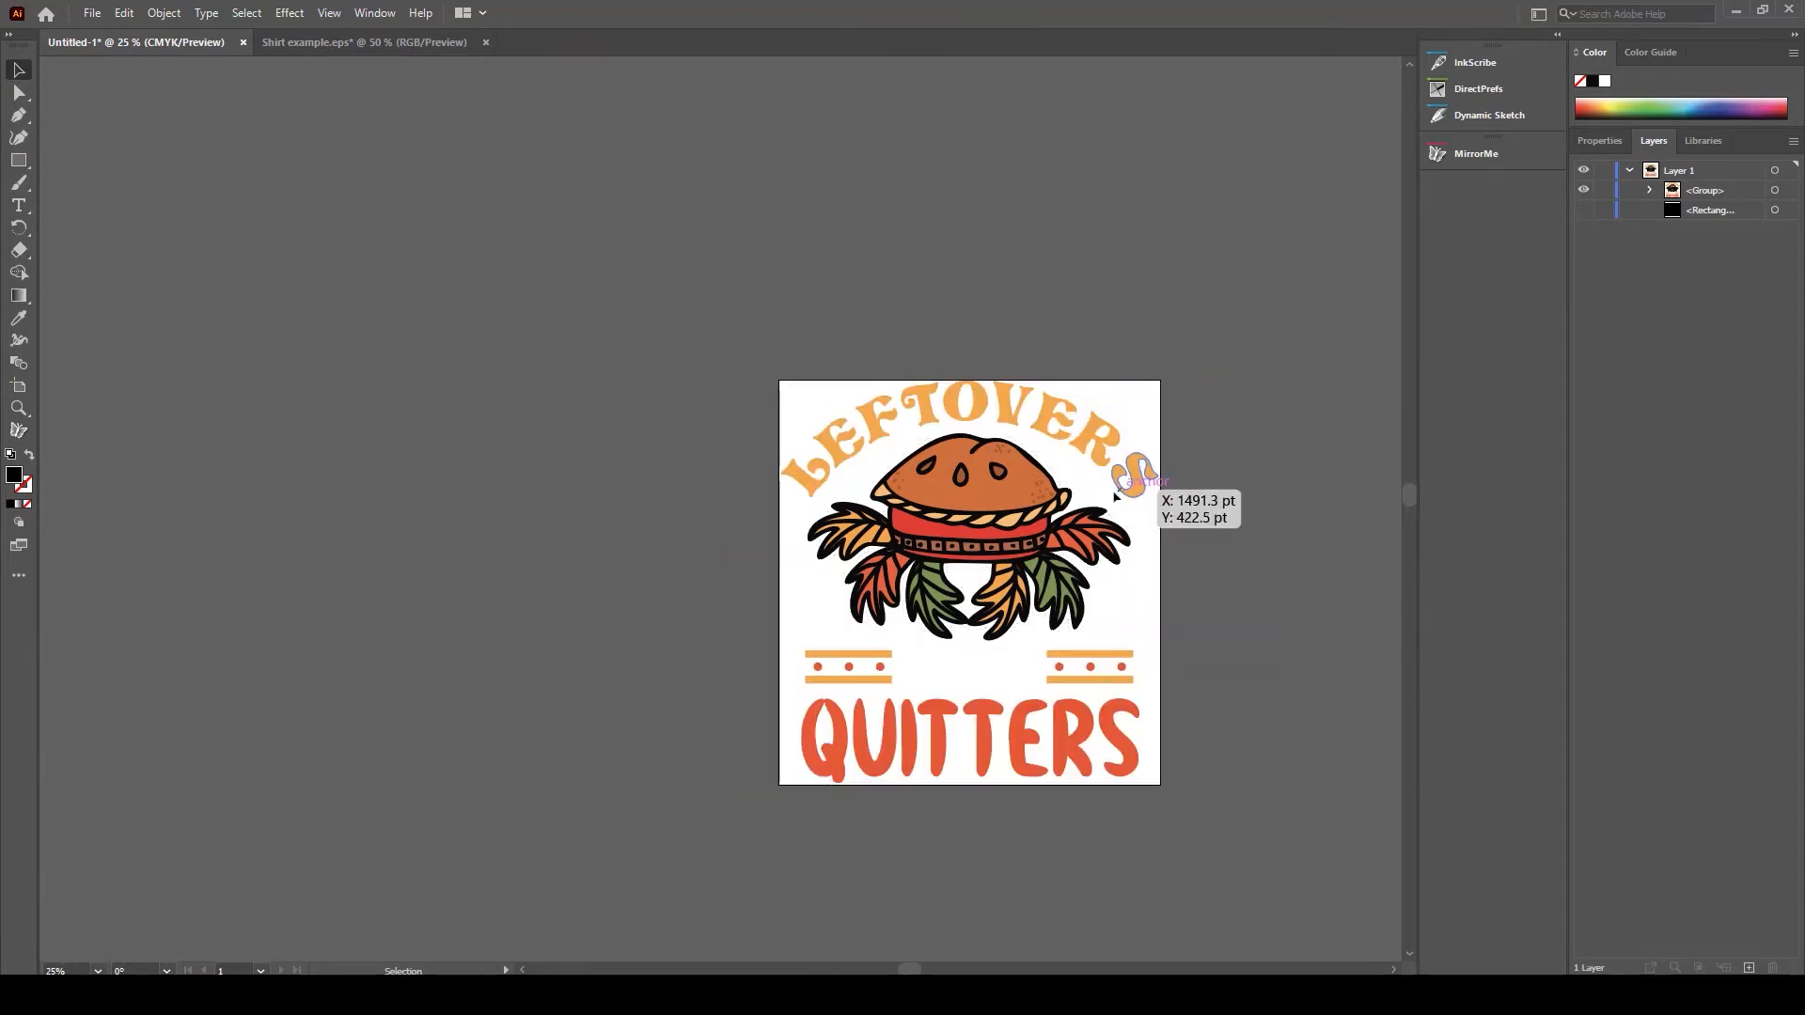
pyautogui.click(1097, 536)
pyautogui.click(1200, 494)
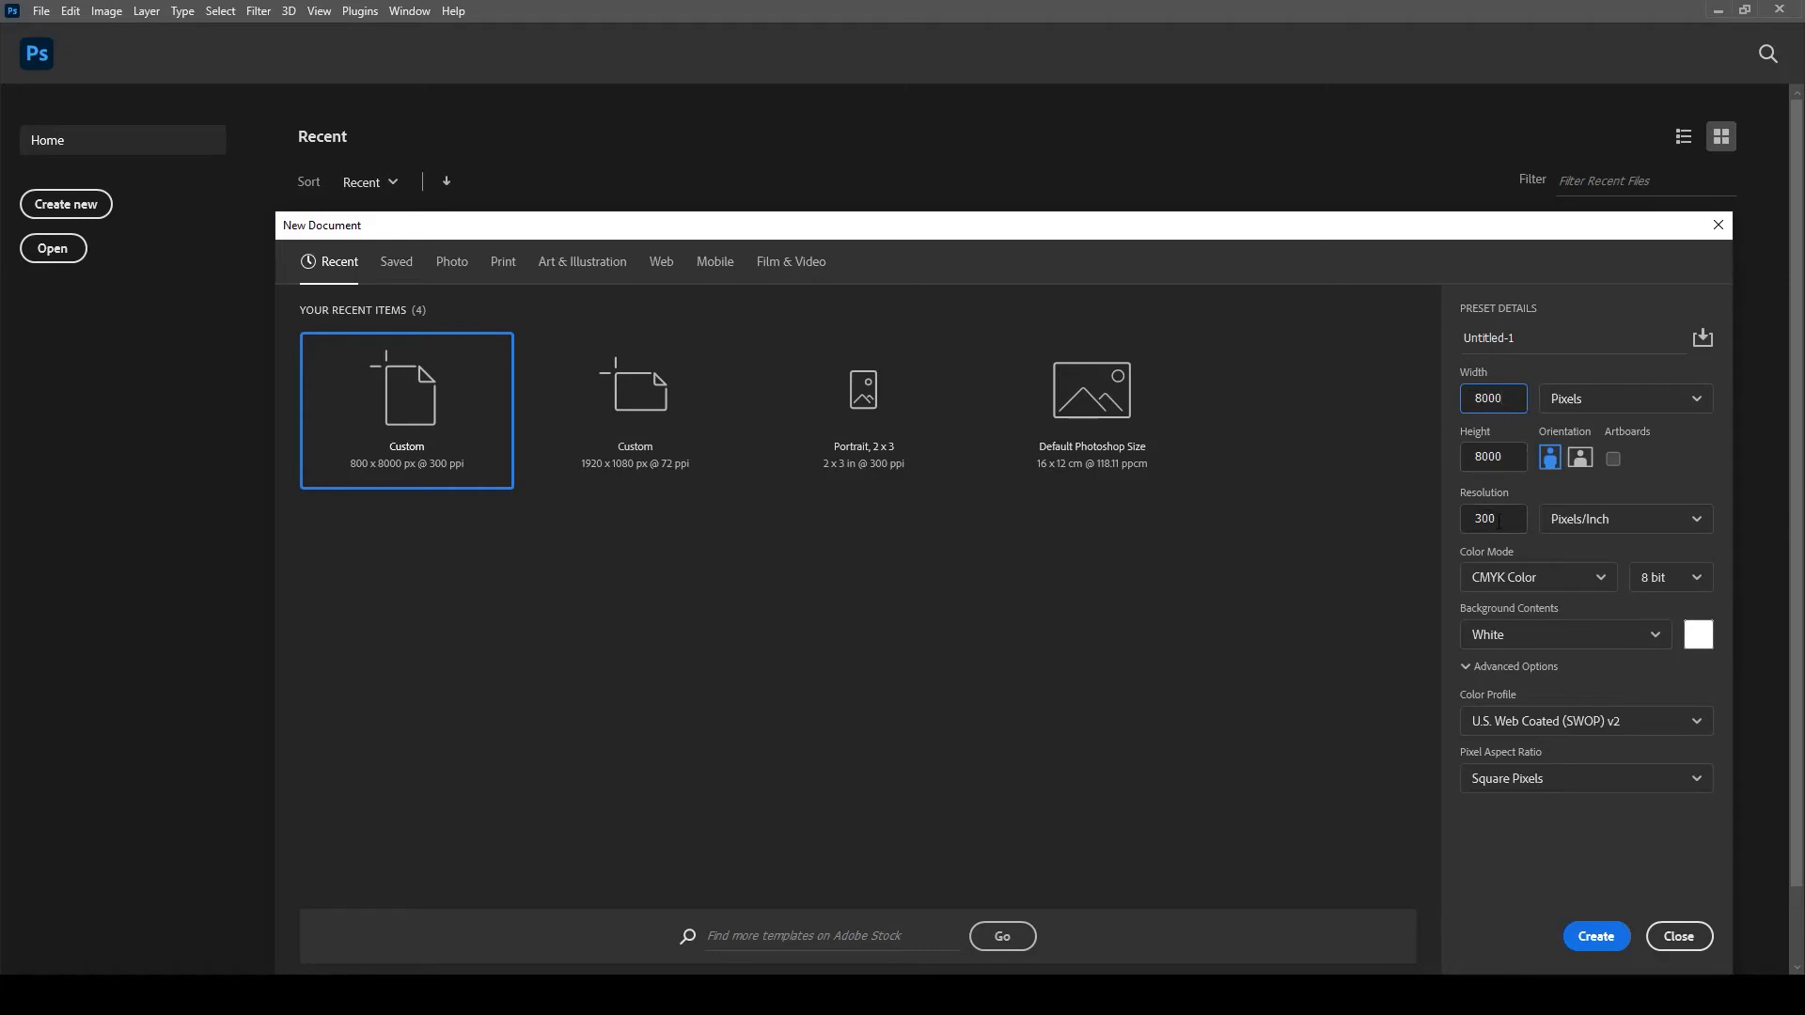
# - Switch to Photoshop and create an 8000 × 8000 px document at 300 pixels/inch in CMYK Color
pyautogui.click(1504, 519)
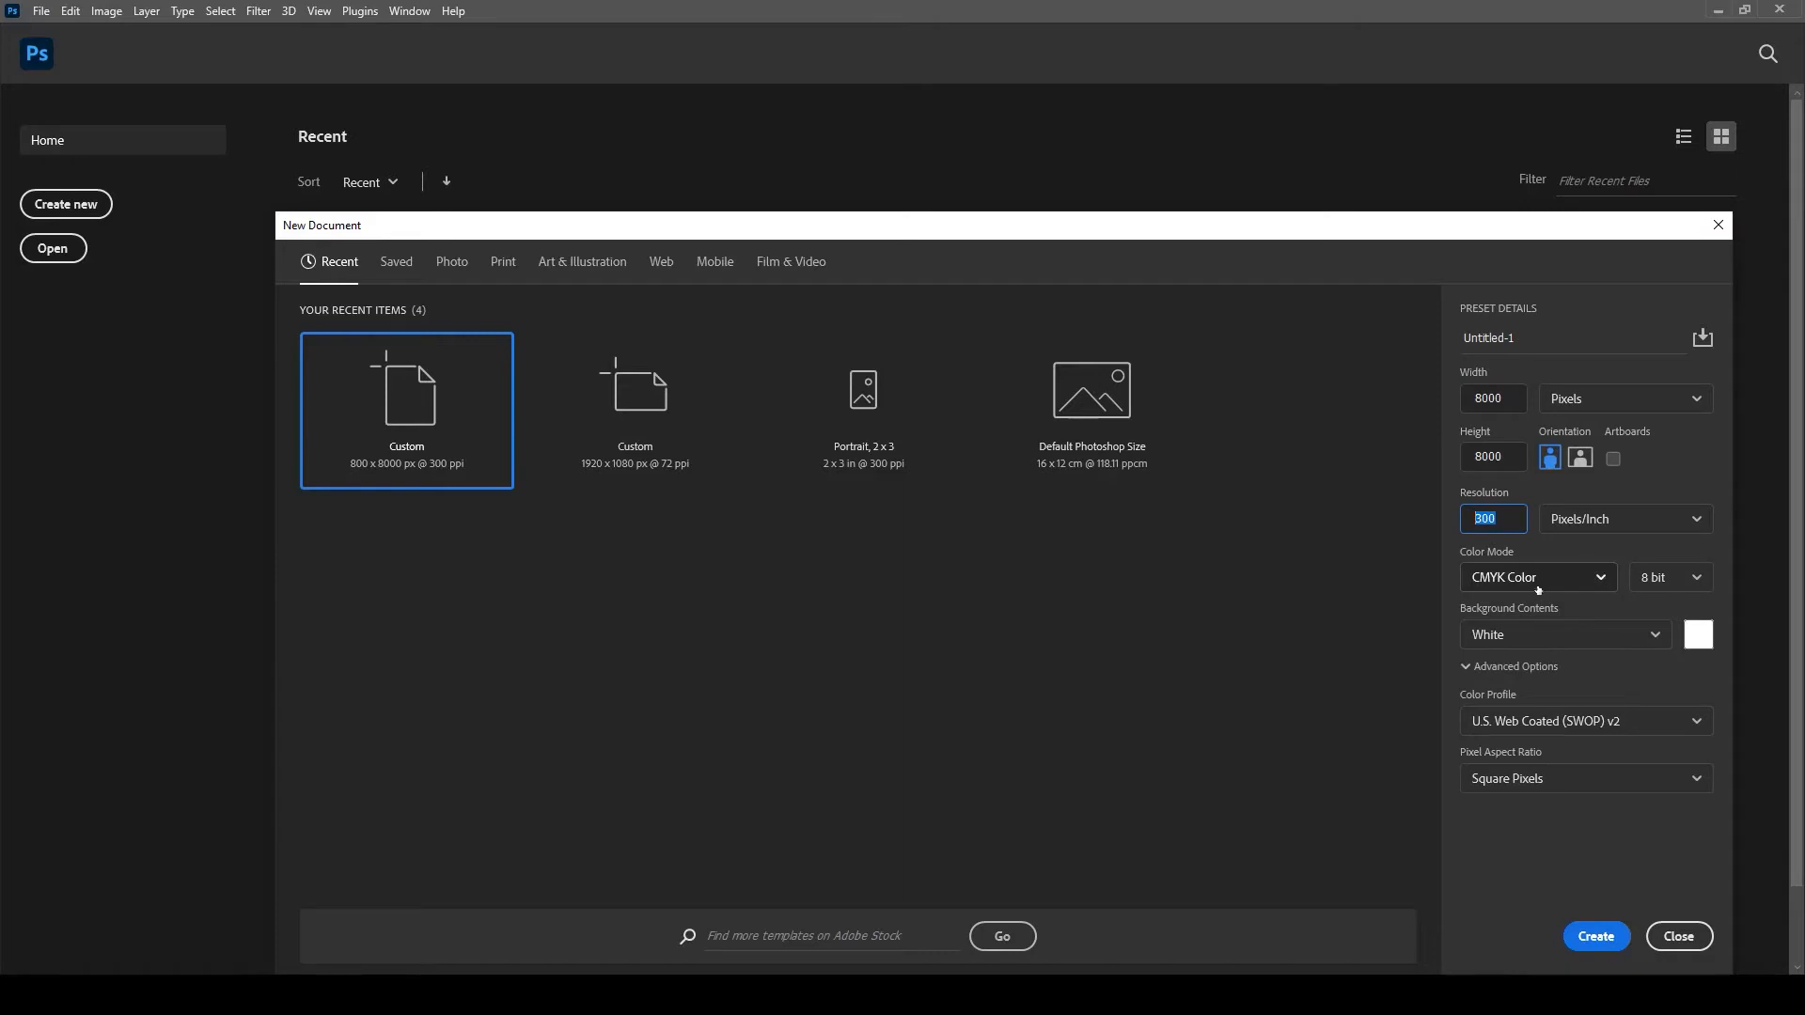
pyautogui.click(1595, 936)
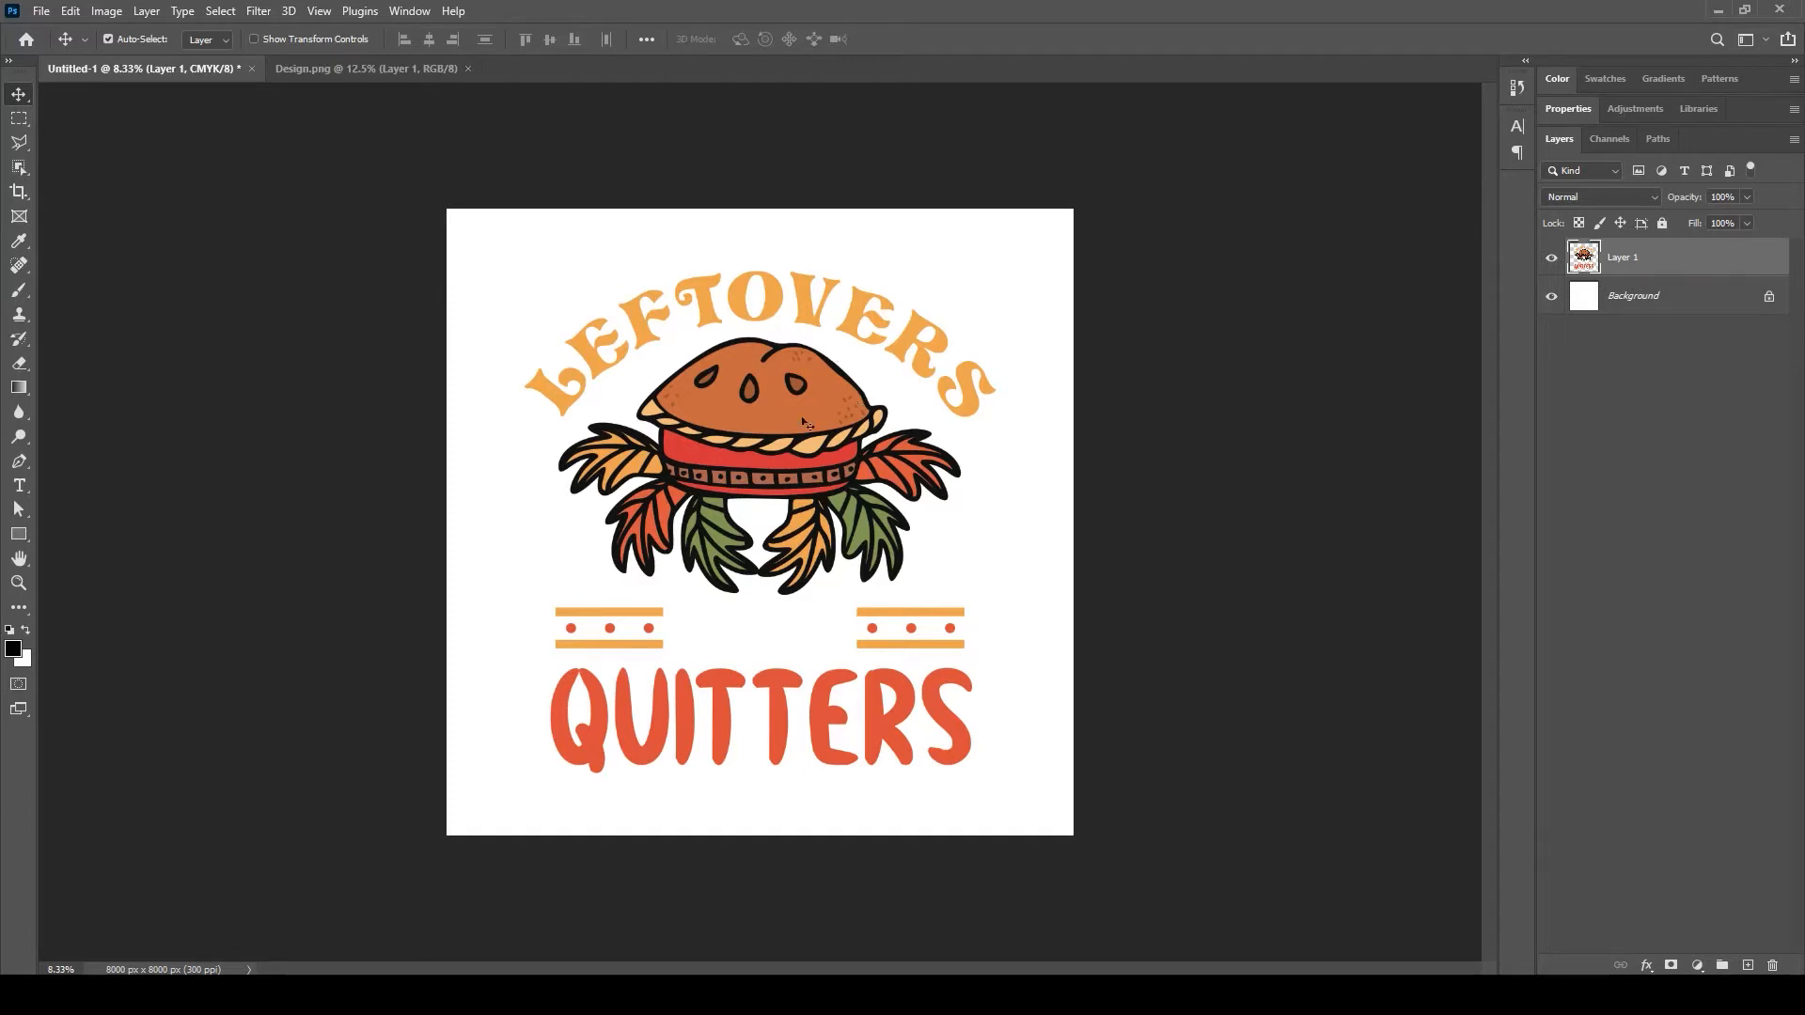
# - Scale the design layer from its centre to 123.61% so it nearly fills the canvas height
pyautogui.hotkey('ctrl', 't')
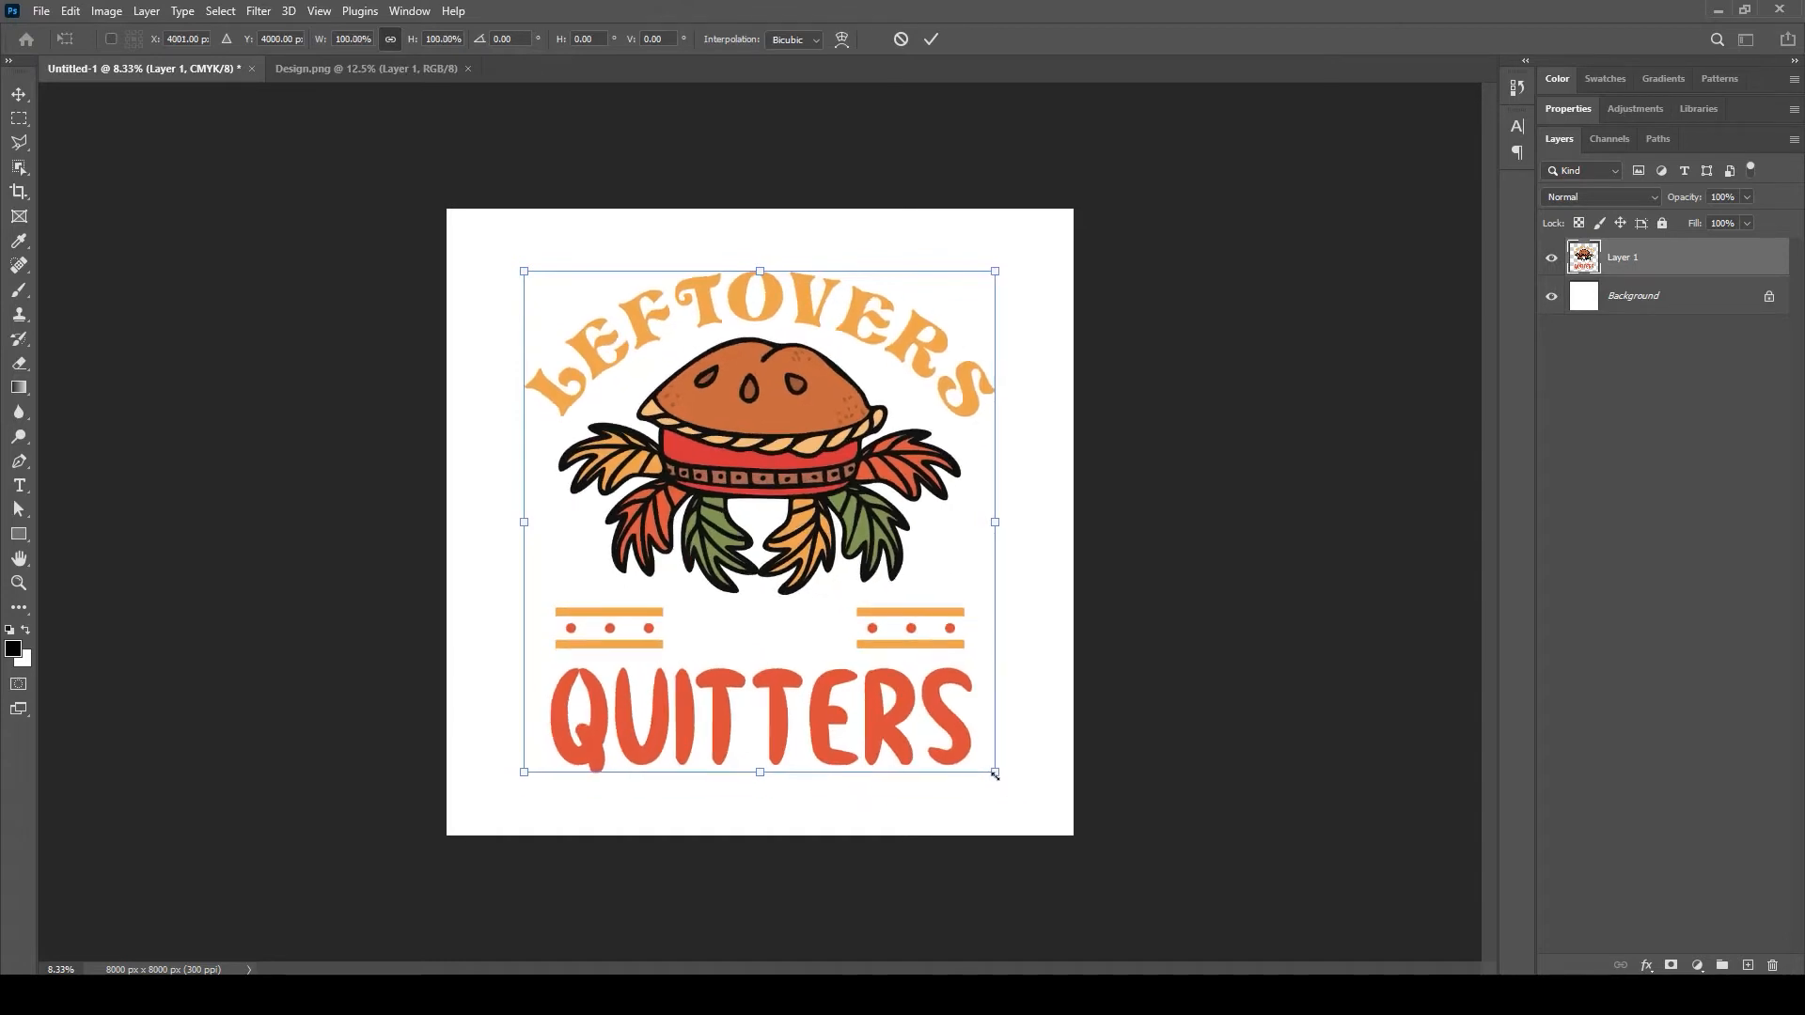
pyautogui.moveTo(995, 771); pyautogui.dragTo(1044, 831)
pyautogui.moveTo(1048, 831); pyautogui.dragTo(1049, 832)
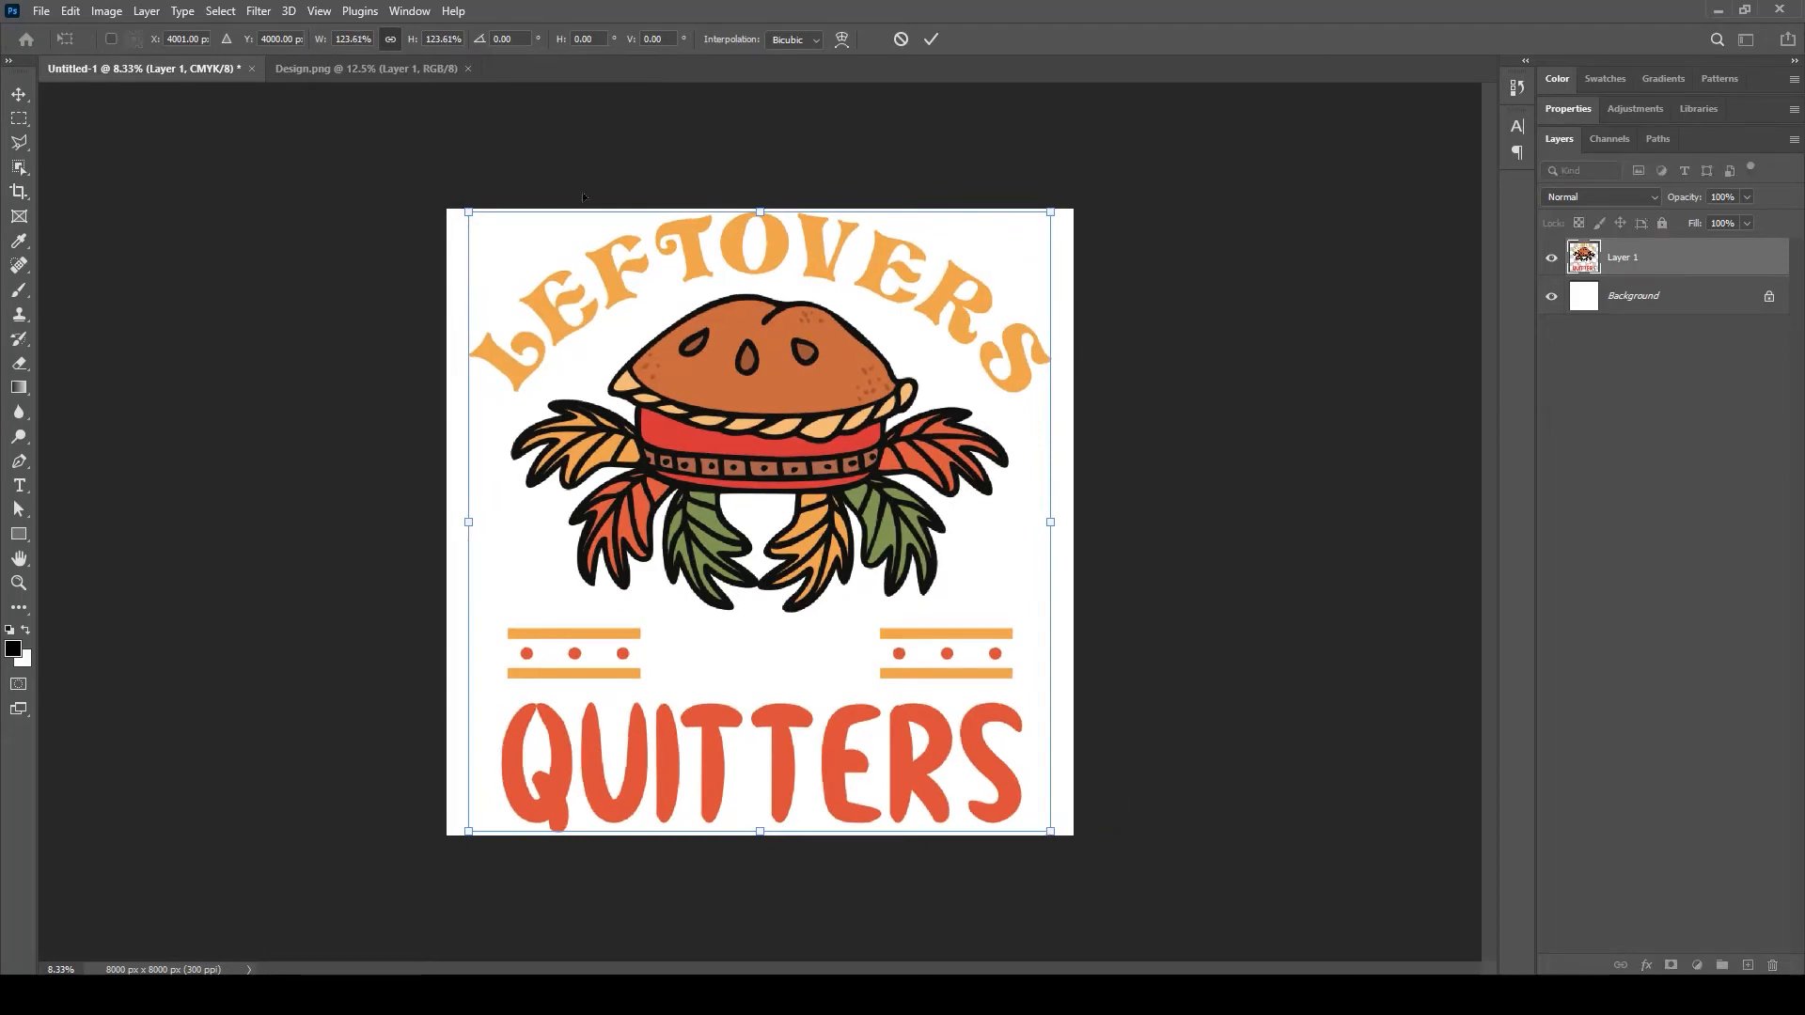
pyautogui.hotkey('ctrl', '+')
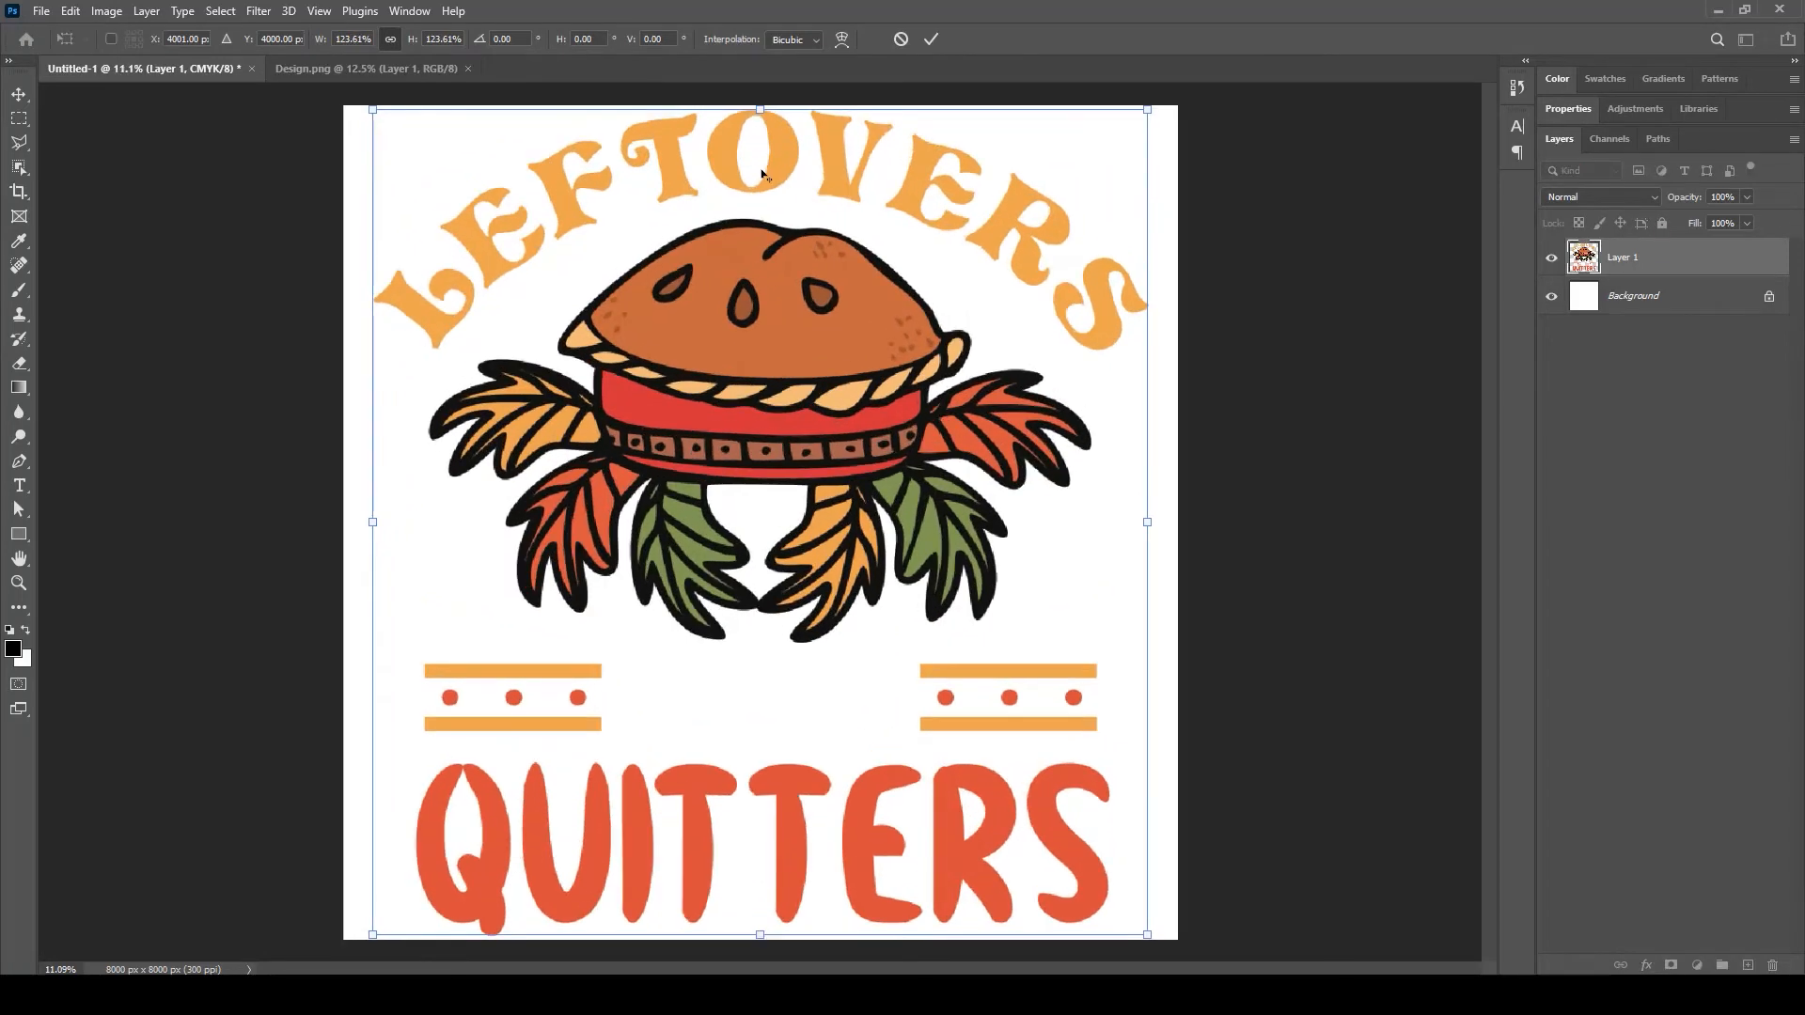
pyautogui.press('Return')
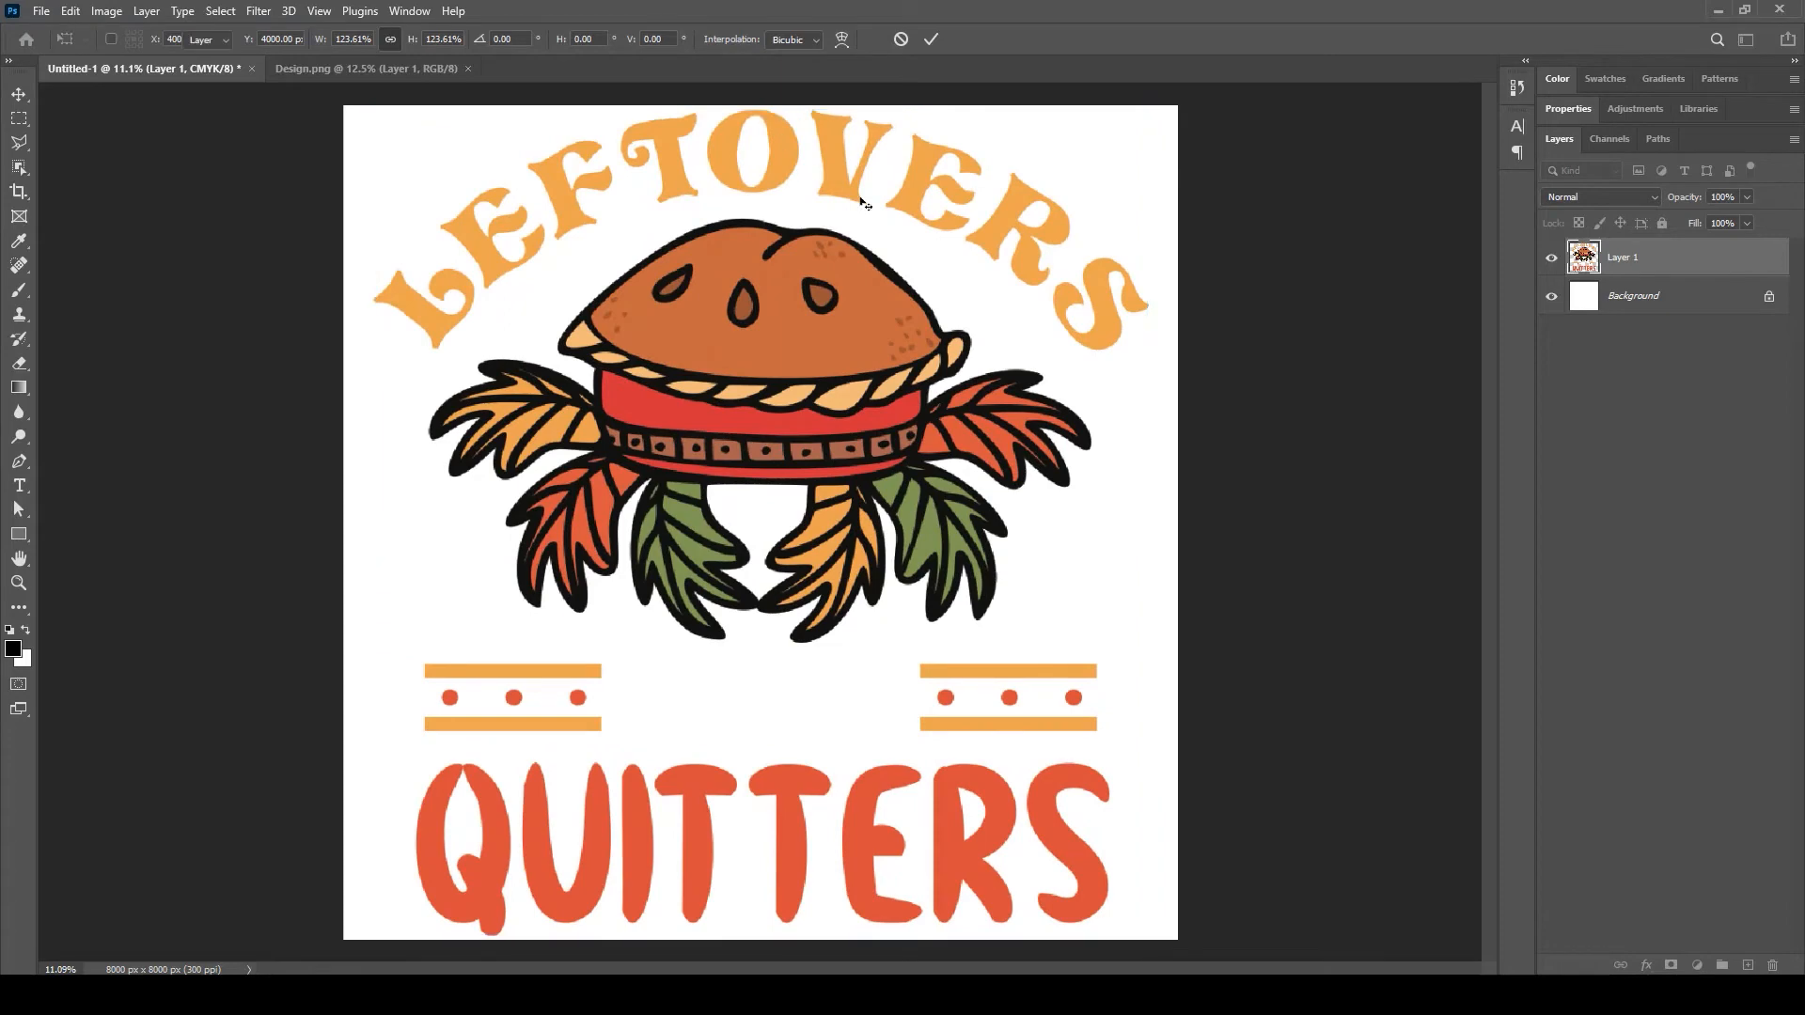
pyautogui.scroll(-2, 899, 272)
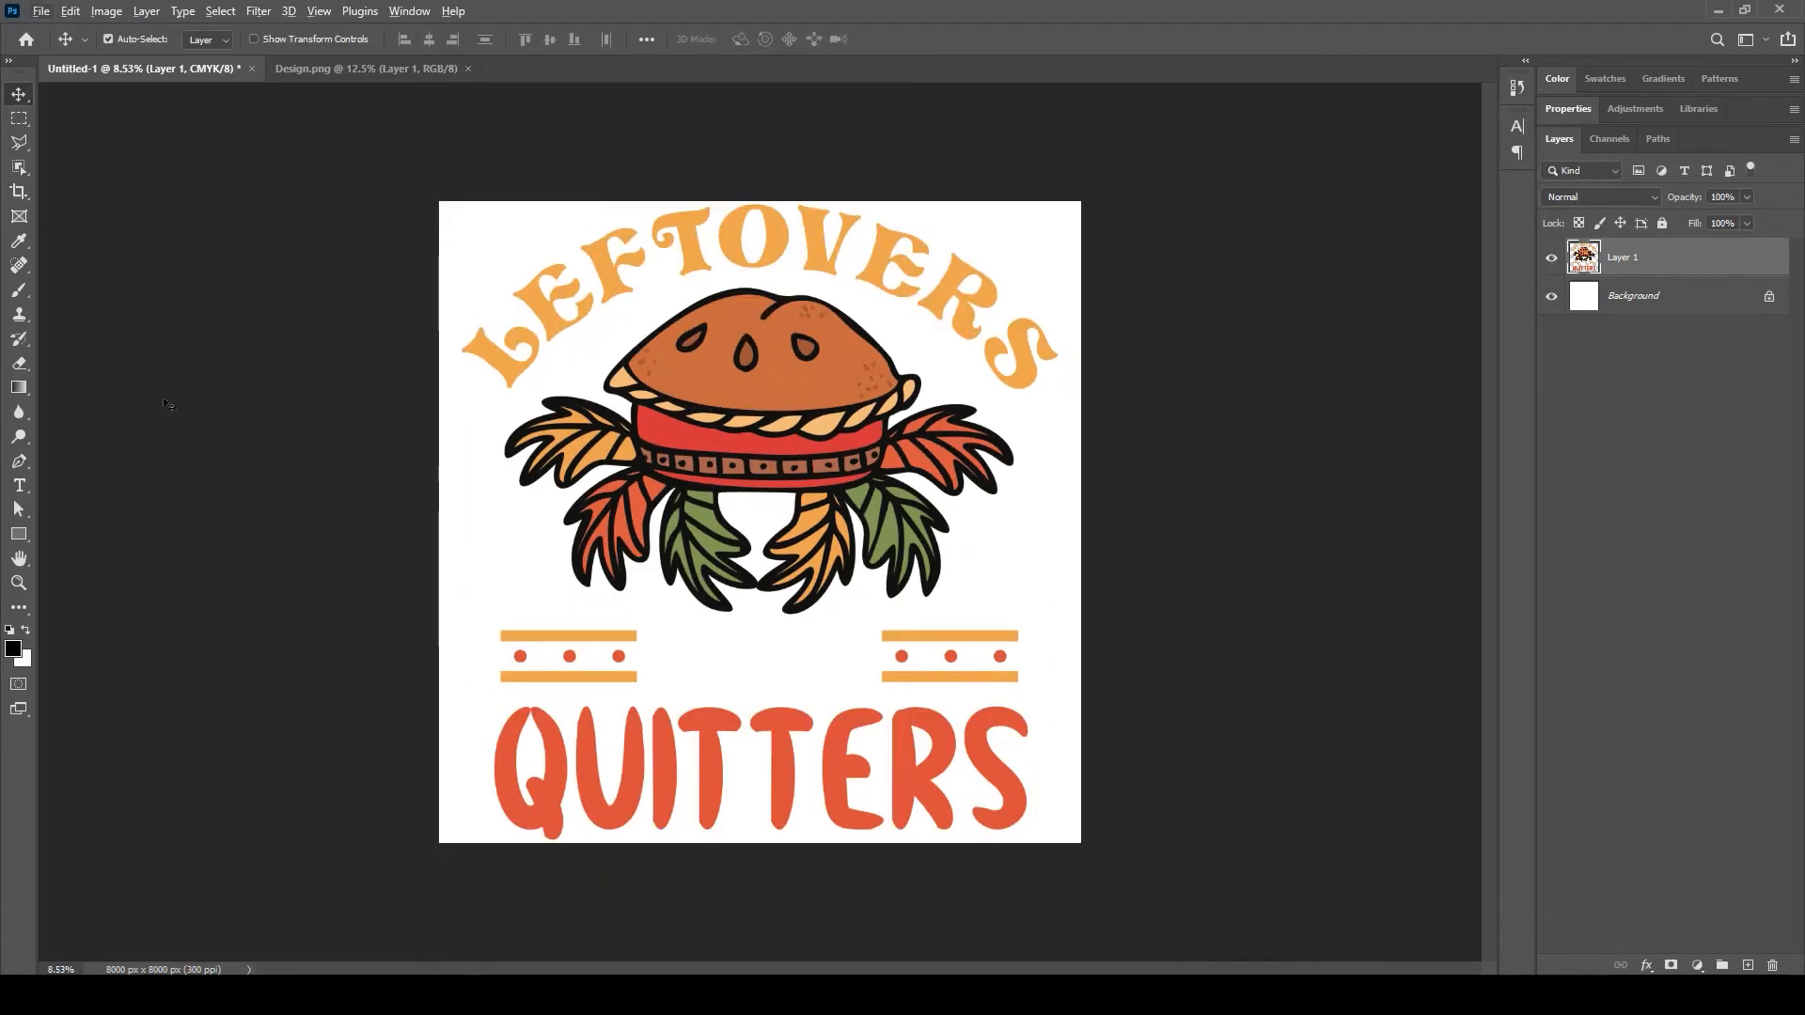
# - Crop both sides of the canvas evenly around the design to 7568 px wide and 8000 px high
pyautogui.click(15, 193)
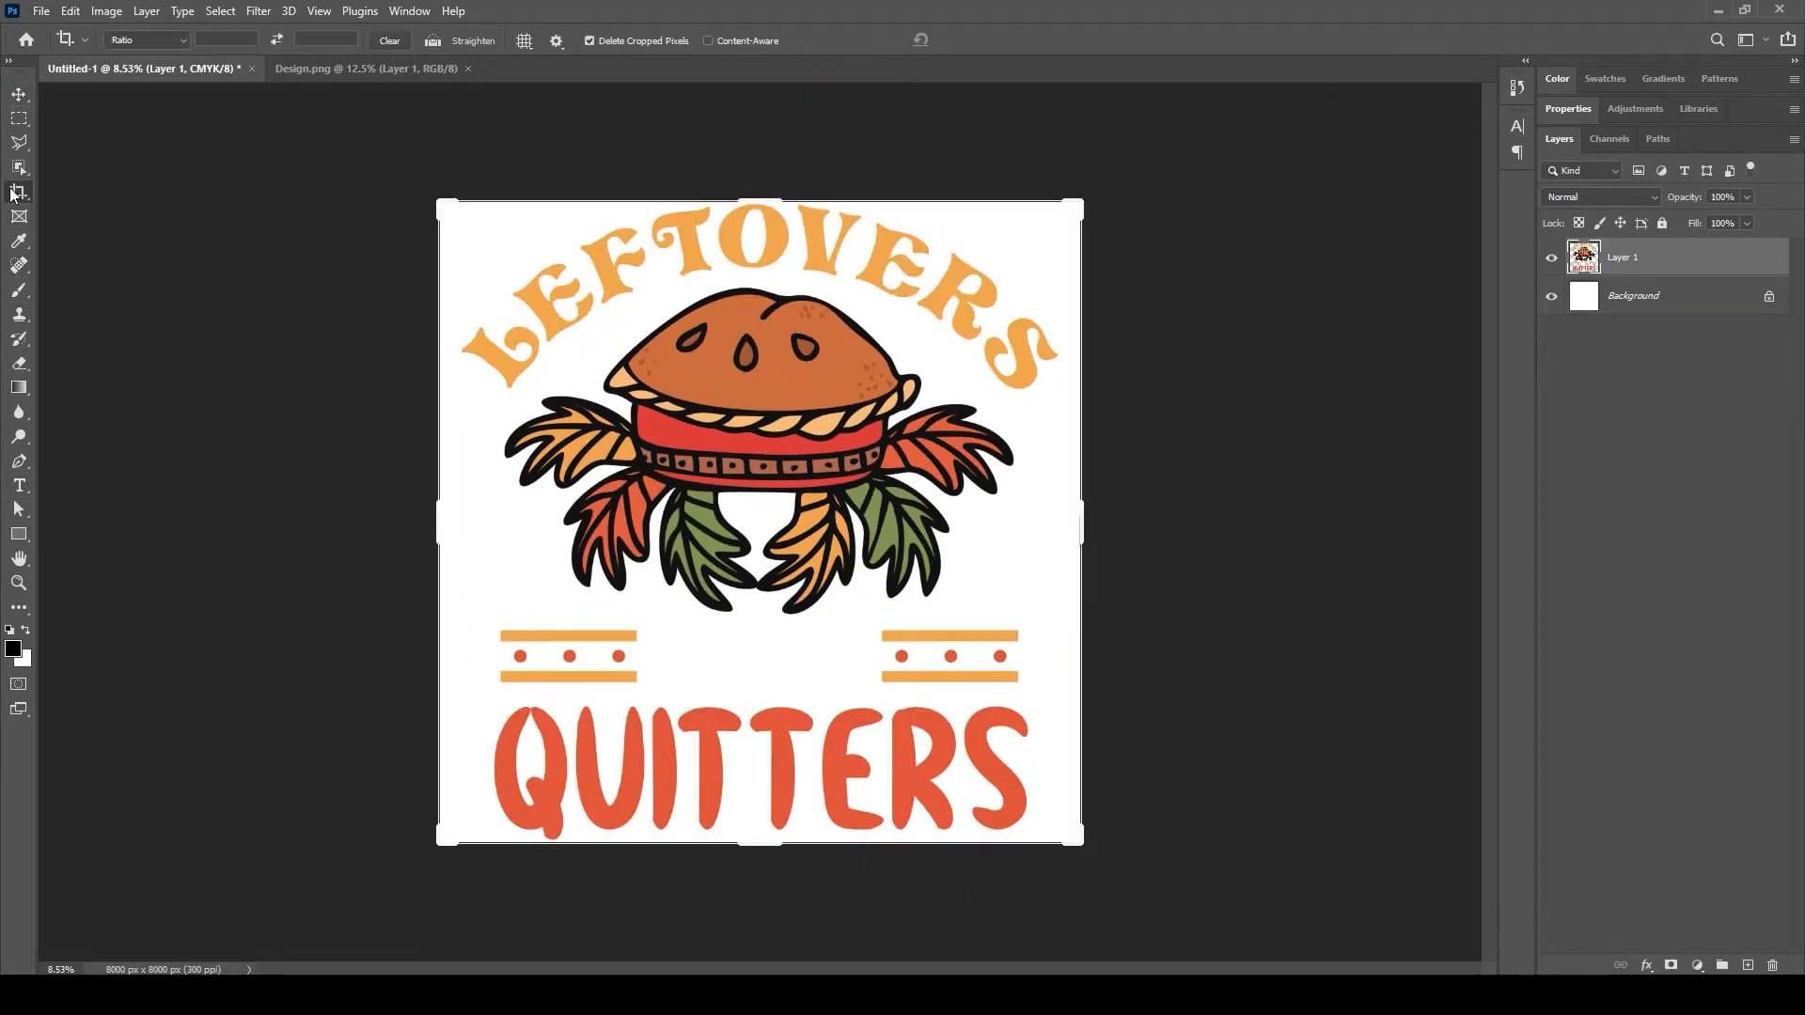
pyautogui.click(237, 36)
pyautogui.click(273, 39)
pyautogui.moveTo(1079, 520); pyautogui.dragTo(1172, 510)
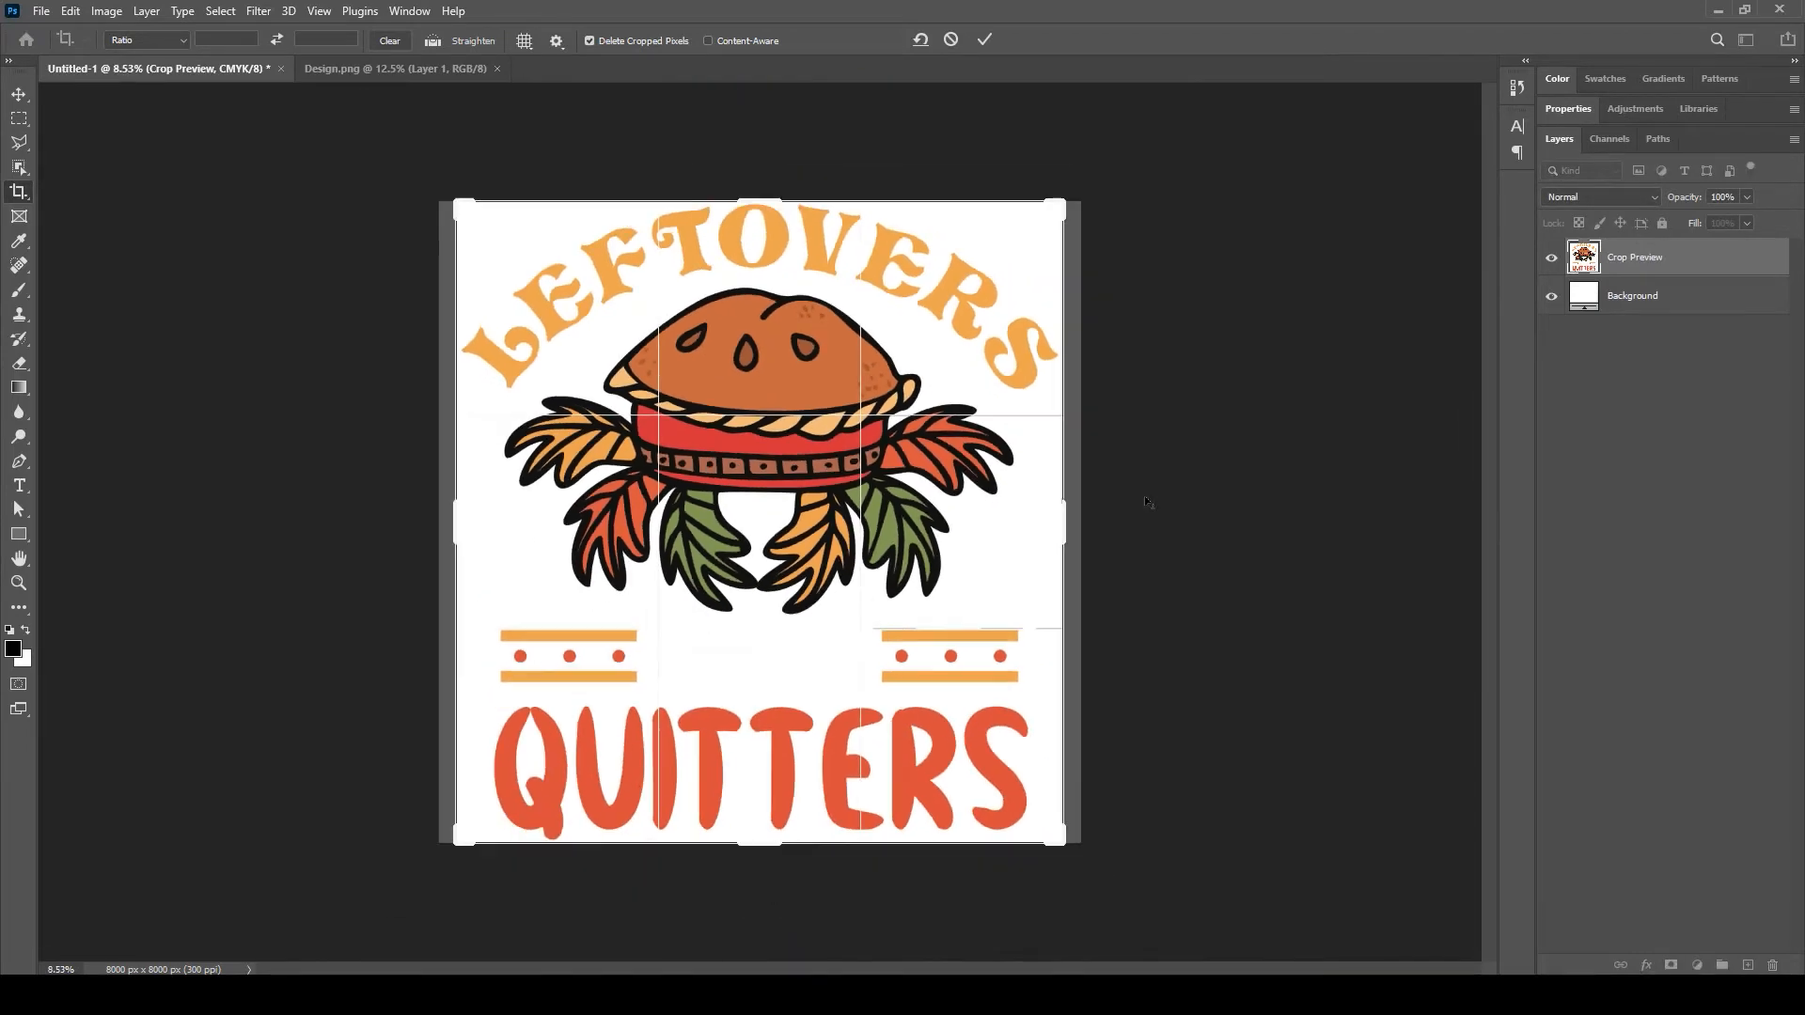
pyautogui.press('Return')
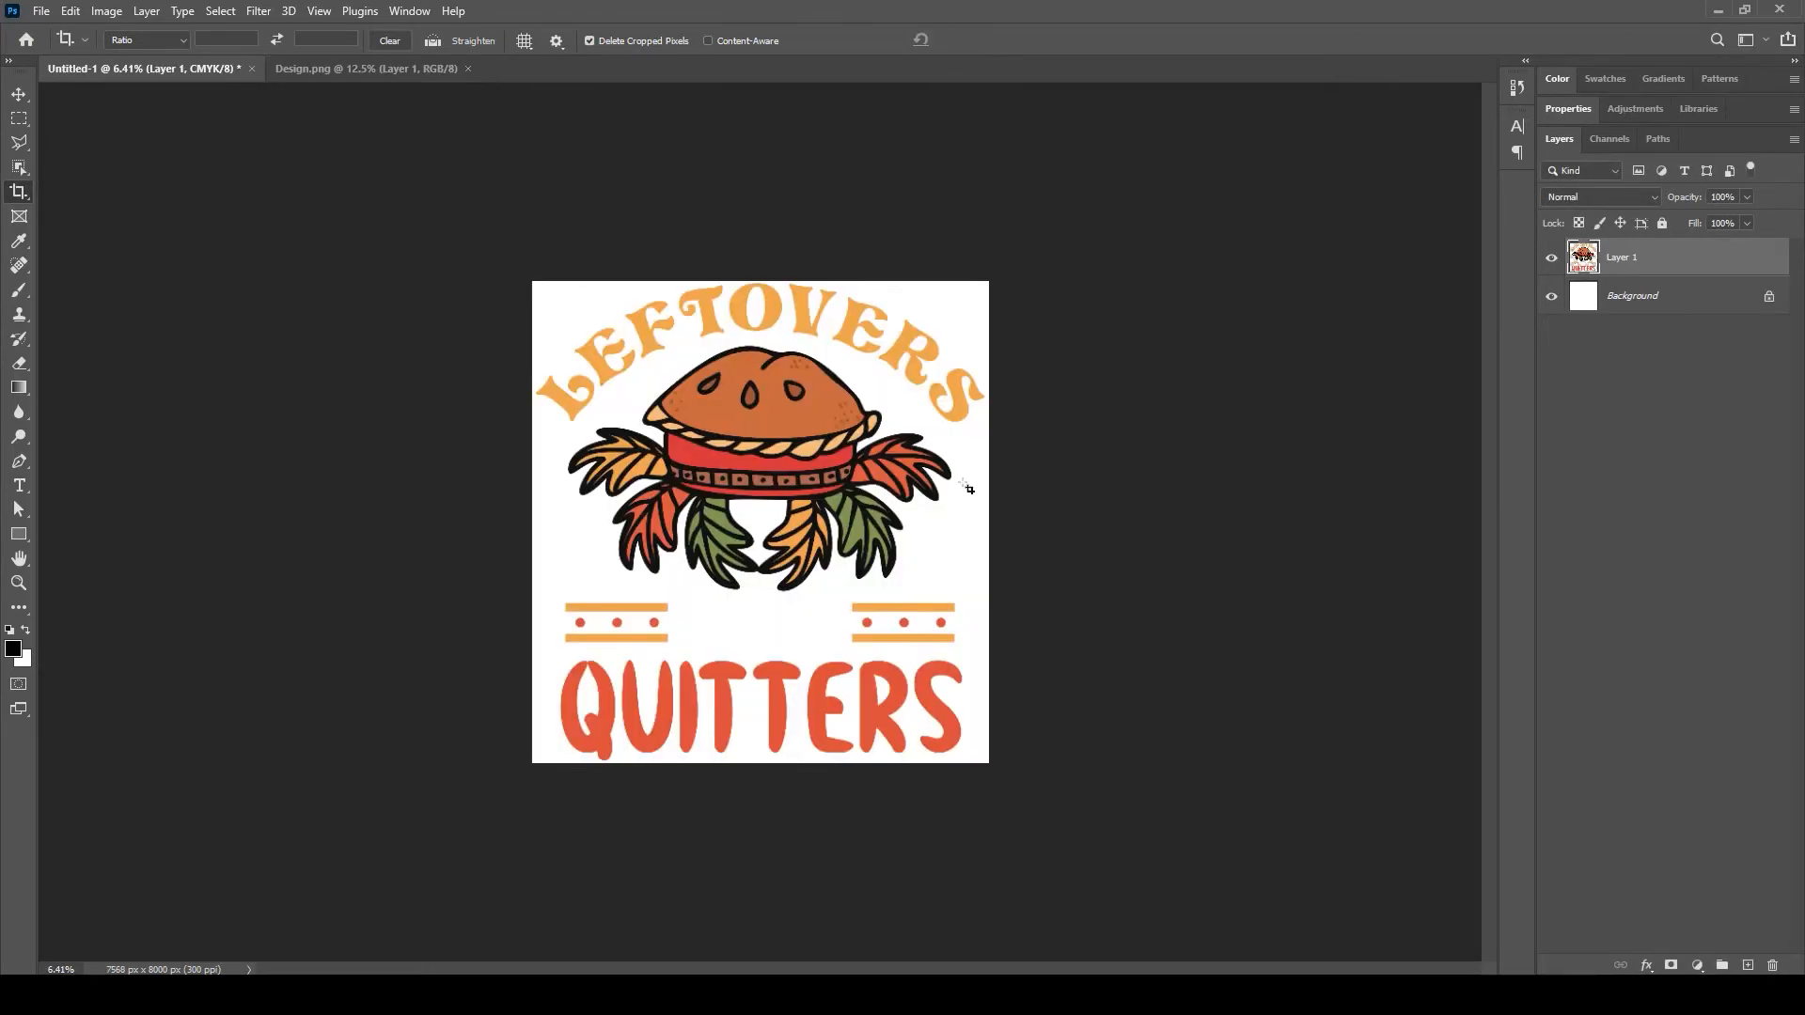
# - Hide the white Background layer, comparing the design with the layer shown and hidden
pyautogui.click(1552, 297)
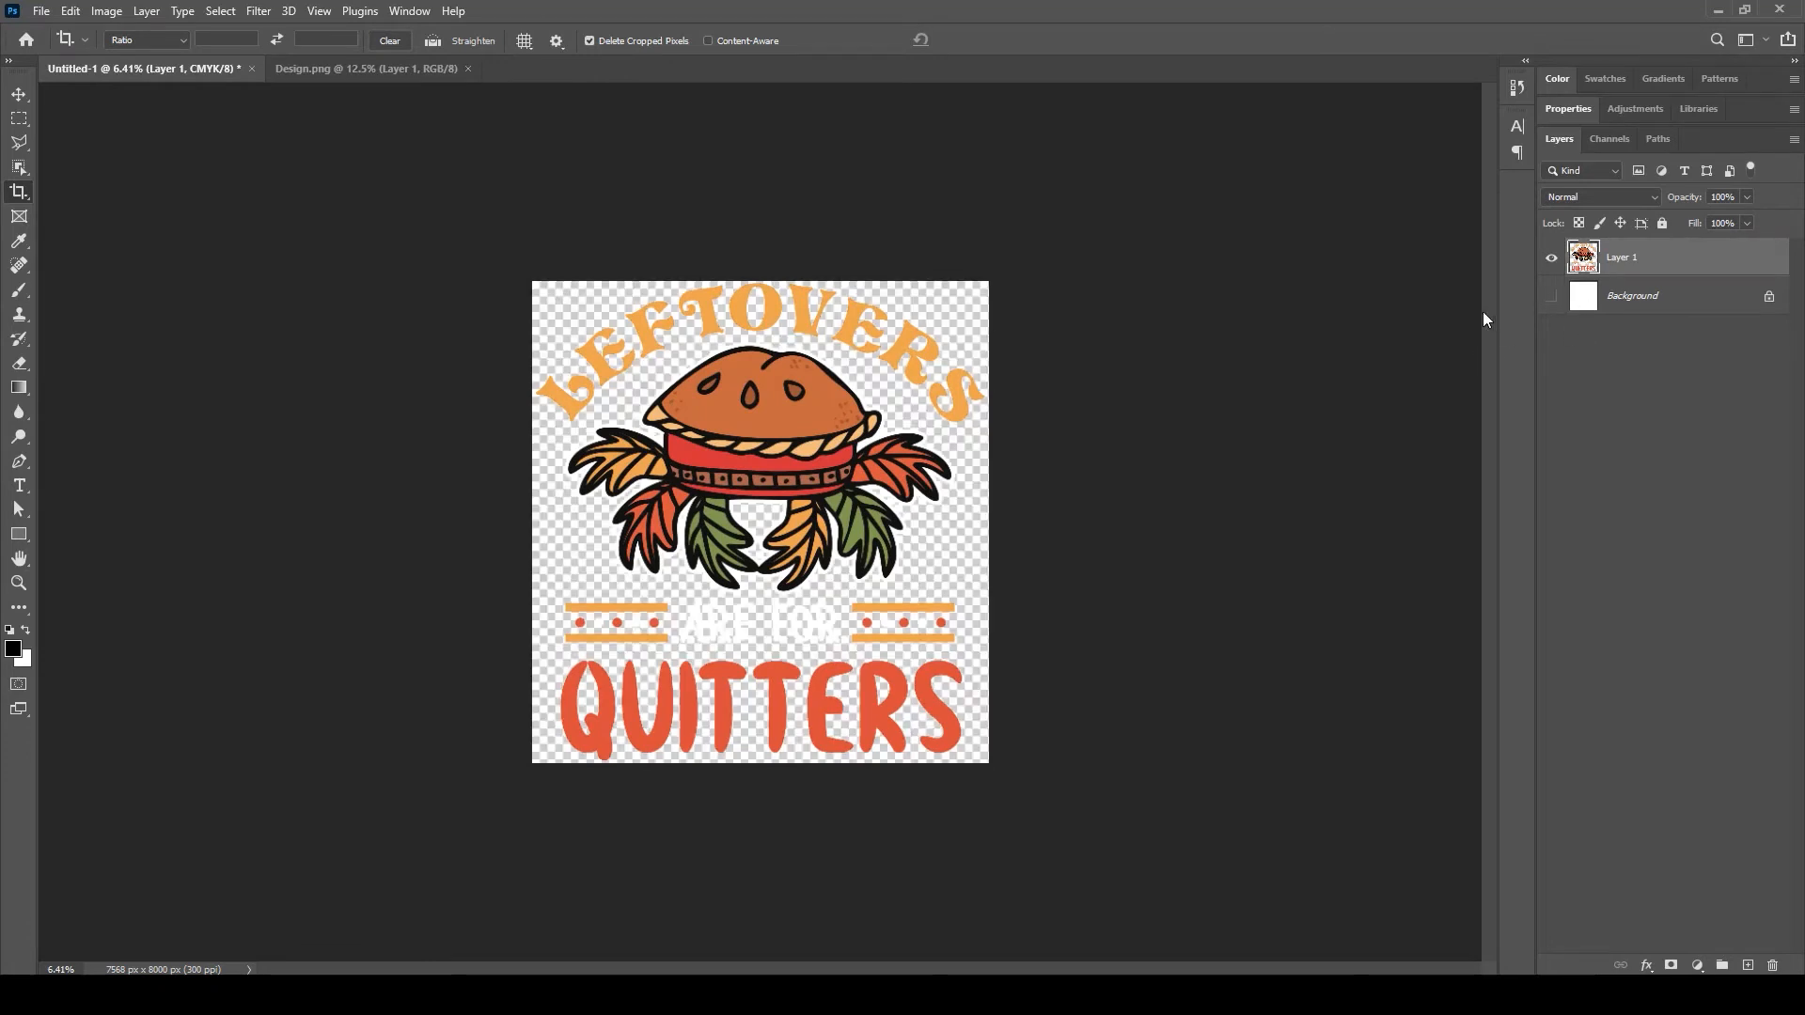
pyautogui.click(1552, 297)
pyautogui.click(1552, 297)
pyautogui.click(19, 95)
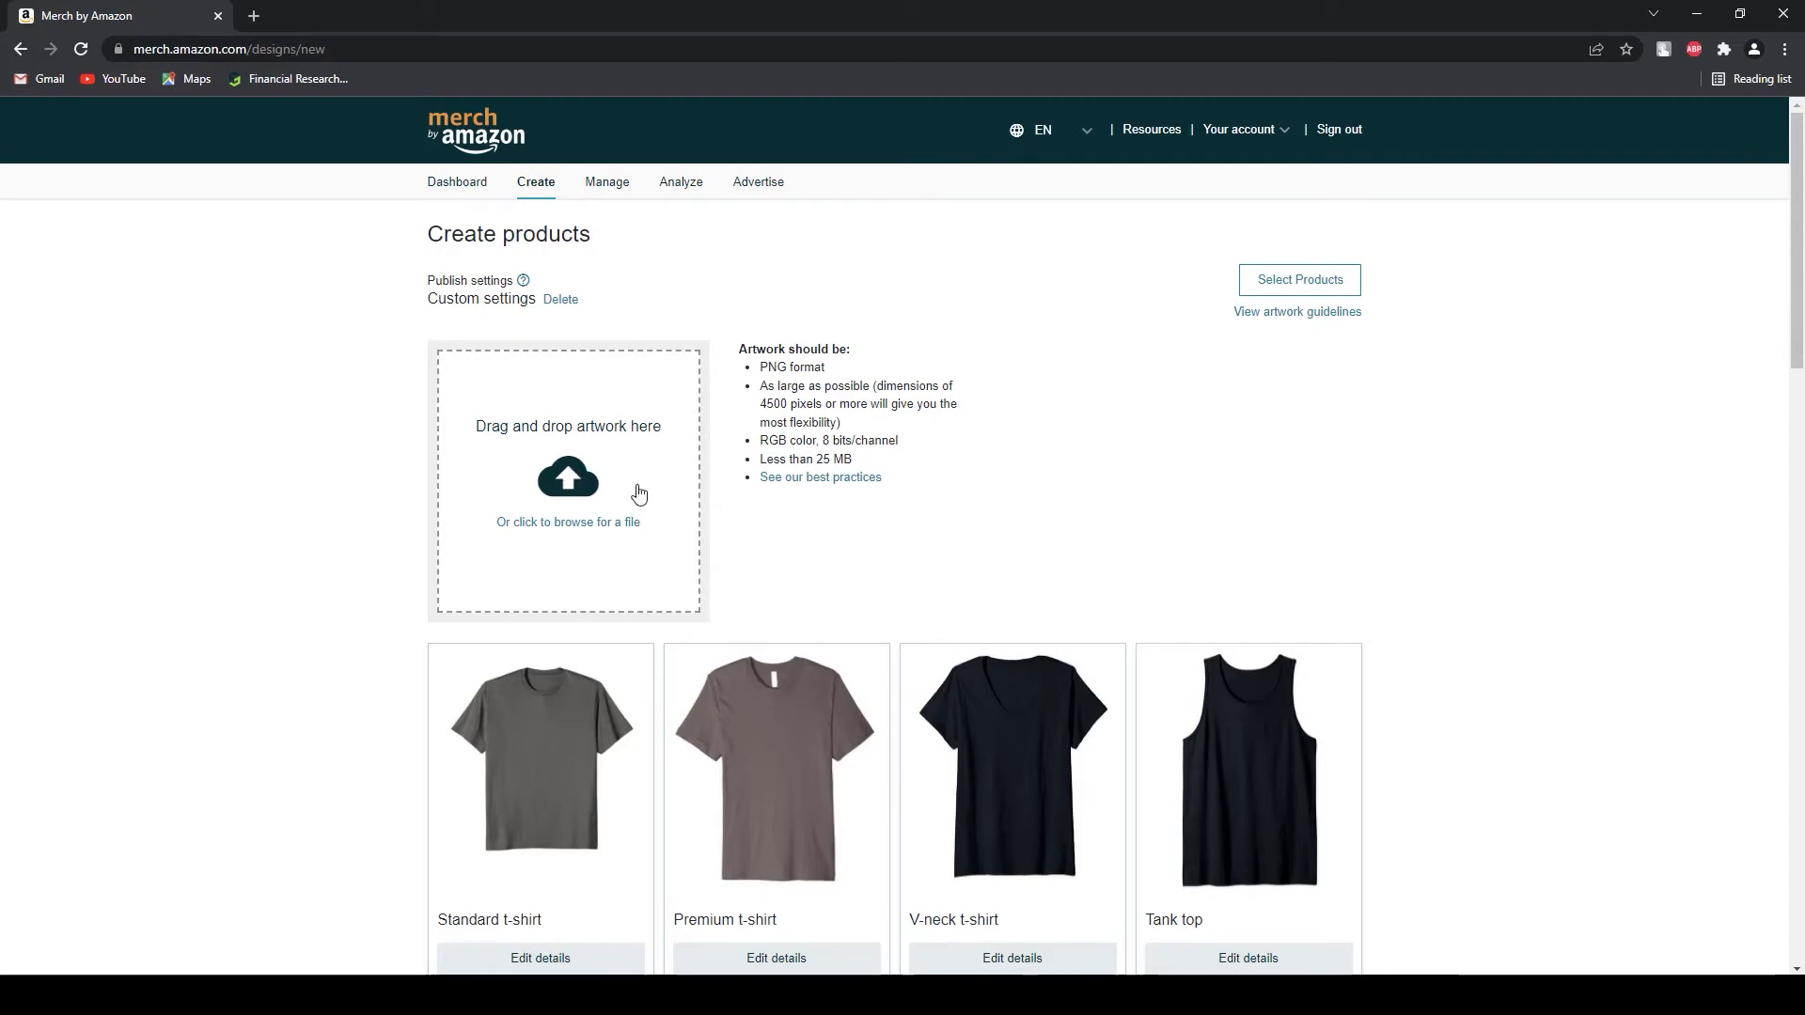
# - Switch to Merch by Amazon, upload Design.png as the artwork, and open the Standard t-shirt's details to review its front placement
pyautogui.click(637, 598)
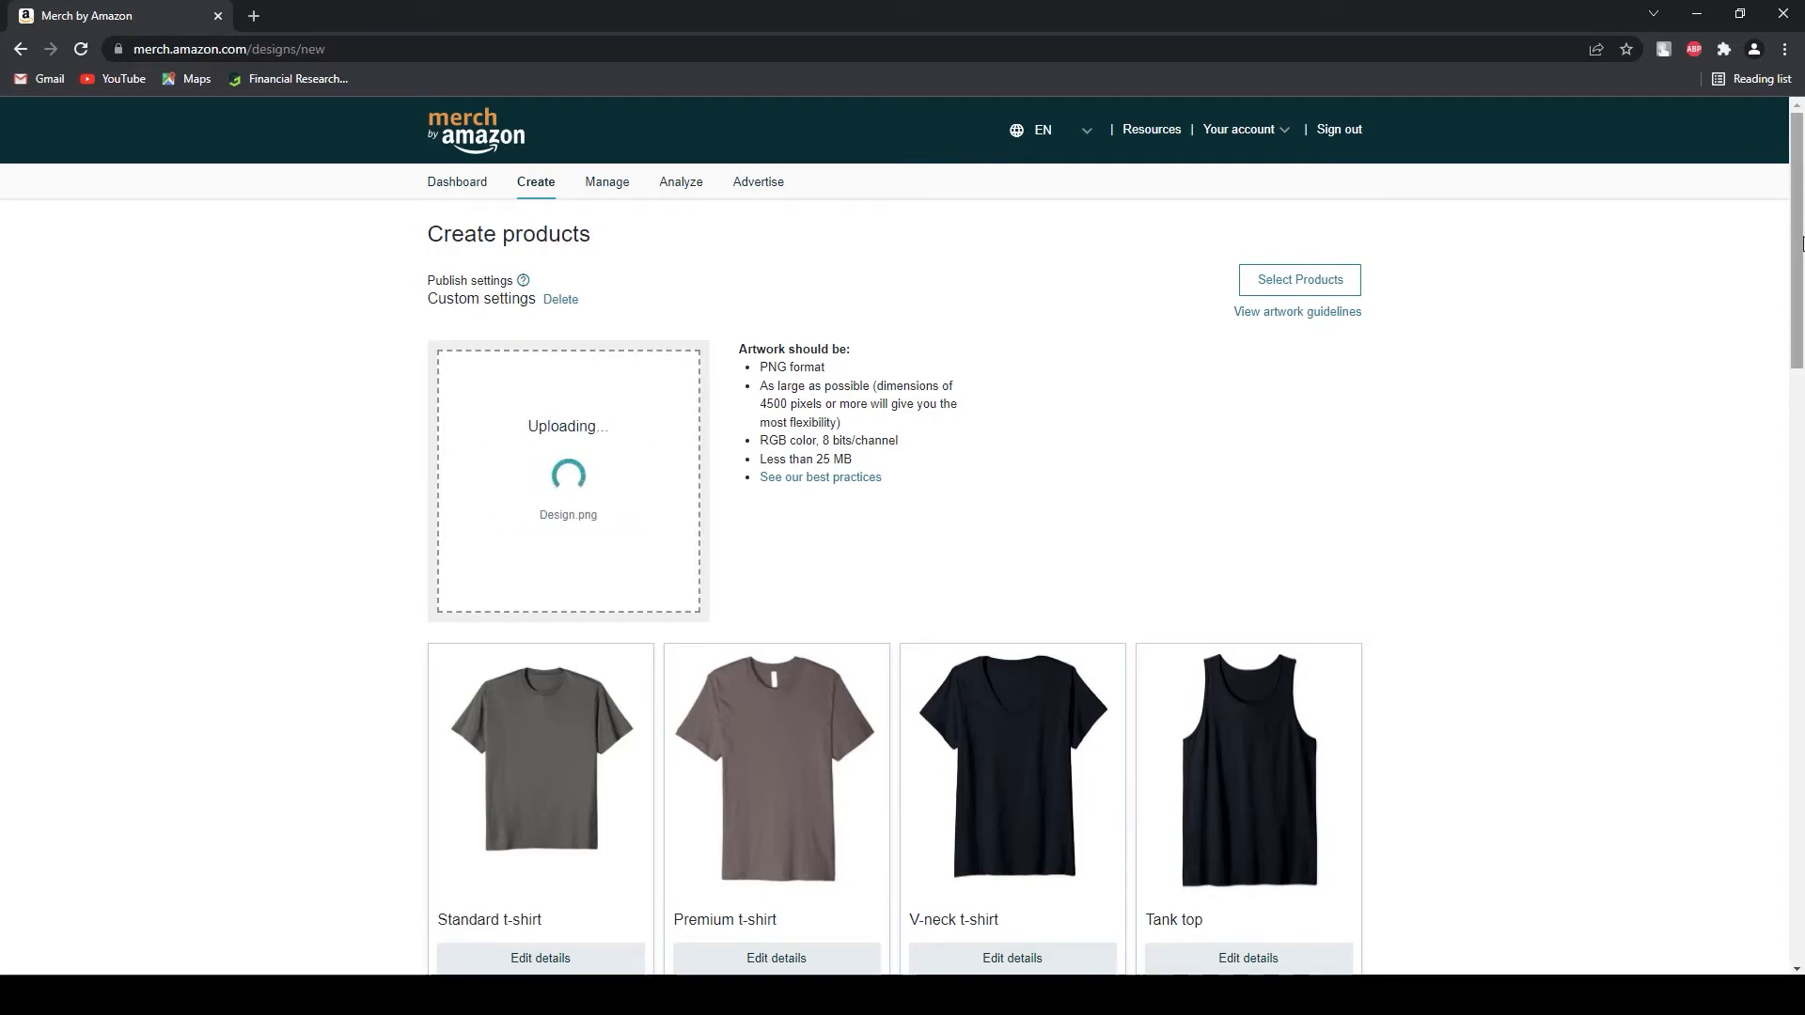
pyautogui.moveTo(1799, 242); pyautogui.dragTo(1786, 282)
pyautogui.scroll(-3, 567, 540)
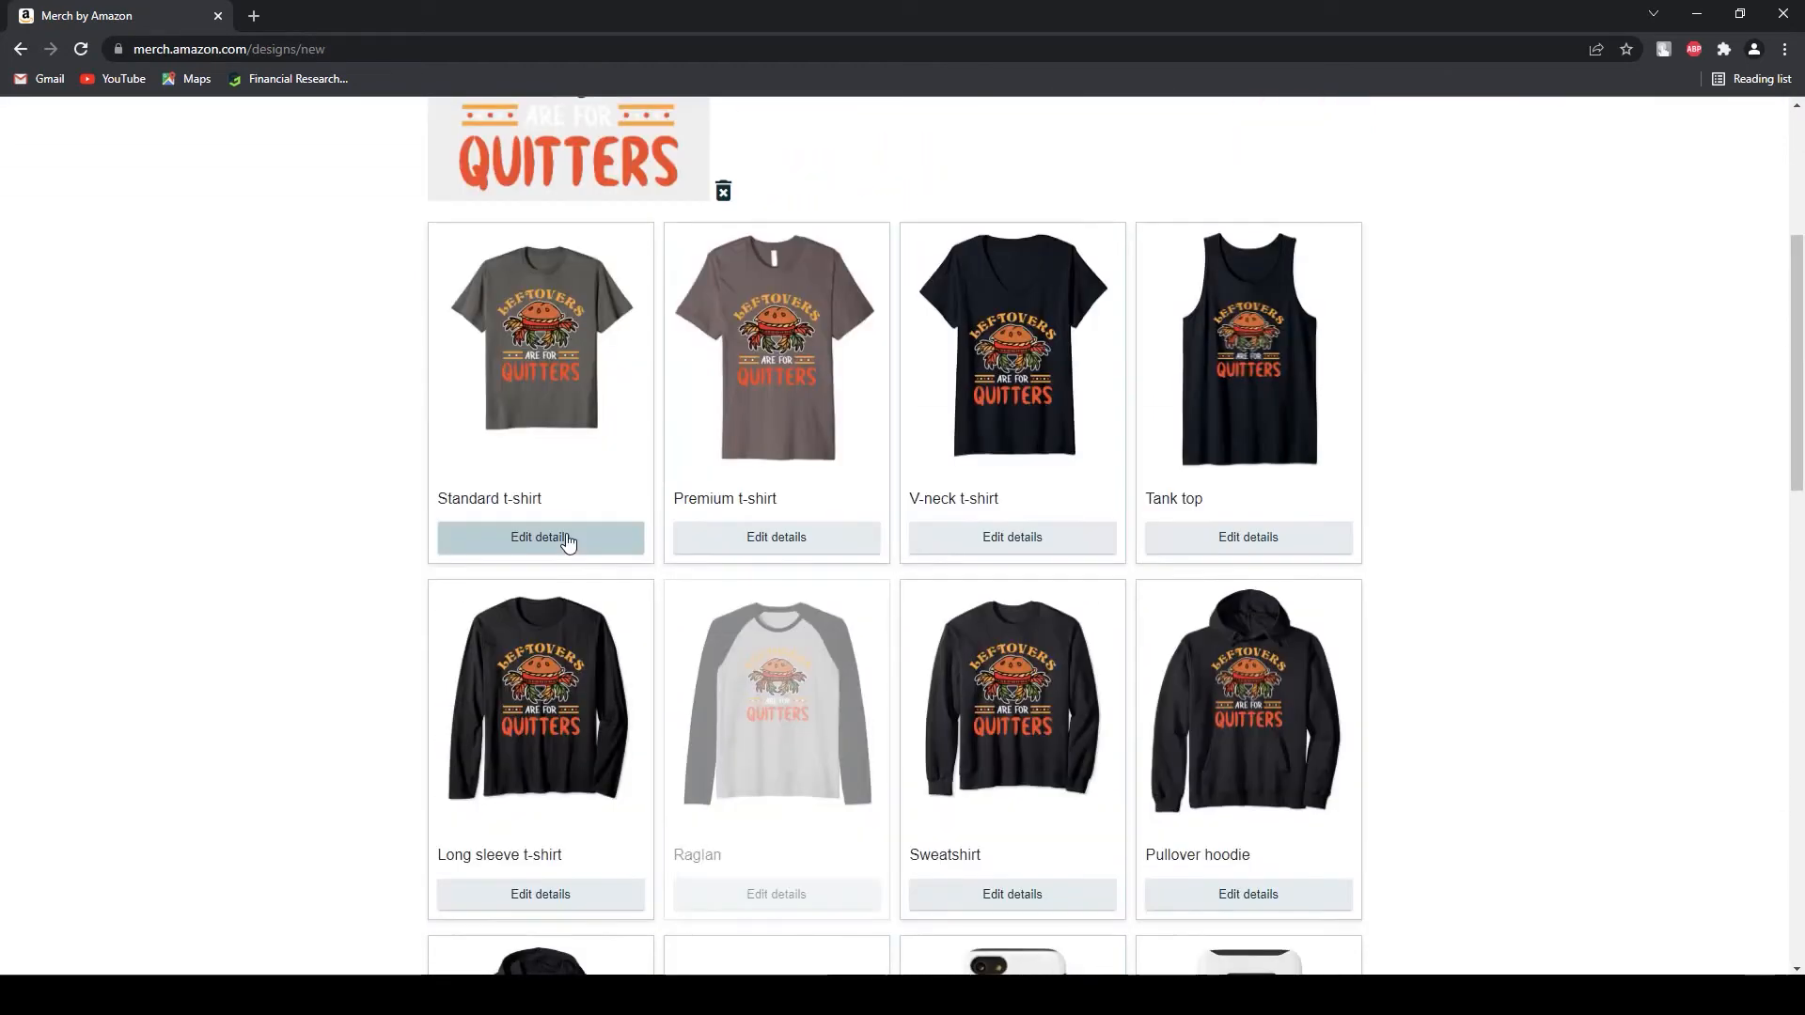
pyautogui.click(566, 539)
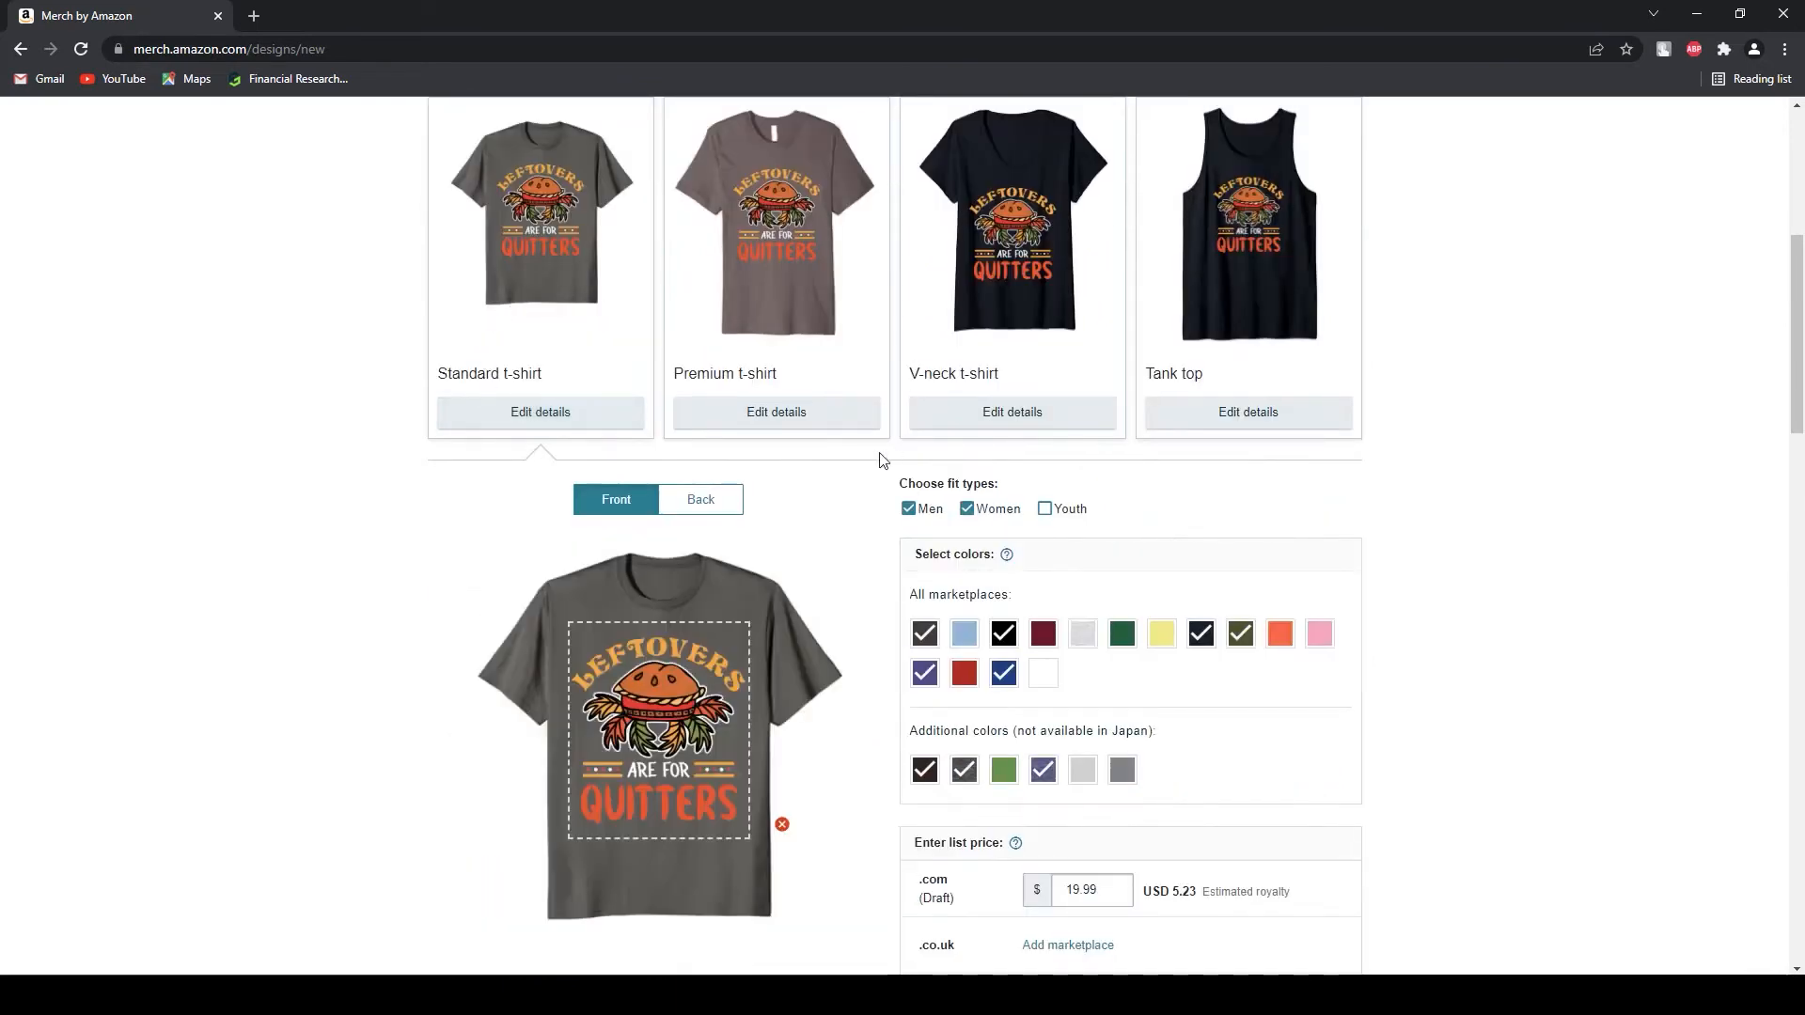
pyautogui.scroll(-2, 720, 603)
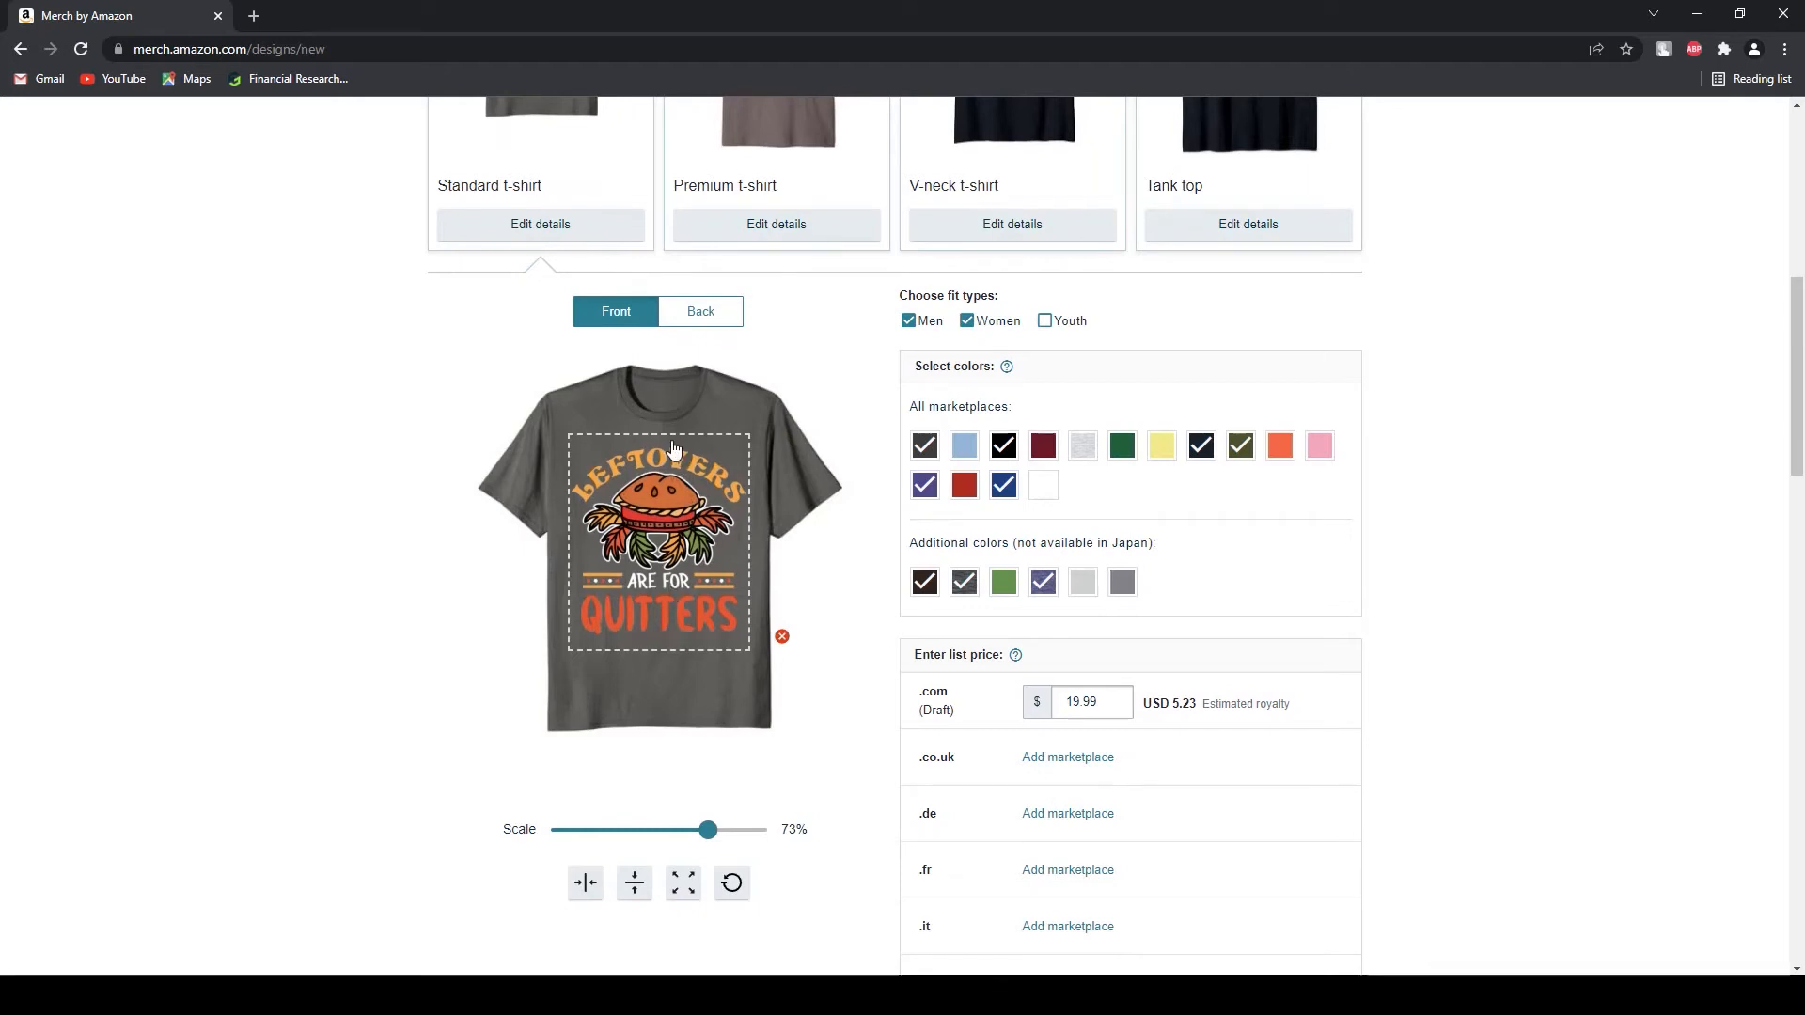
# - Raise the Standard t-shirt's front design to the upper edge of the print area and centre it horizontally
pyautogui.moveTo(665, 489); pyautogui.dragTo(665, 477)
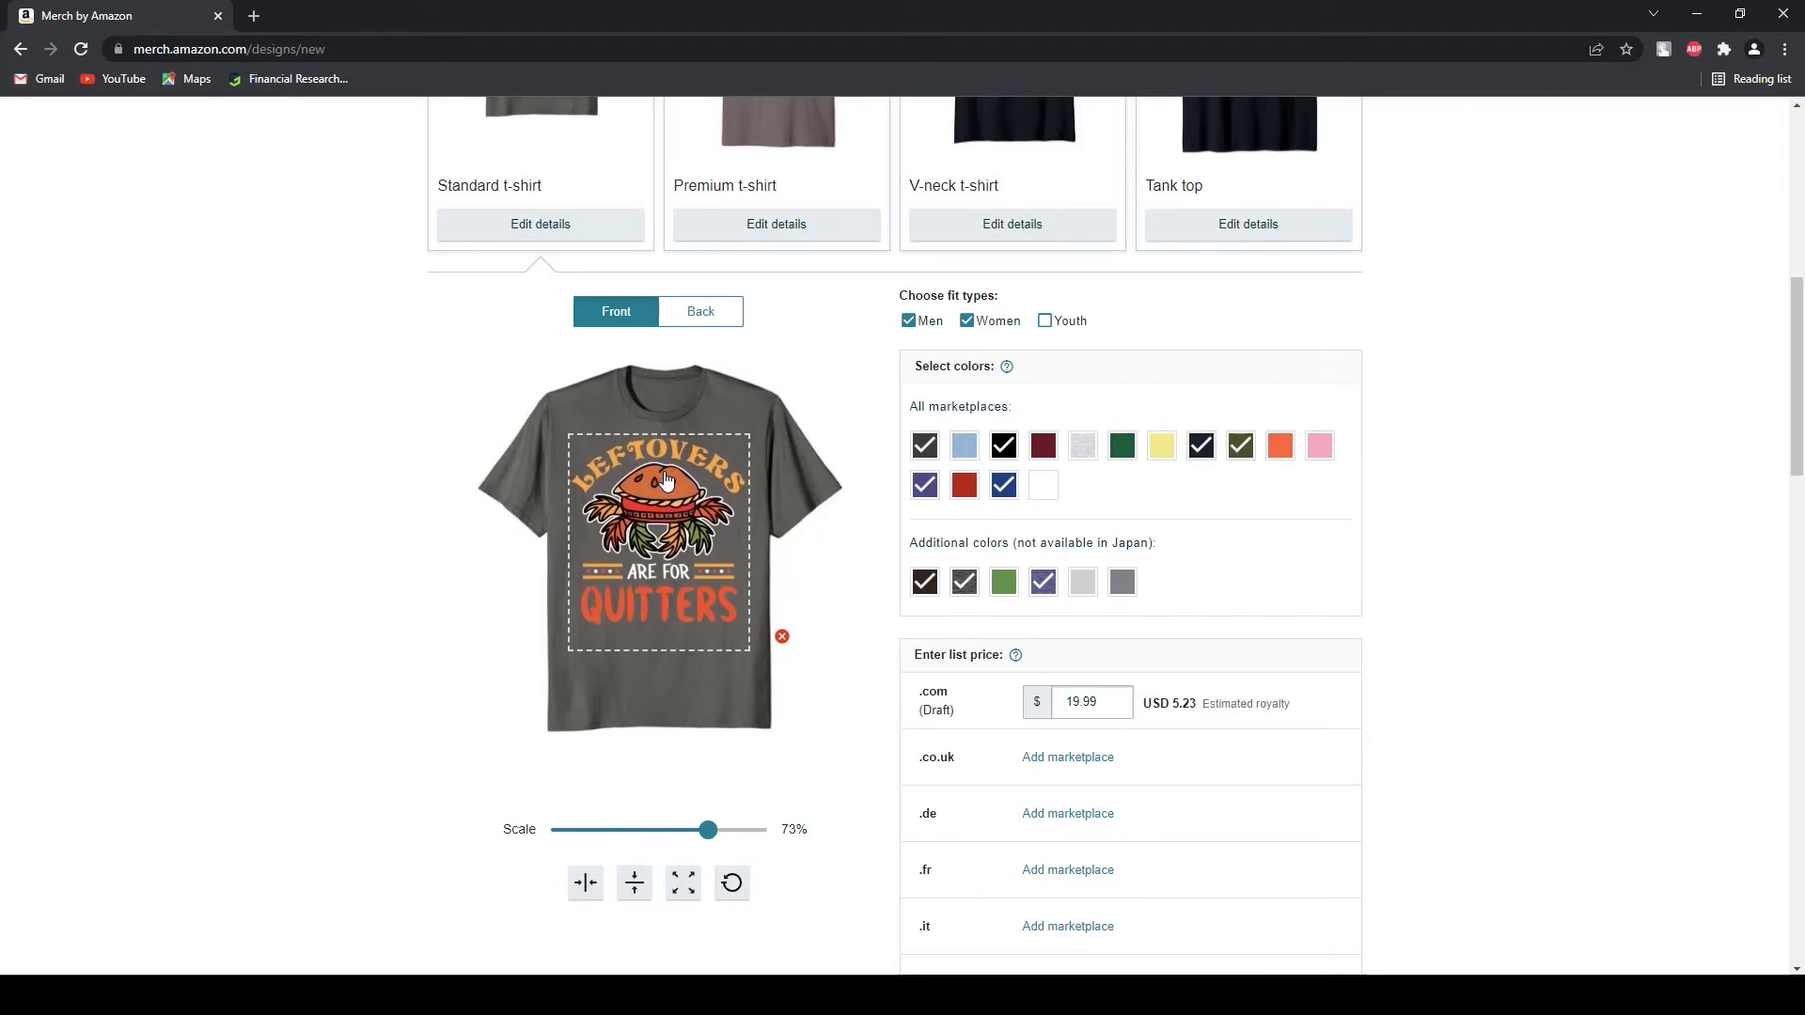
pyautogui.moveTo(665, 475); pyautogui.dragTo(666, 473)
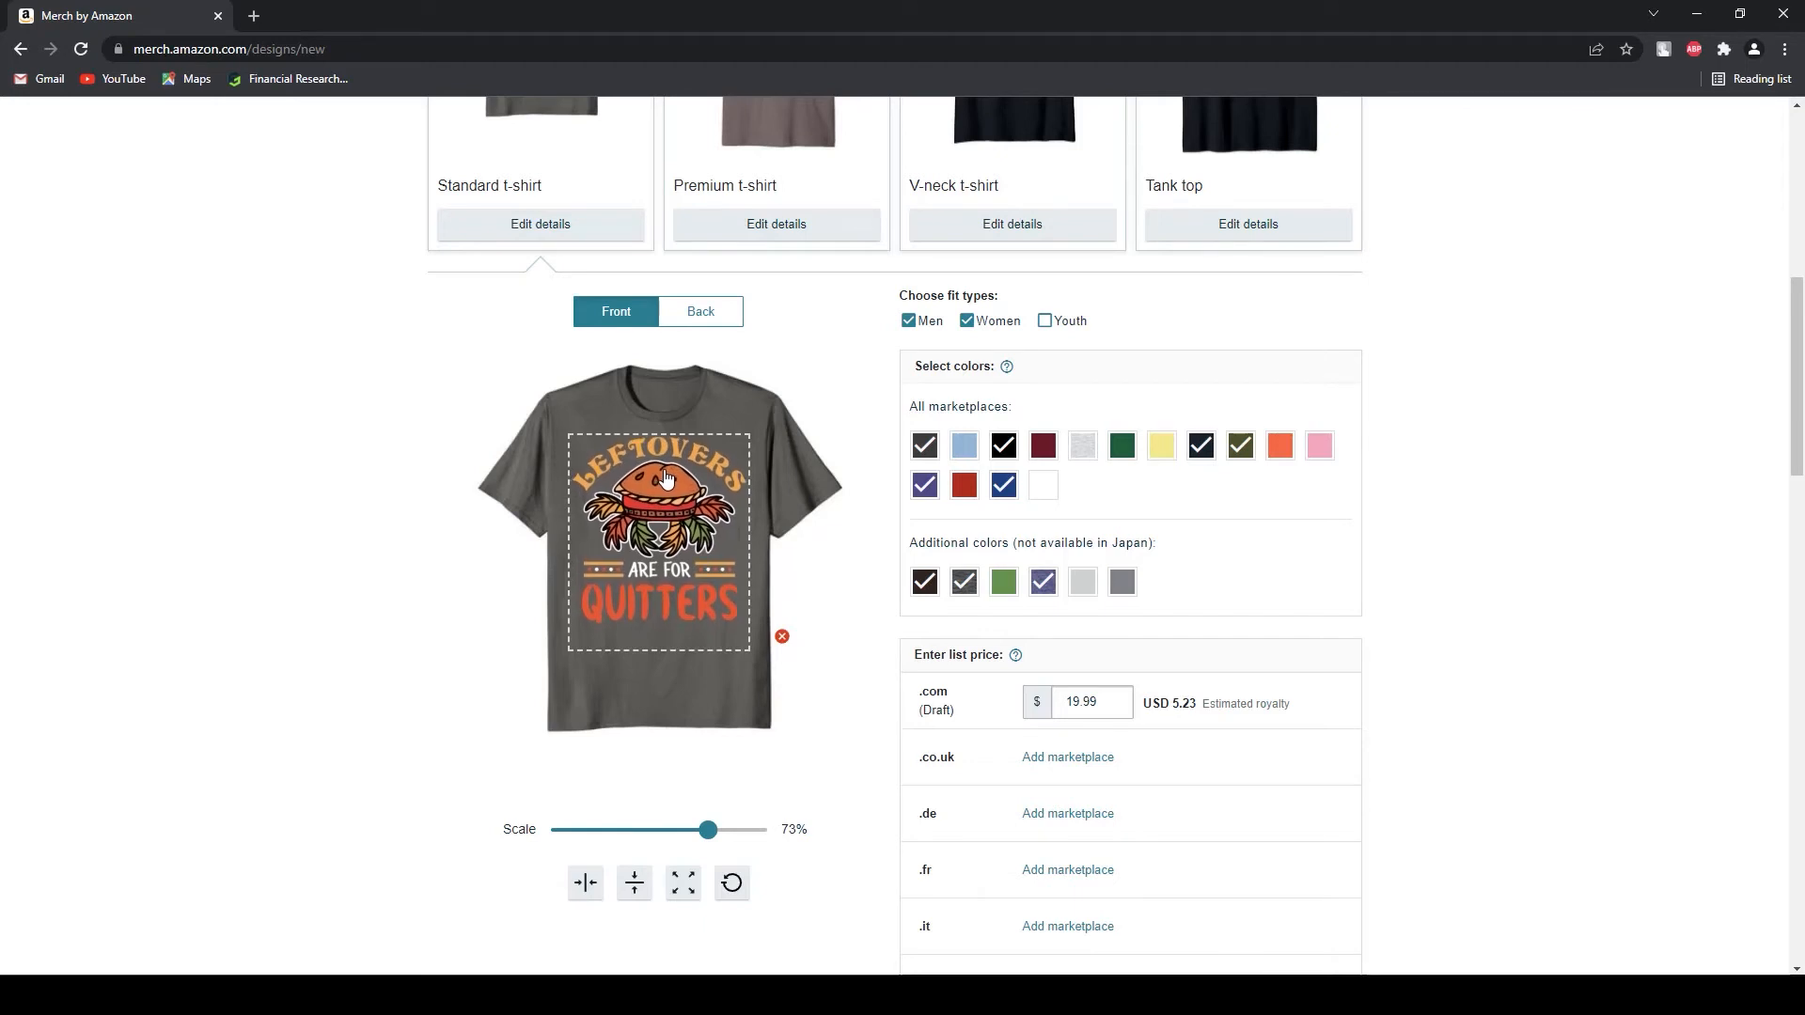
pyautogui.click(585, 888)
# - Deselect the Asphalt colour for the Standard t-shirt and check the design on the remaining shirt colour
pyautogui.scroll(1, 958, 527)
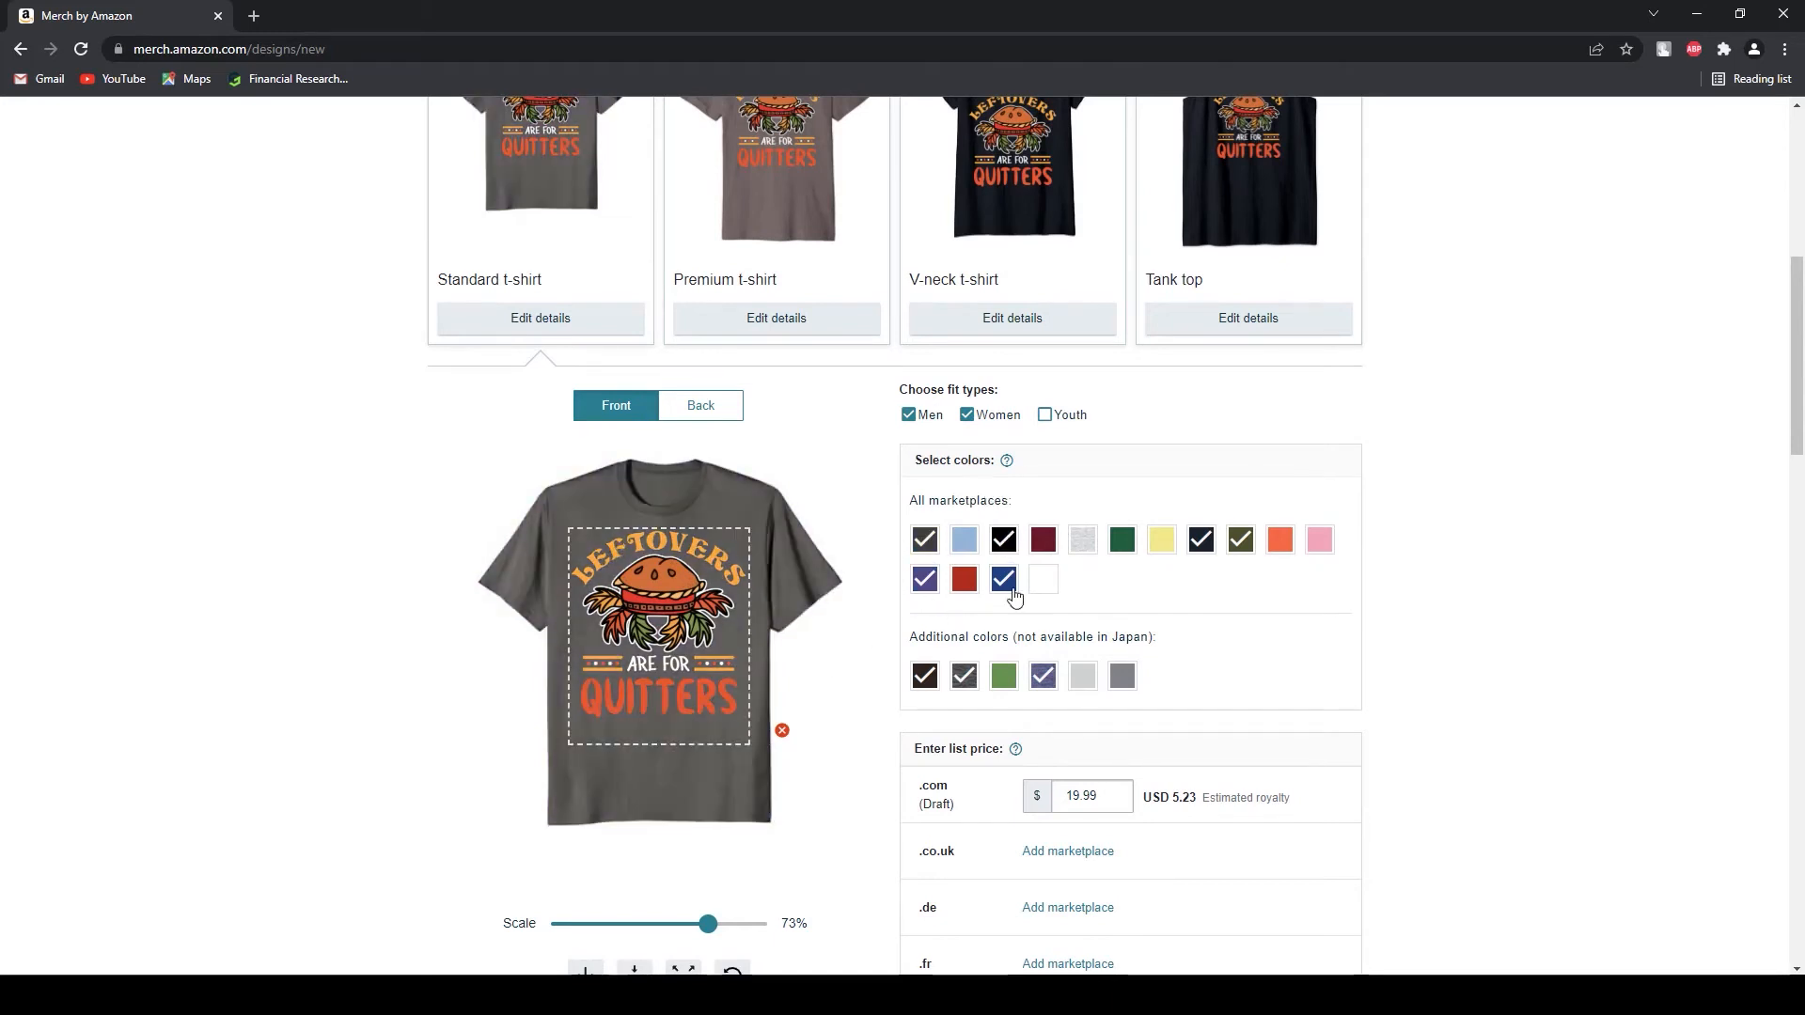
pyautogui.click(924, 540)
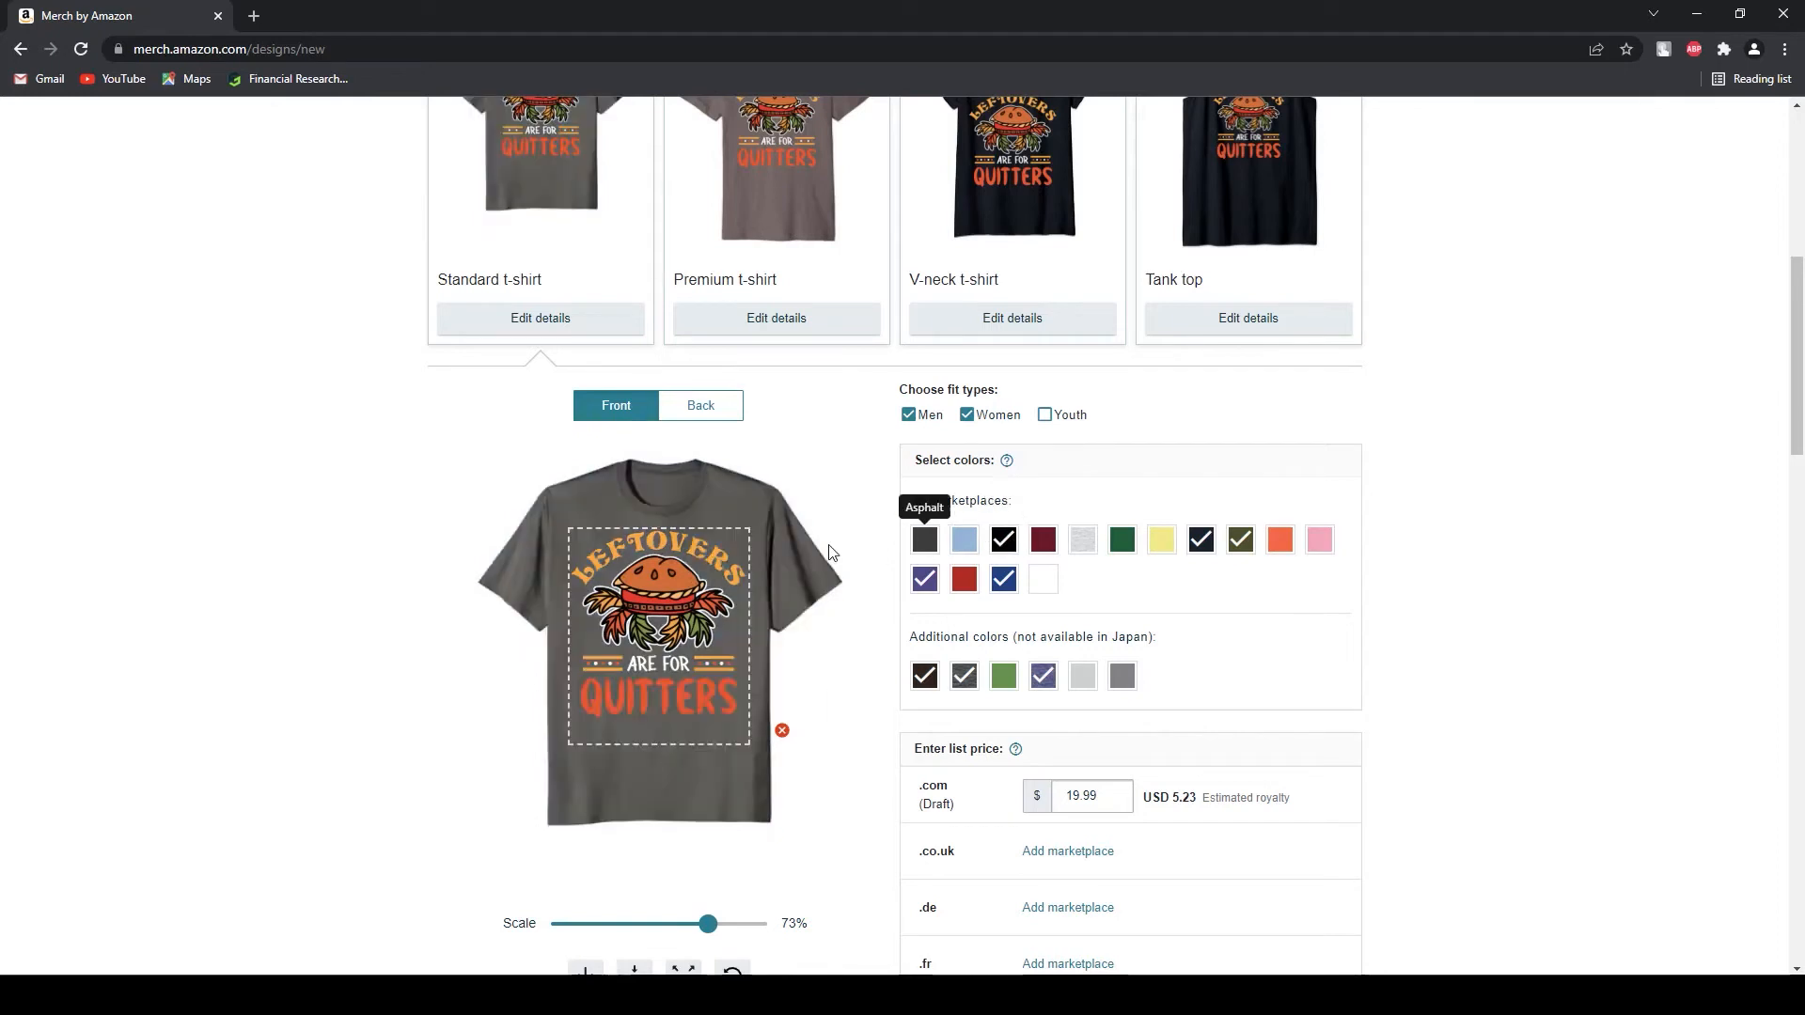
pyautogui.scroll(-2, 733, 621)
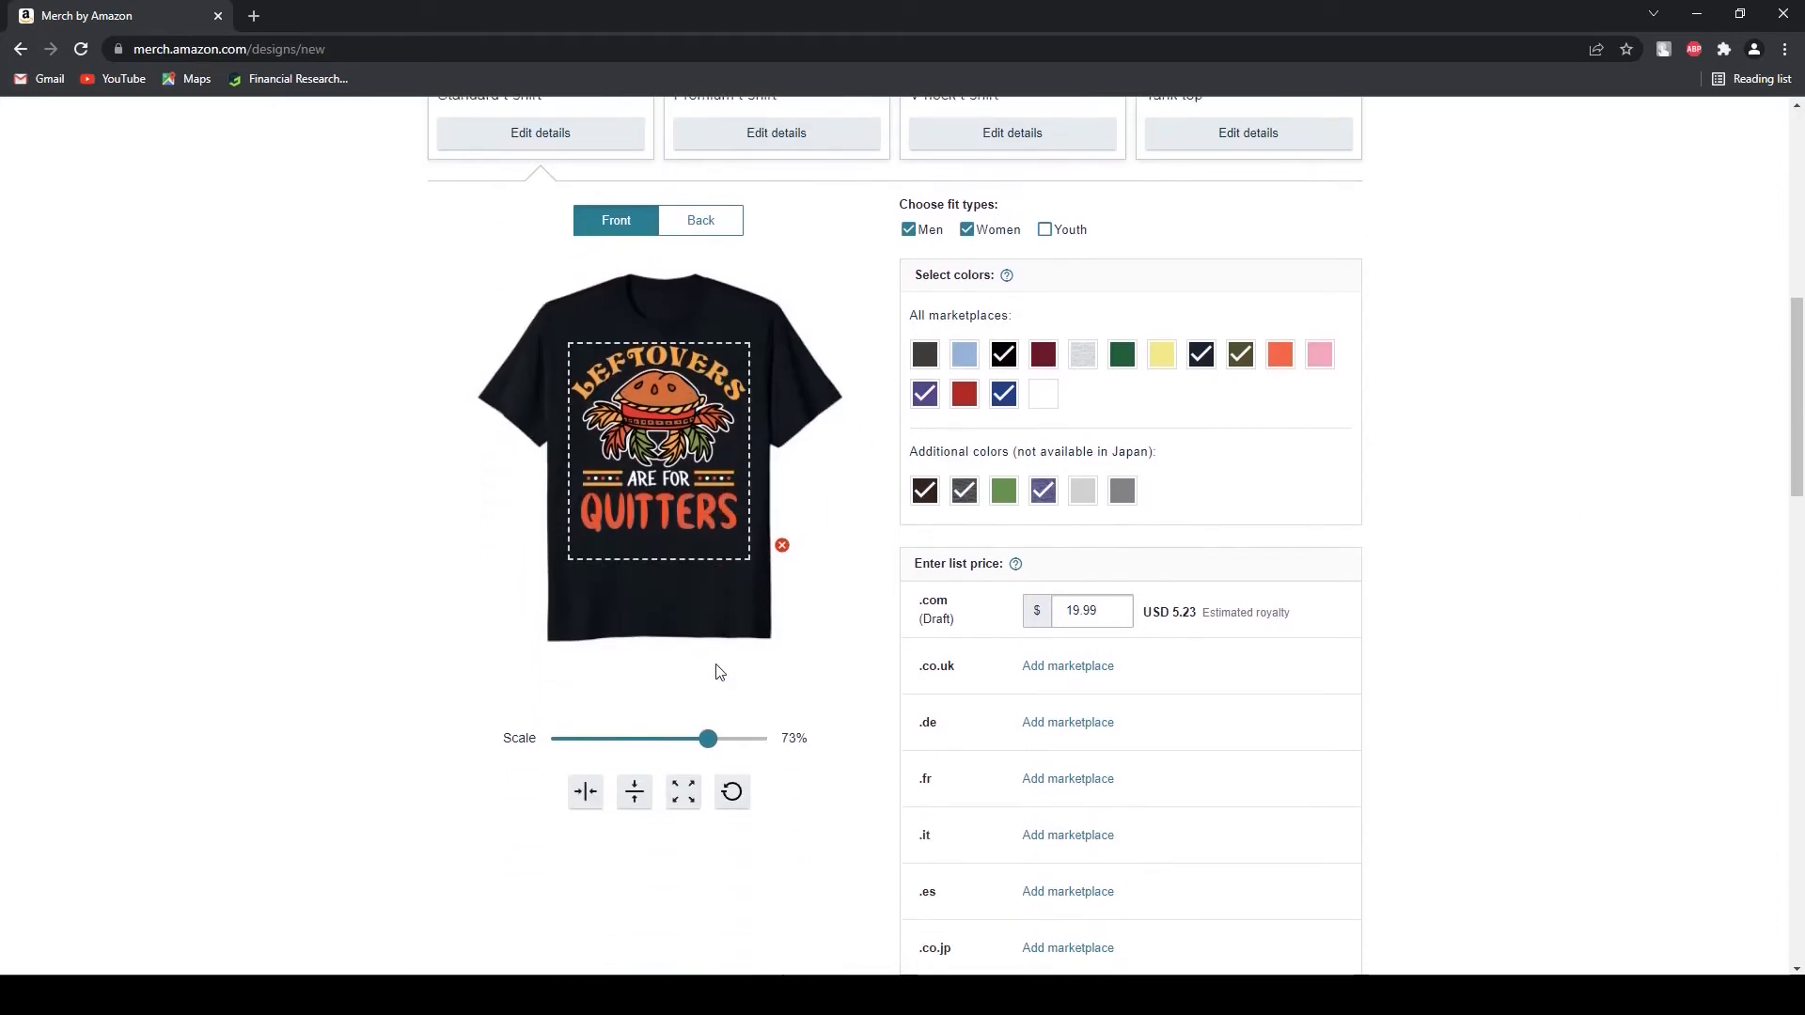
# - Check the Premium t-shirt's placement, and raise the Tank top's design to its print area's upper edge, centred horizontally
pyautogui.scroll(4, 722, 708)
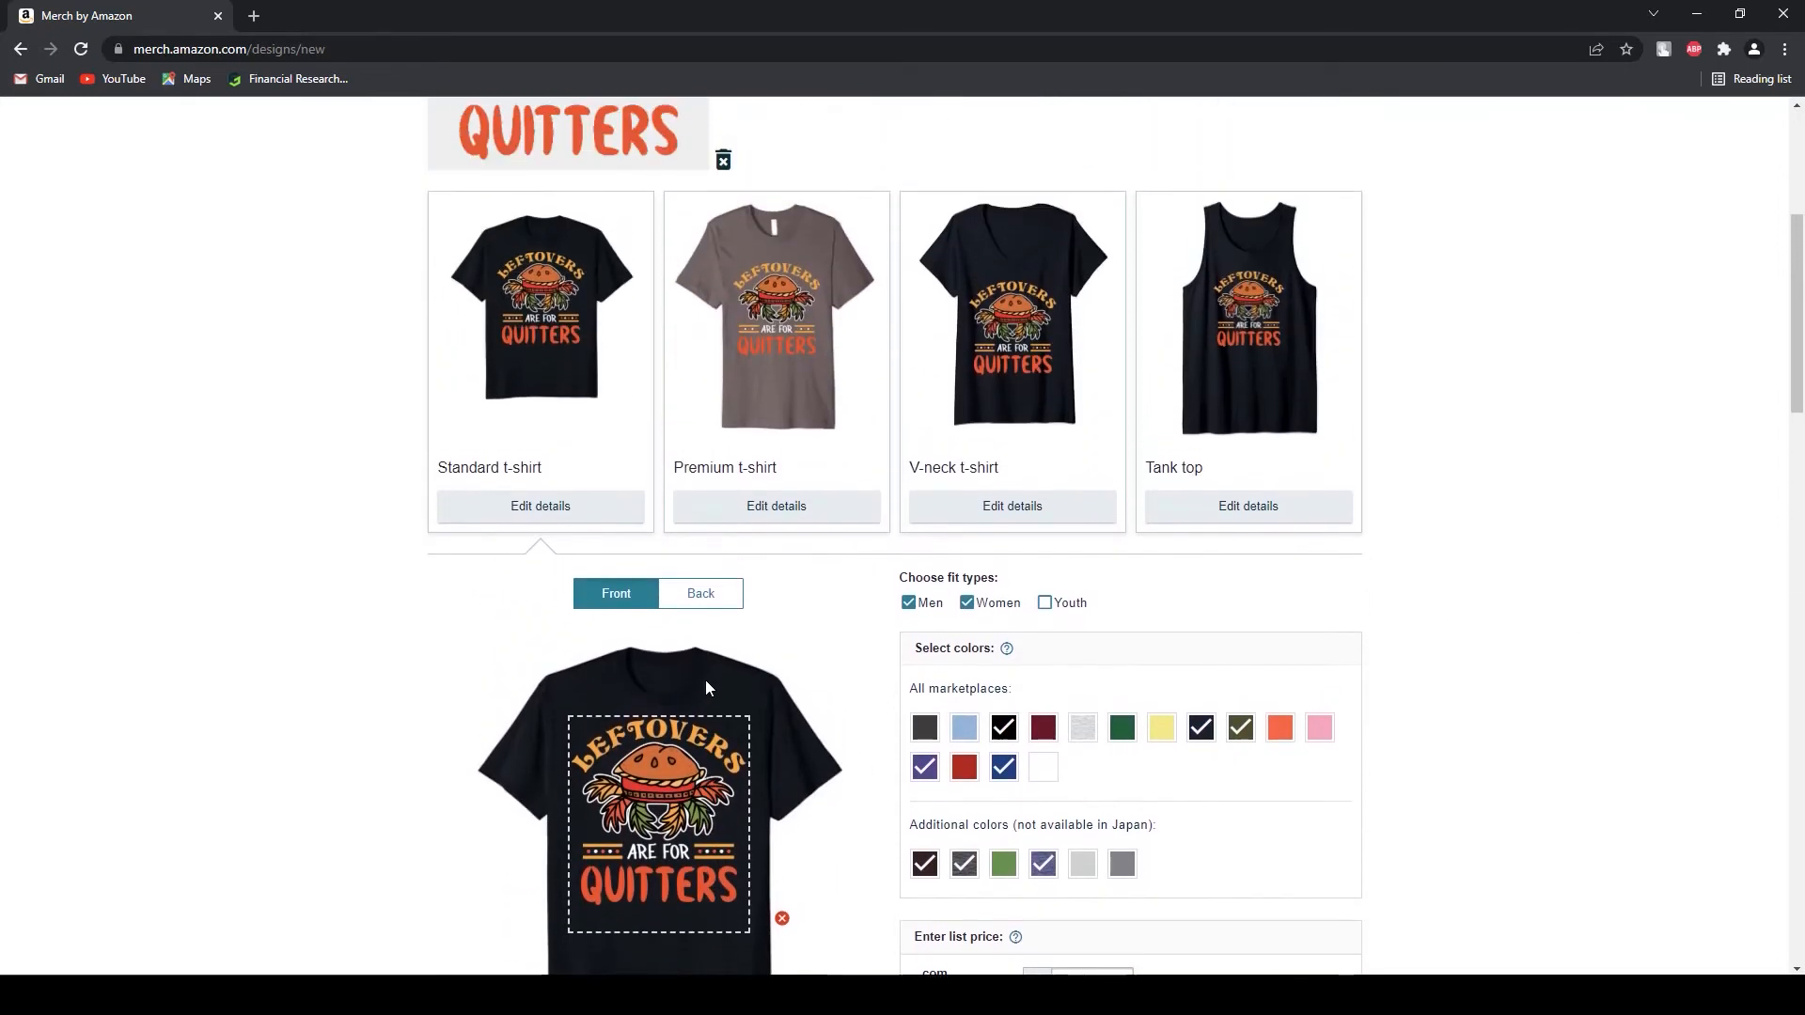
pyautogui.click(776, 507)
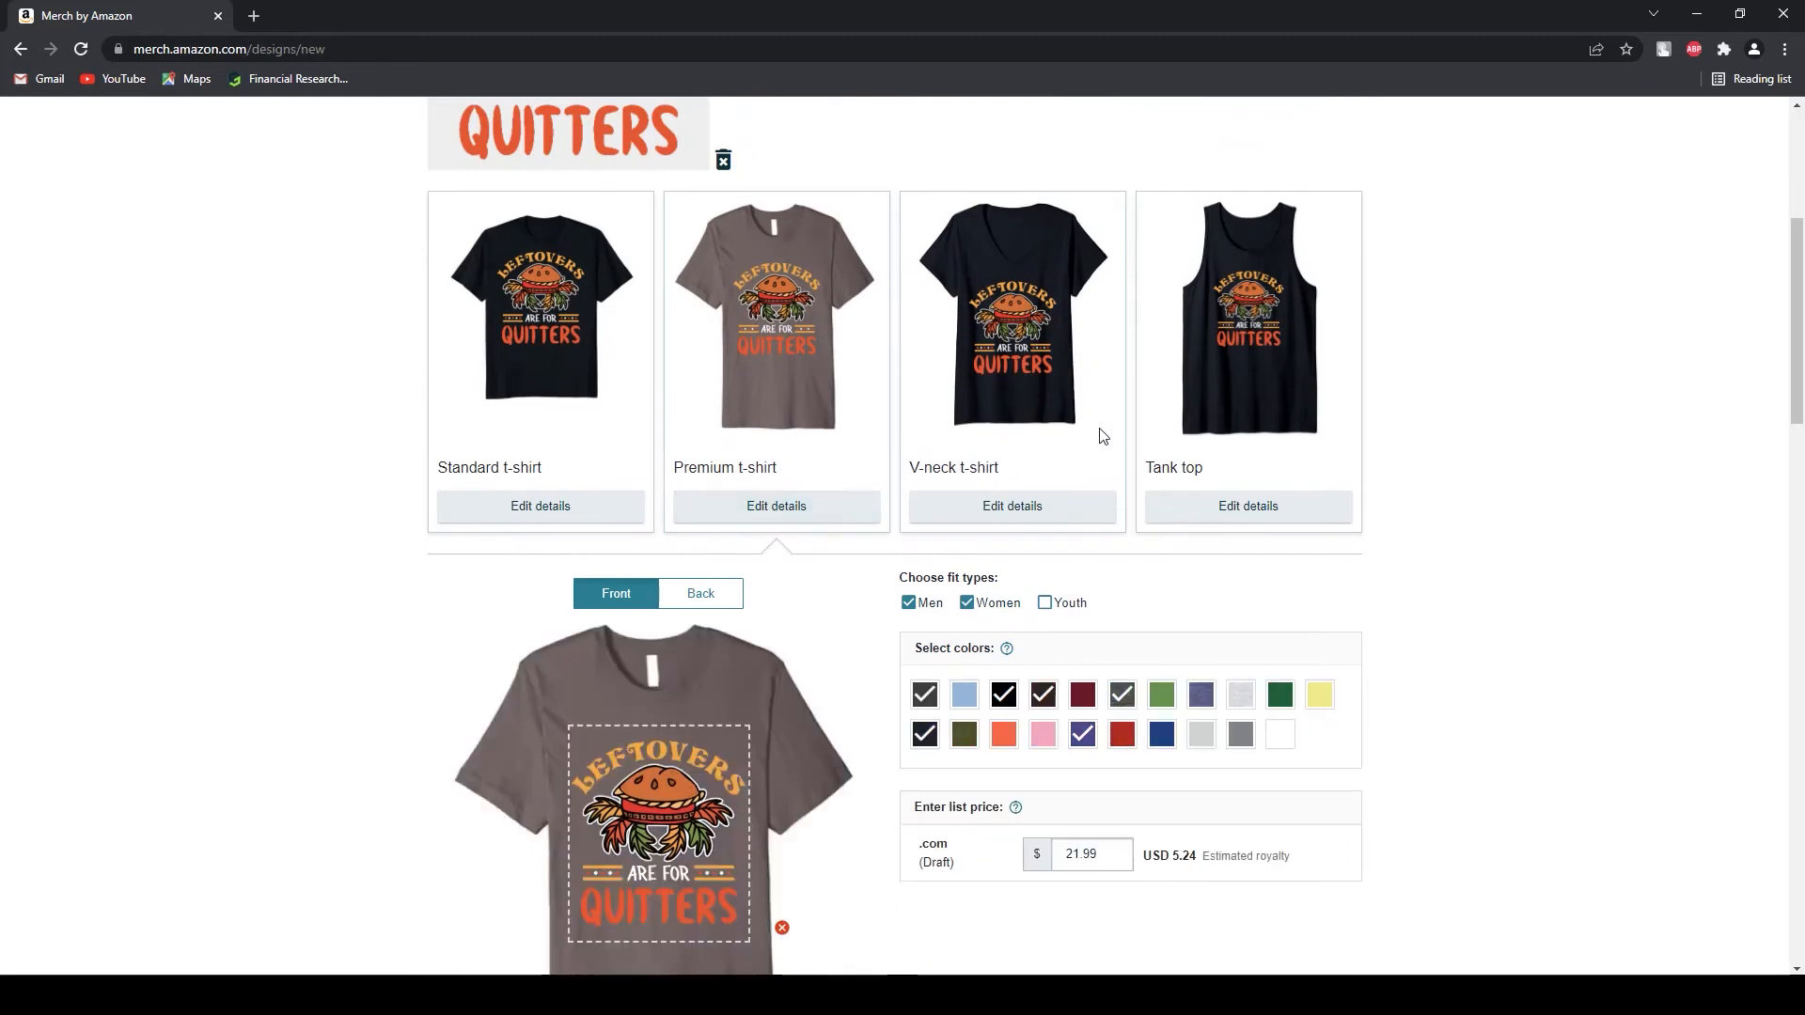
pyautogui.click(1264, 507)
pyautogui.scroll(-2, 691, 690)
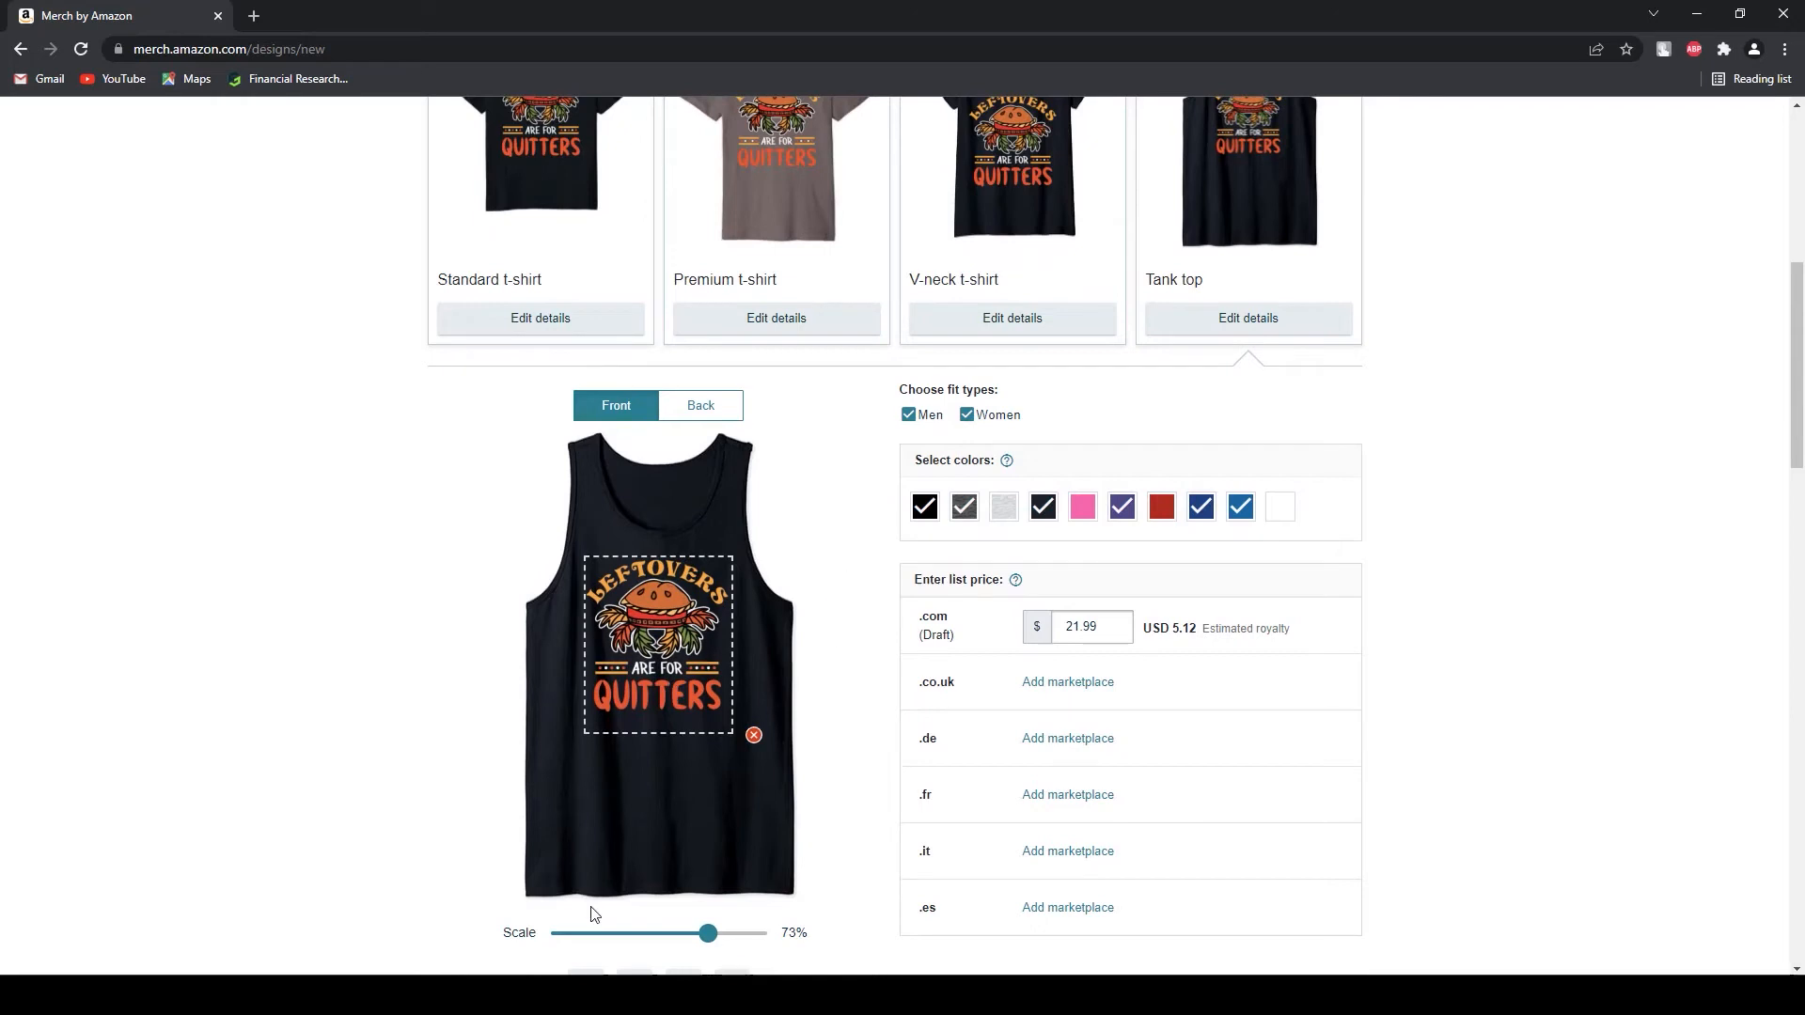
pyautogui.scroll(-1, 625, 883)
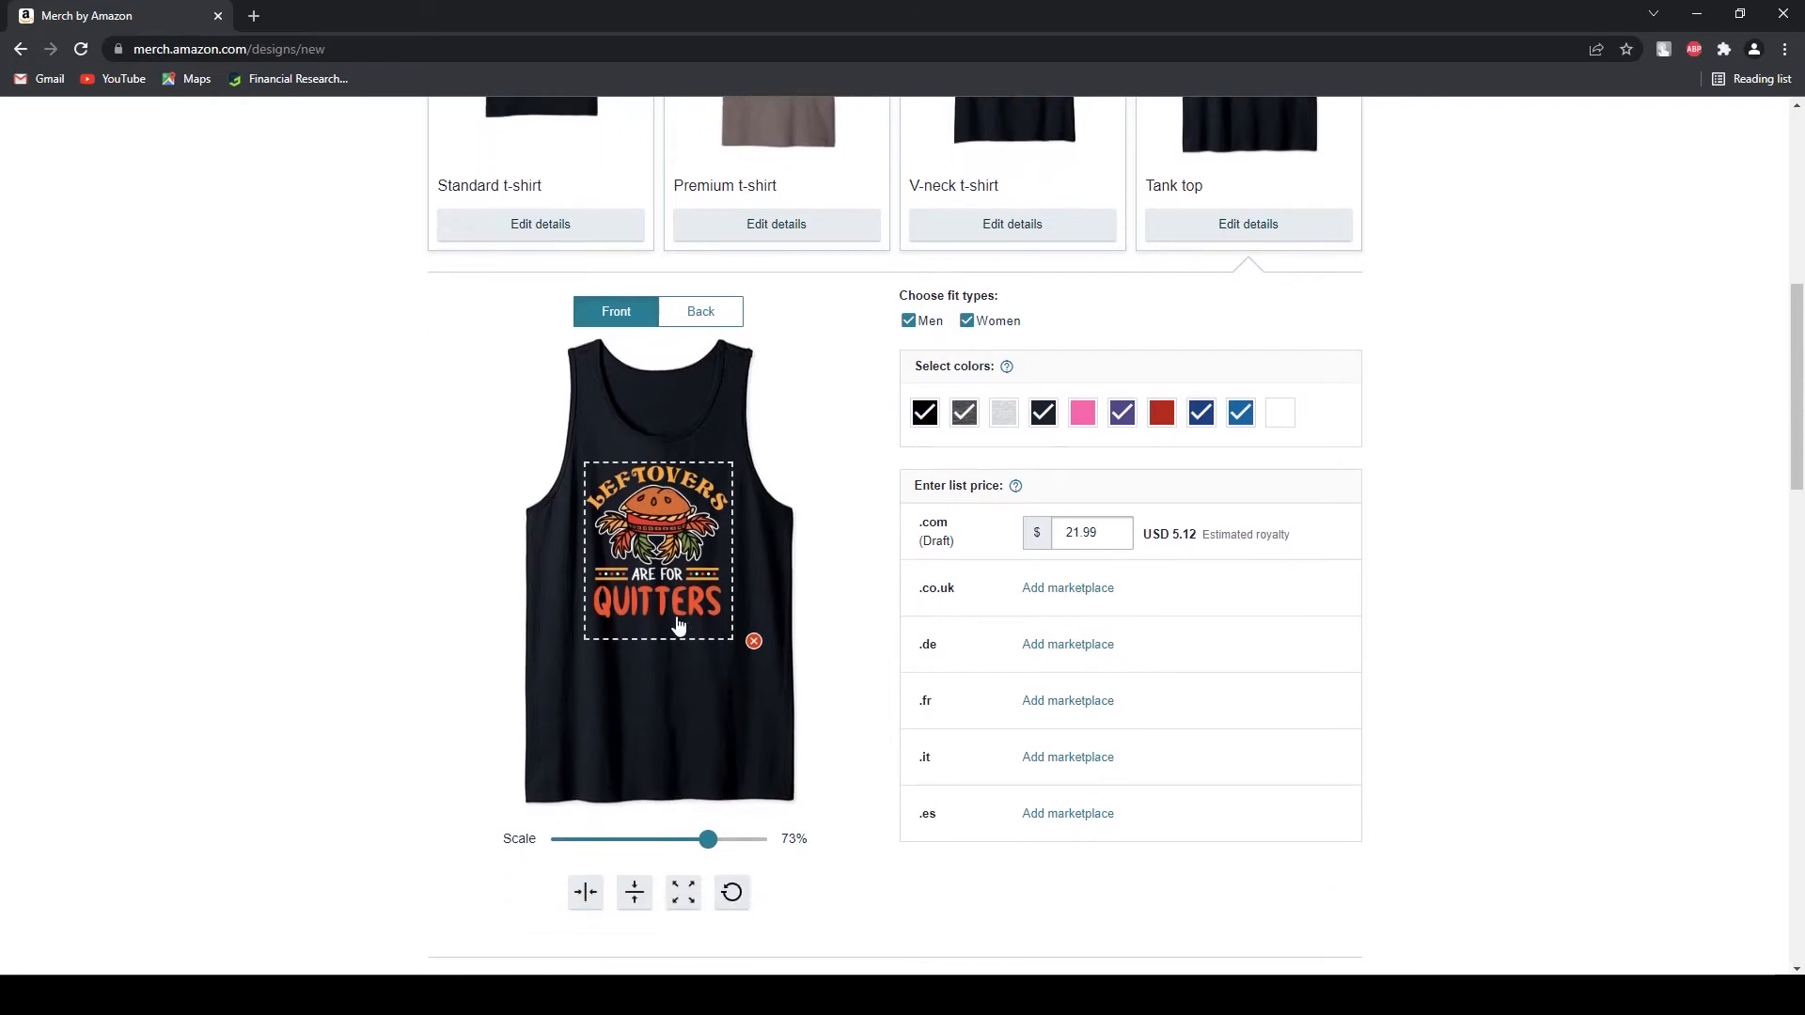
pyautogui.click(586, 893)
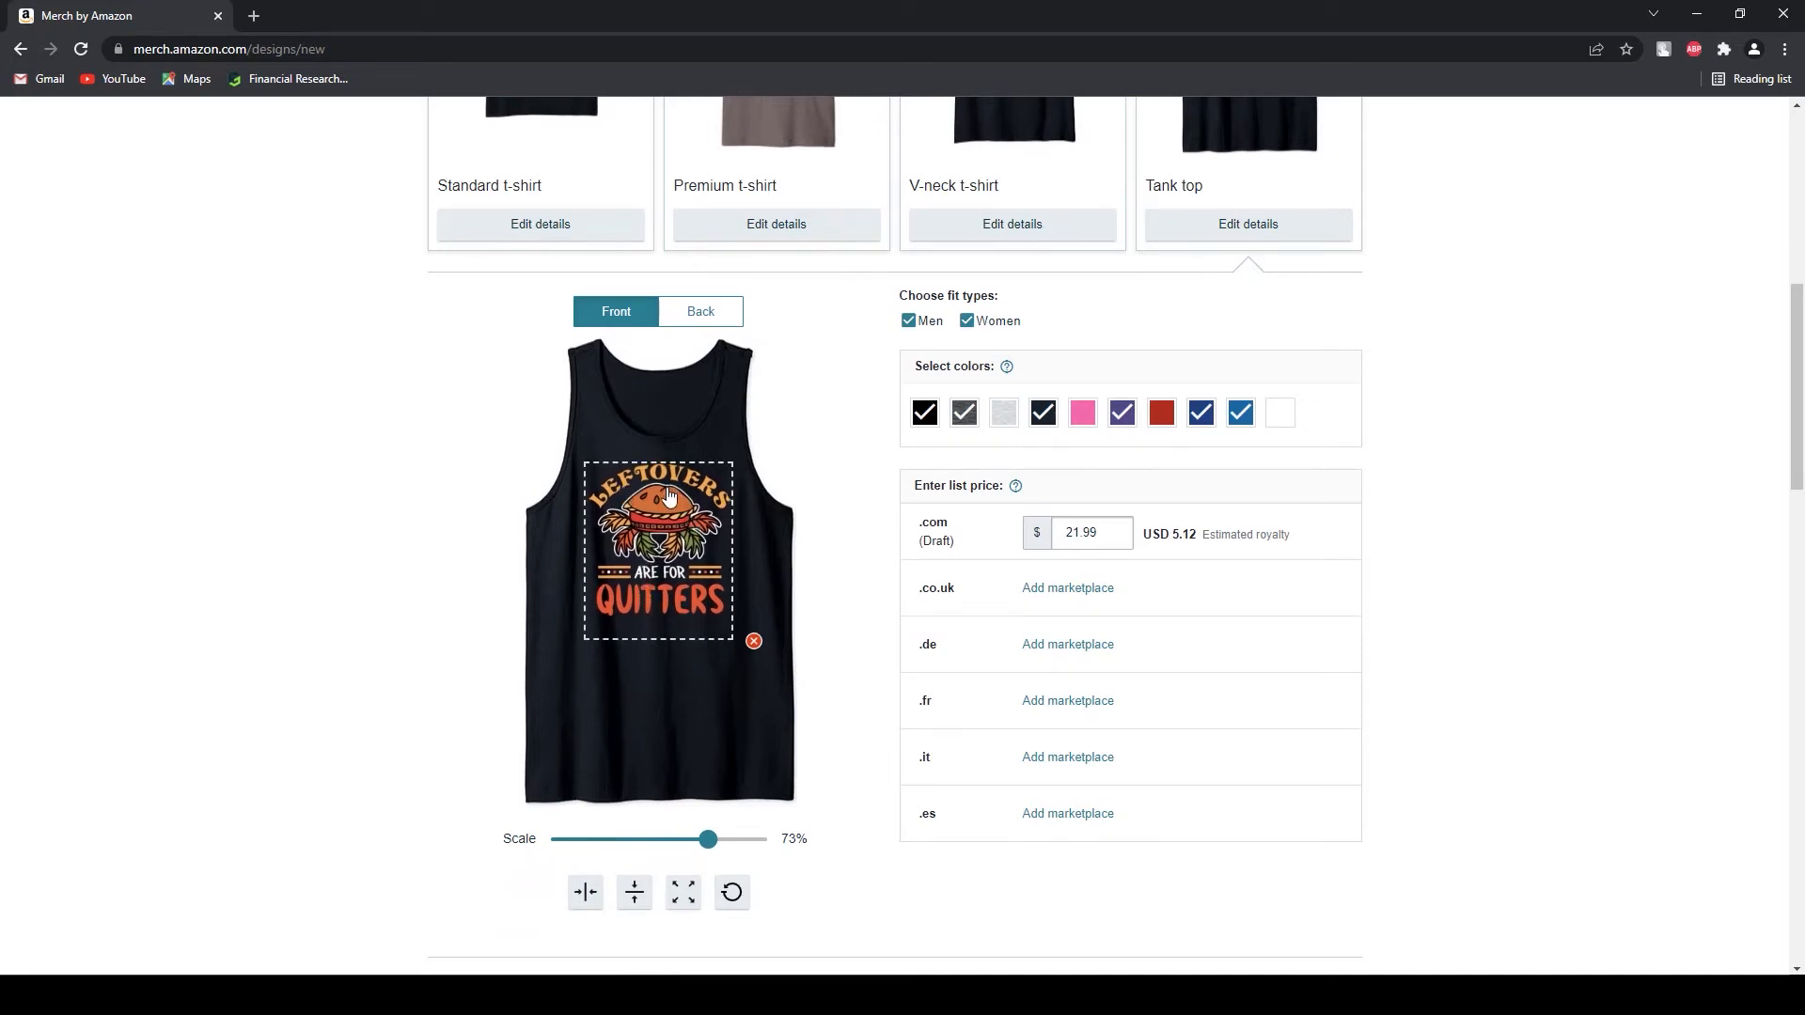
pyautogui.click(586, 895)
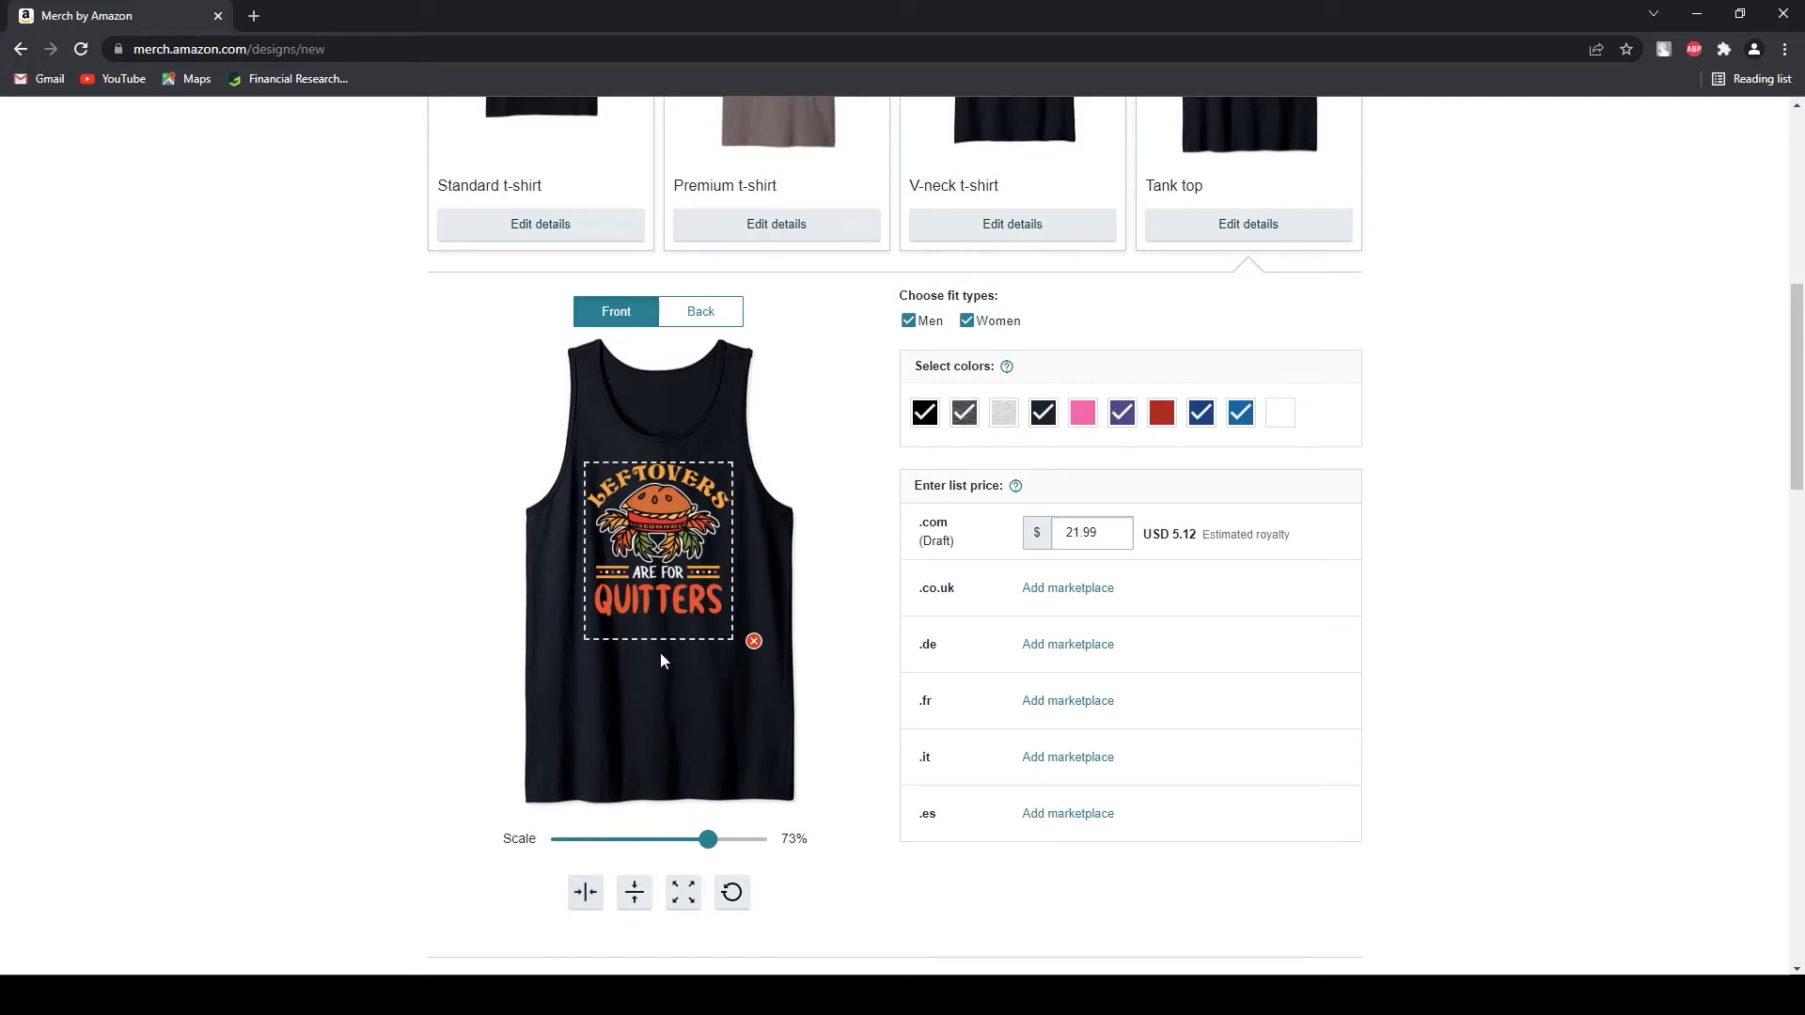
pyautogui.scroll(3, 695, 550)
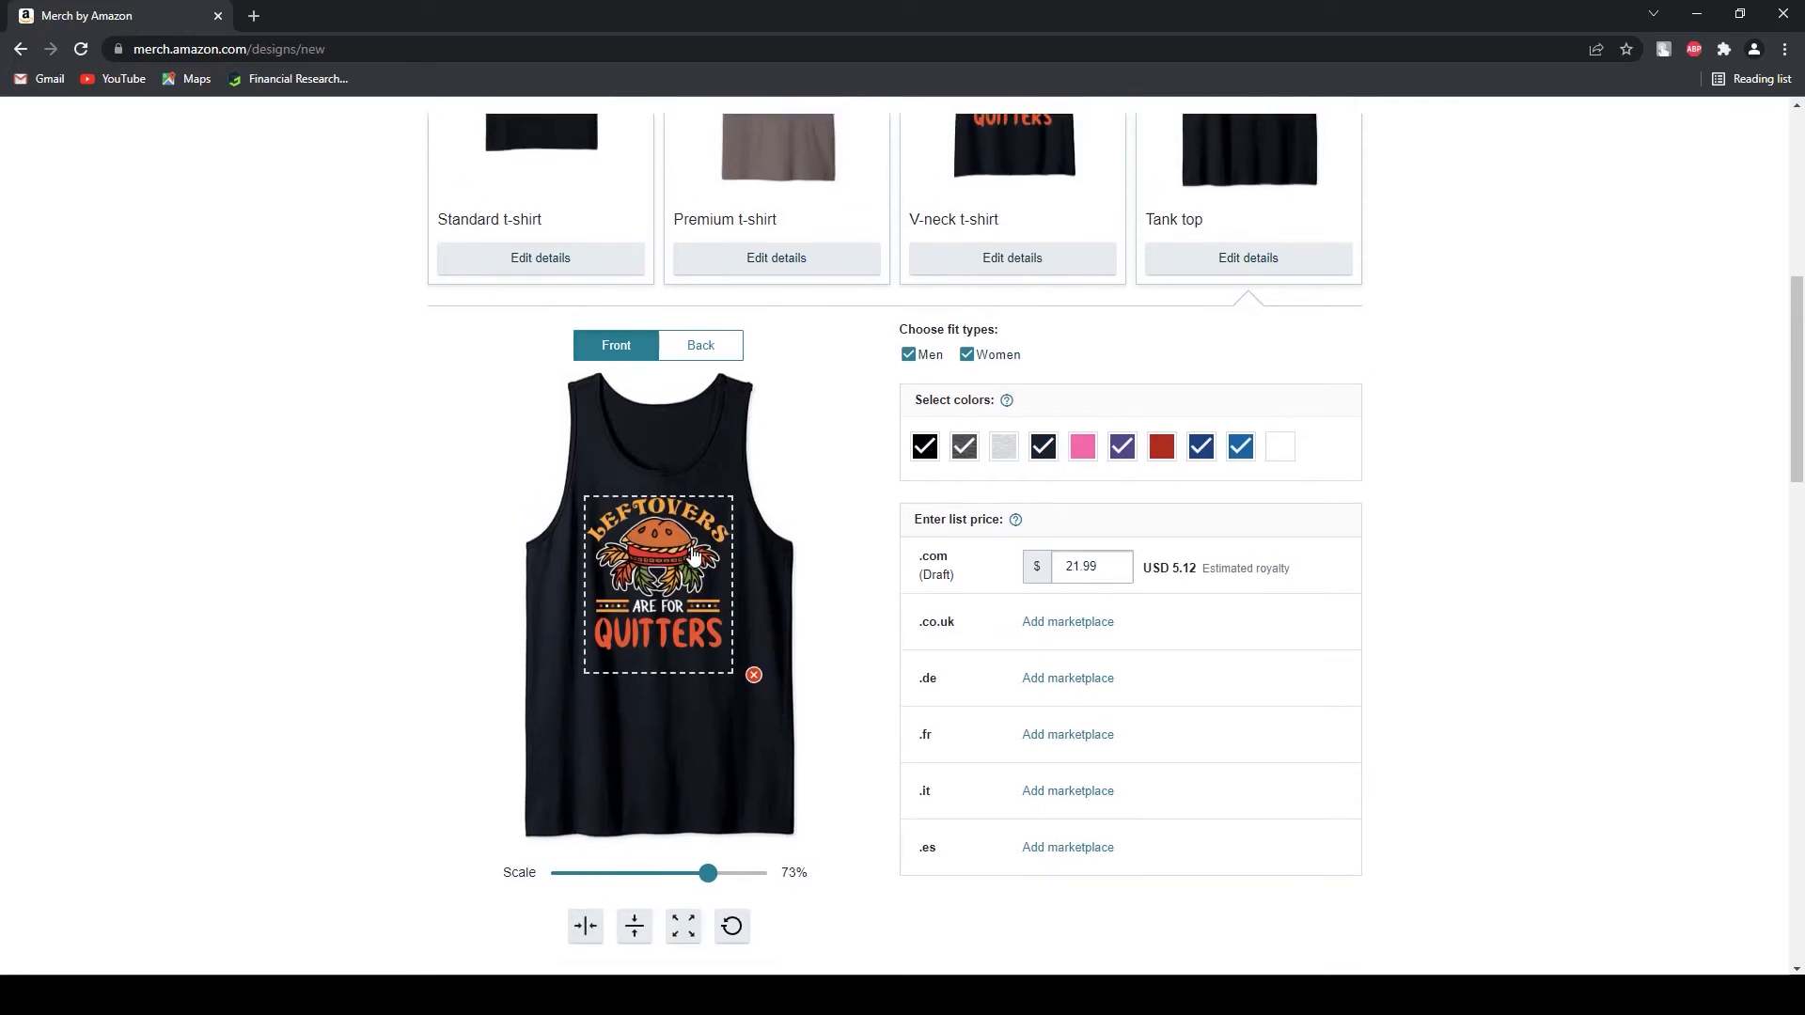
pyautogui.scroll(-3, 1213, 515)
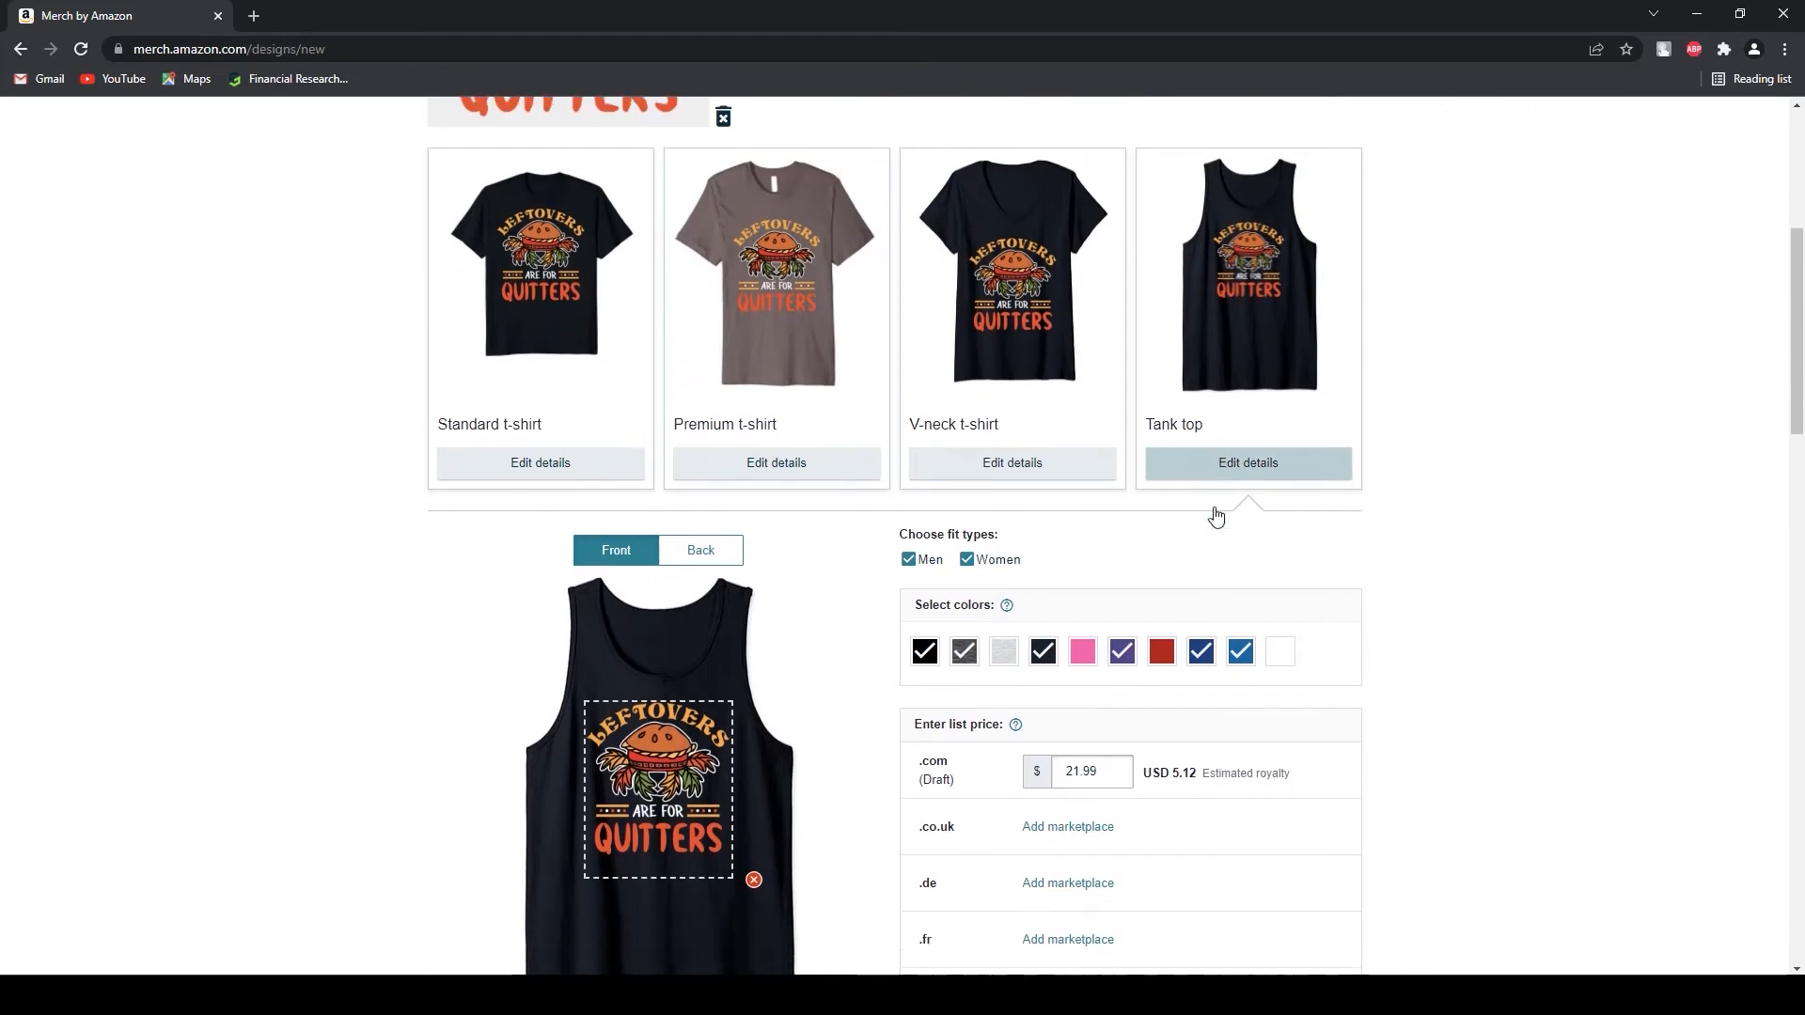
pyautogui.scroll(2, 1261, 414)
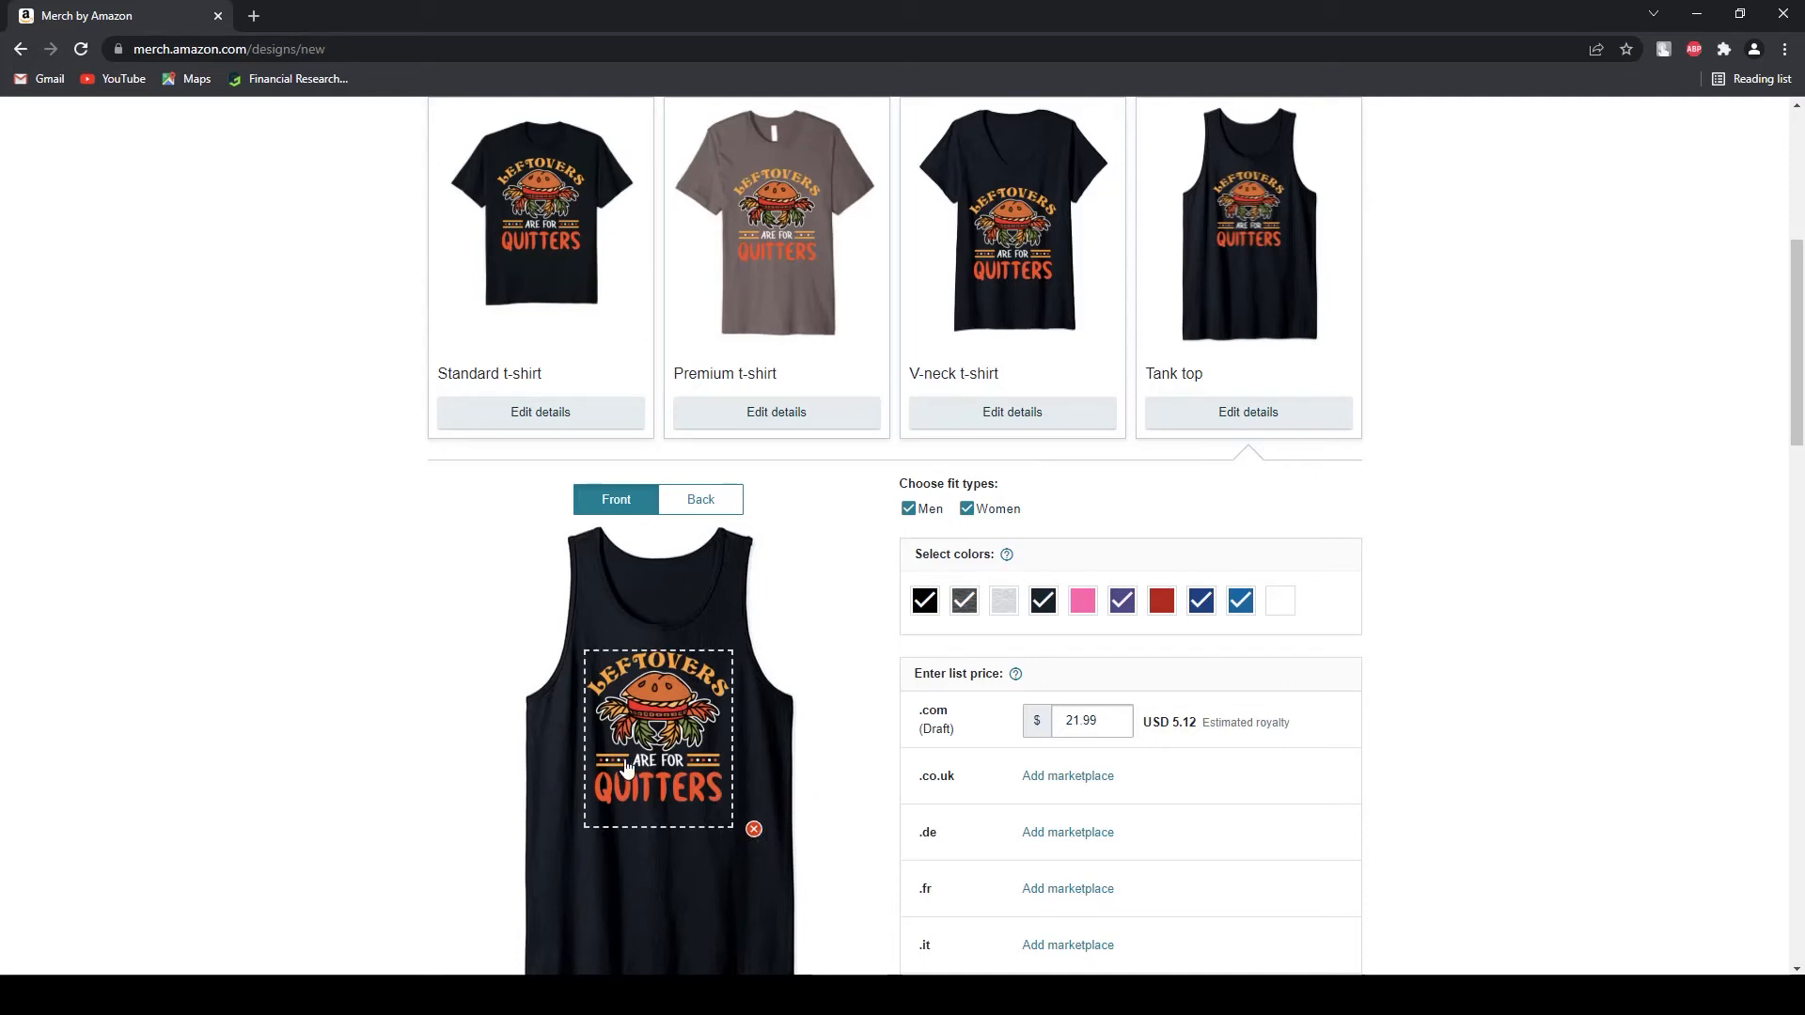
# - Close the Tank top's details and open the Zip hoodie's details to examine the artwork's placement across the zipper
pyautogui.click(1274, 423)
pyautogui.moveTo(1798, 362); pyautogui.dragTo(1796, 456)
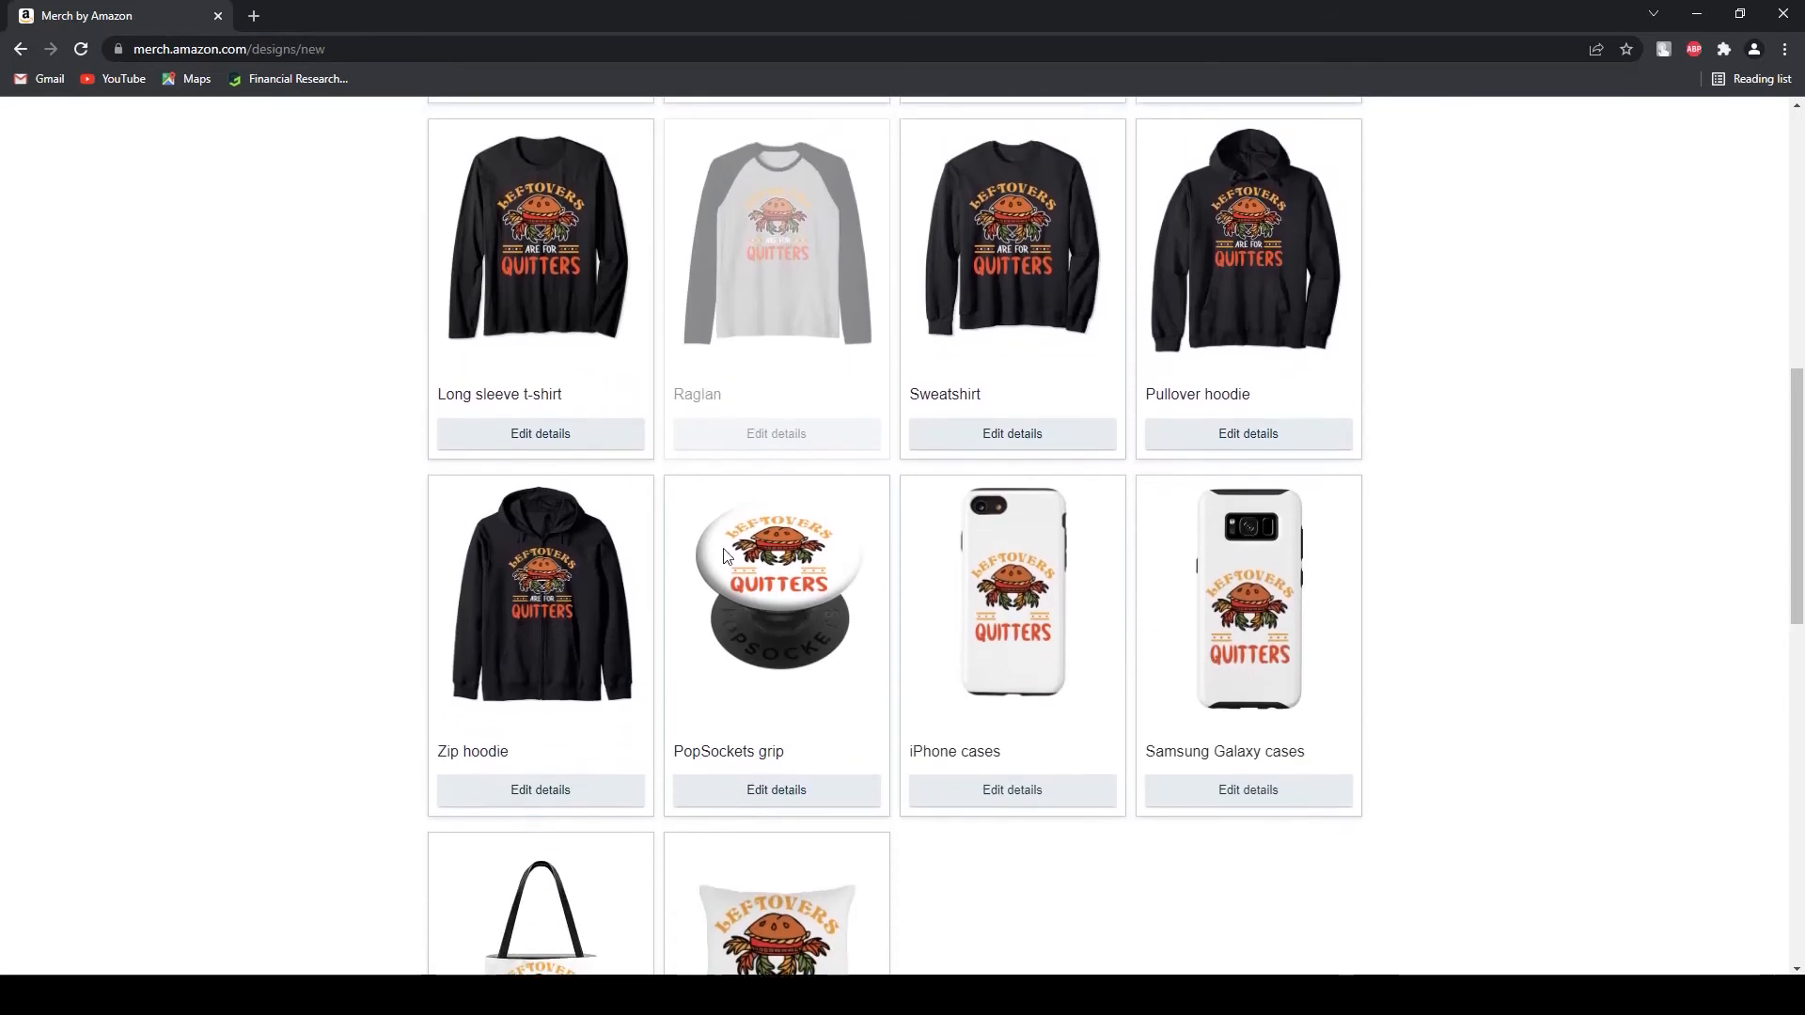
pyautogui.click(554, 795)
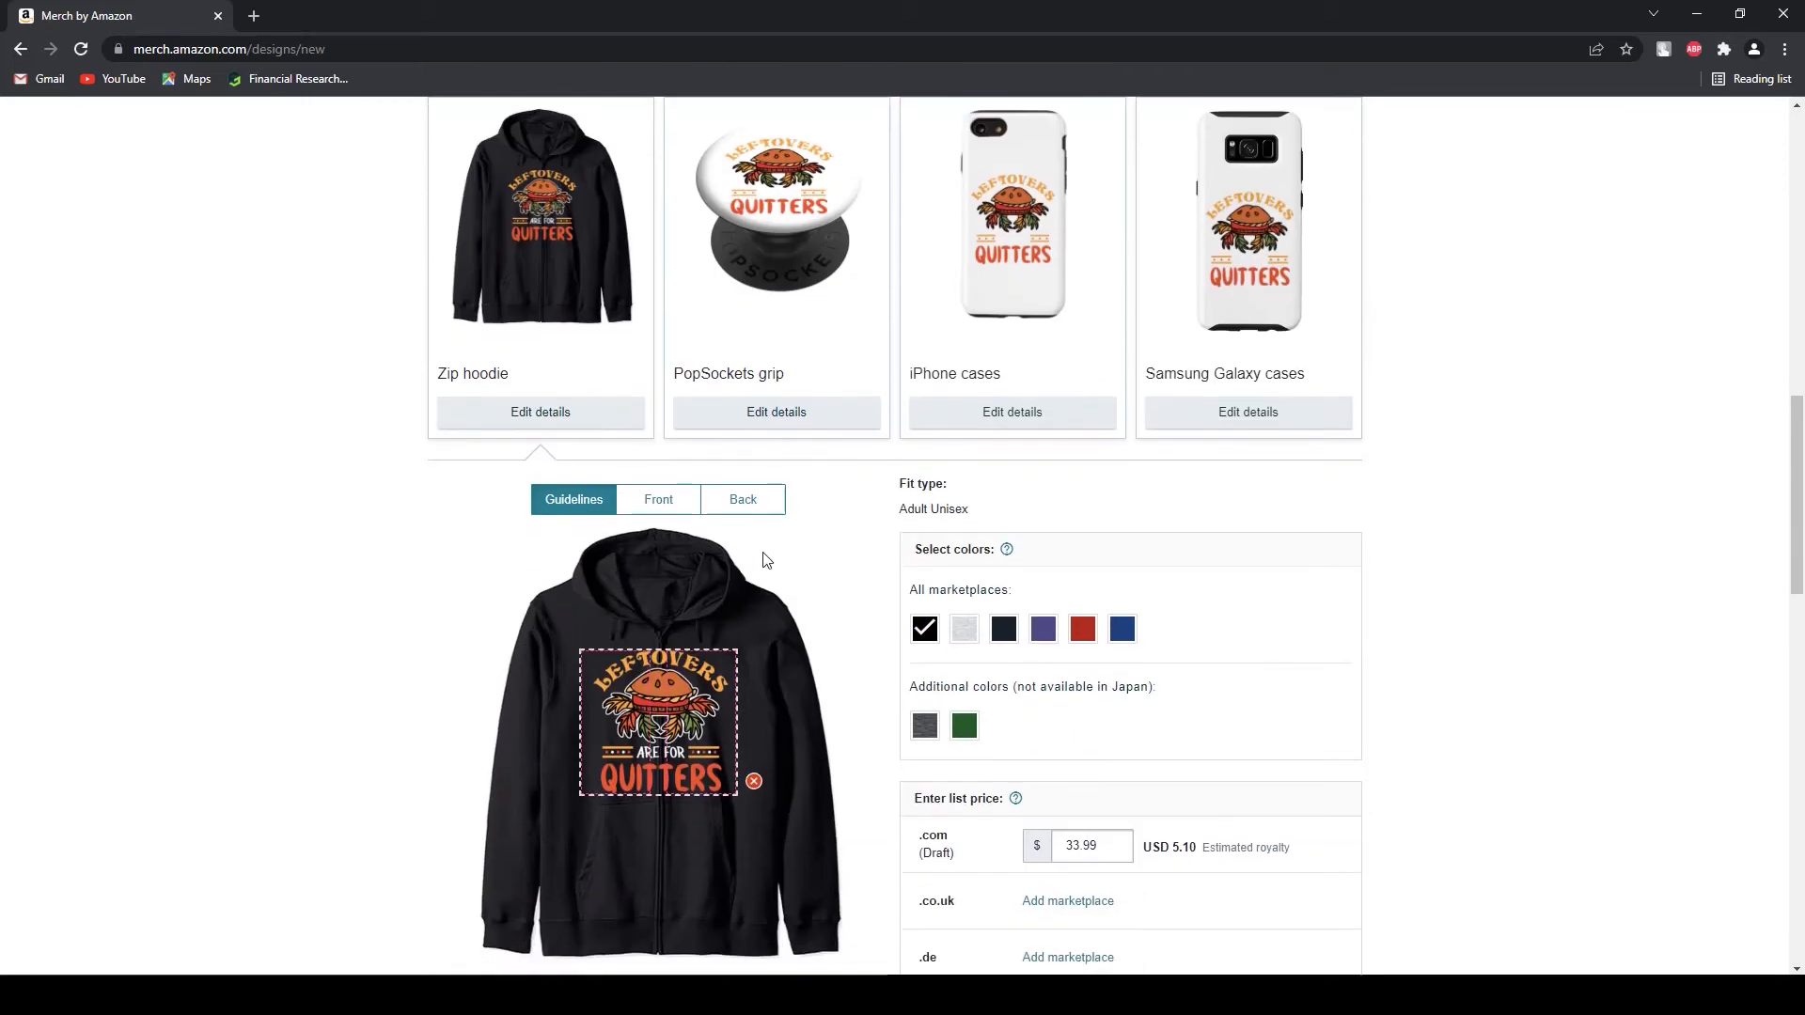
pyautogui.scroll(2, 624, 427)
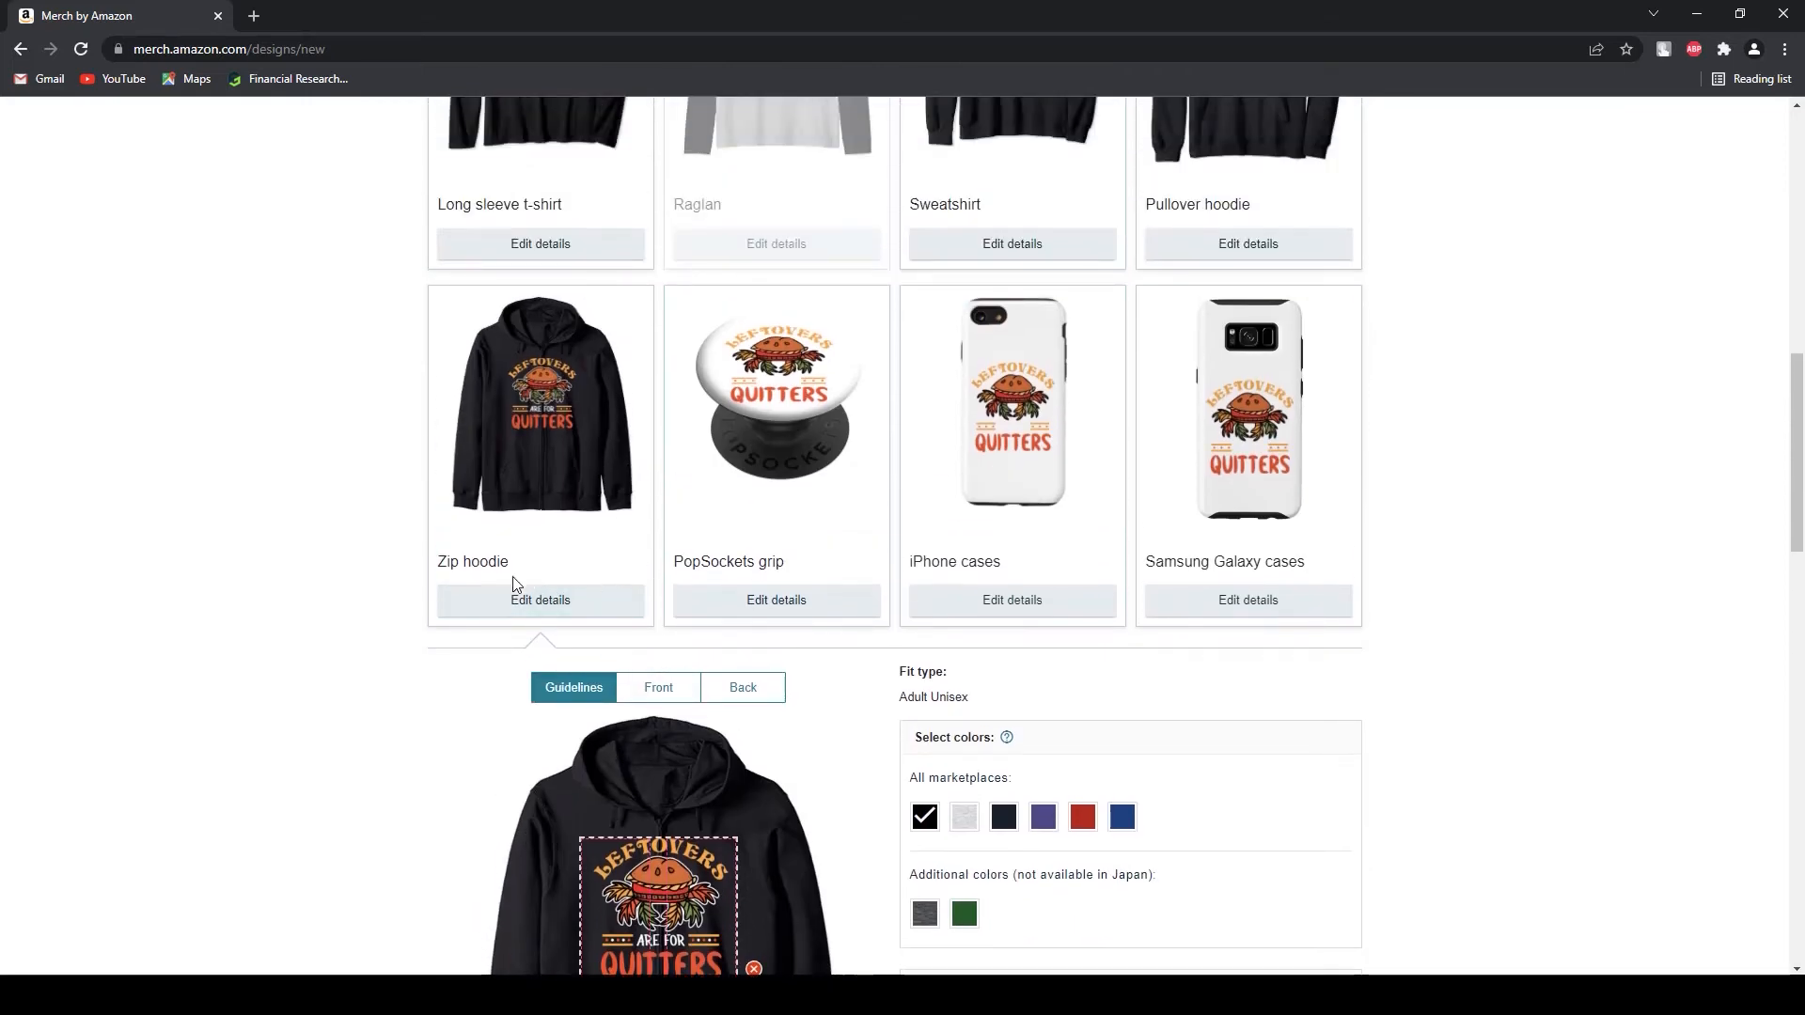
pyautogui.scroll(-1, 639, 620)
pyautogui.scroll(-1, 674, 794)
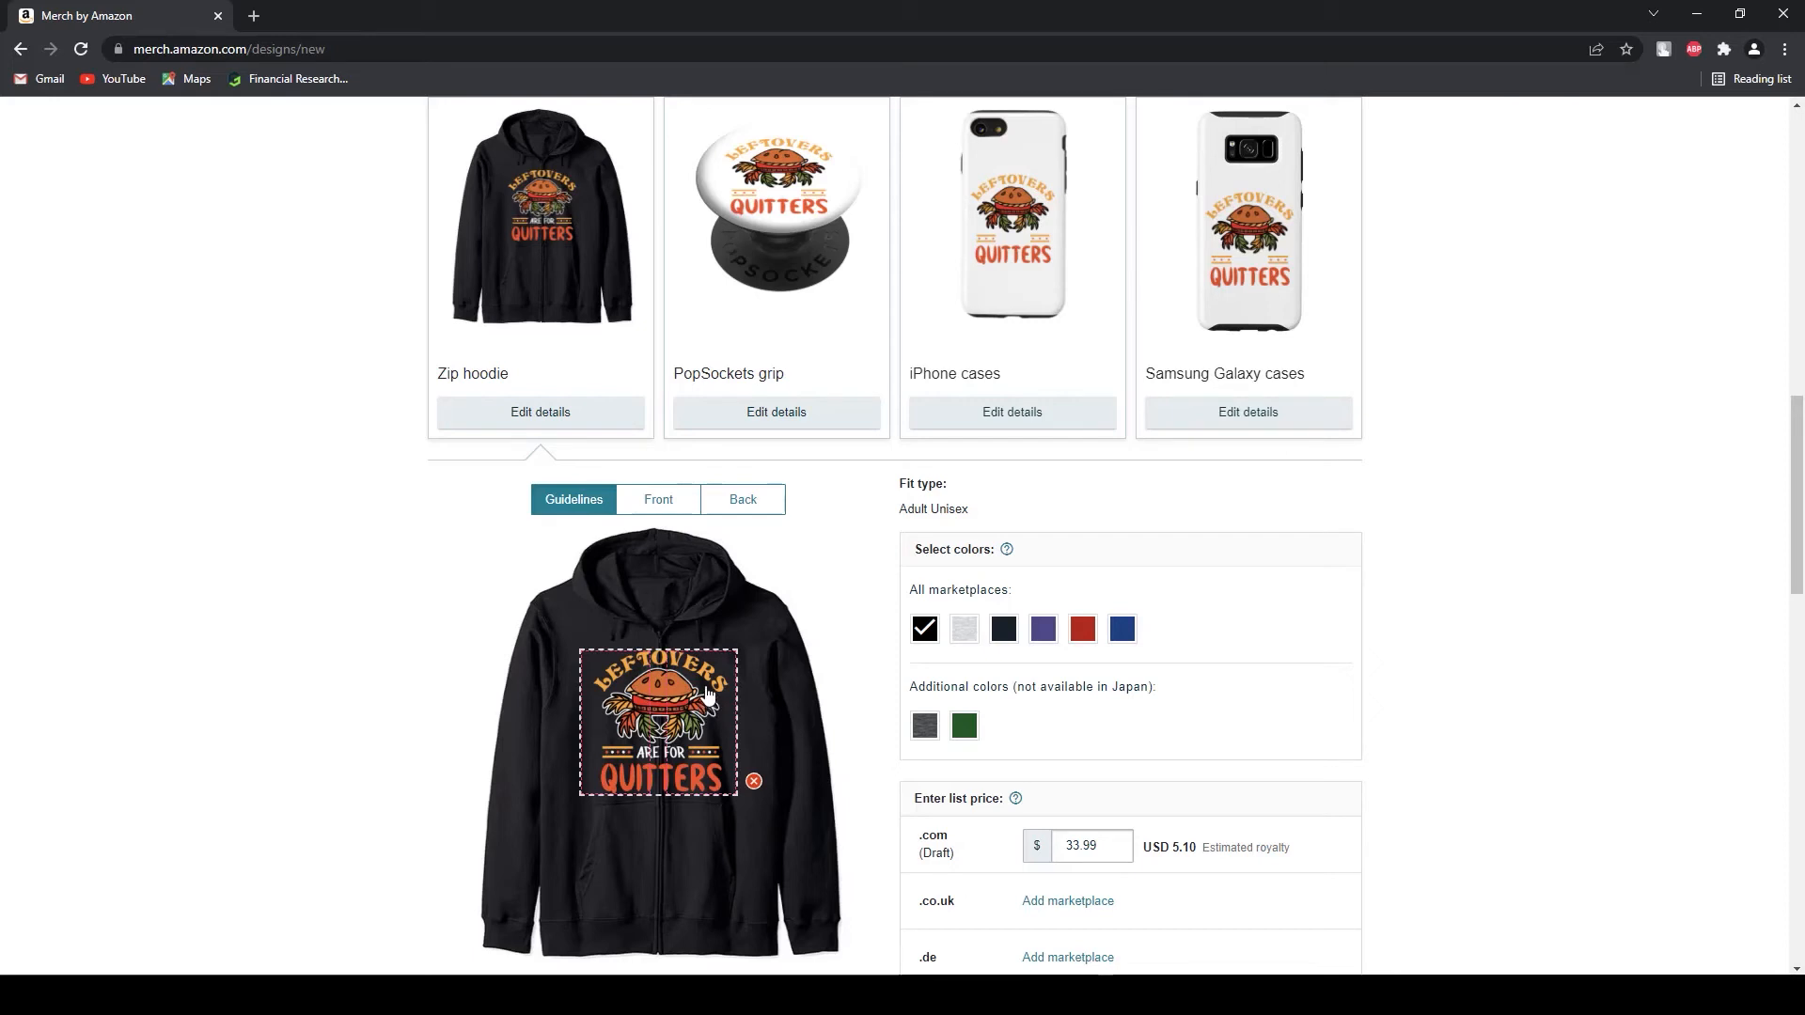
pyautogui.scroll(-1, 707, 694)
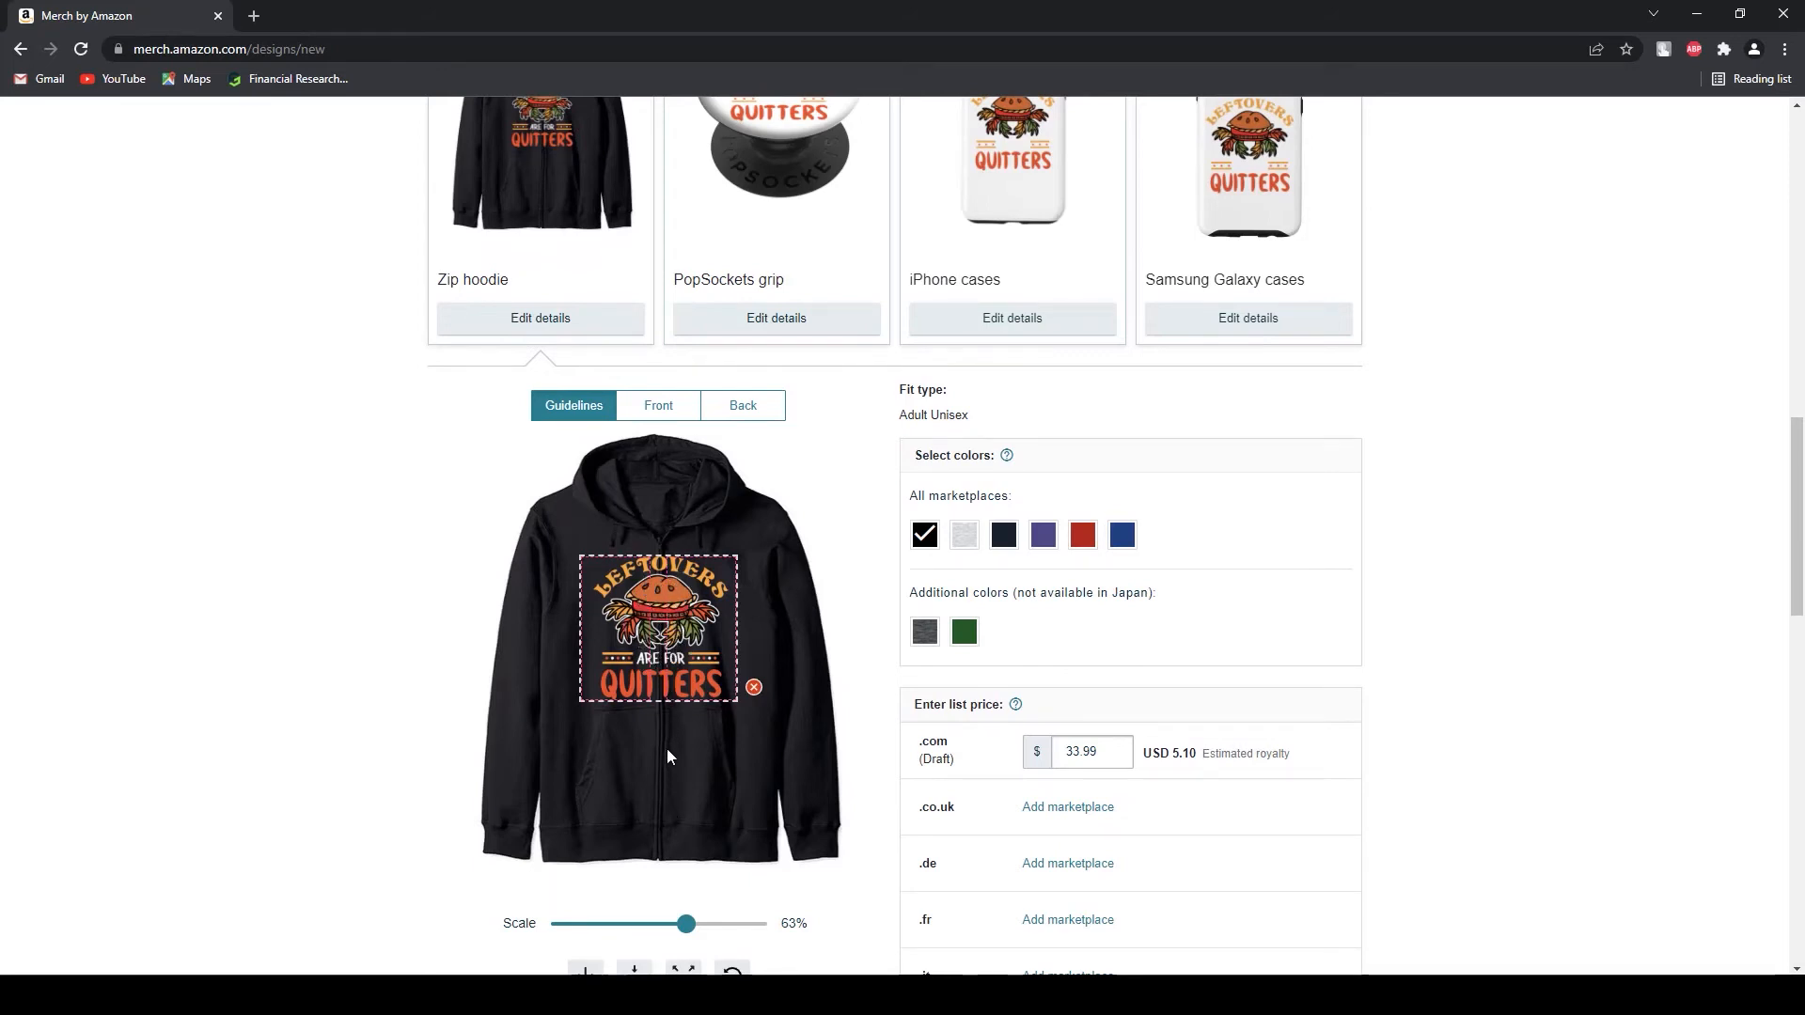
pyautogui.scroll(-1, 663, 714)
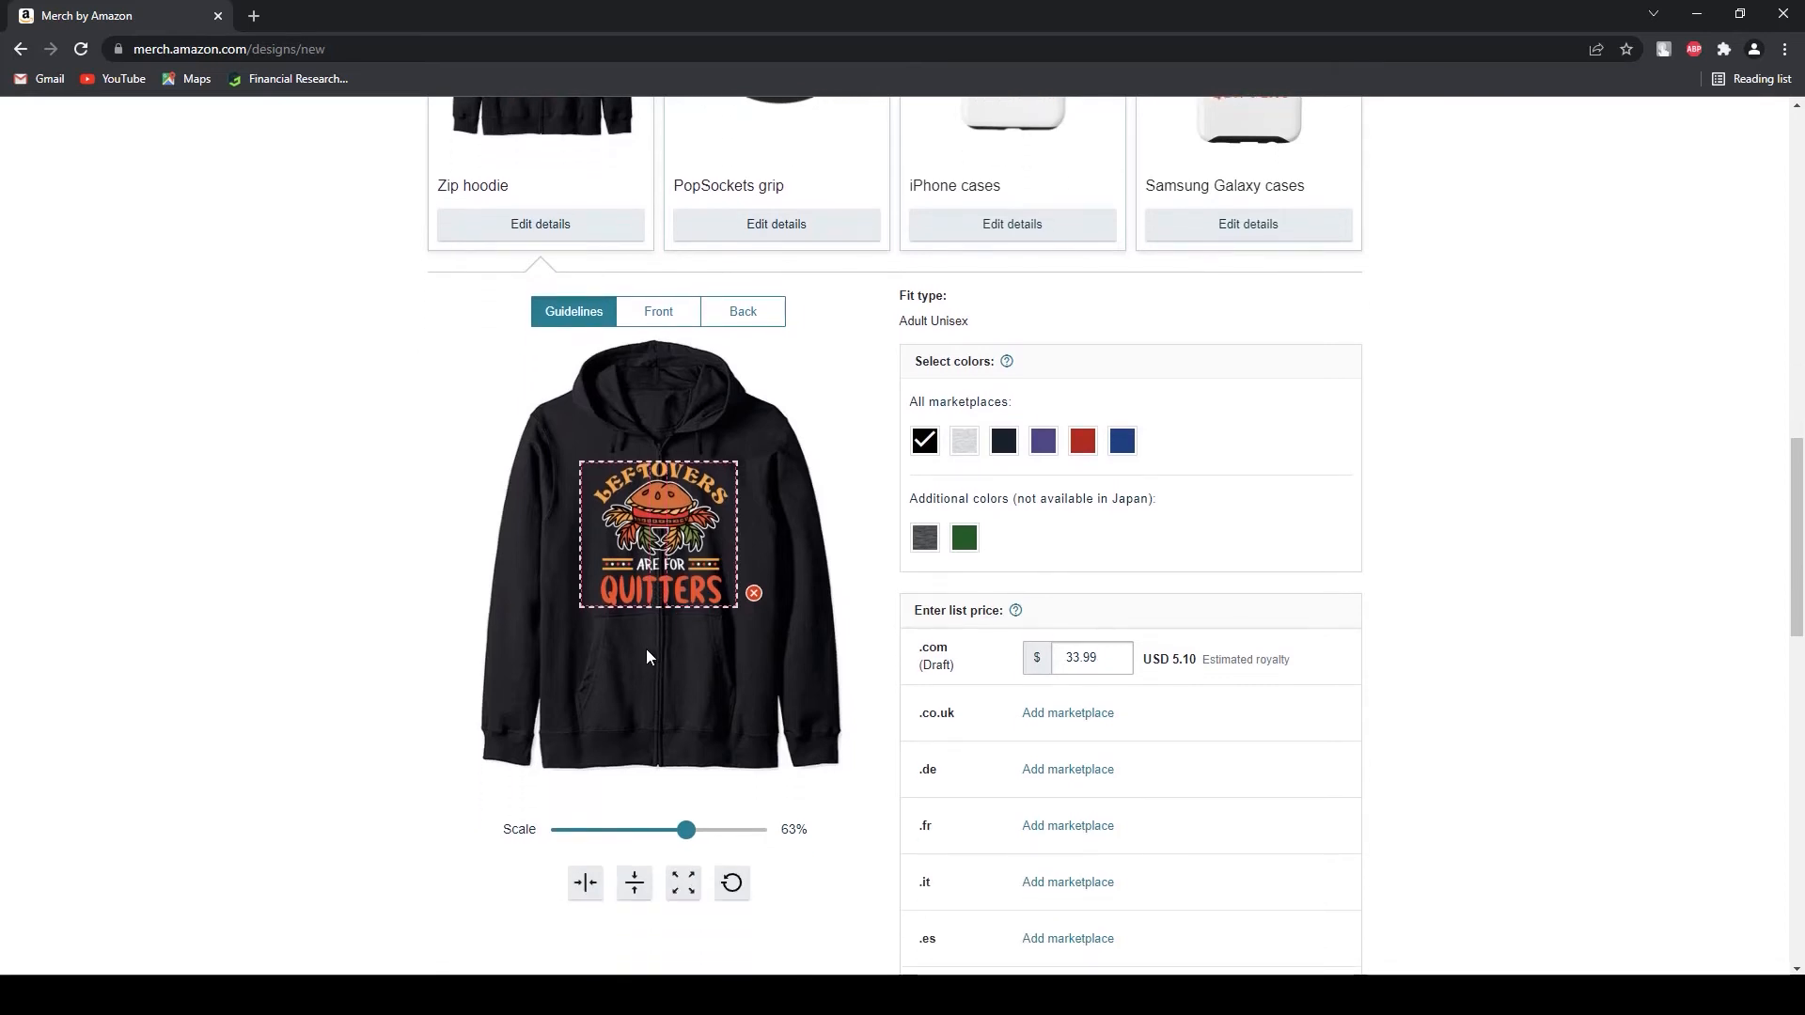
# - Try the Zip hoodie's front artwork at 31% scale on the wearer's left chest, clear of the zipper guidelines, and preview the front
pyautogui.moveTo(686, 829); pyautogui.dragTo(612, 829)
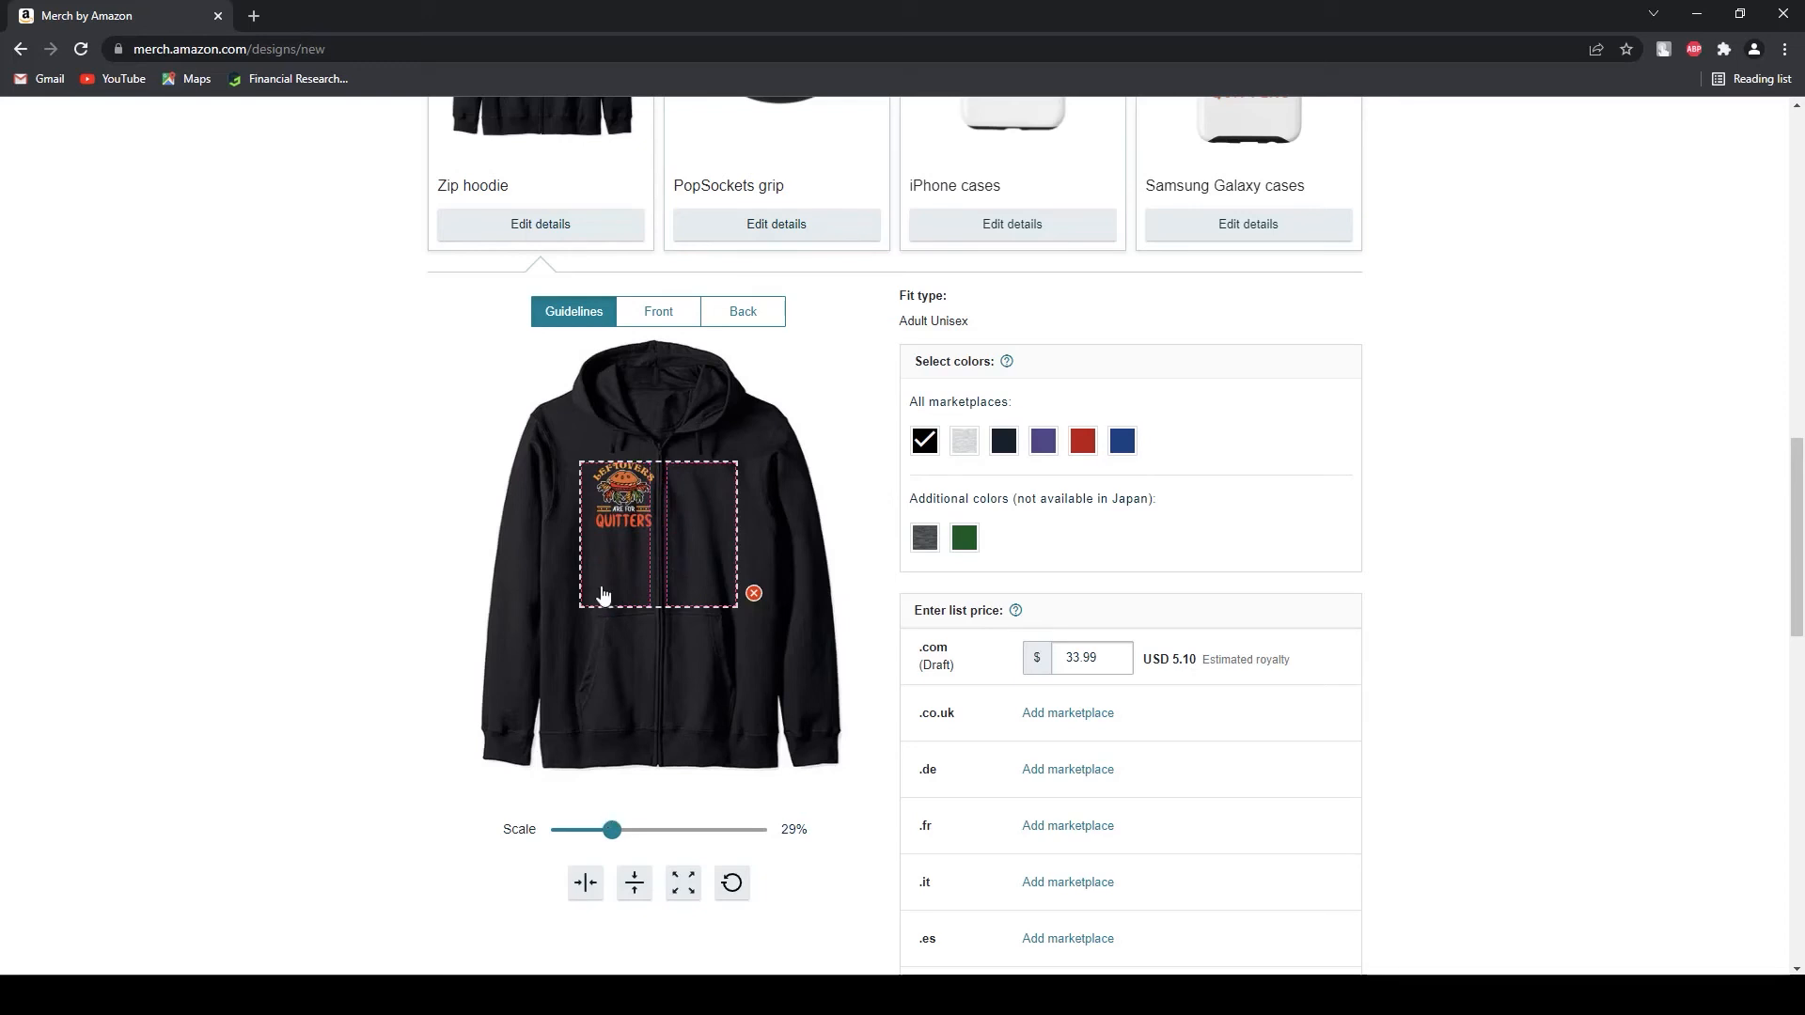
pyautogui.moveTo(628, 505); pyautogui.dragTo(705, 504)
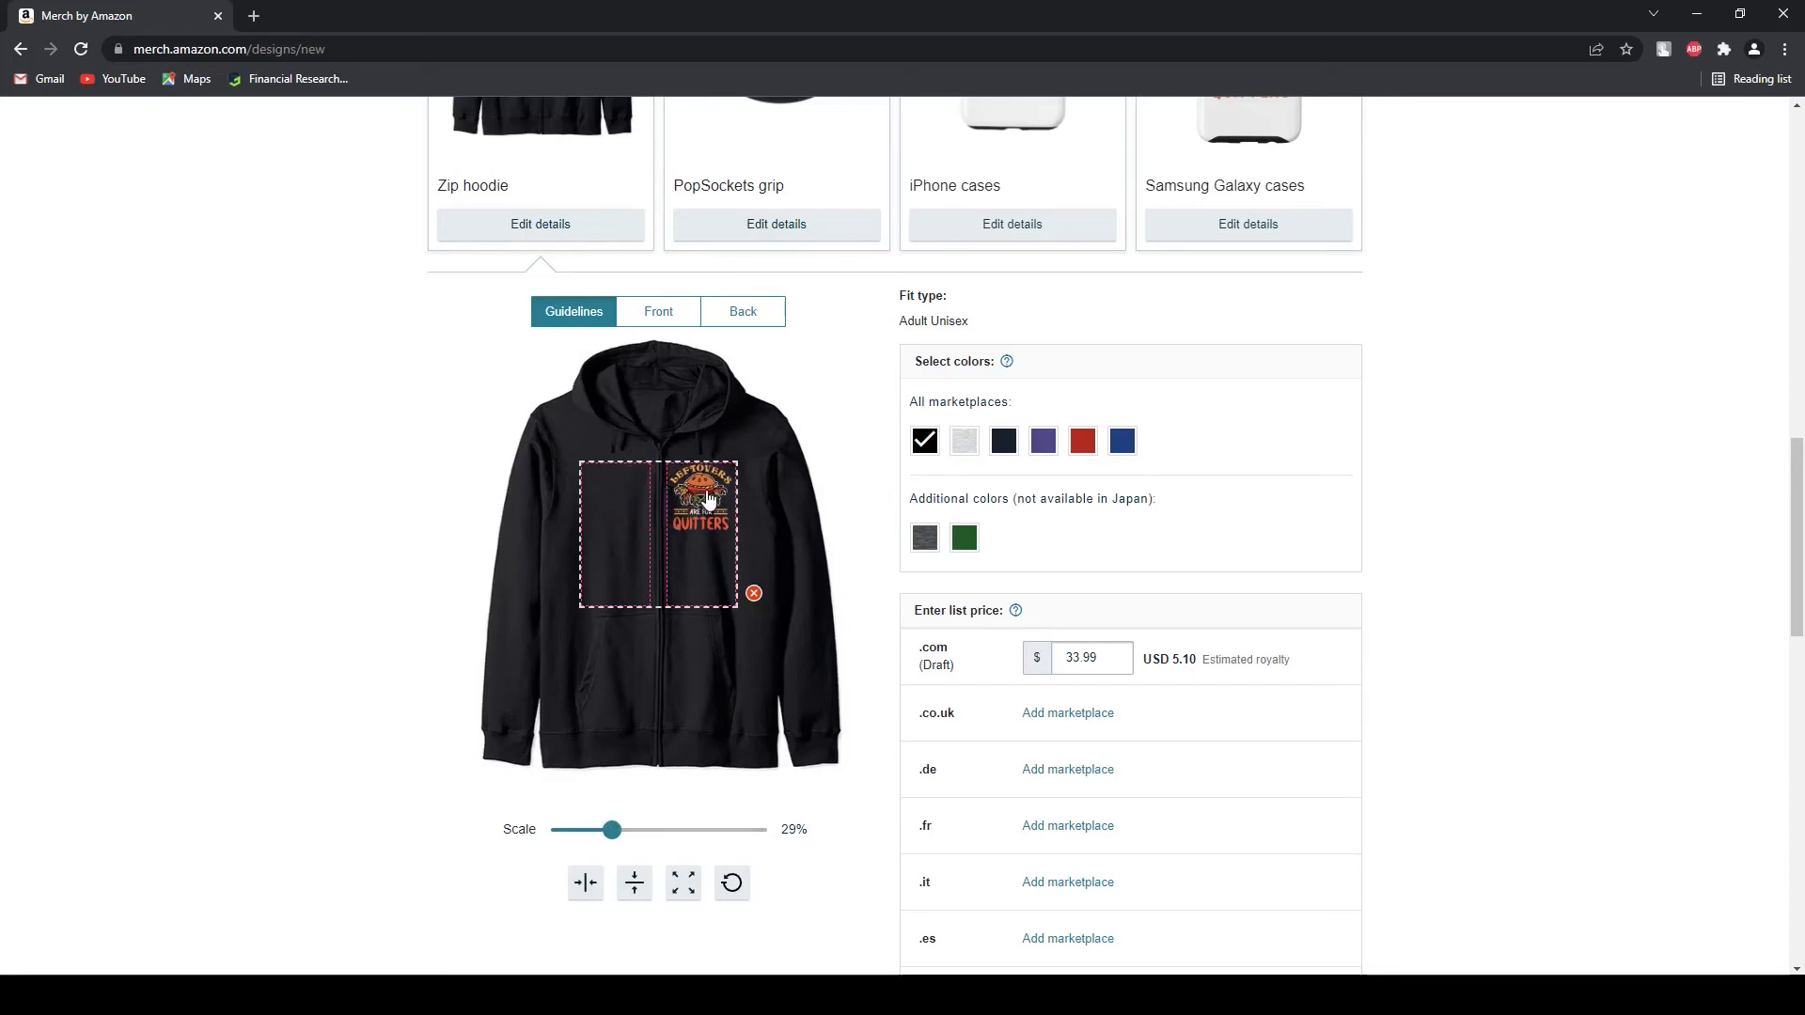
pyautogui.moveTo(703, 498); pyautogui.dragTo(705, 500)
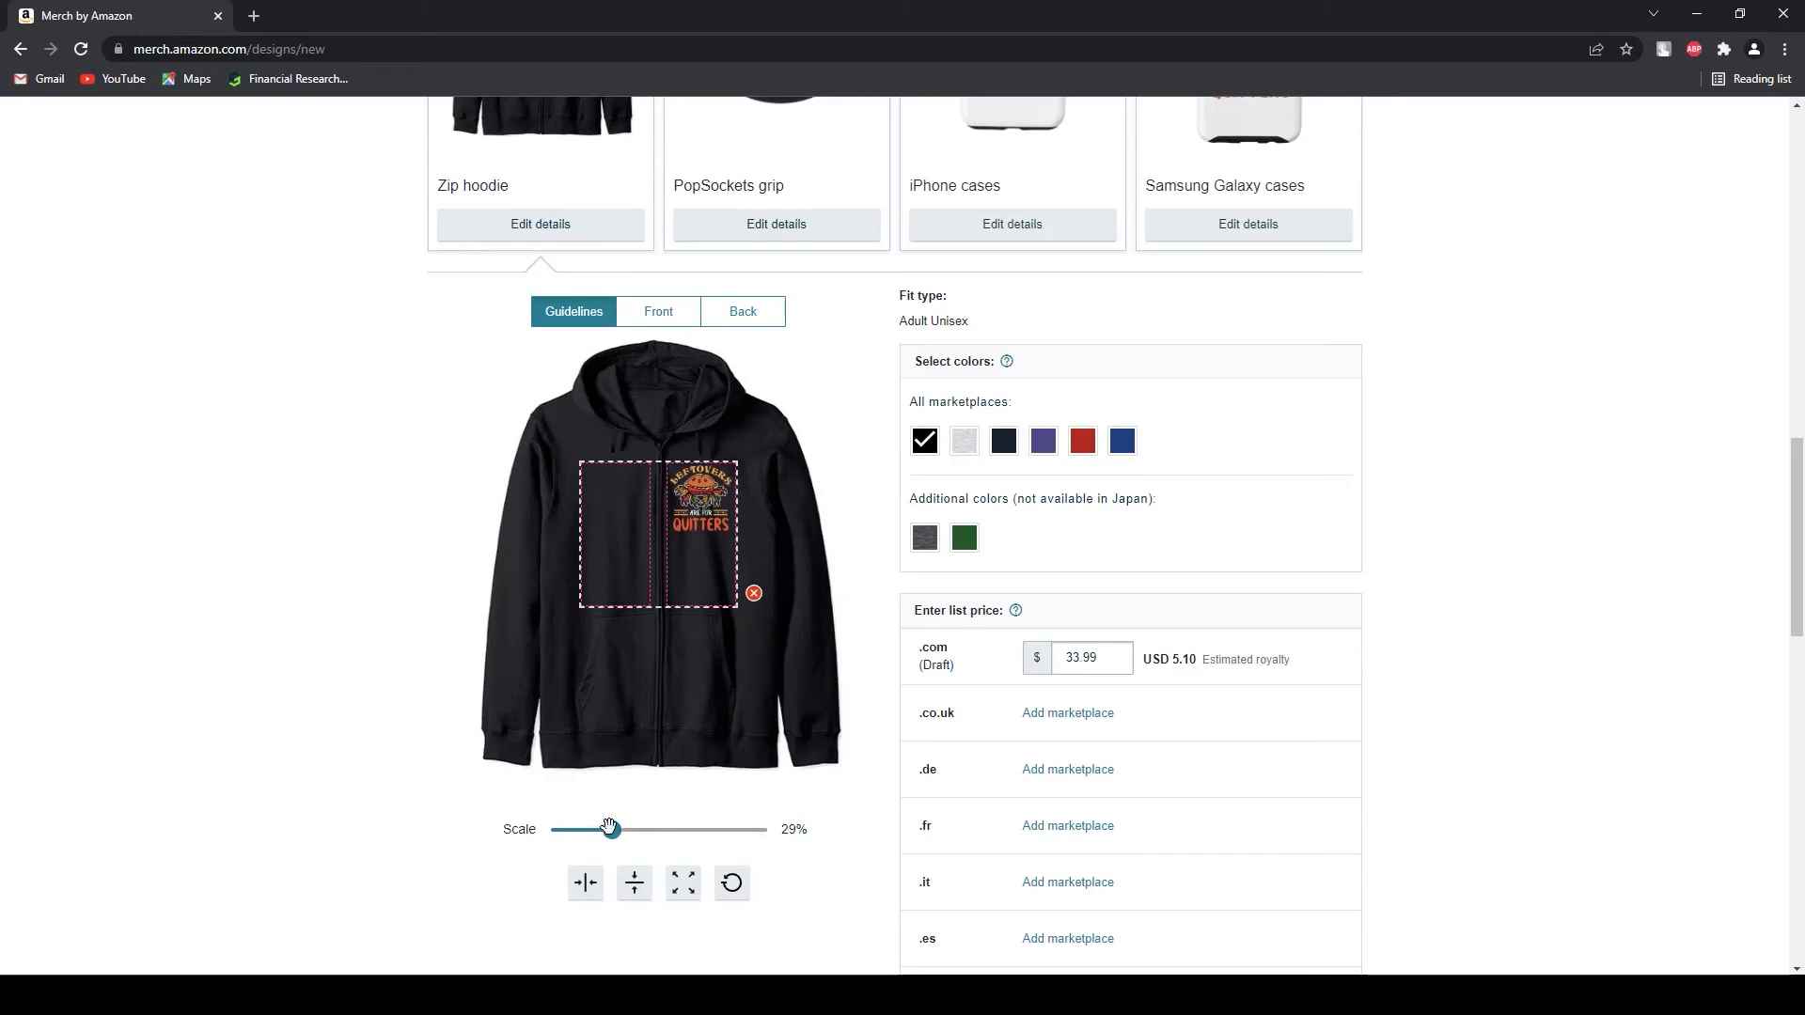
pyautogui.moveTo(611, 828); pyautogui.dragTo(616, 828)
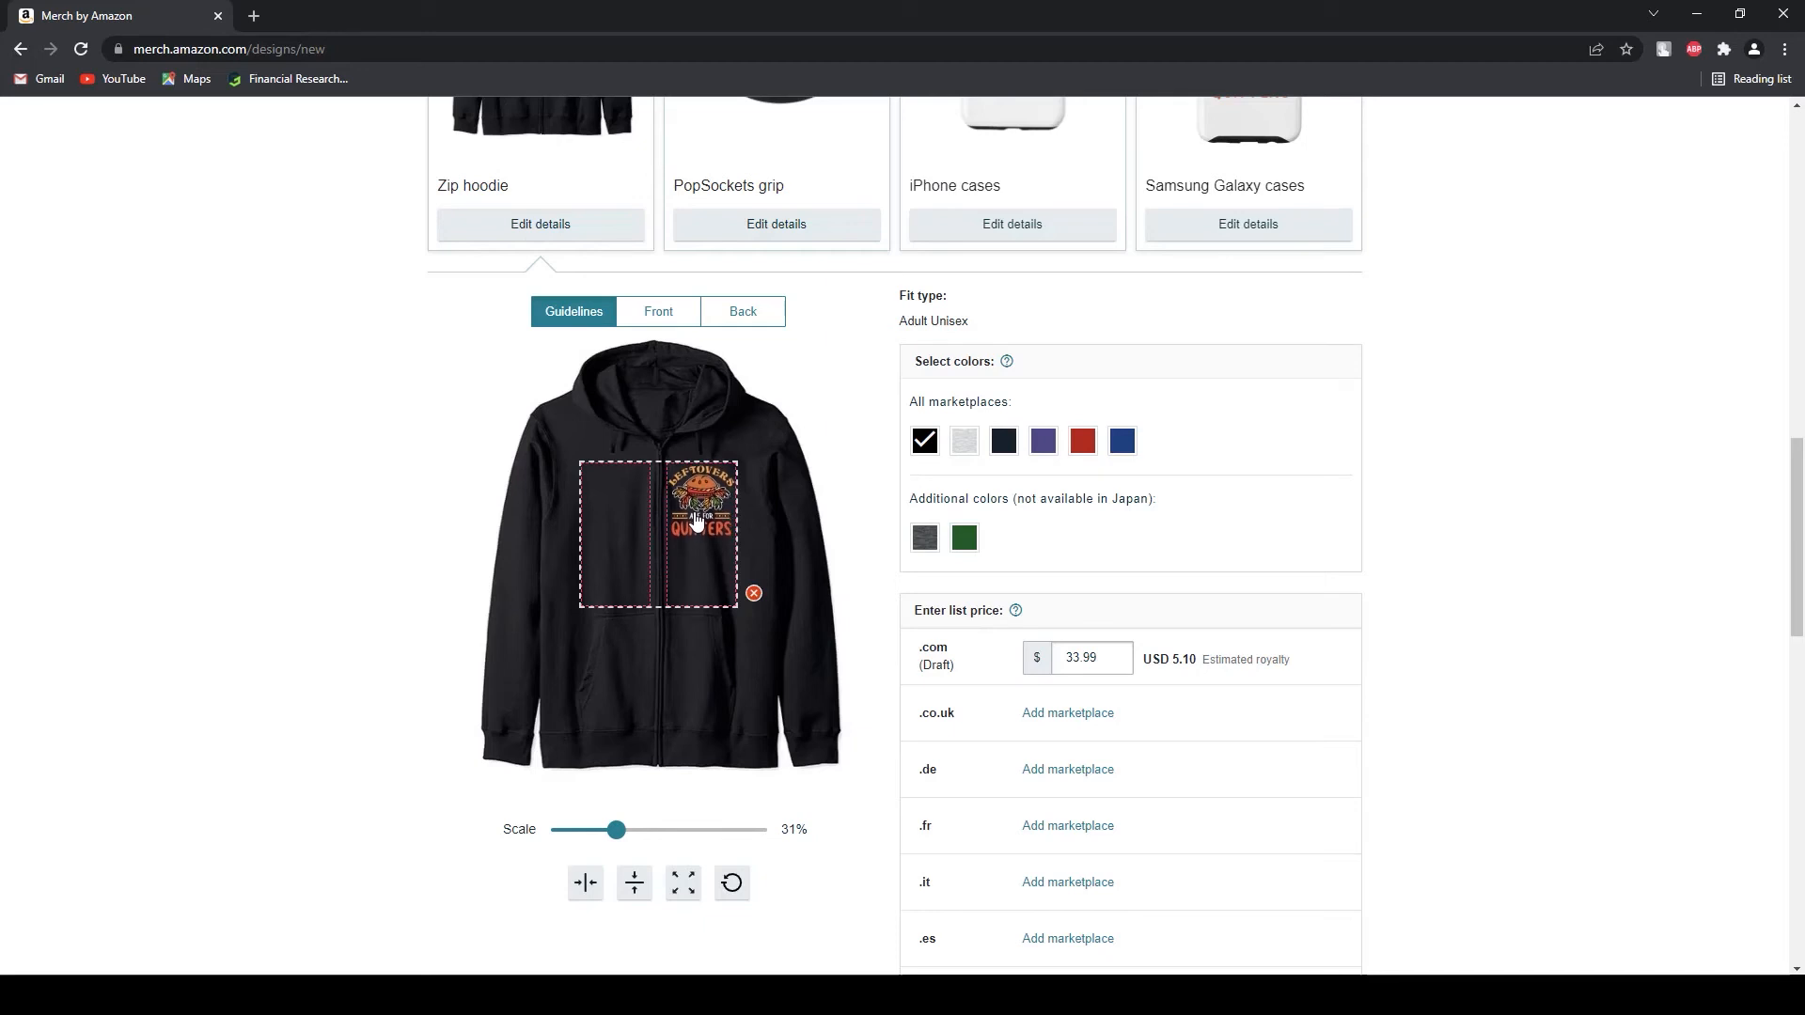
pyautogui.scroll(3, 697, 523)
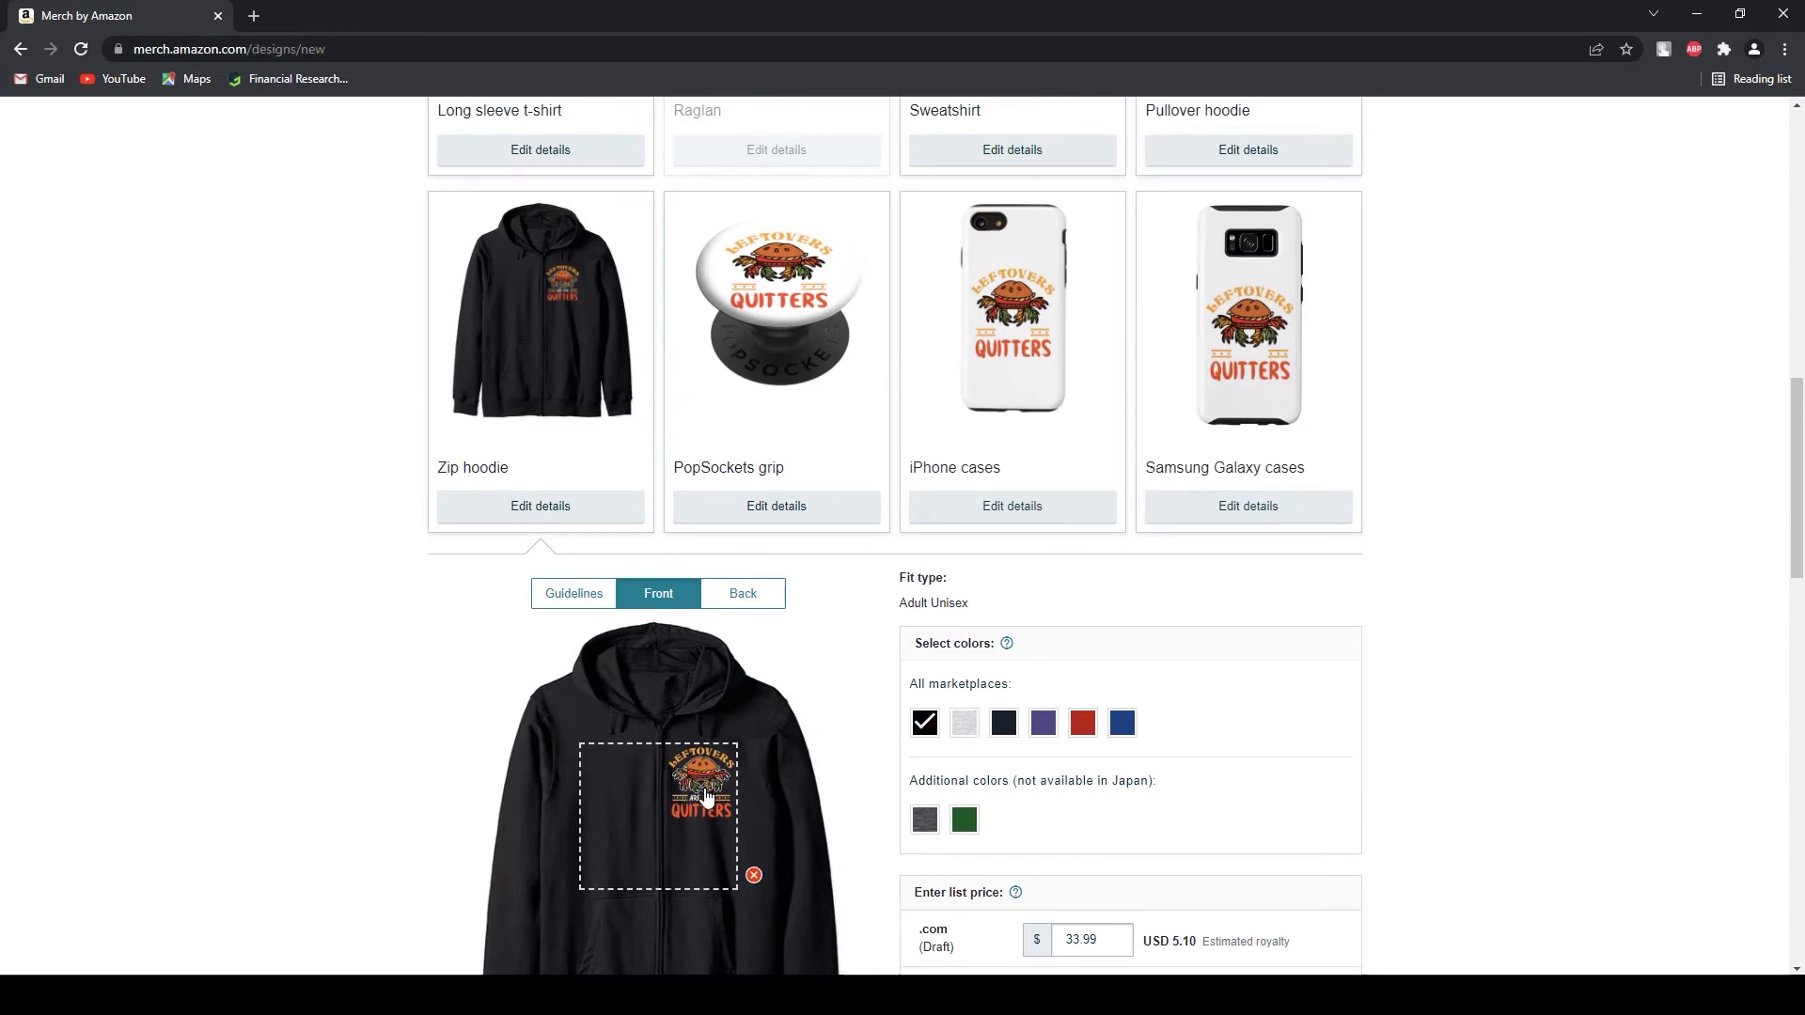
pyautogui.scroll(-2, 696, 752)
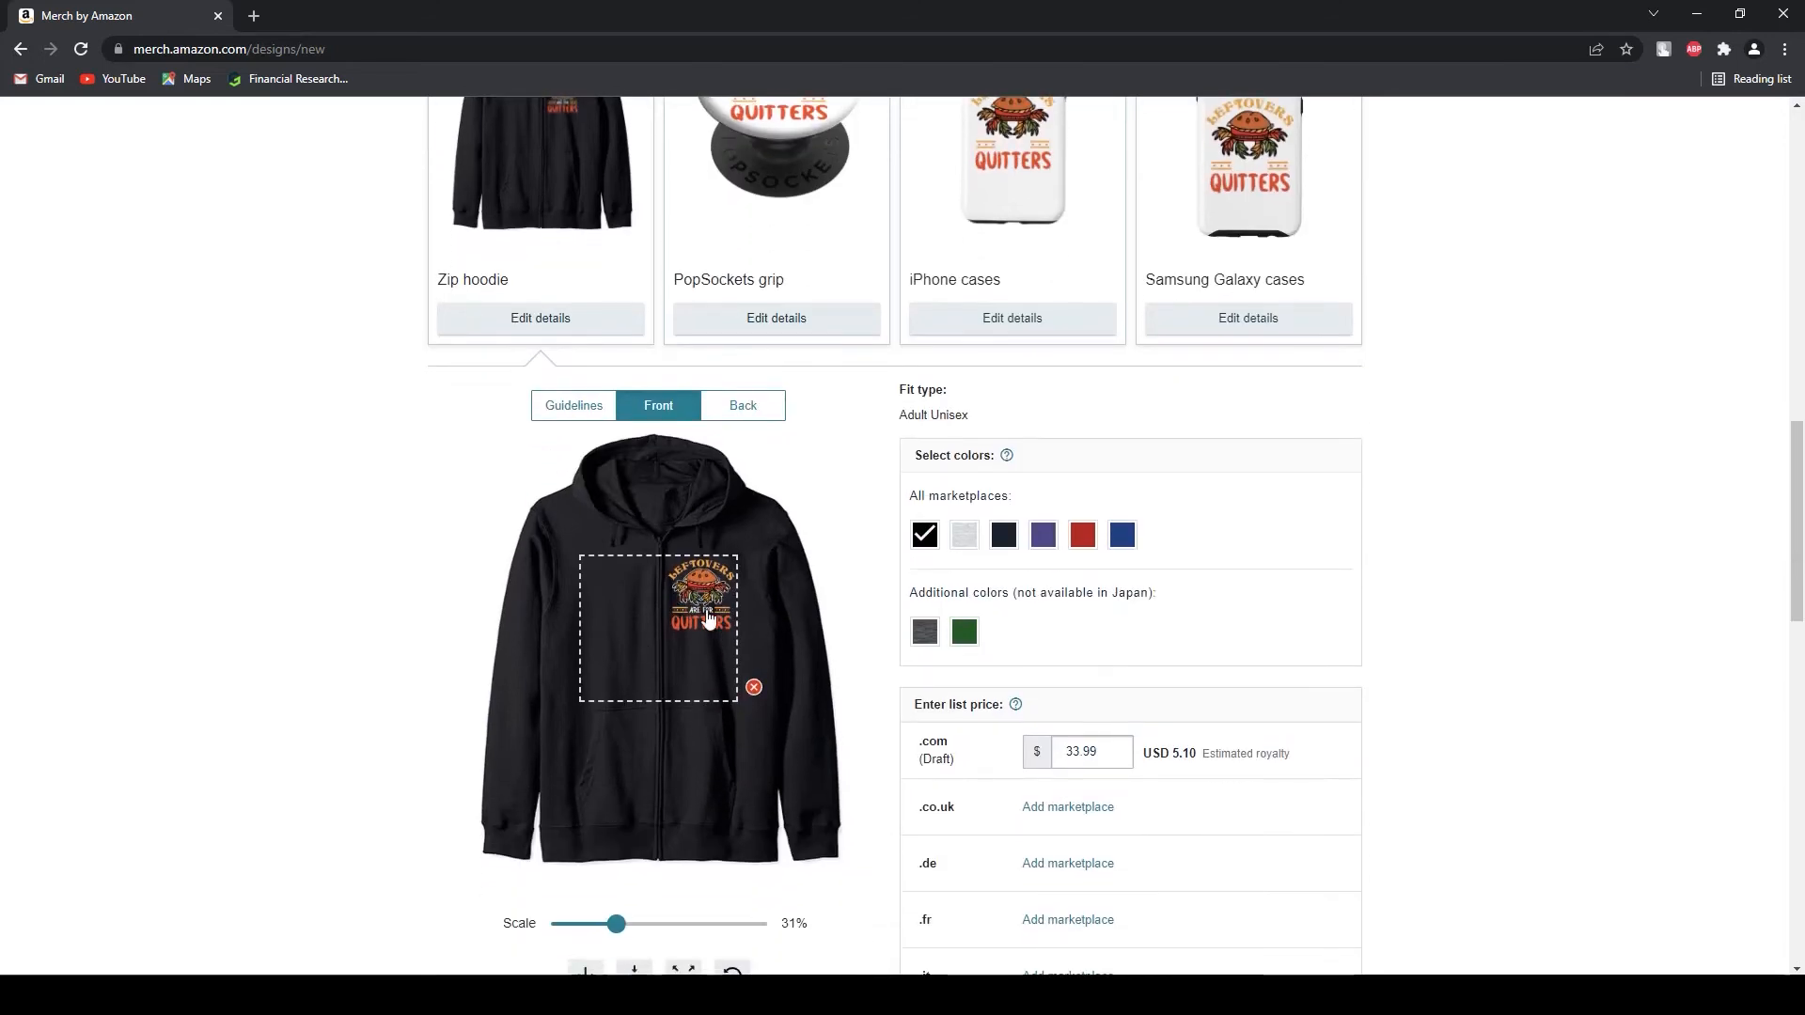
# - Remove the artwork from the Zip hoodie's front and upload the design to its back instead
pyautogui.click(753, 689)
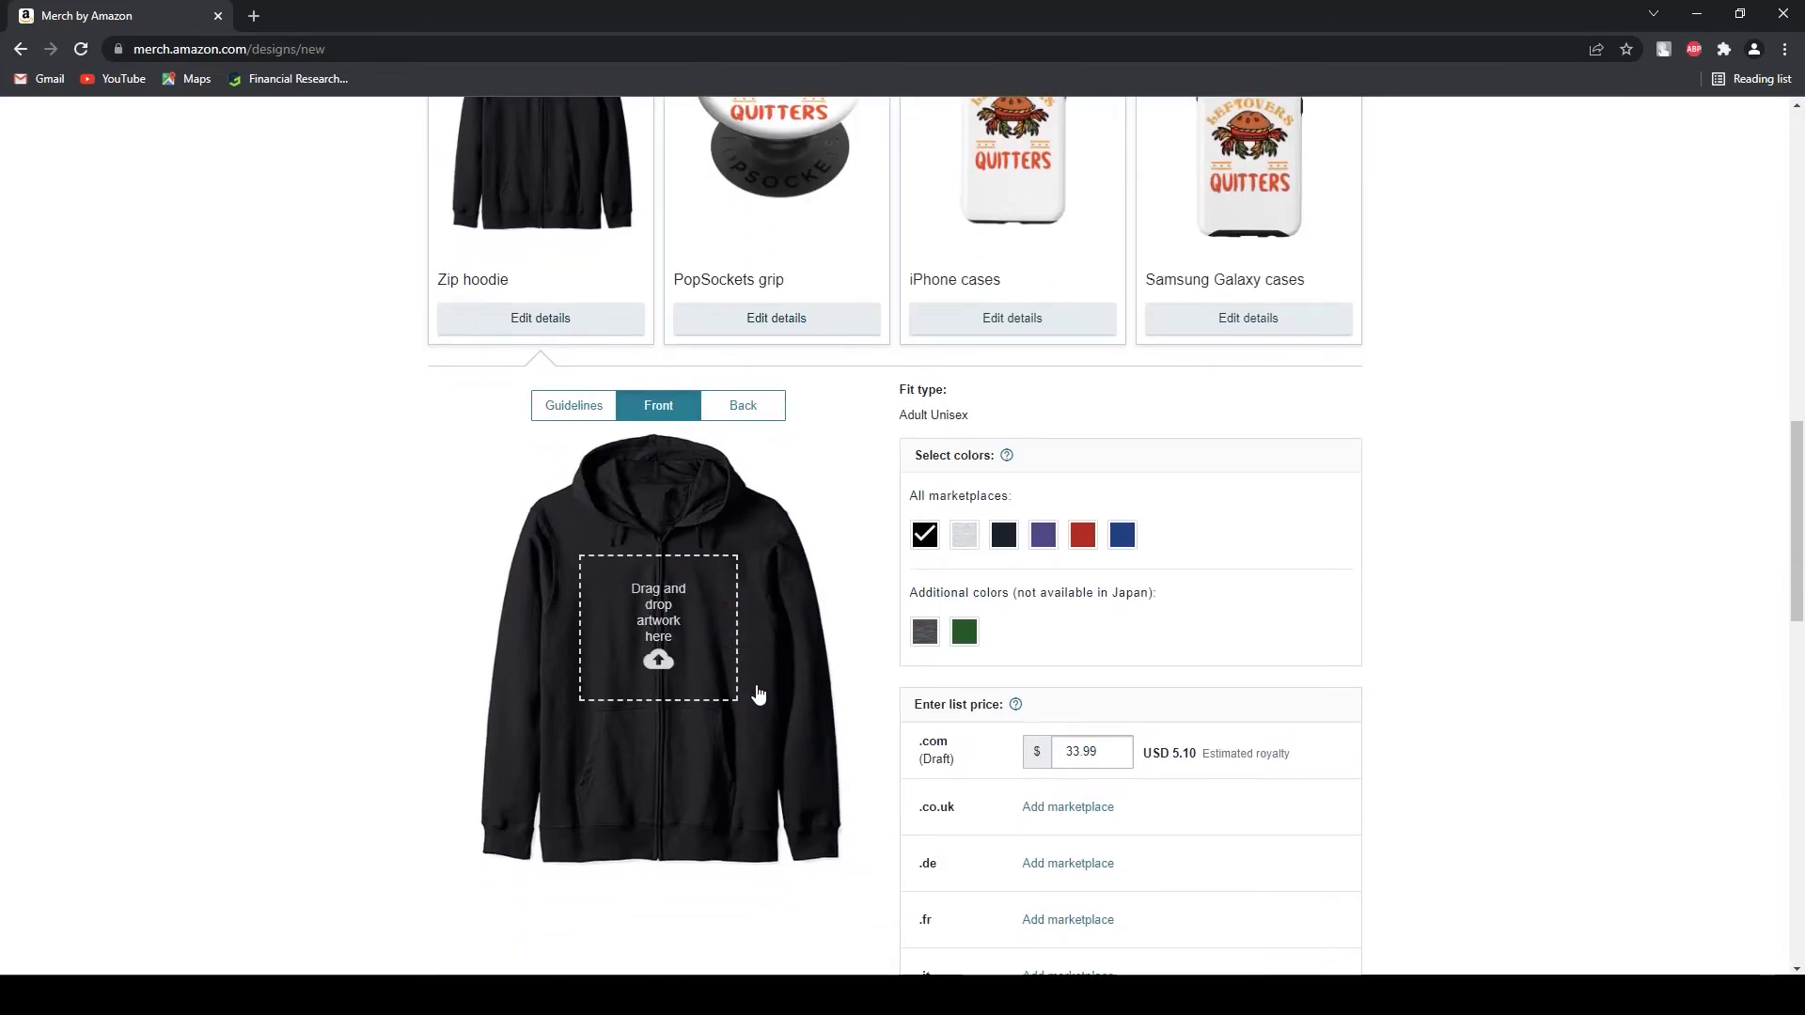
pyautogui.click(744, 406)
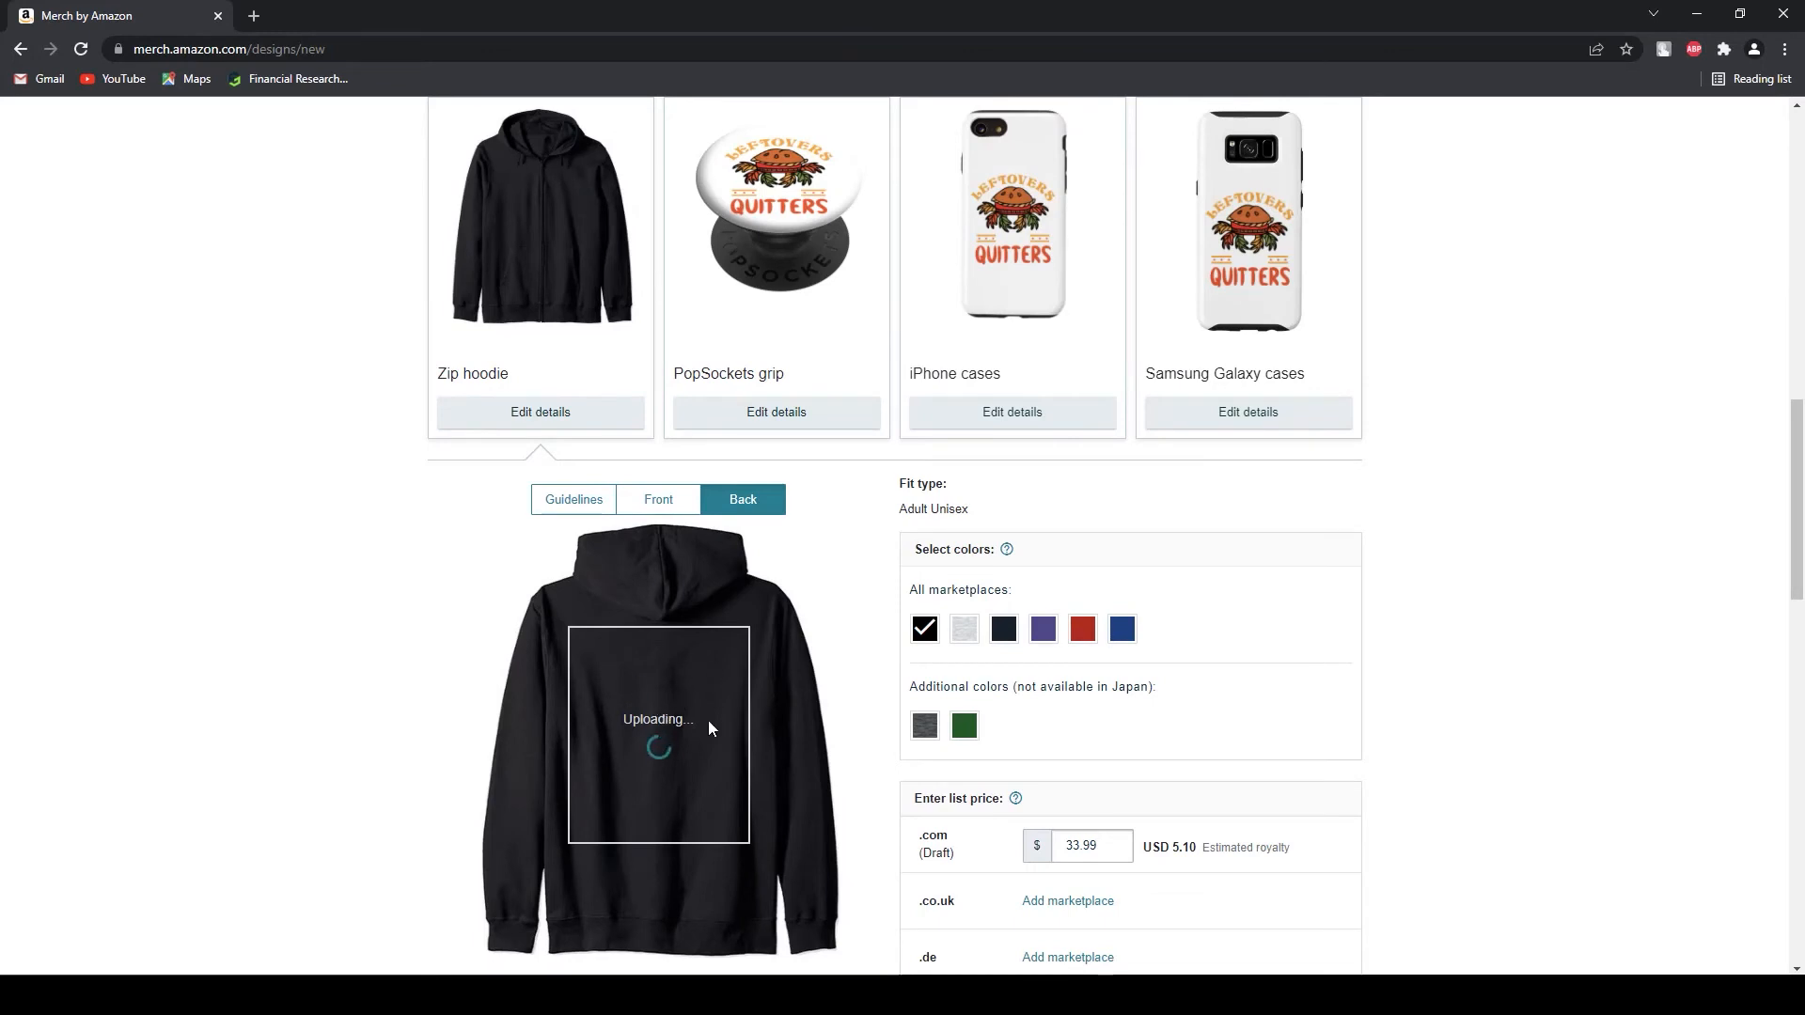
# - Open the Pullover hoodie's details to examine the front artwork's placement above the pocket, and close them again
pyautogui.scroll(3, 705, 720)
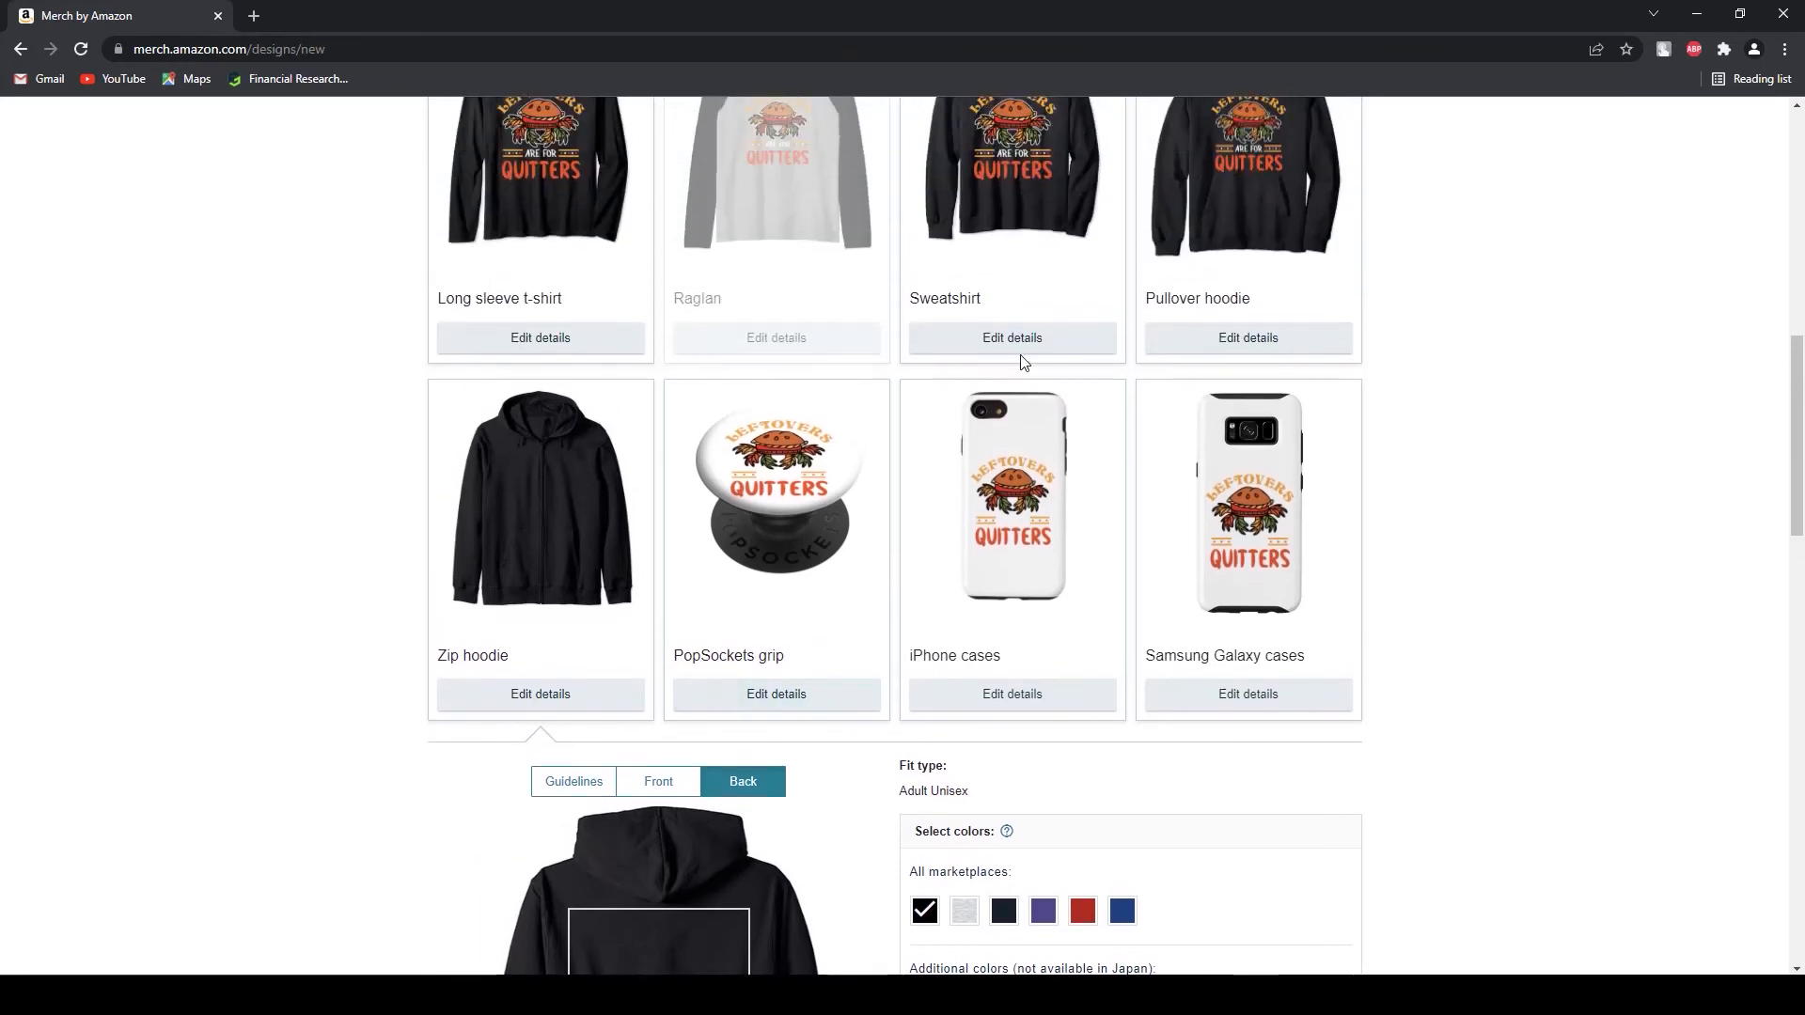
pyautogui.scroll(2, 1023, 363)
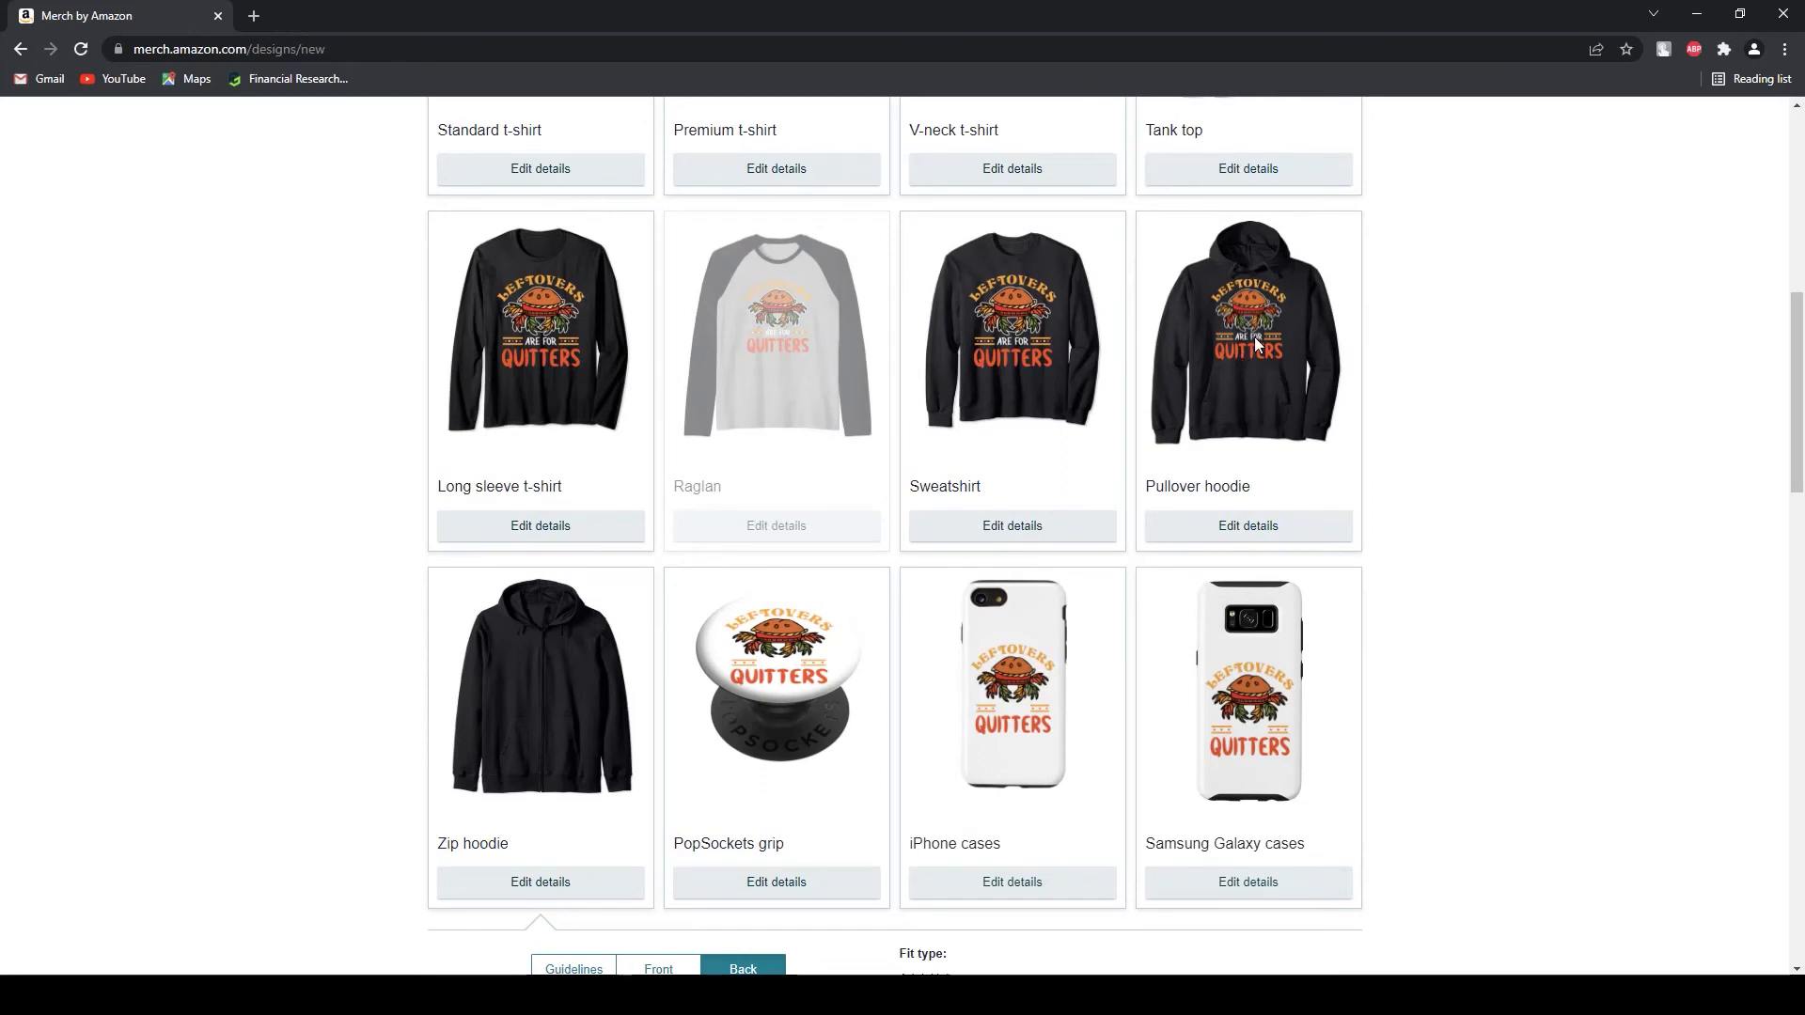
pyautogui.click(1271, 531)
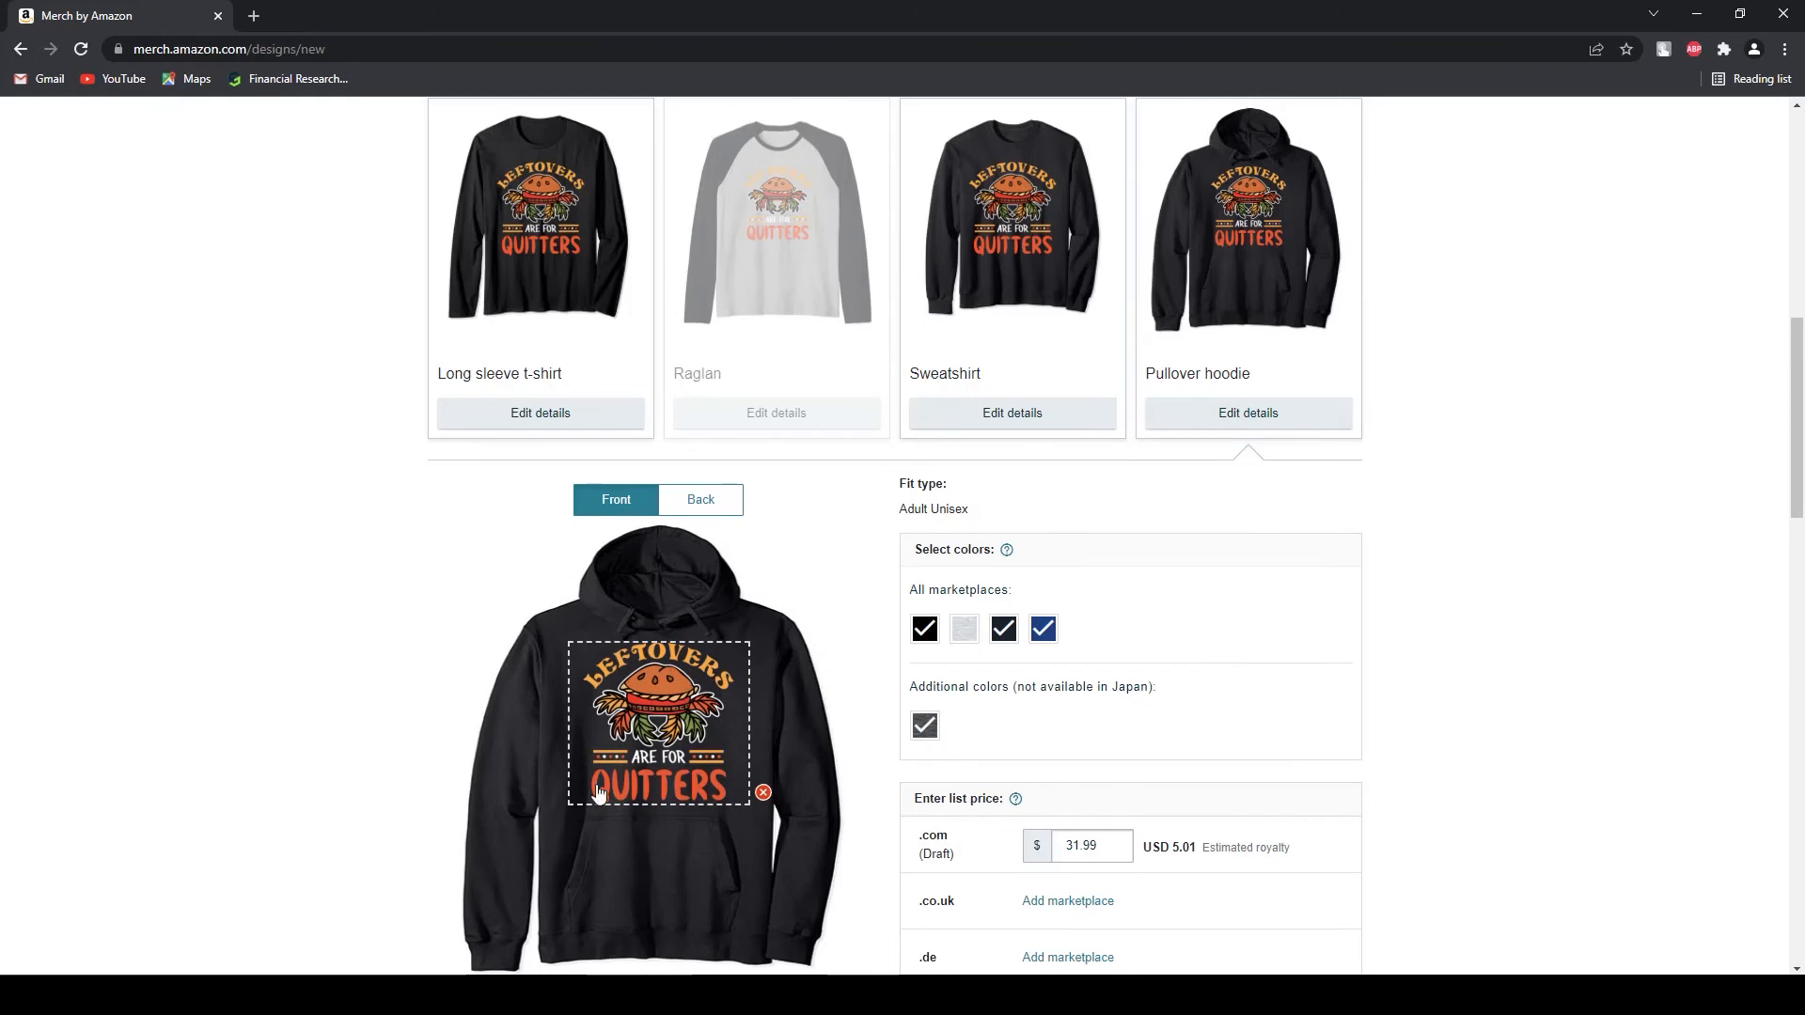
pyautogui.click(1236, 416)
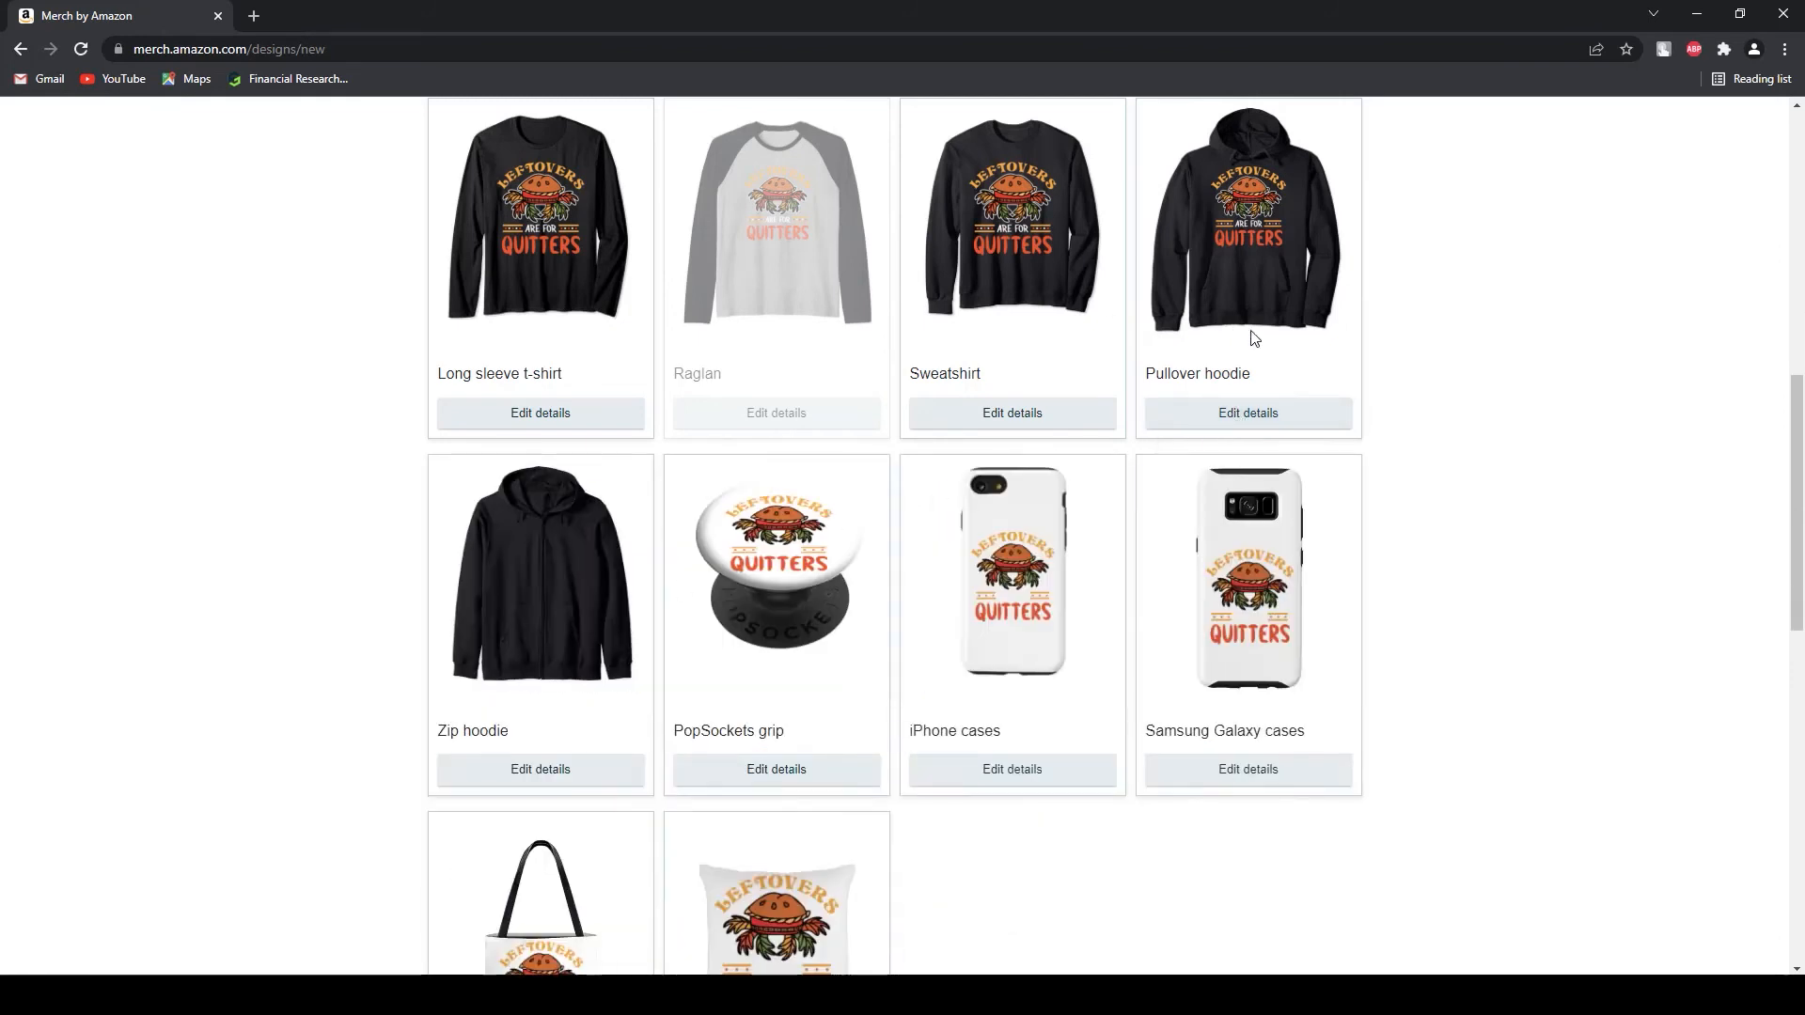
pyautogui.click(1231, 414)
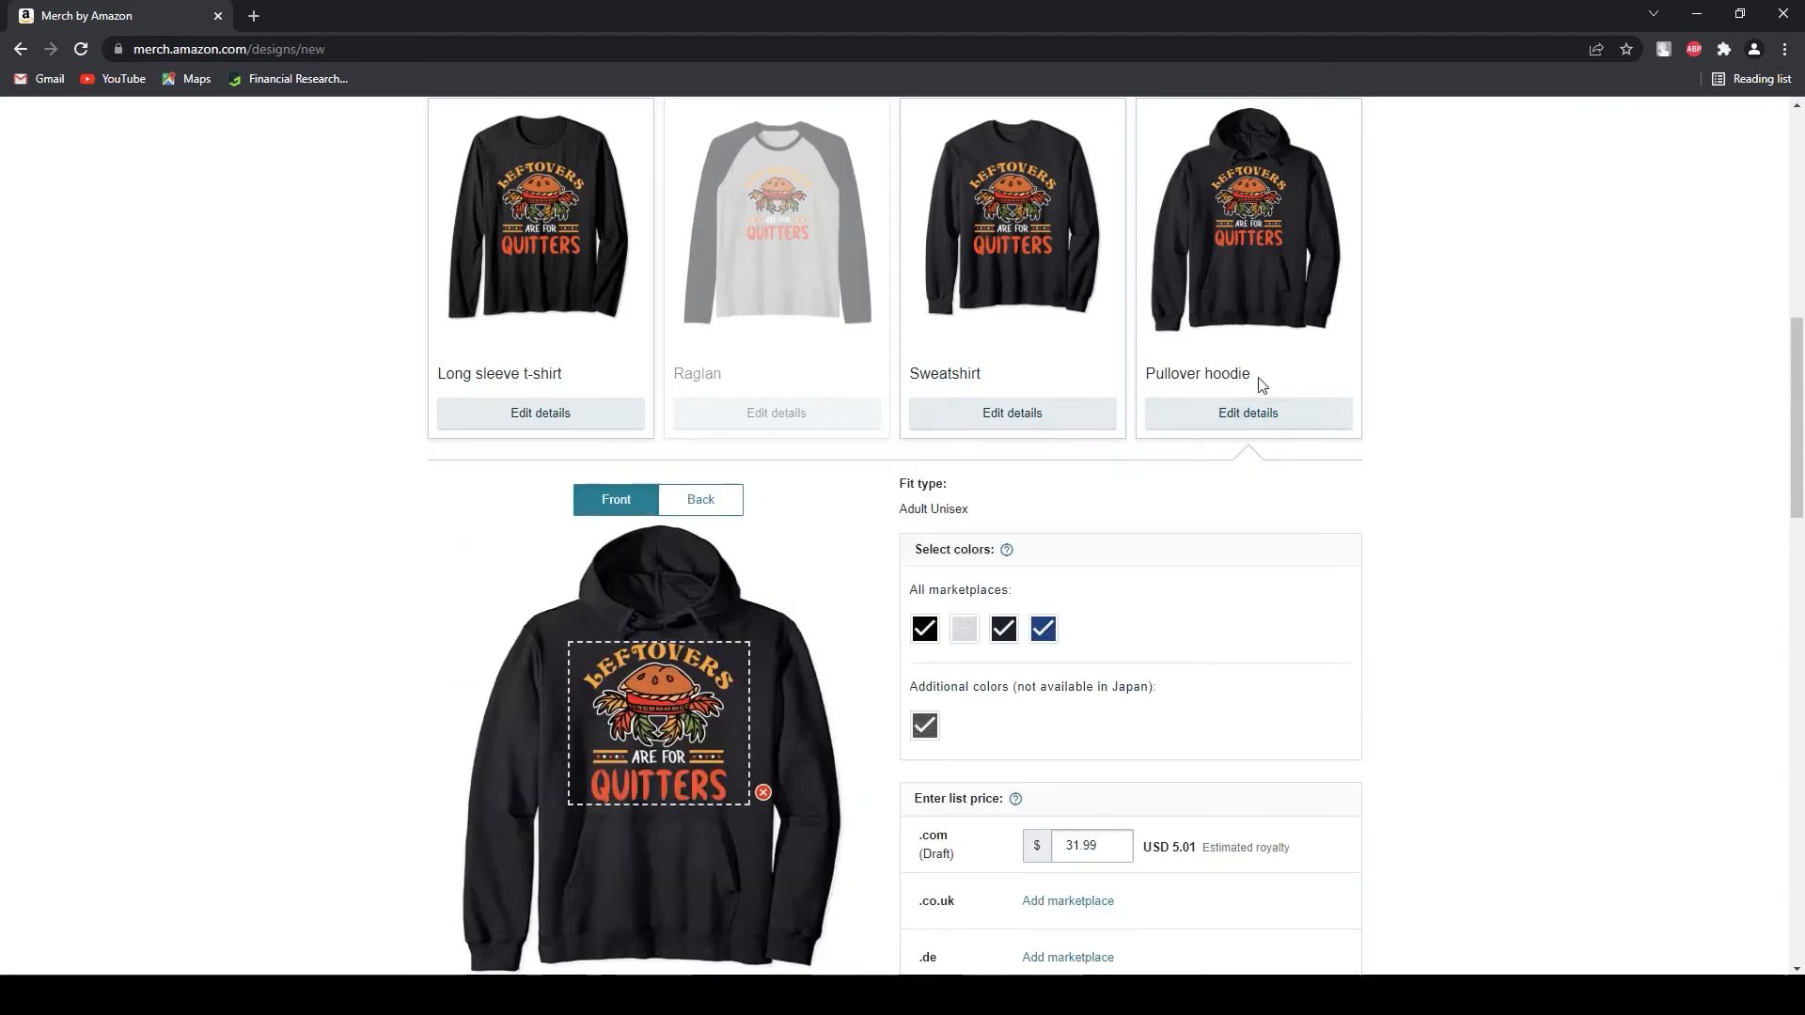
pyautogui.click(1257, 418)
# - Reopen the Zip hoodie's details and check the artwork on its back
pyautogui.click(540, 766)
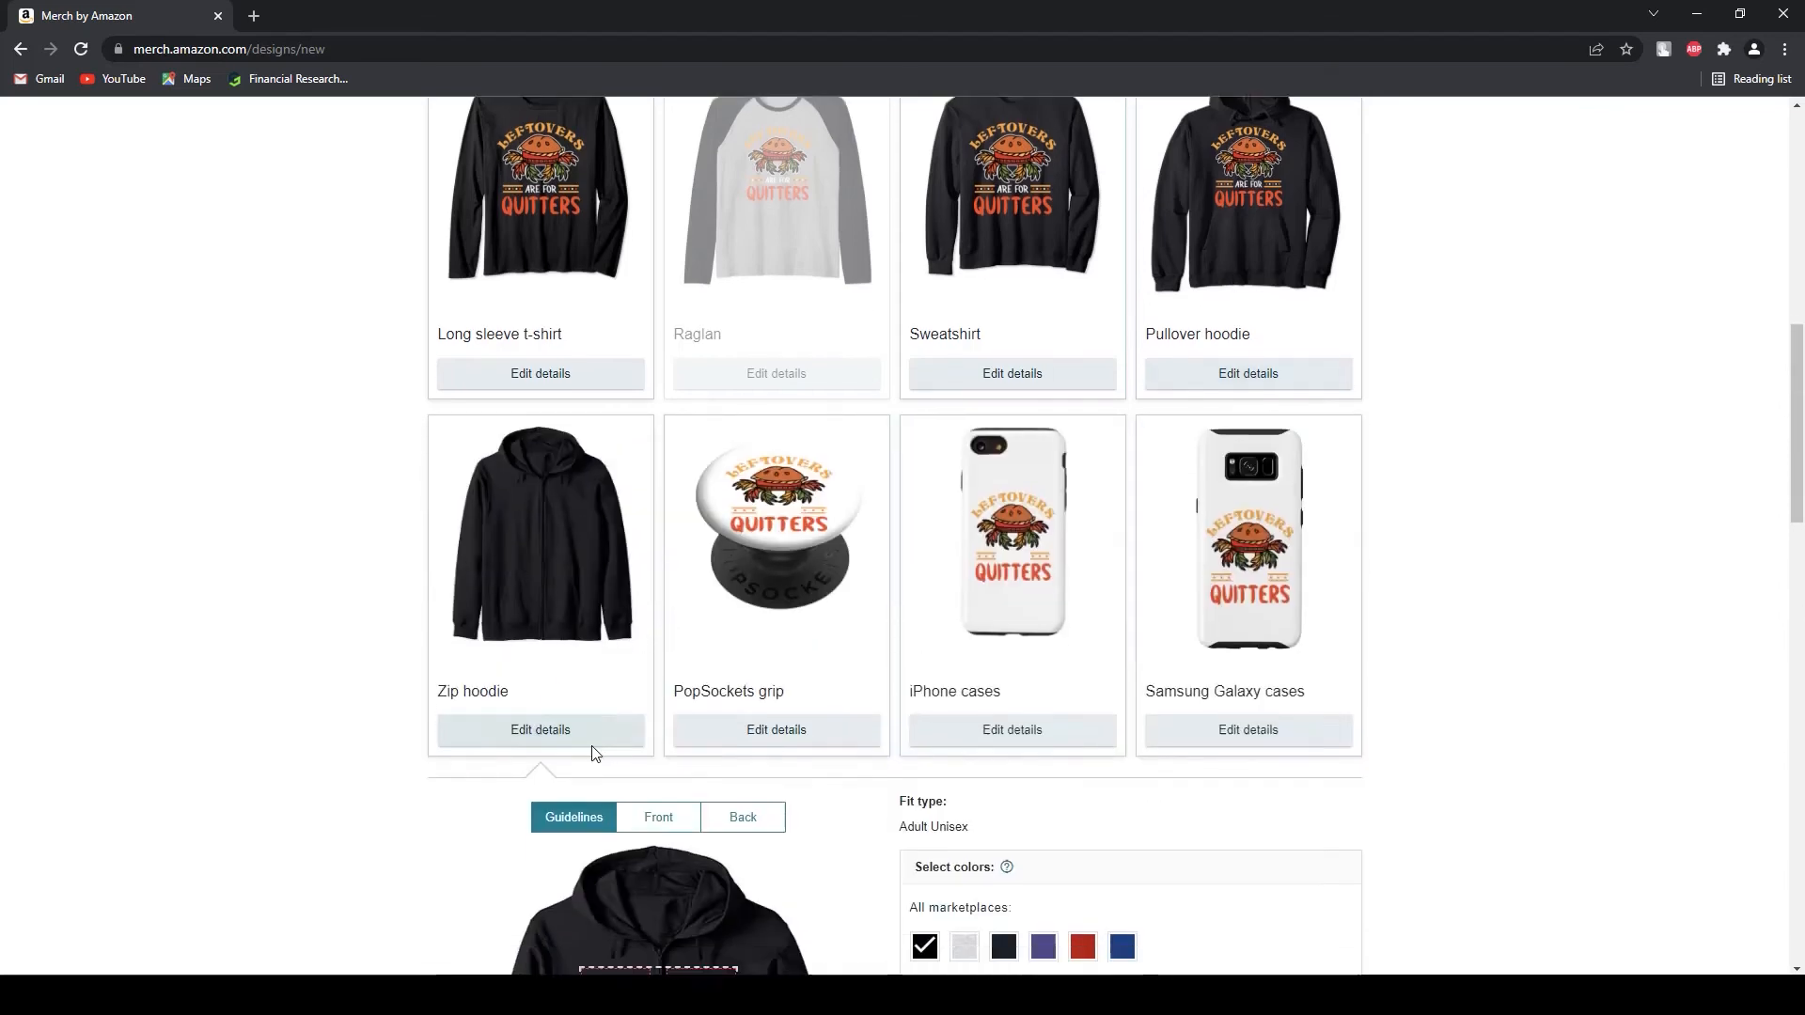
pyautogui.scroll(-3, 593, 752)
pyautogui.click(742, 480)
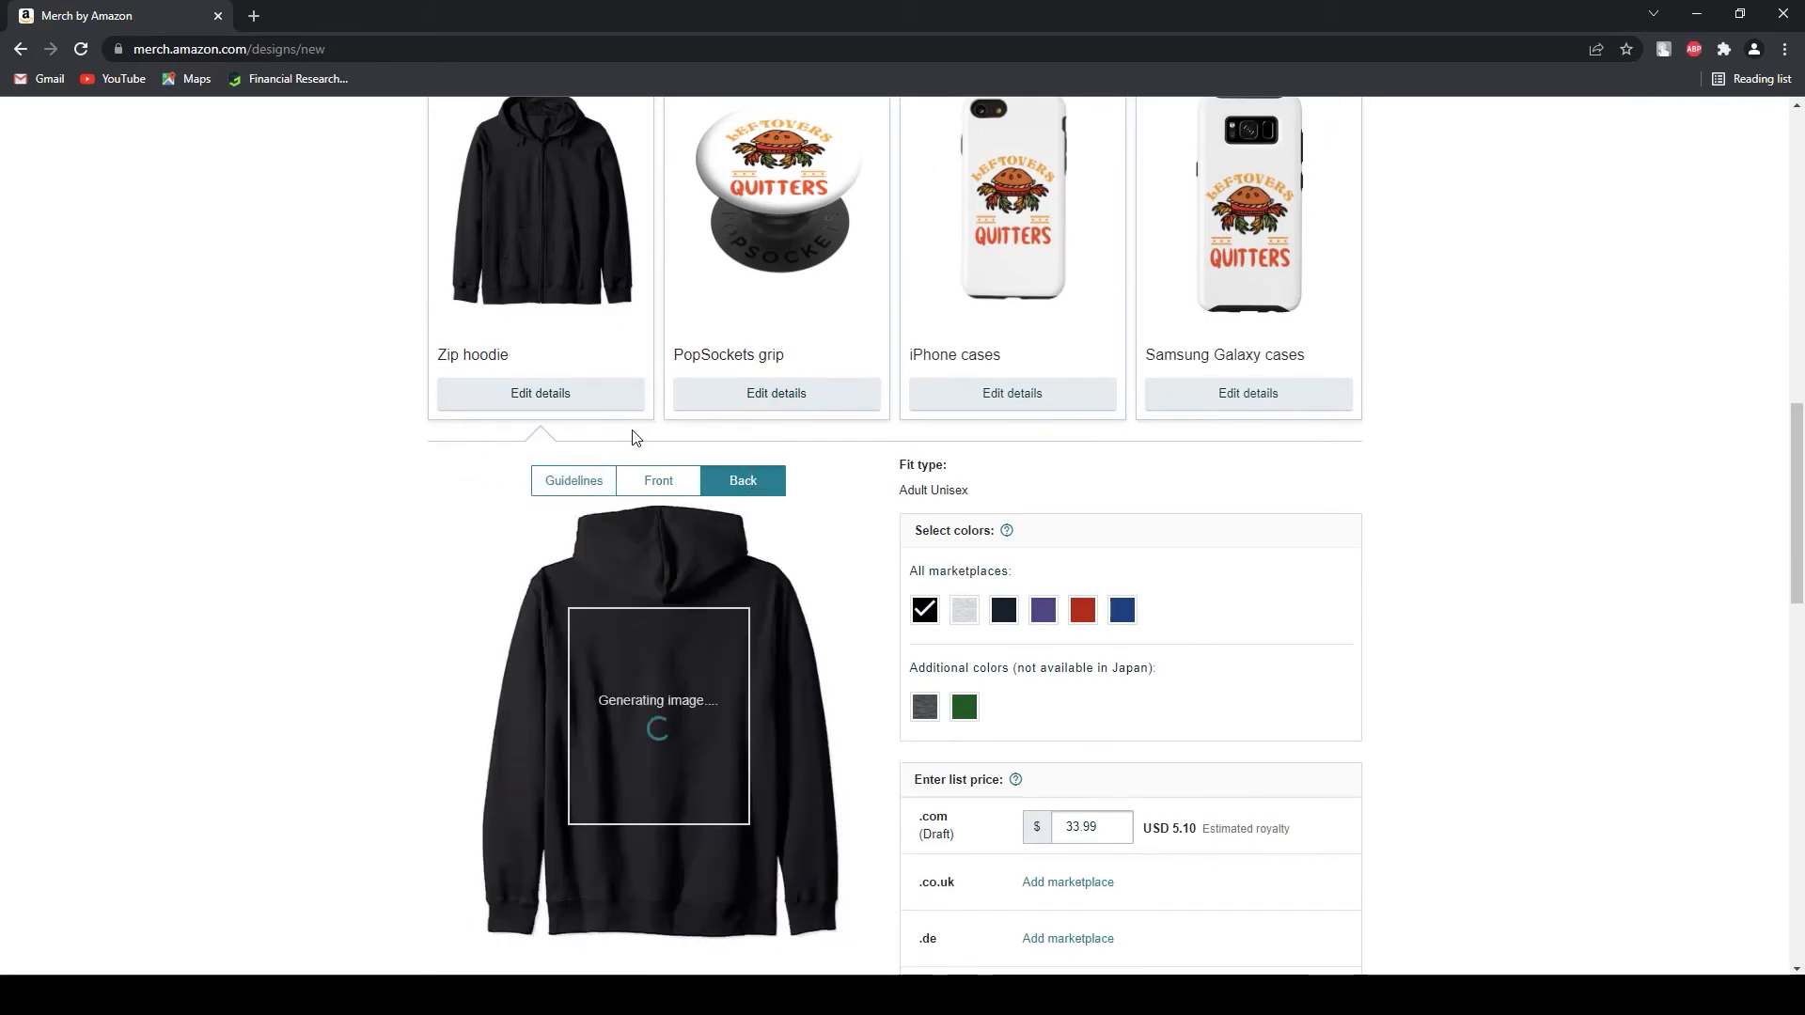
# - Move the artwork slightly higher on the Zip hoodie's back and center it horizontally
pyautogui.scroll(-1, 663, 576)
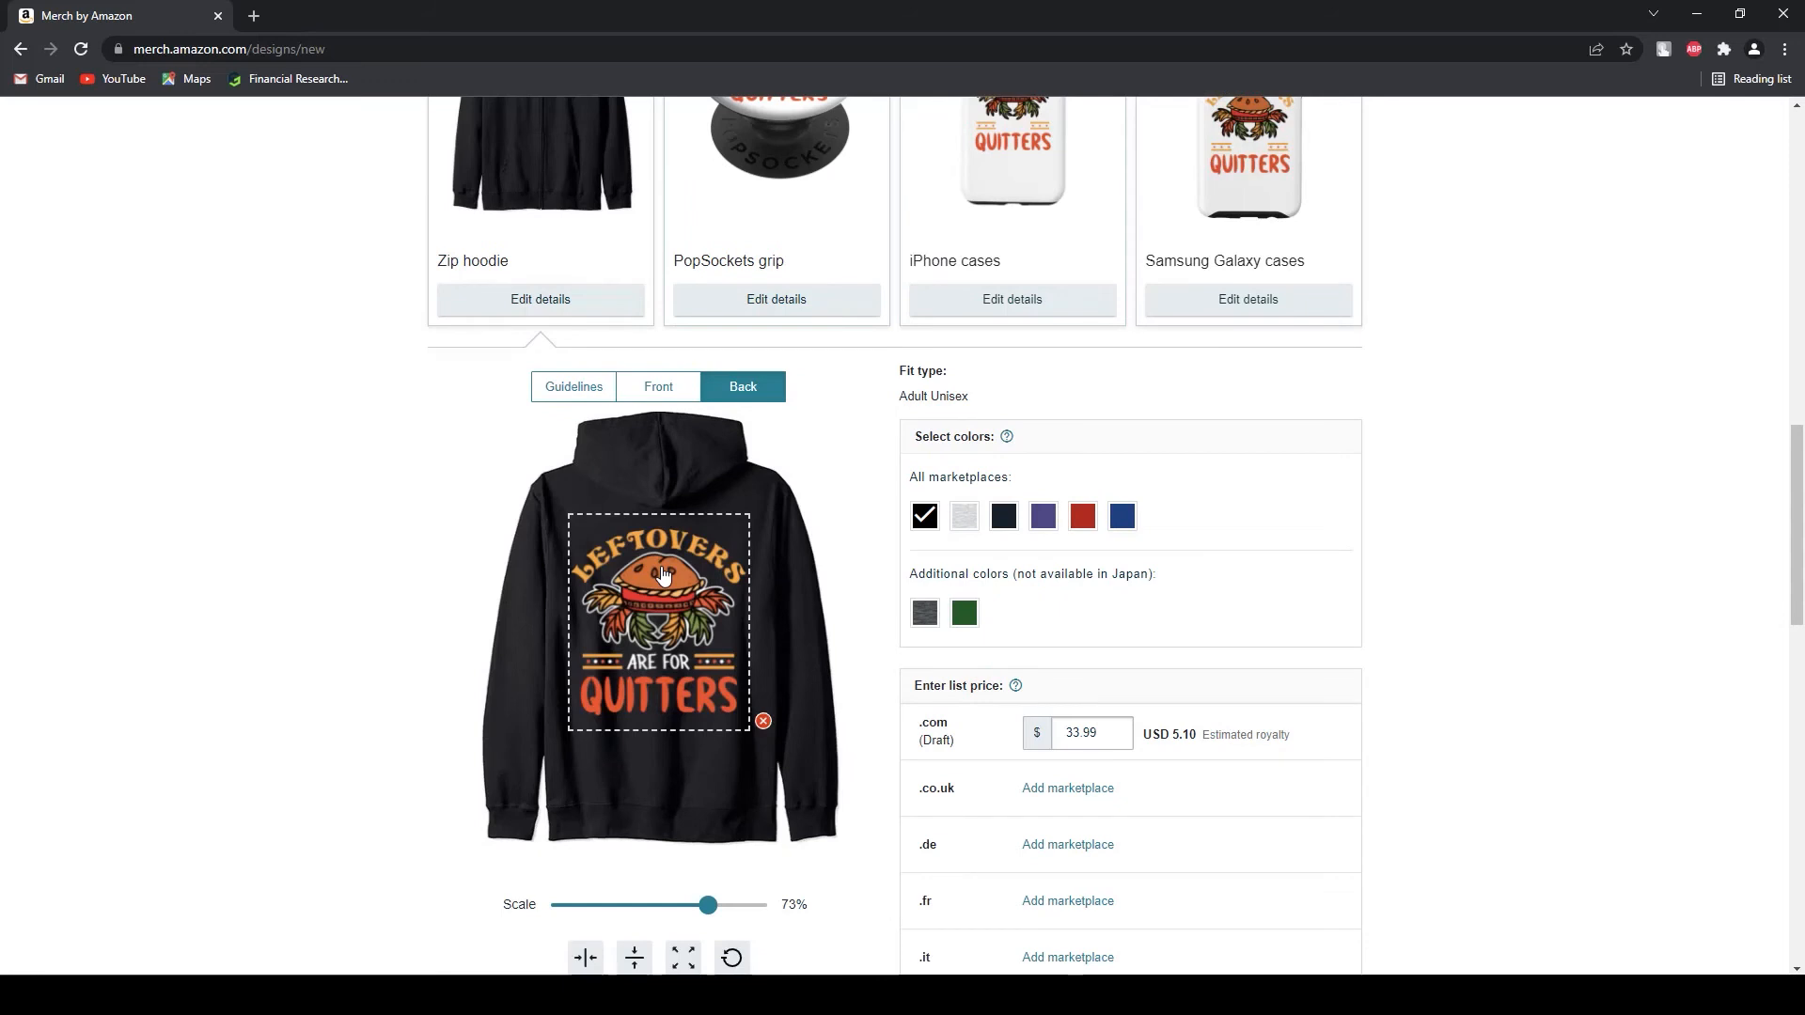
pyautogui.scroll(-1, 653, 585)
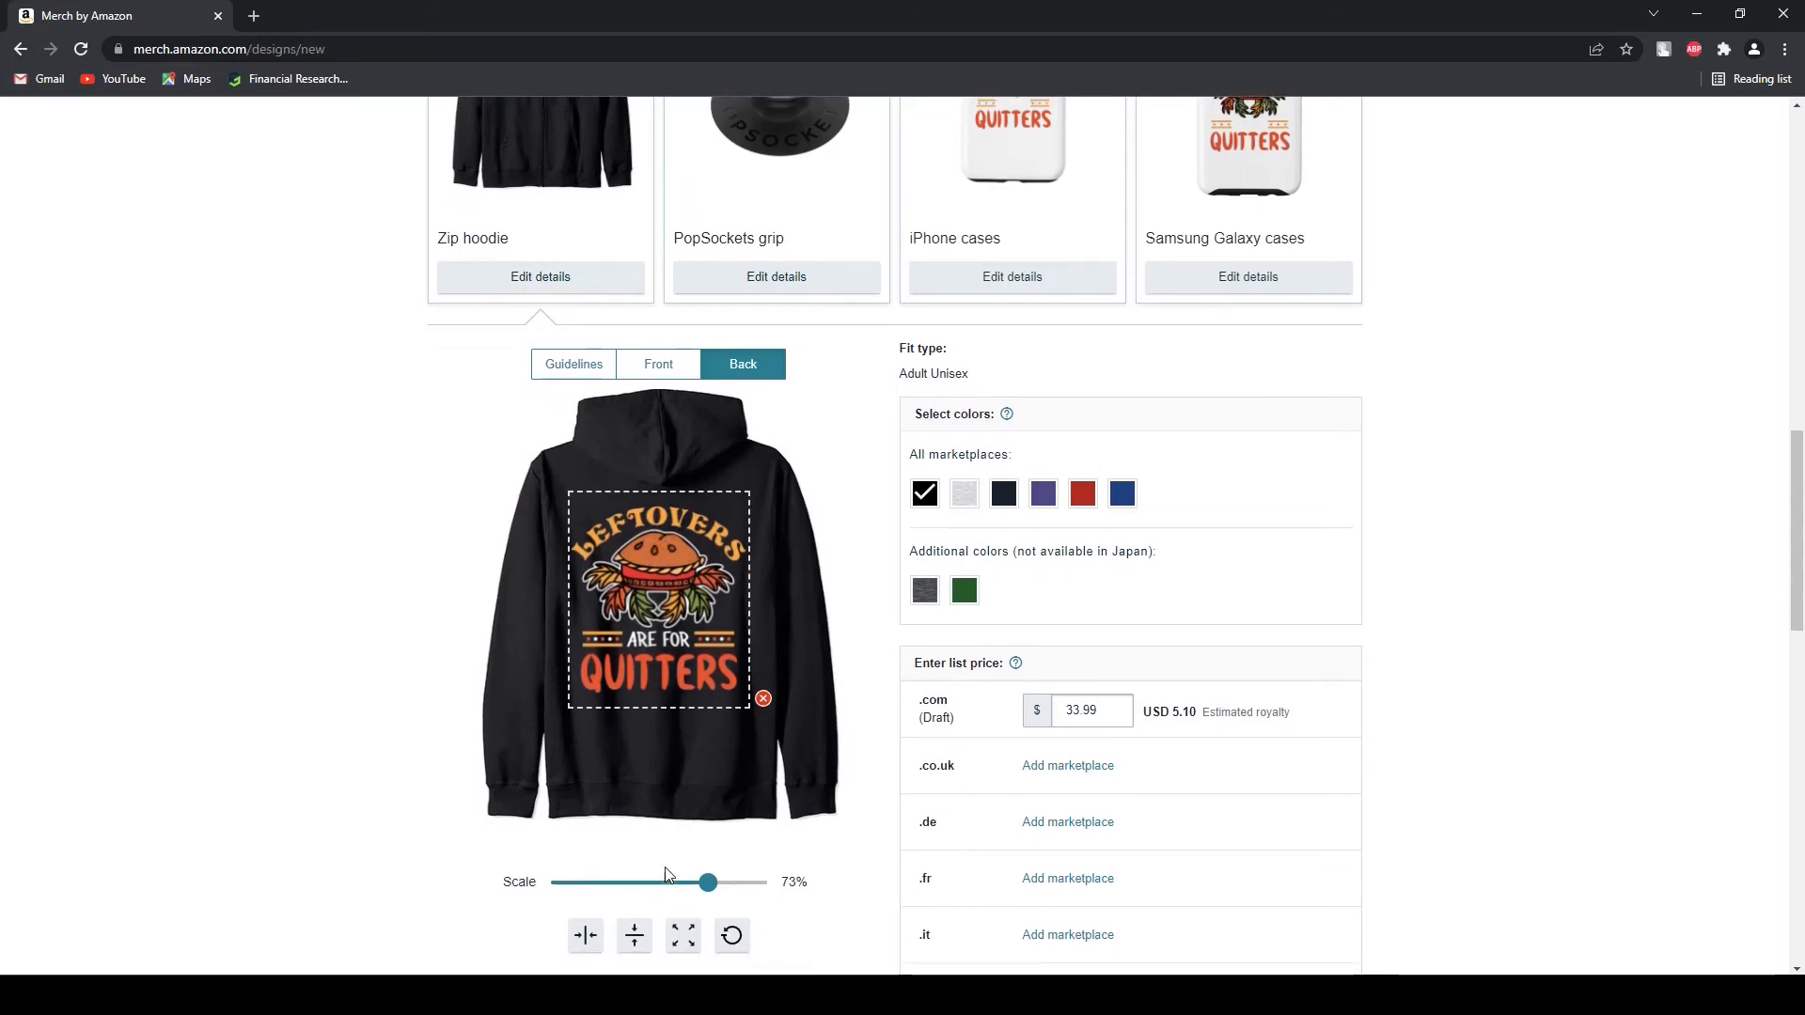
pyautogui.moveTo(653, 585); pyautogui.dragTo(658, 554)
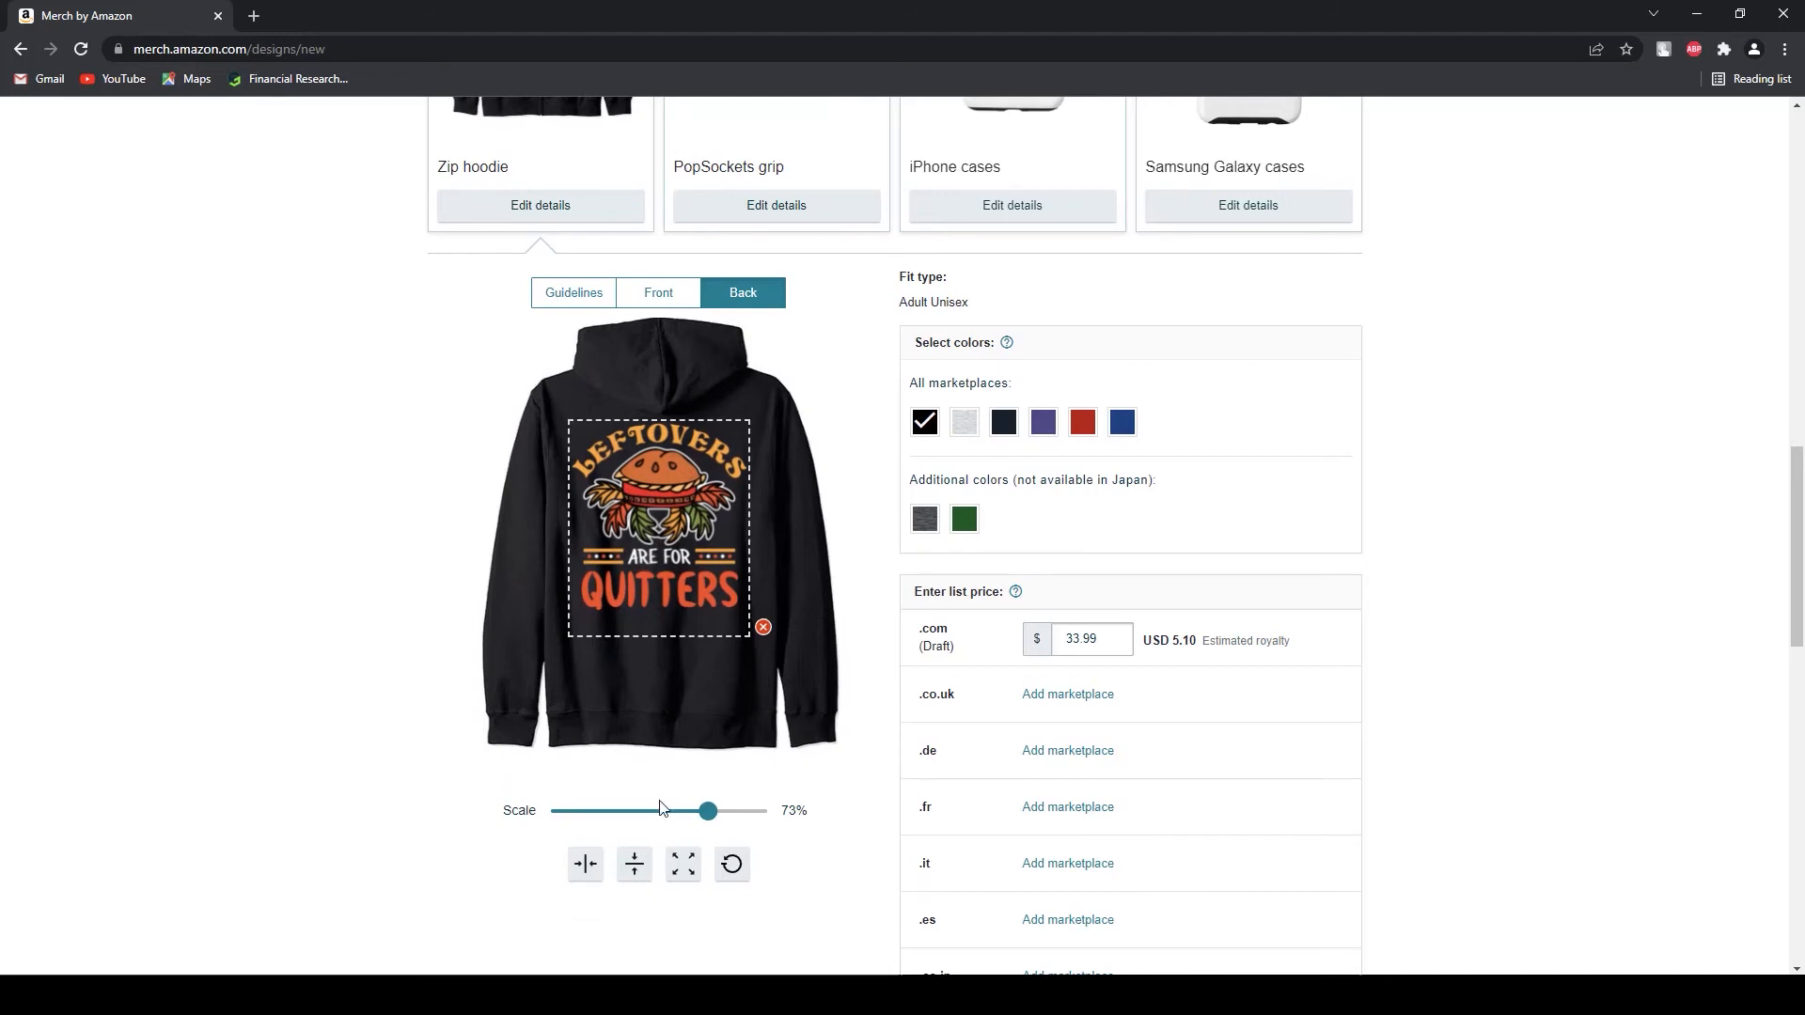
pyautogui.click(586, 864)
pyautogui.scroll(1, 720, 541)
pyautogui.scroll(1, 720, 541)
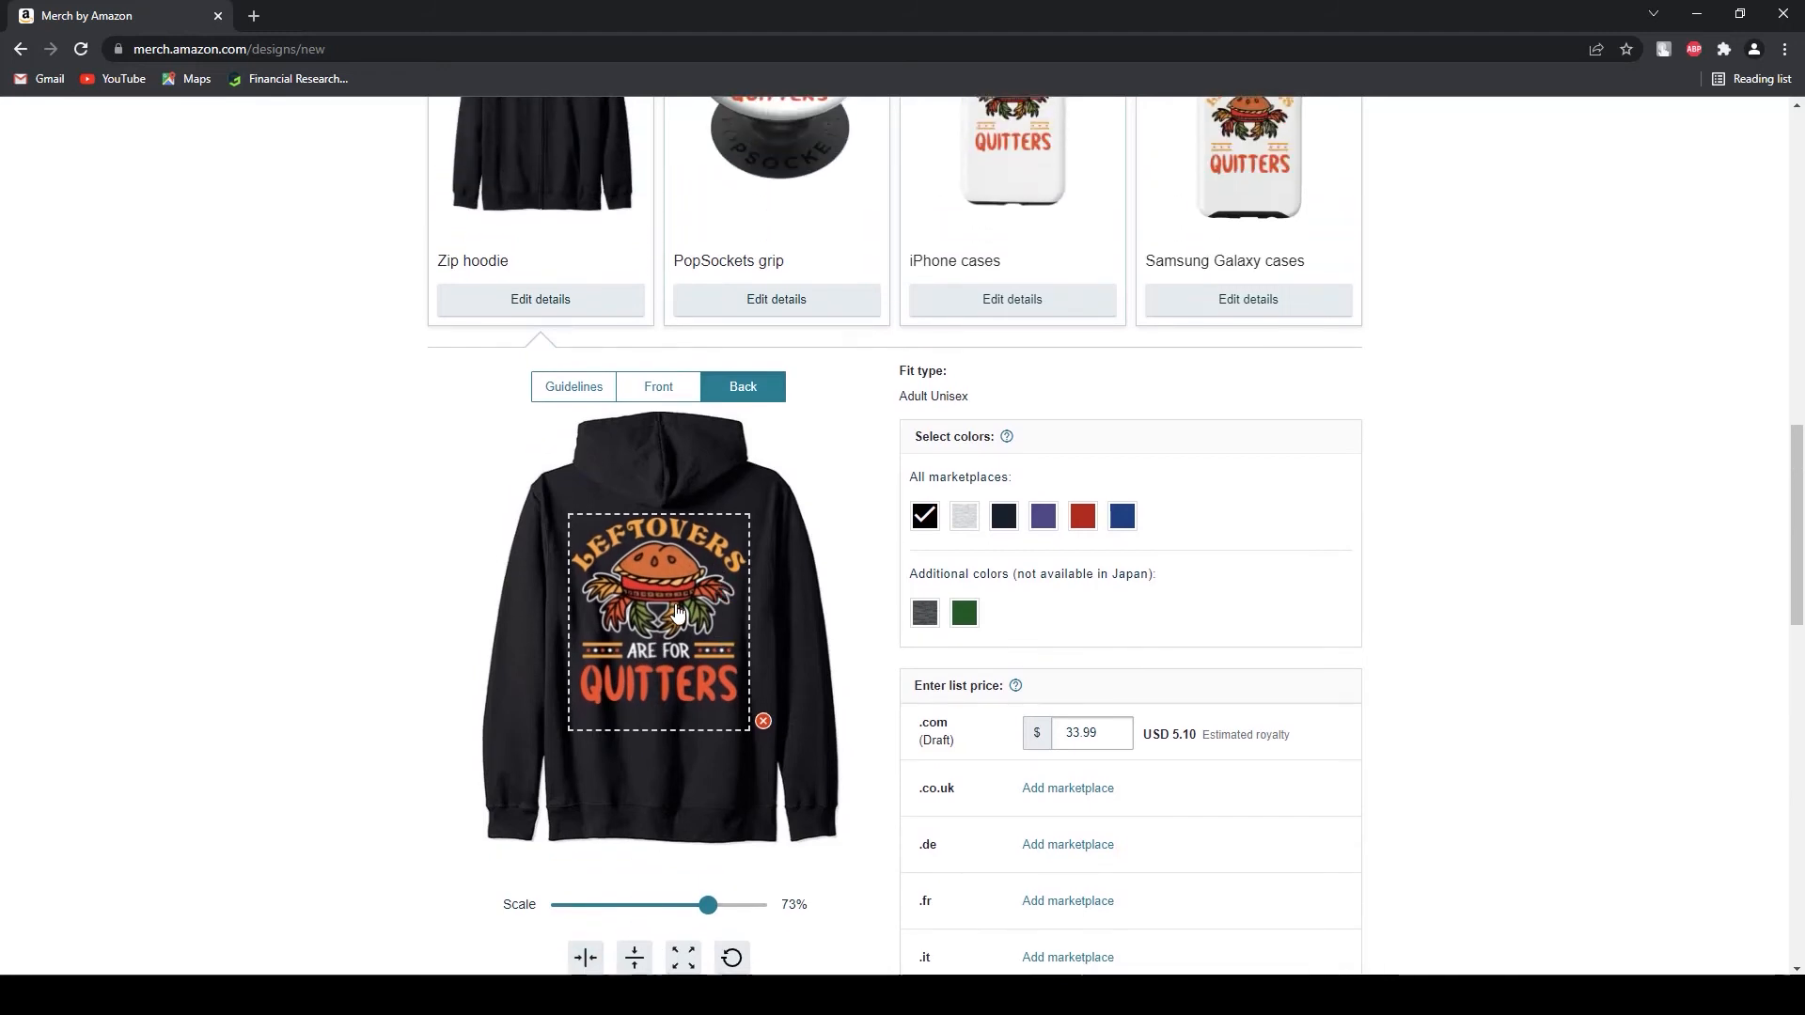
pyautogui.scroll(3, 687, 621)
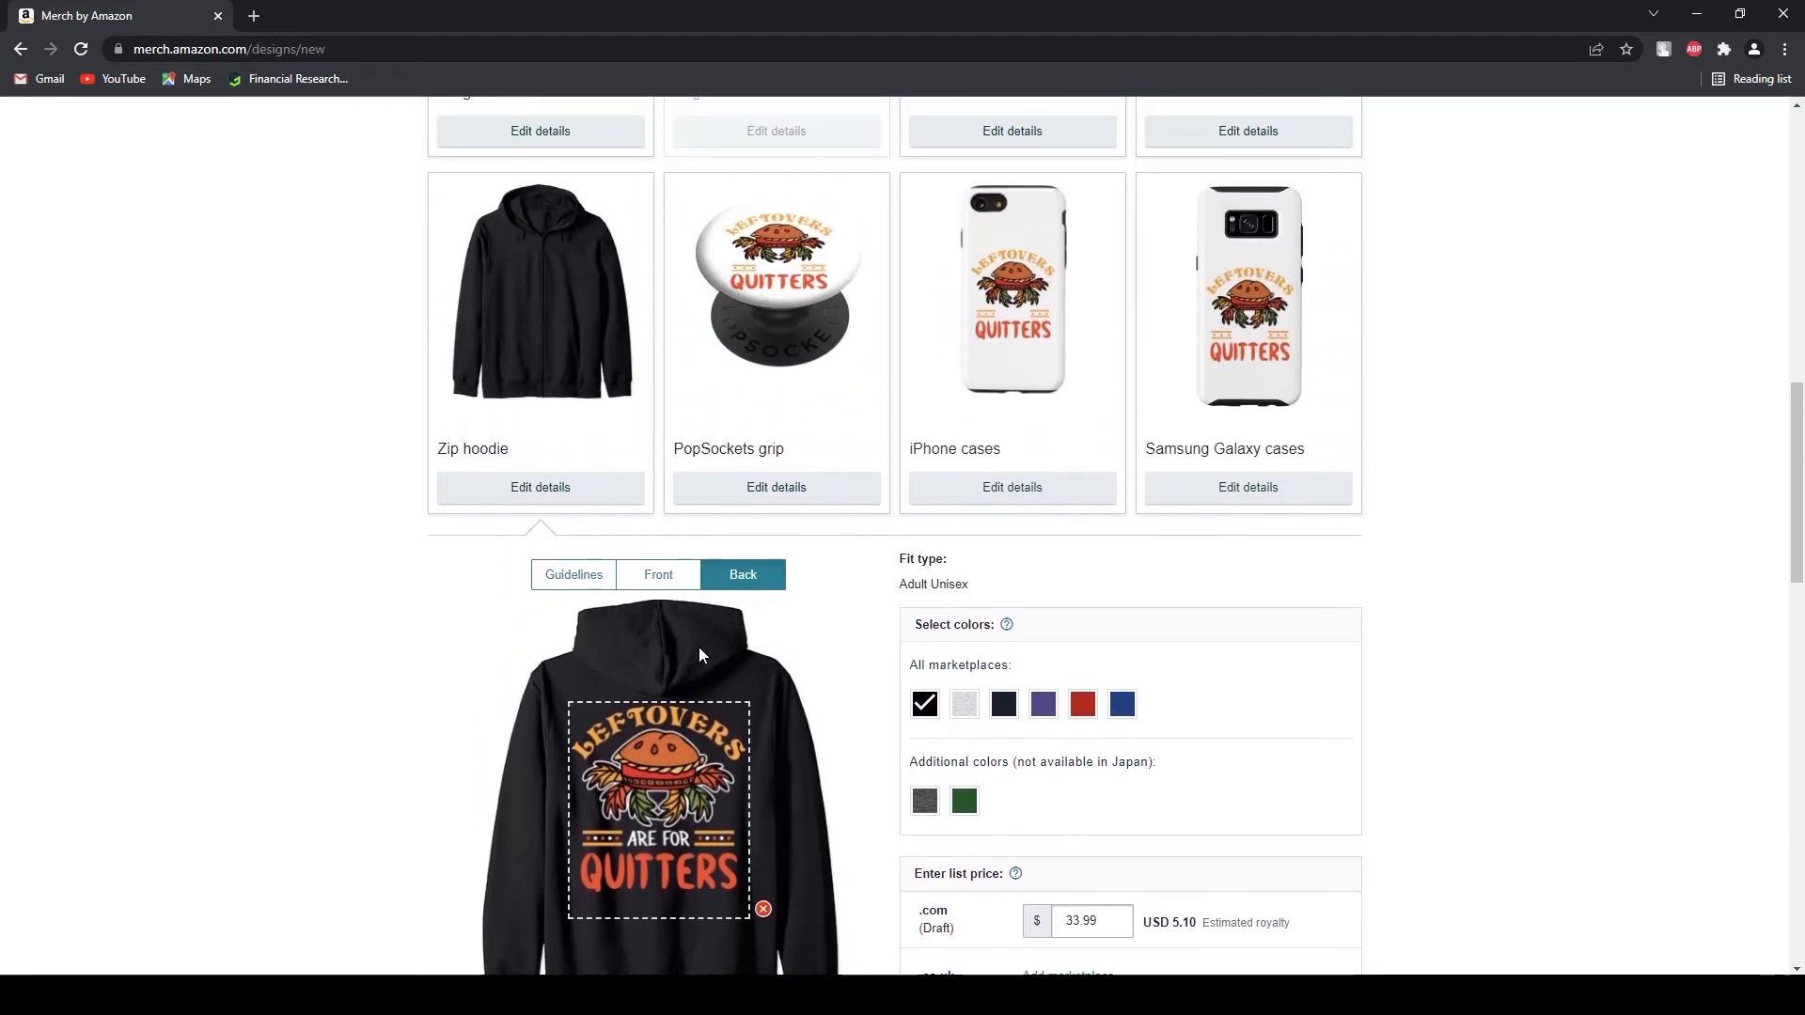
pyautogui.scroll(-5, 702, 721)
pyautogui.scroll(5, 663, 697)
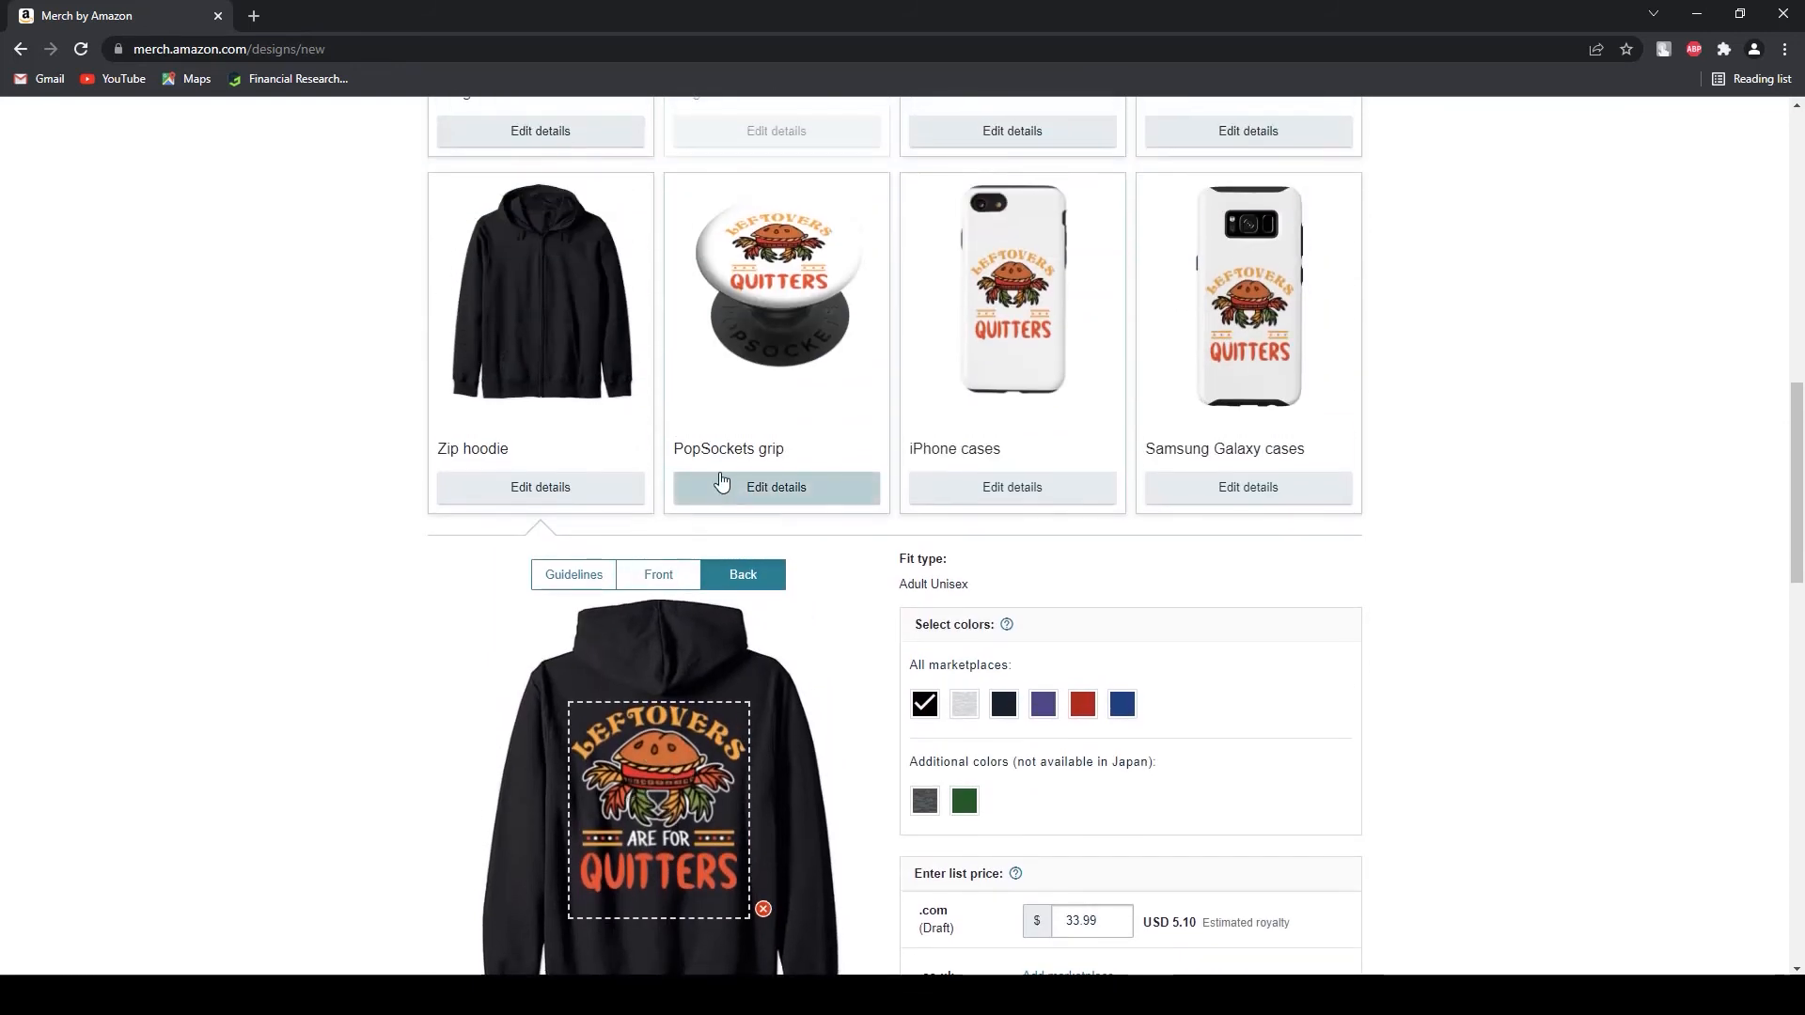
# - Open the PopSockets grip's details and set its background color to black
pyautogui.click(753, 489)
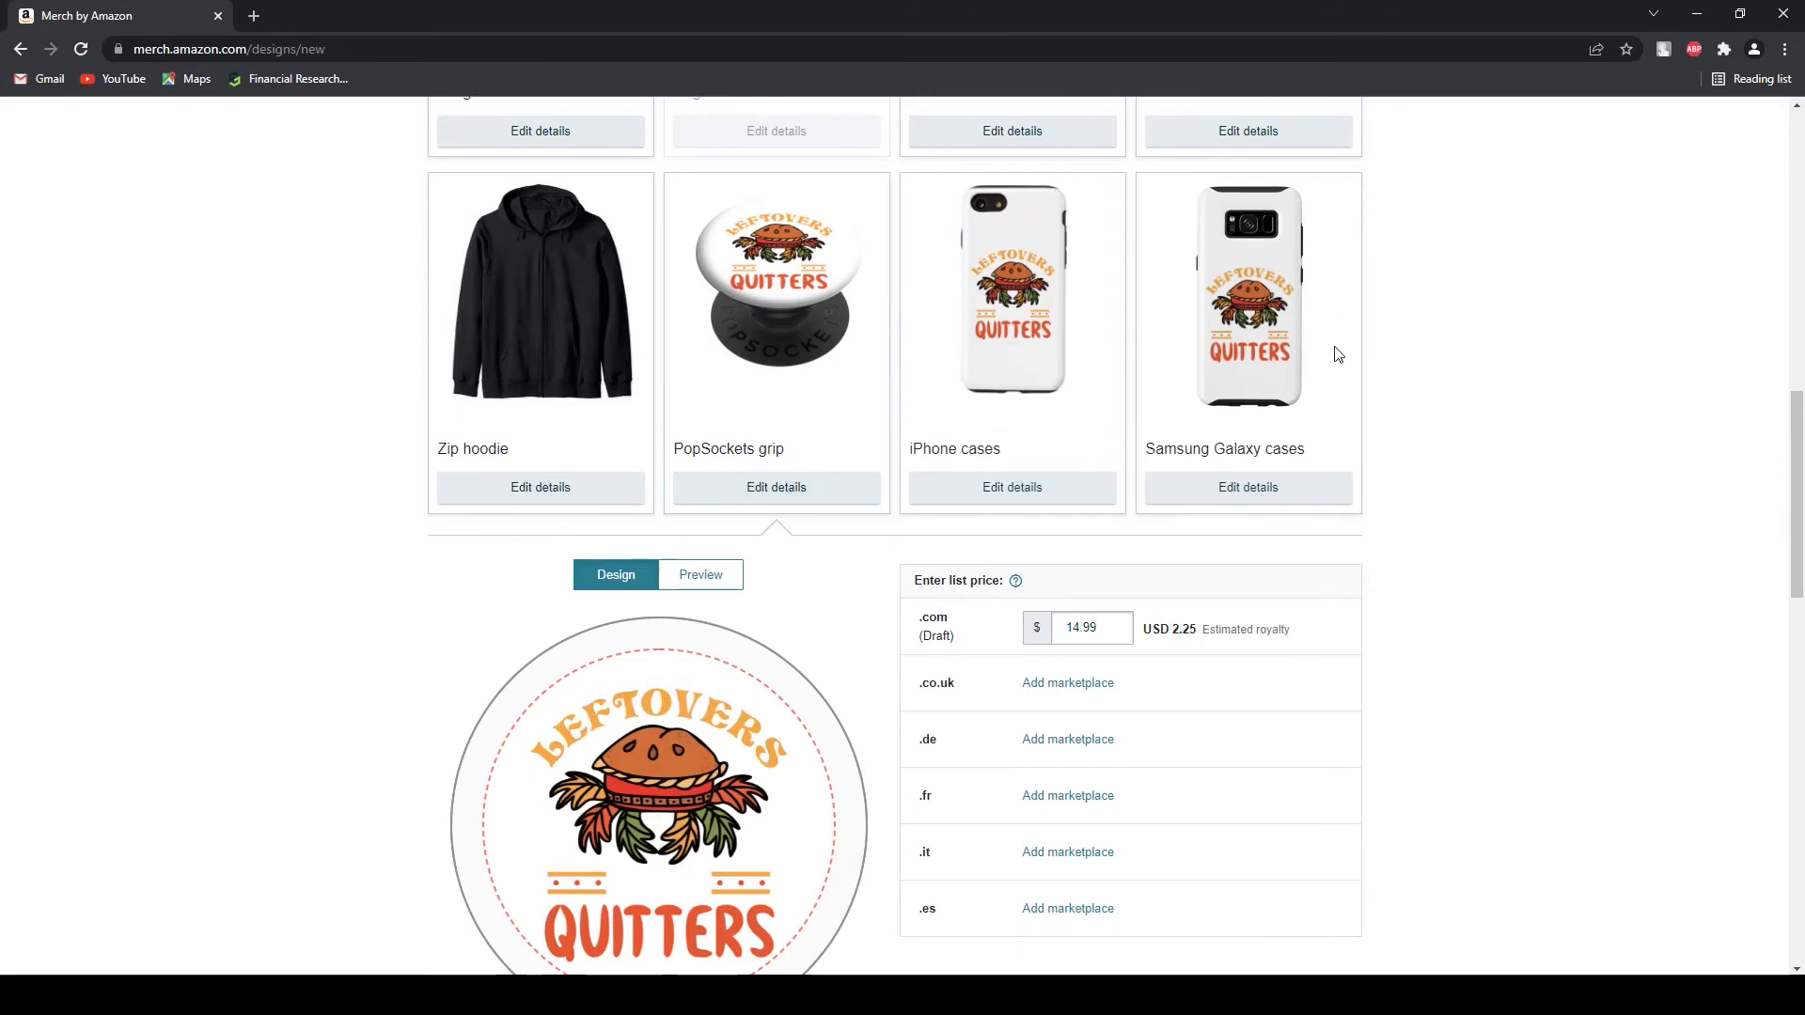
pyautogui.scroll(-4, 931, 576)
pyautogui.scroll(-2, 652, 846)
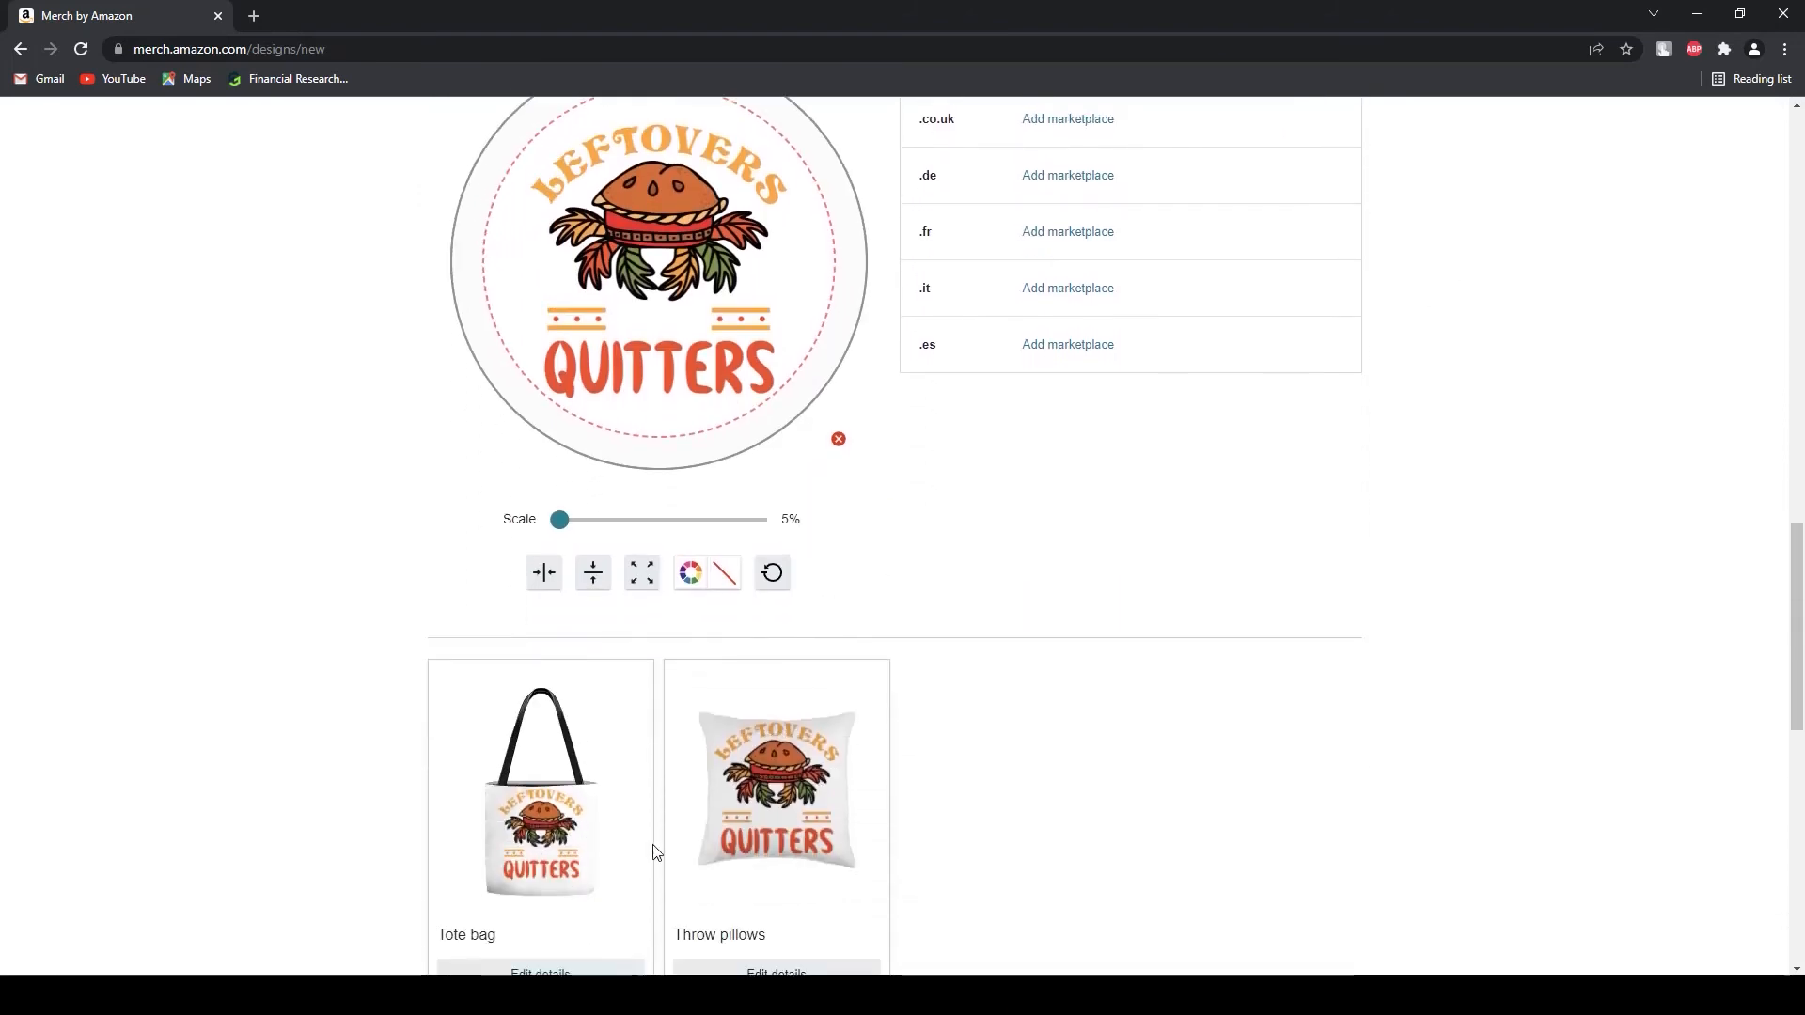
pyautogui.scroll(3, 658, 776)
pyautogui.scroll(4, 746, 686)
pyautogui.scroll(-2, 794, 645)
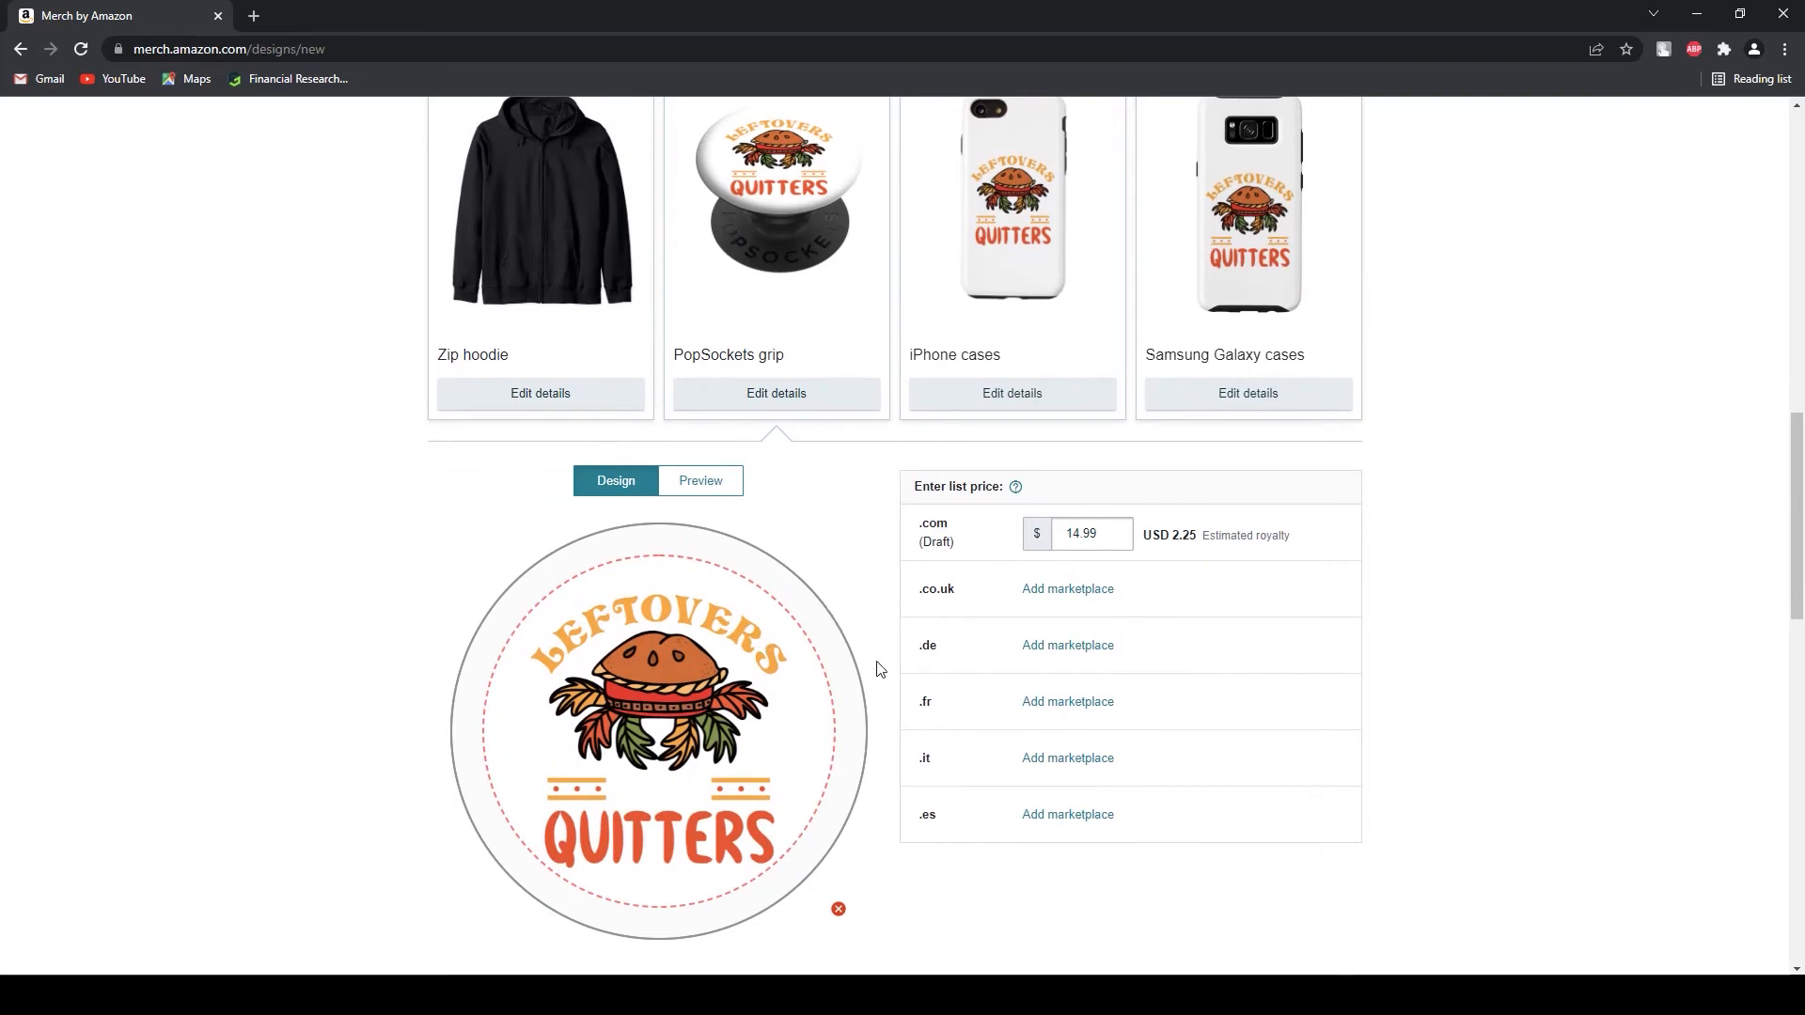
pyautogui.scroll(-3, 875, 639)
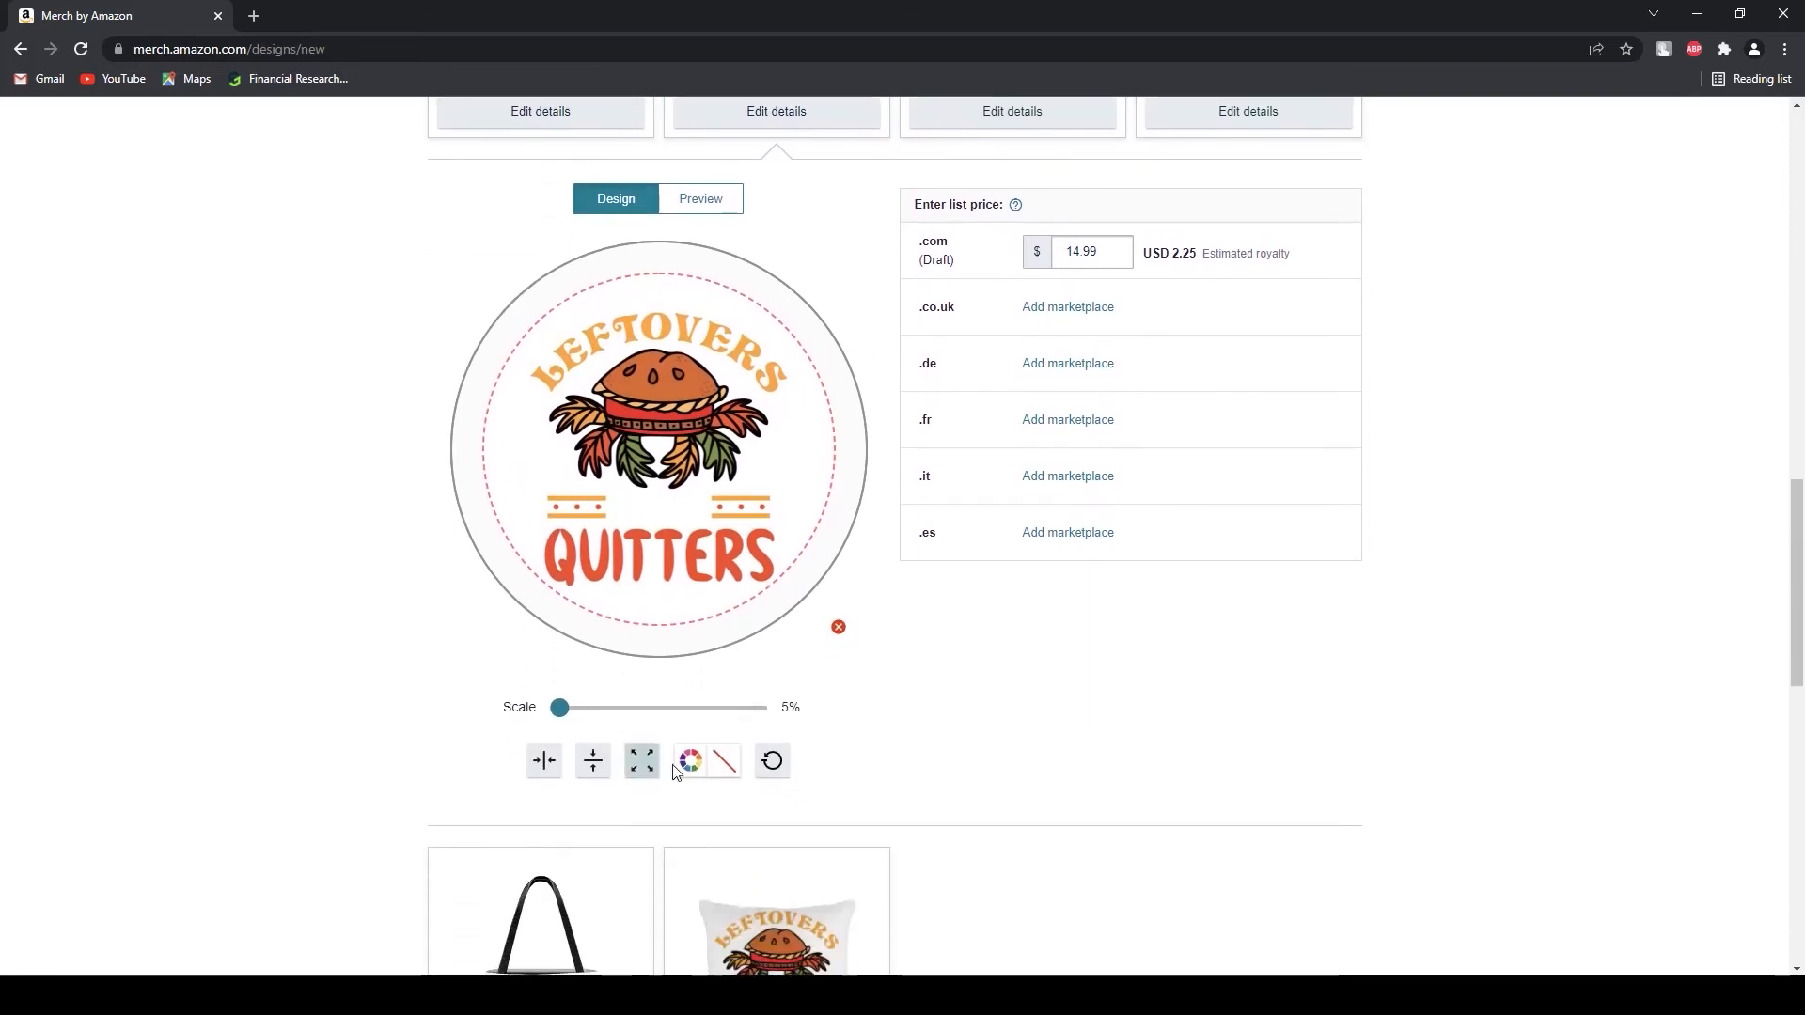
pyautogui.click(689, 764)
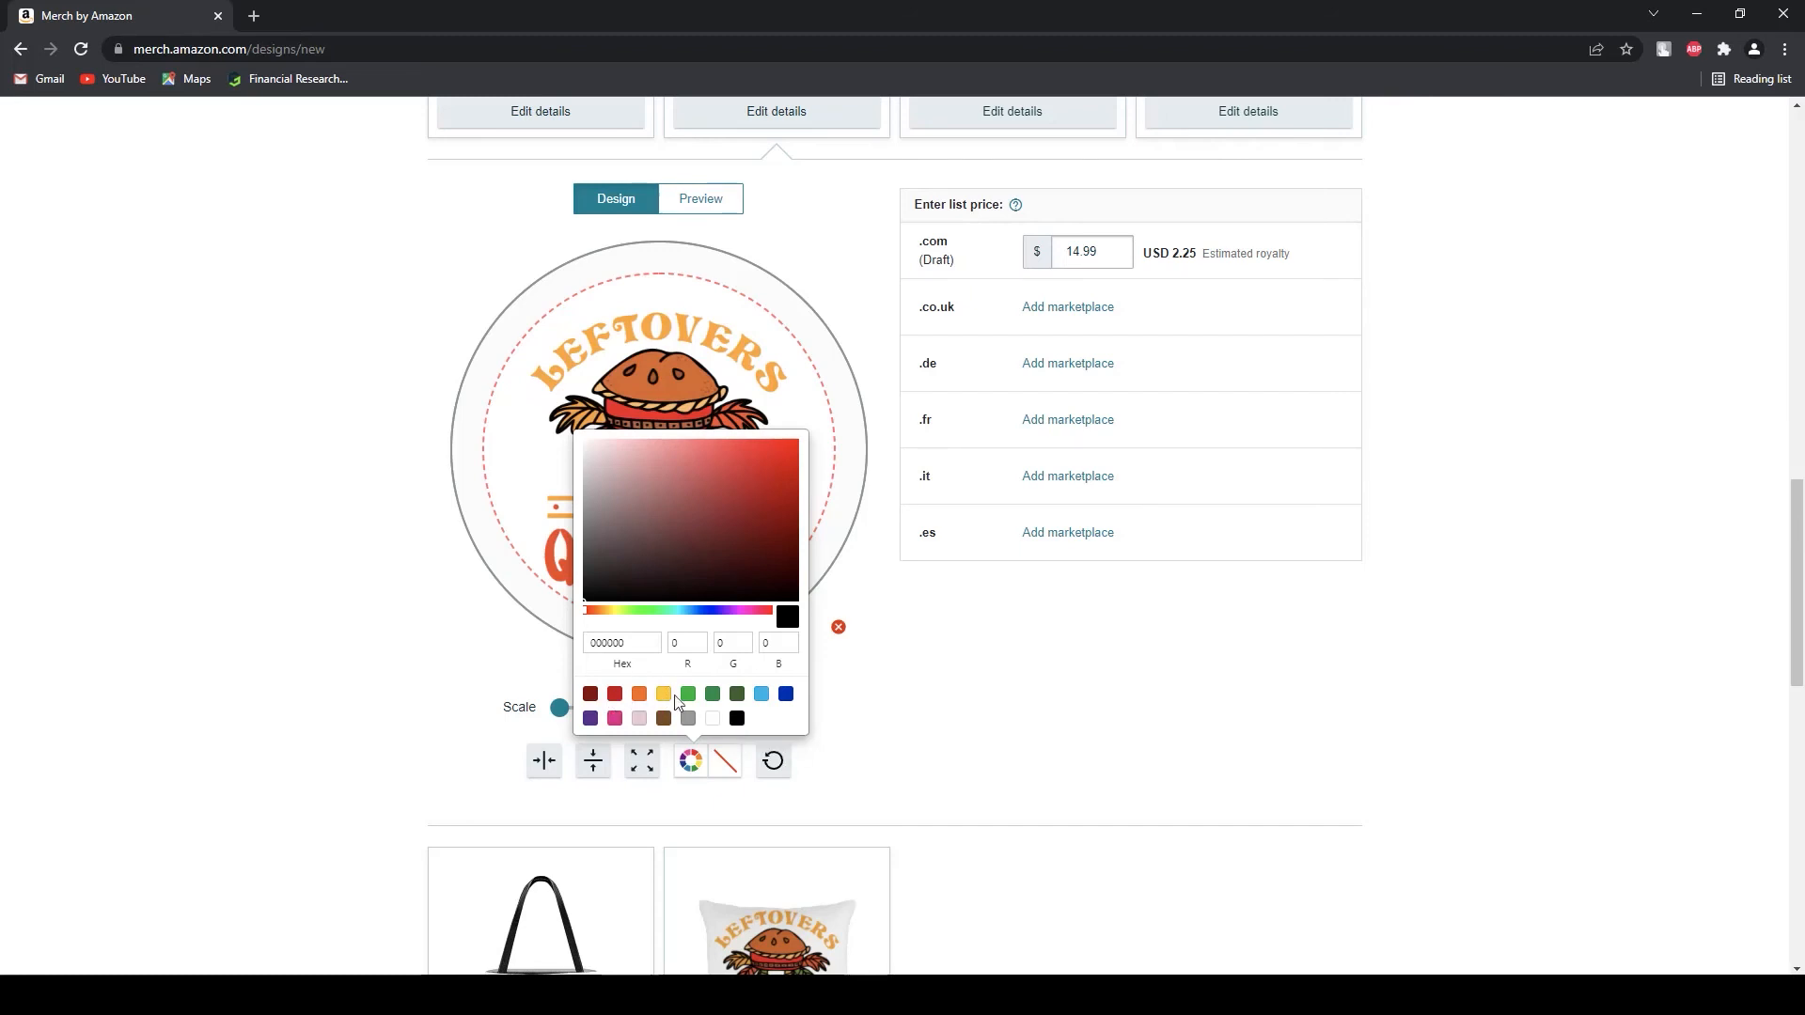
pyautogui.click(737, 718)
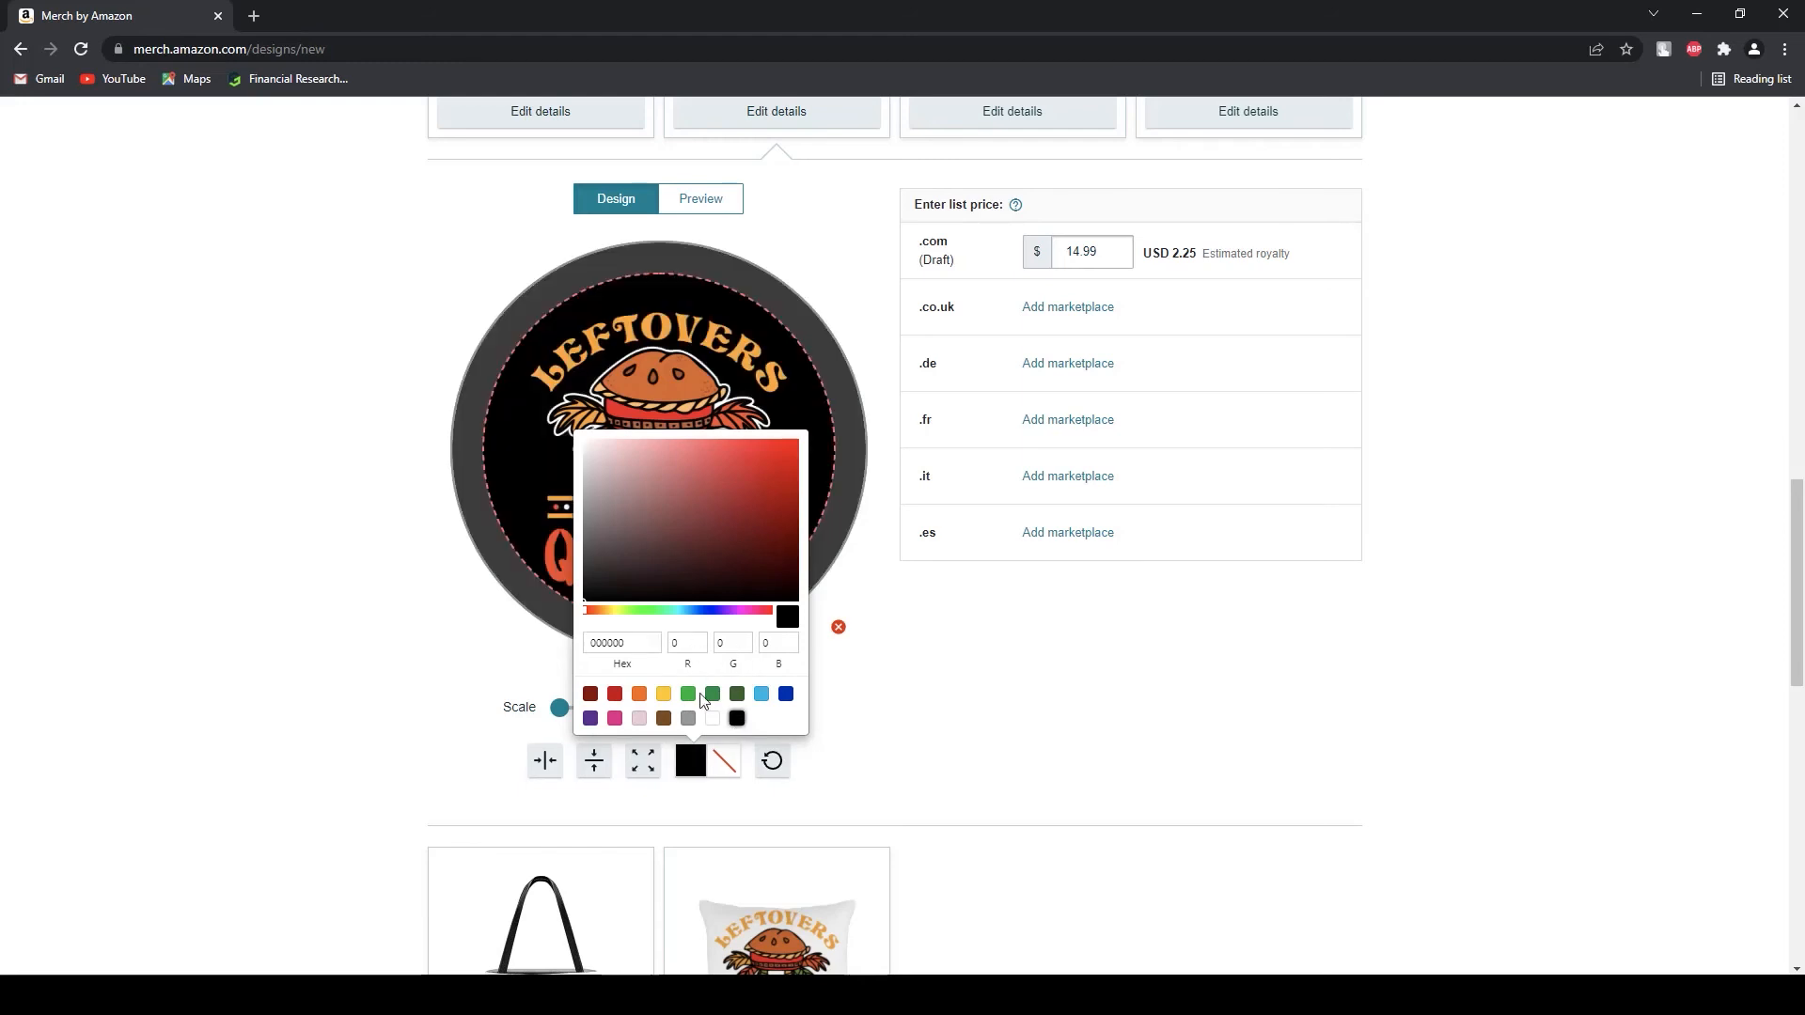
# - Try dark green 0C3D26 and dark brown 2A180C as the PopSockets grip's background, and return it to black
pyautogui.moveTo(626, 618); pyautogui.dragTo(663, 612)
pyautogui.click(764, 521)
pyautogui.moveTo(772, 534); pyautogui.dragTo(758, 562)
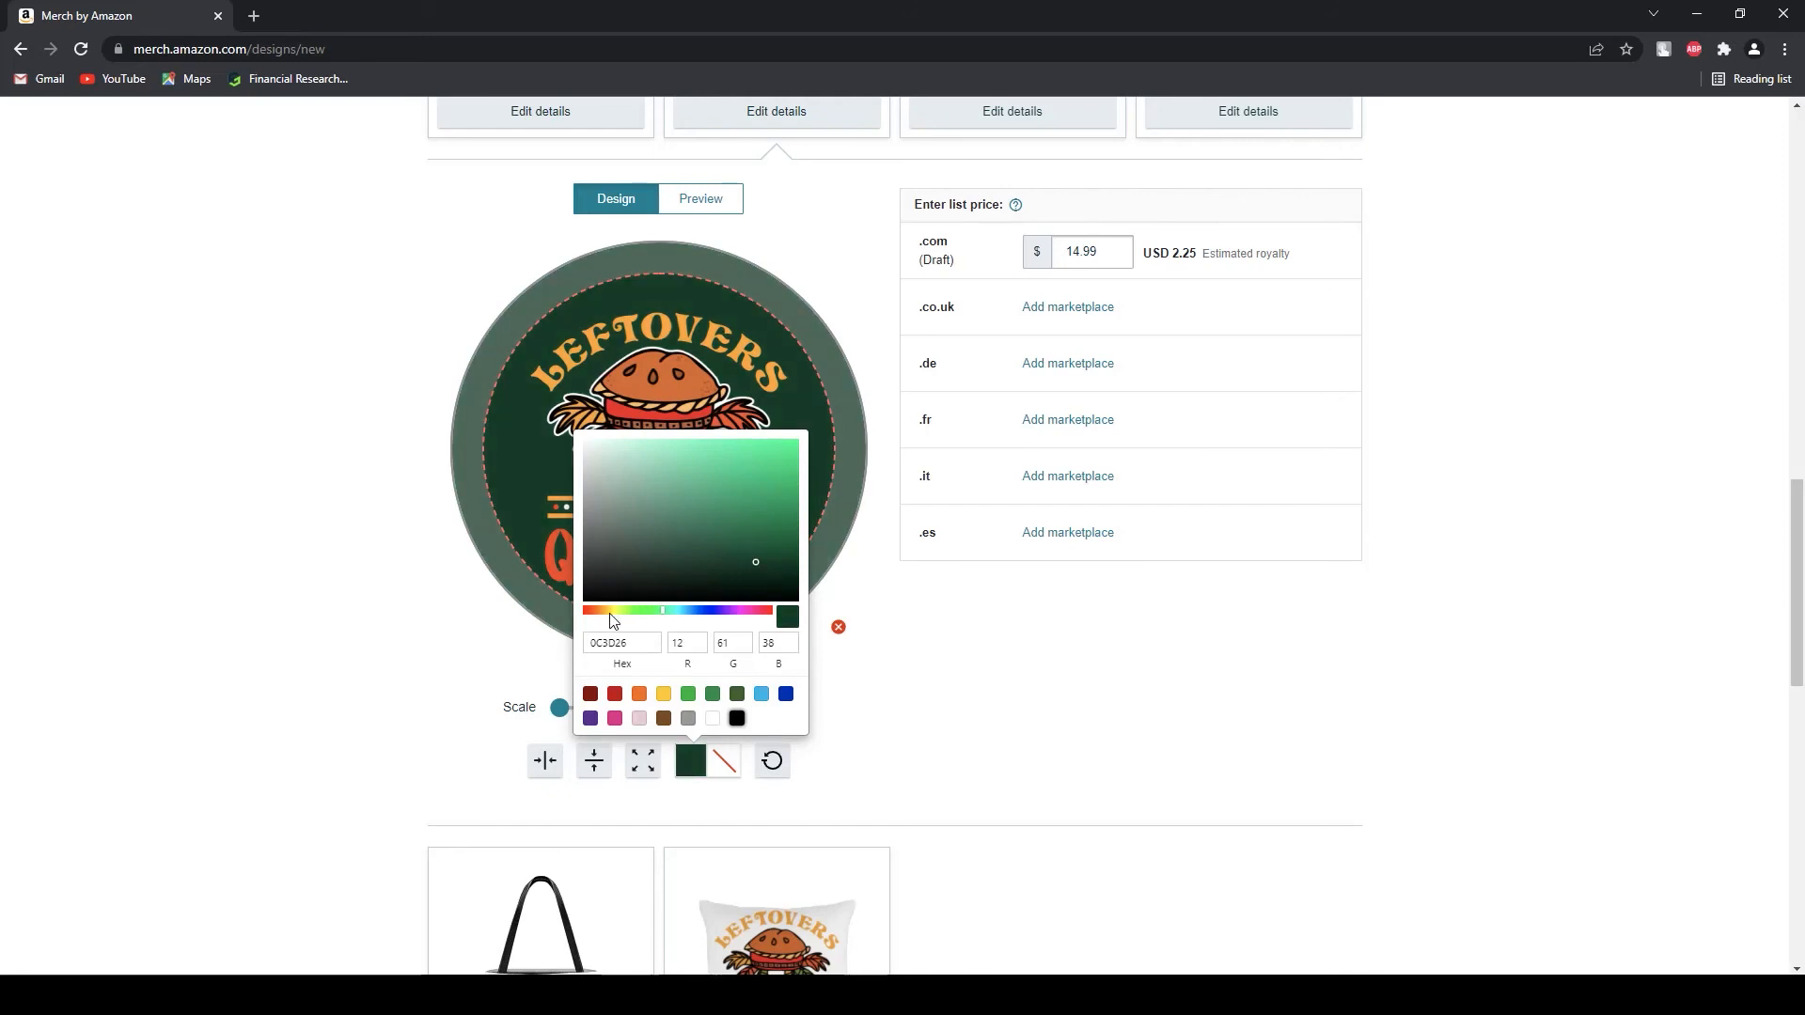
pyautogui.moveTo(610, 614); pyautogui.dragTo(598, 612)
pyautogui.click(737, 574)
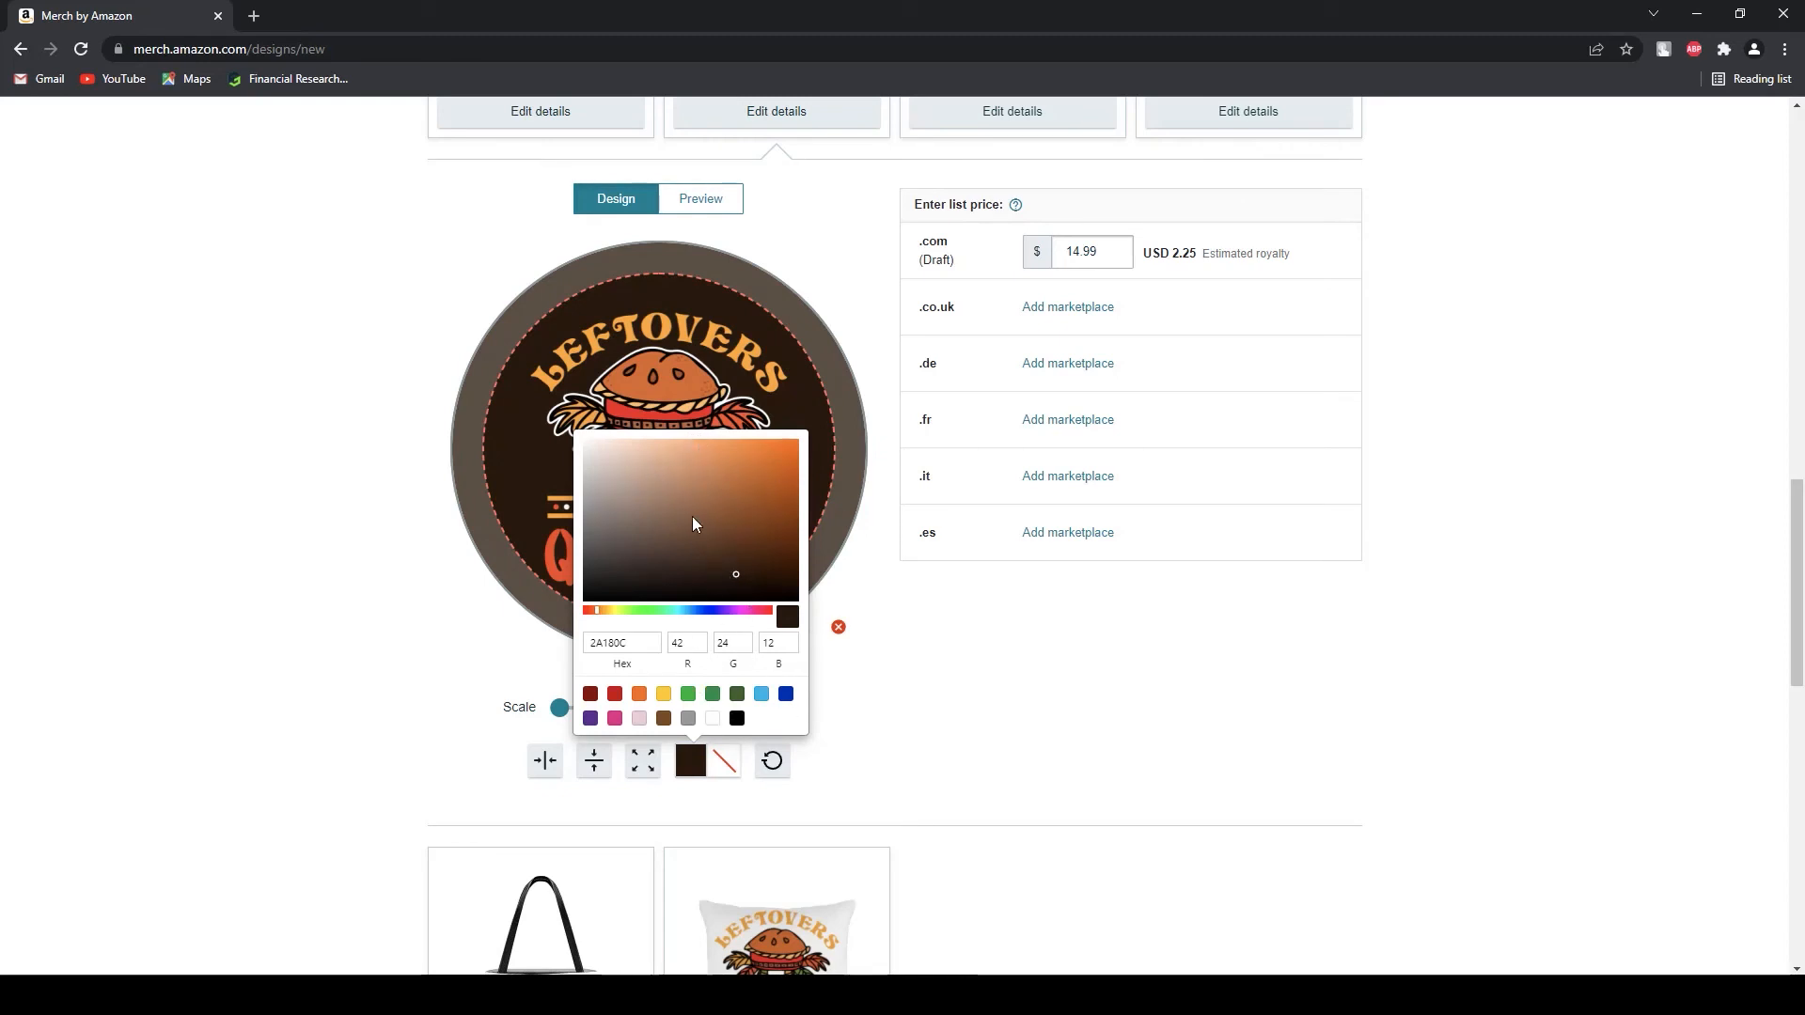
pyautogui.scroll(1, 598, 467)
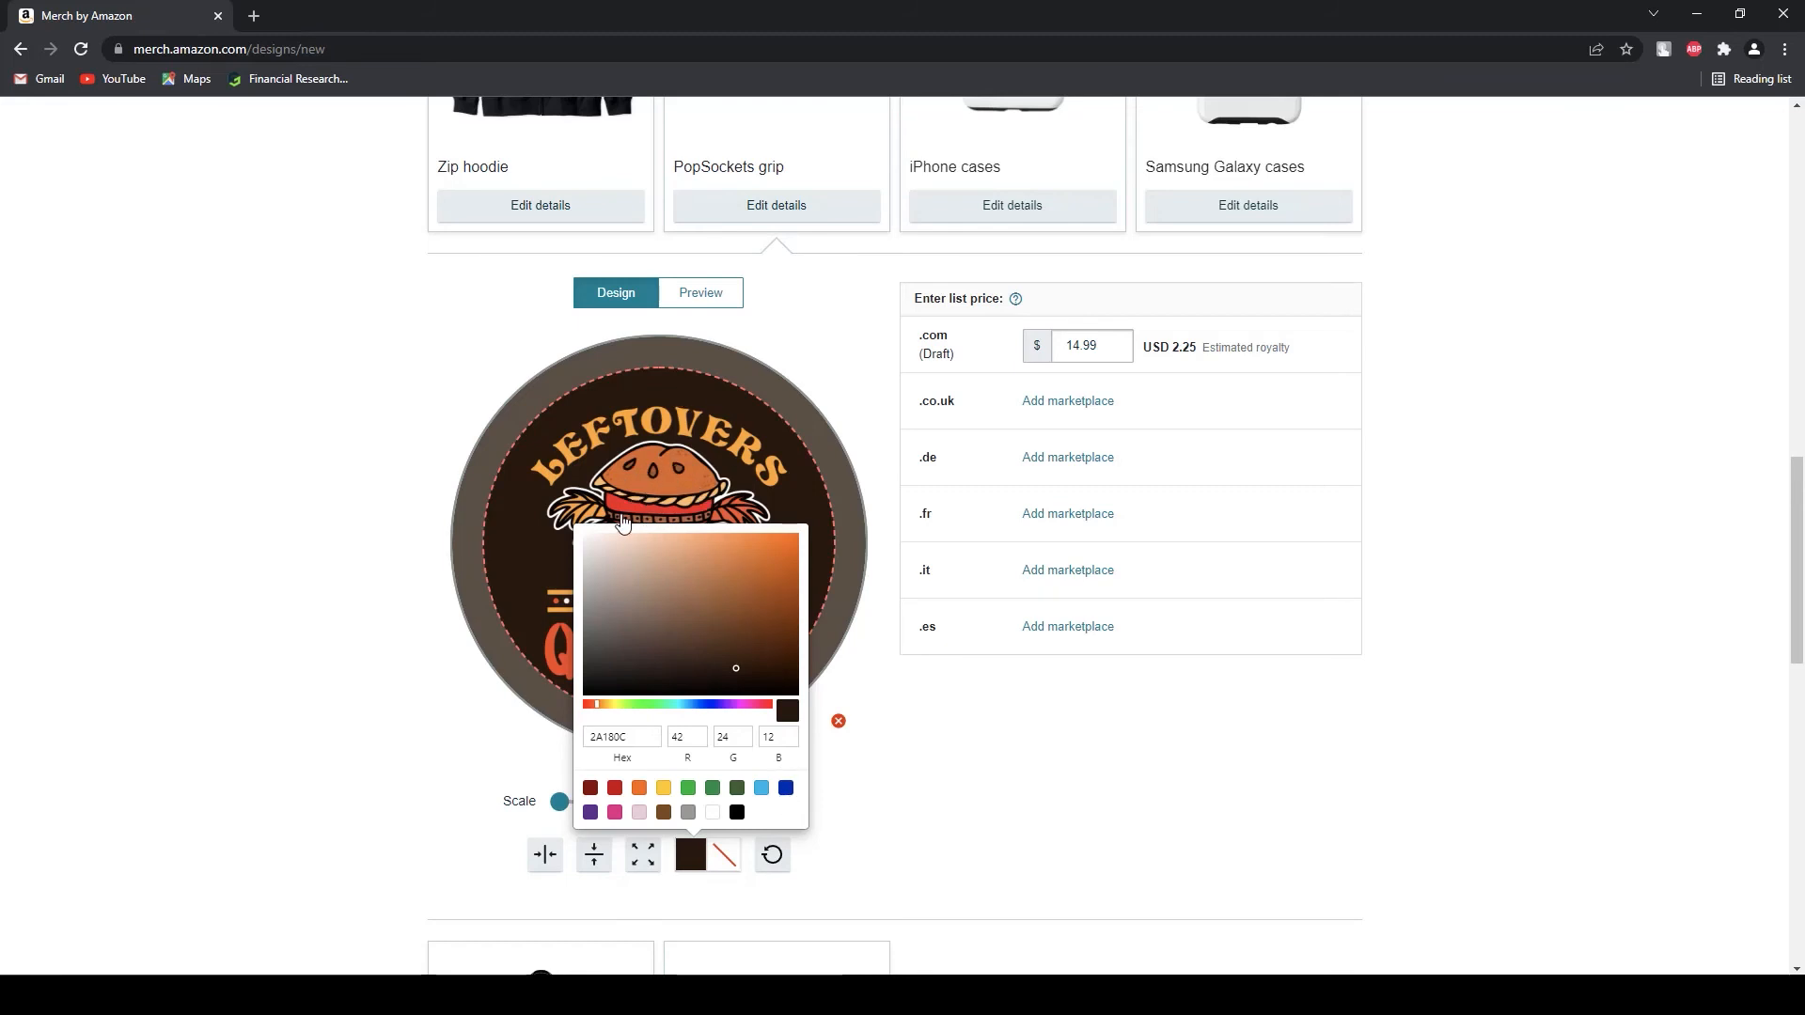
pyautogui.click(737, 811)
pyautogui.click(665, 541)
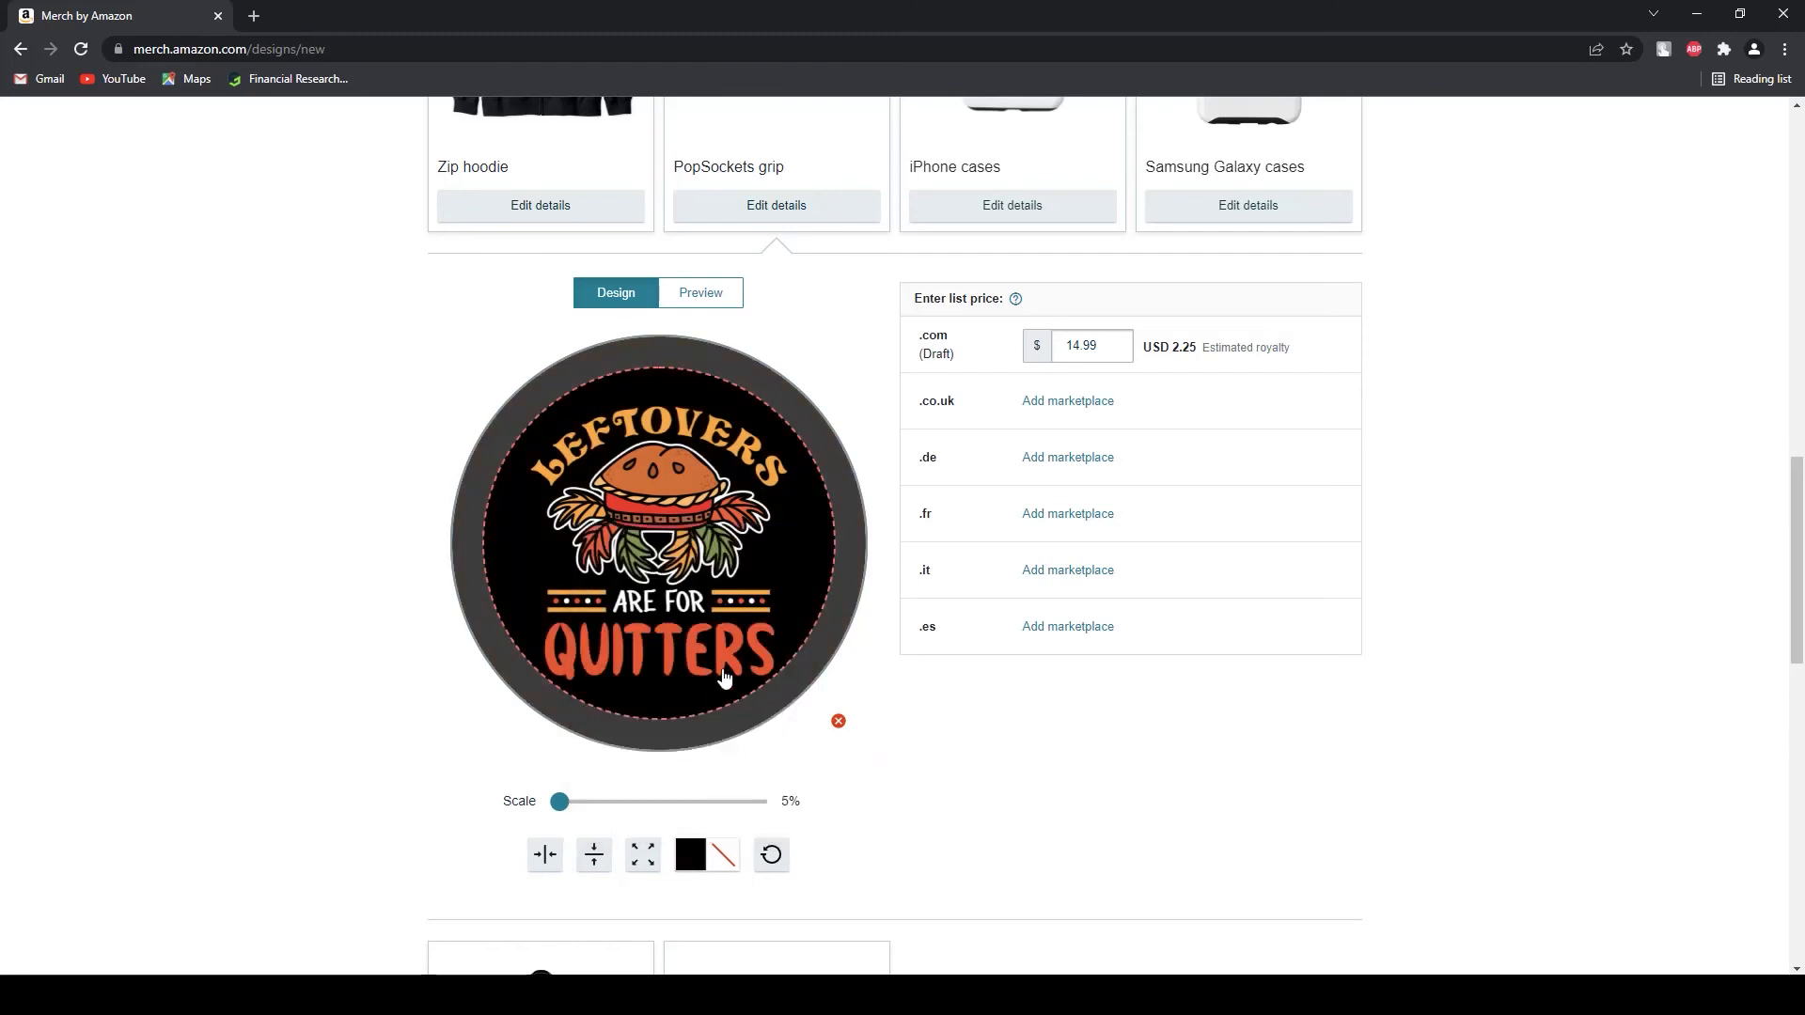
# - Move the PopSockets grip's artwork slightly higher inside the dashed circle, preview the product, and center the artwork horizontally
pyautogui.moveTo(721, 496); pyautogui.dragTo(721, 487)
pyautogui.click(697, 293)
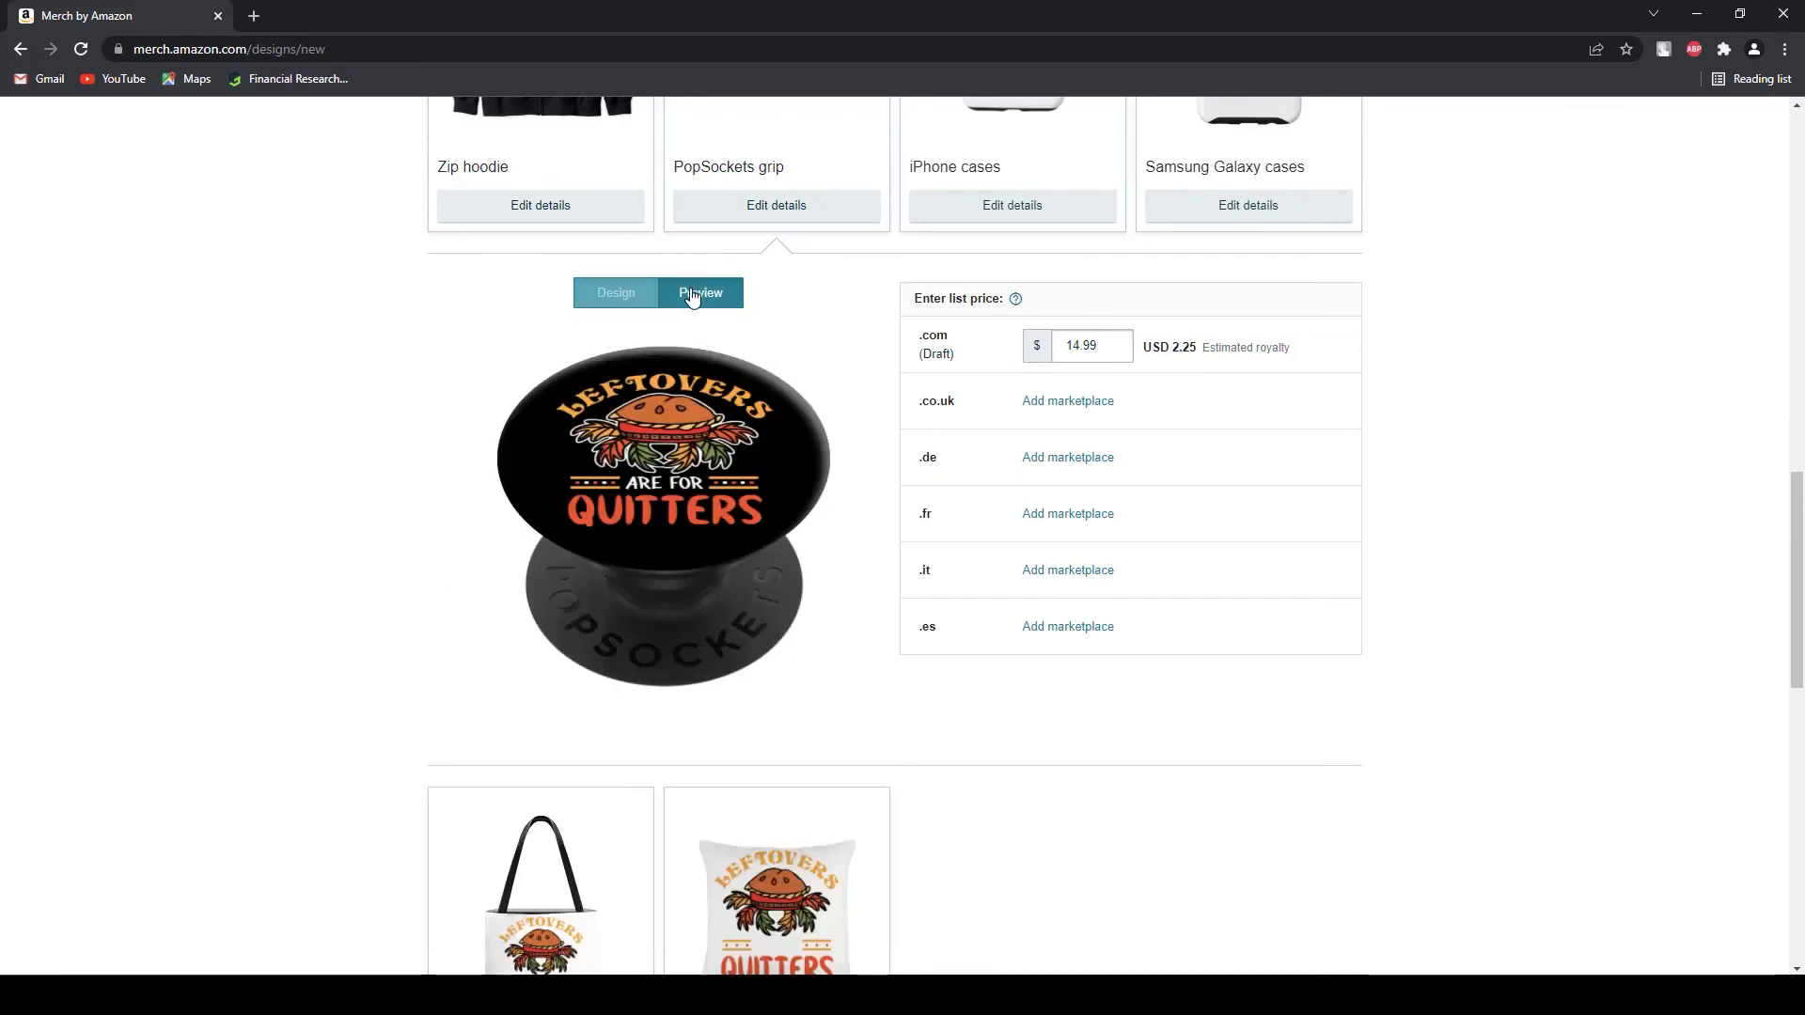
pyautogui.click(616, 296)
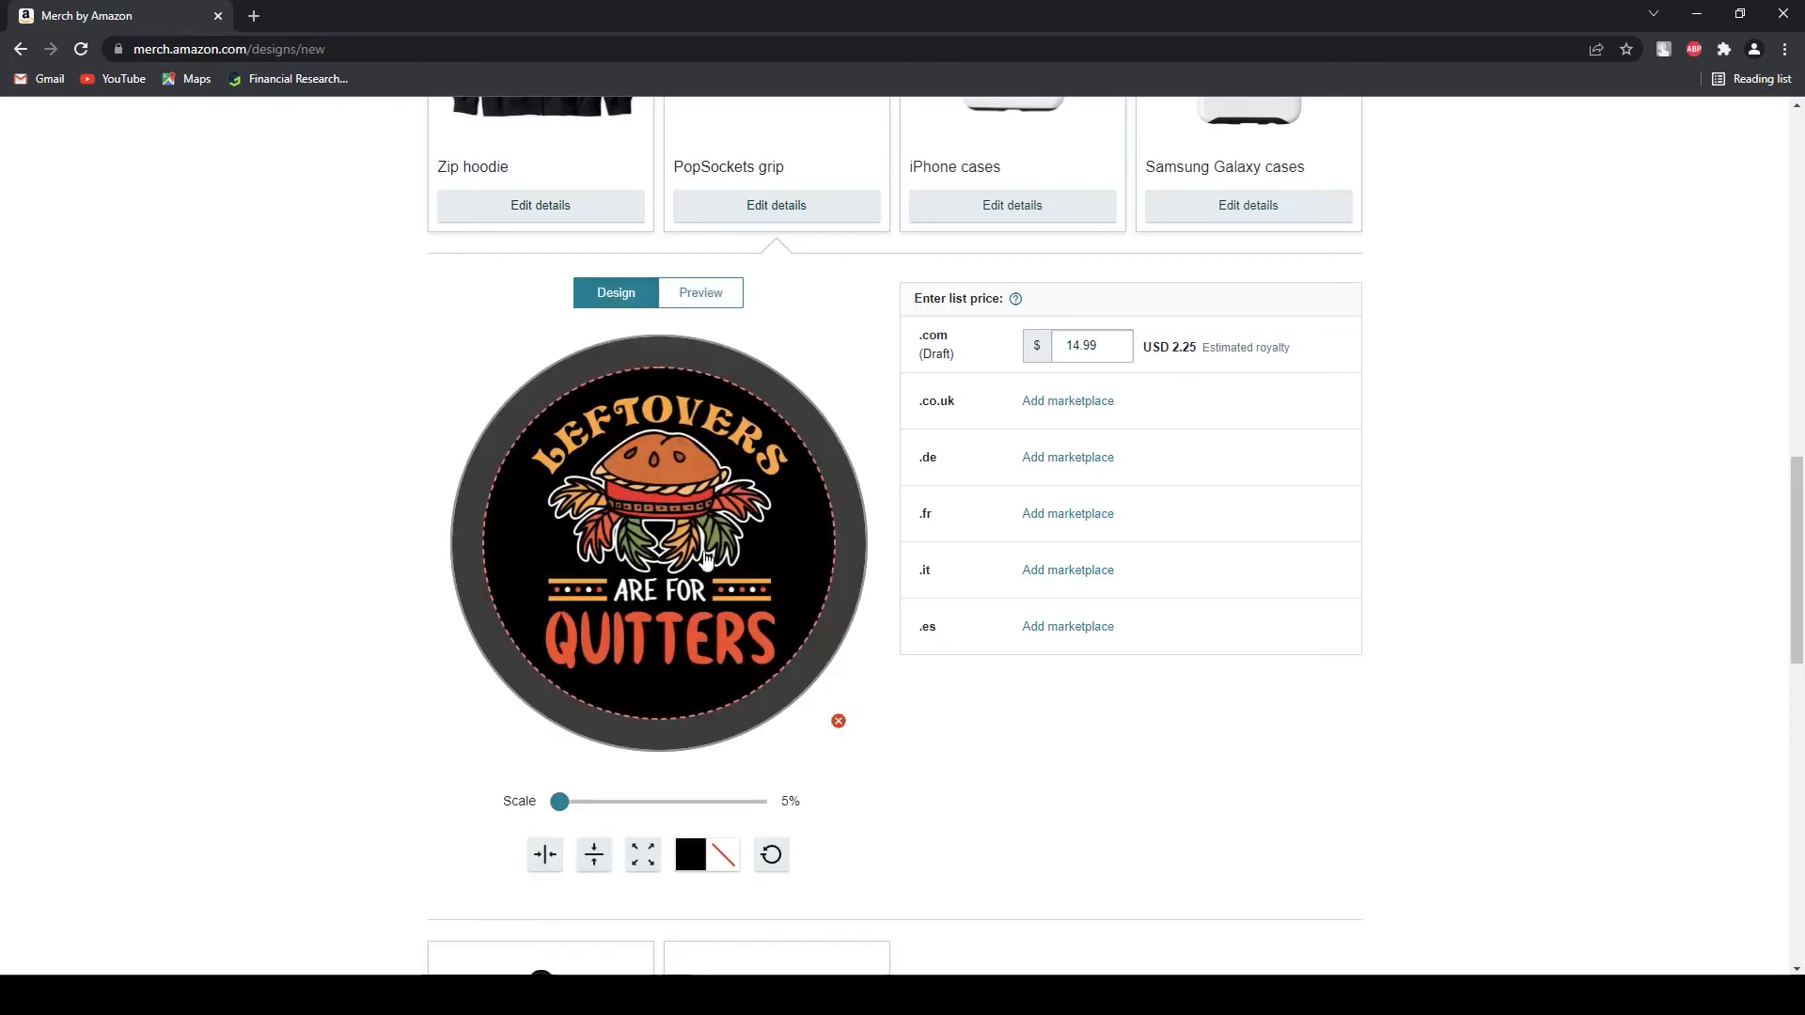
pyautogui.moveTo(725, 602); pyautogui.dragTo(726, 599)
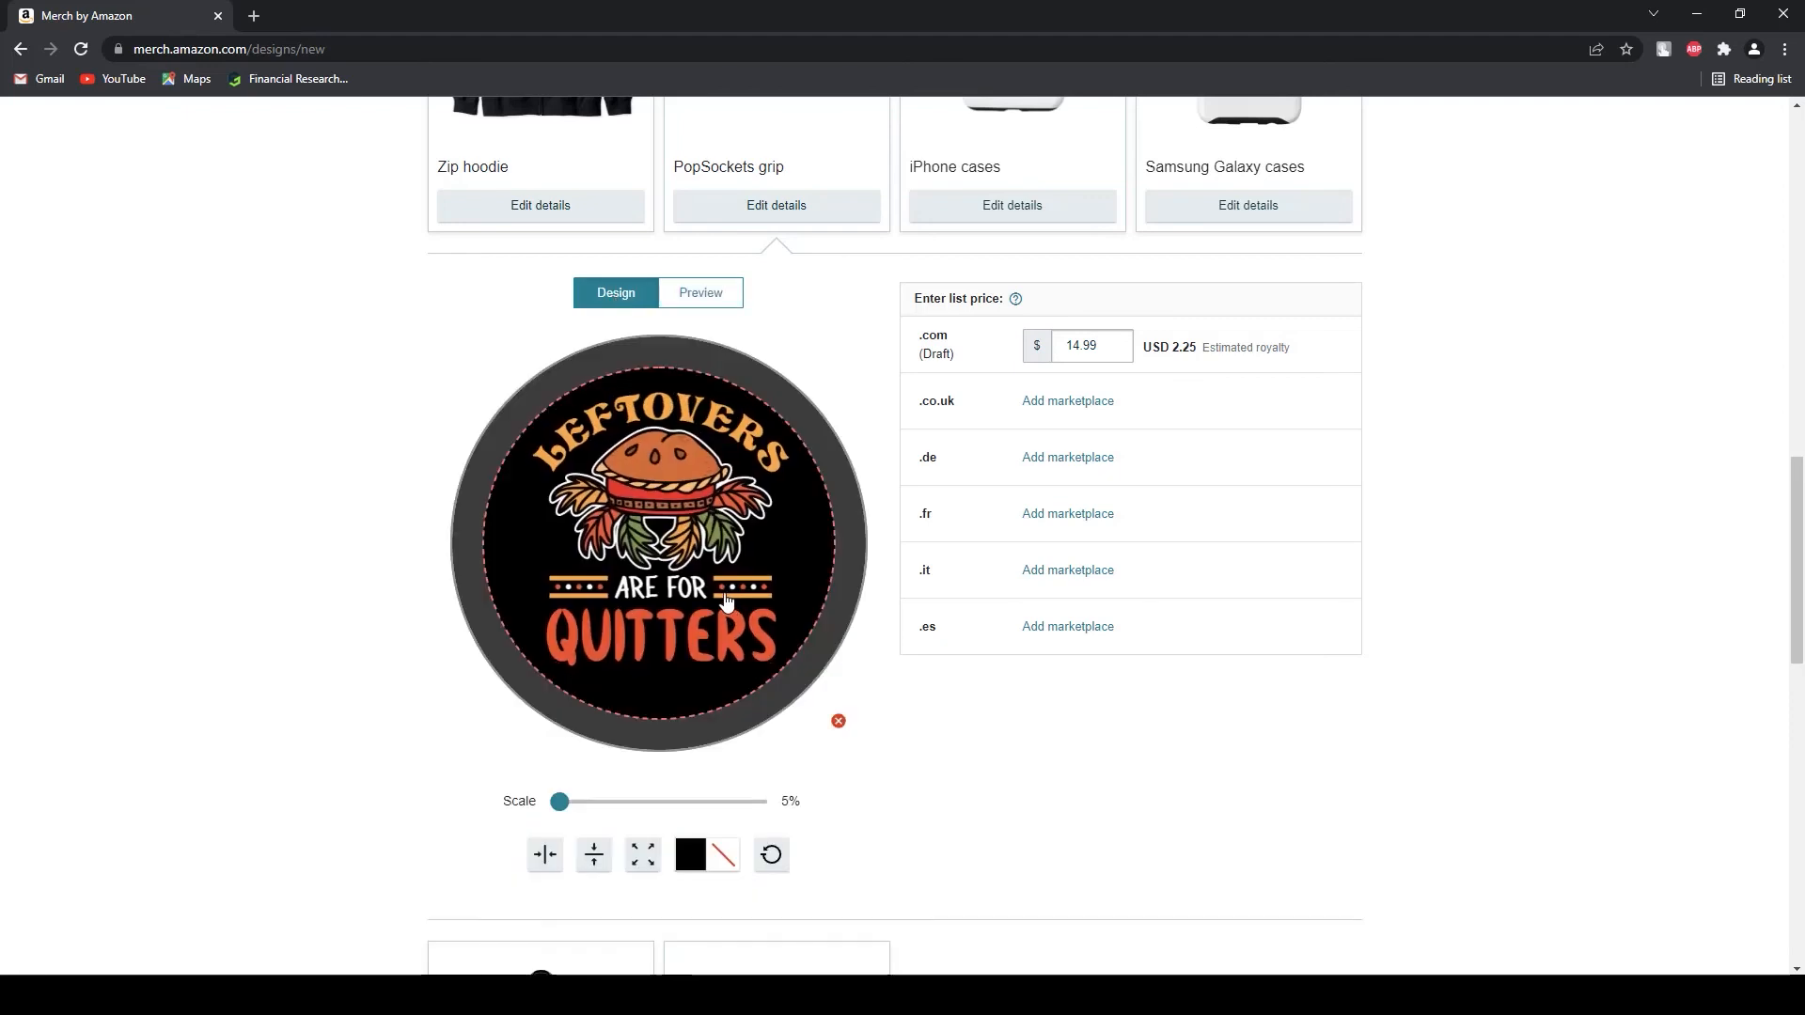
pyautogui.click(545, 865)
# - Open the iPhone cases' details and move the artwork slightly lower inside the dashed safe area, centered horizontally
pyautogui.click(1013, 488)
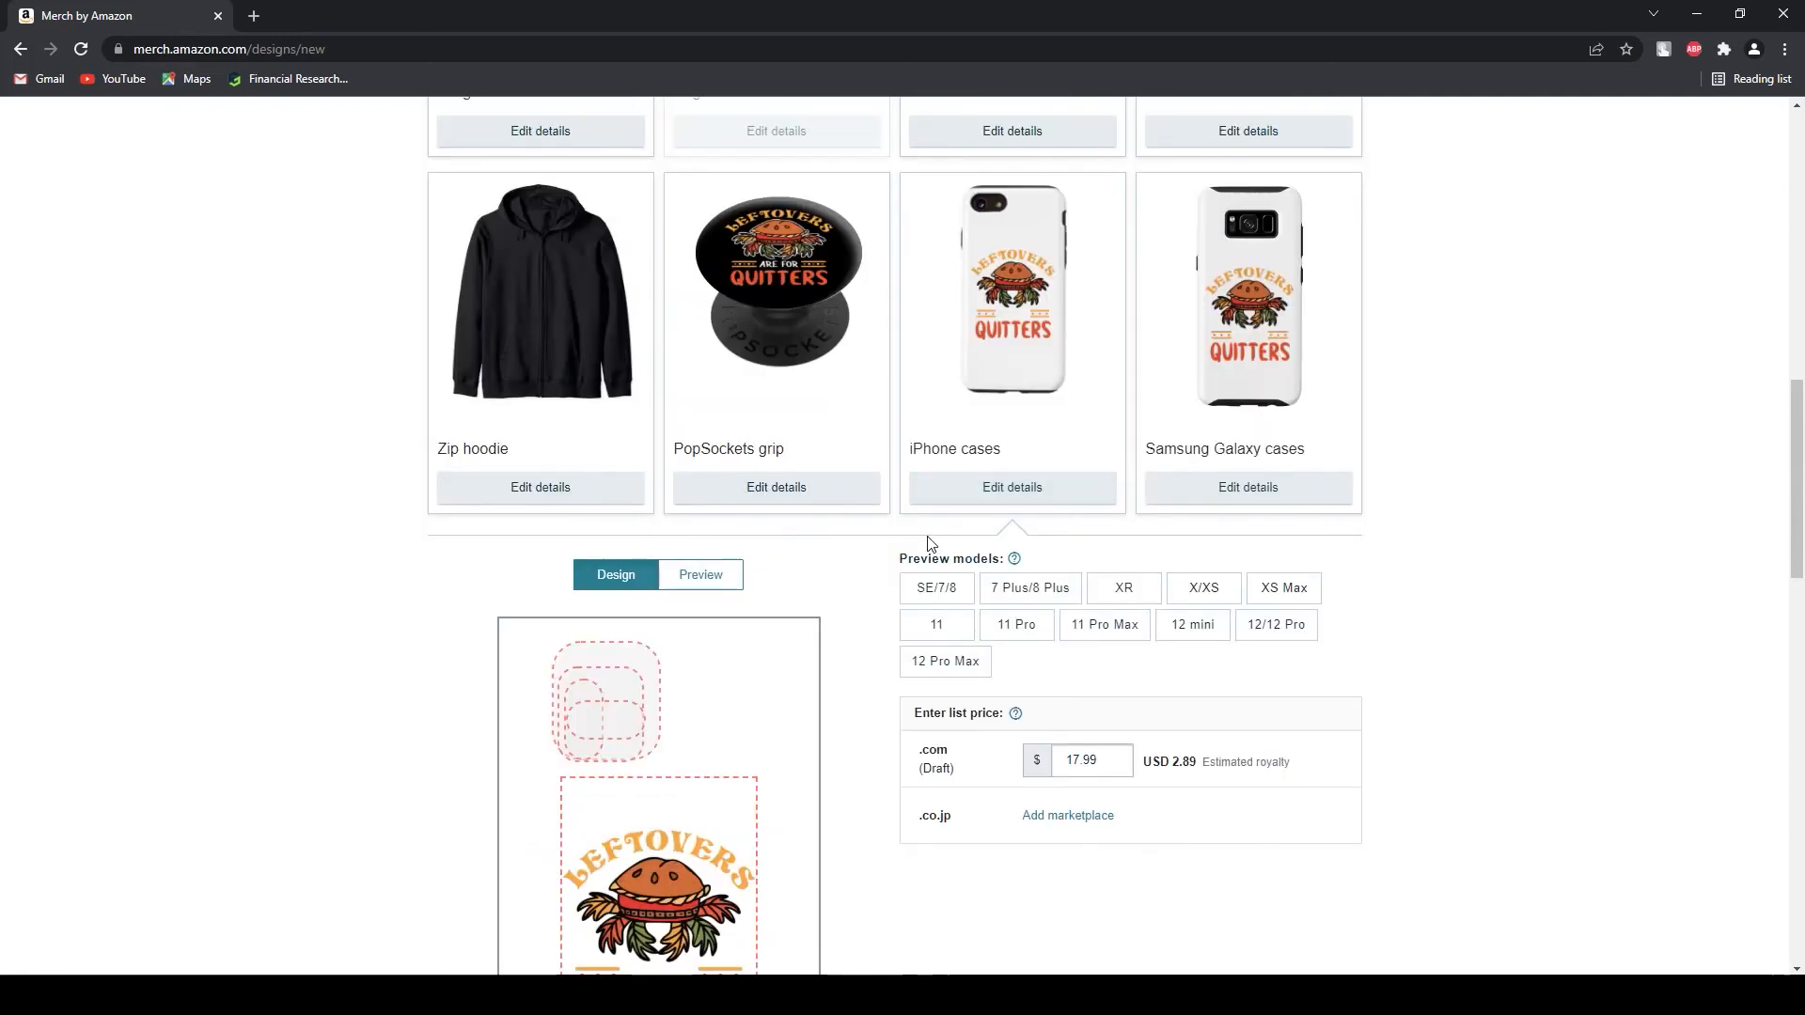
pyautogui.scroll(-1, 931, 549)
pyautogui.scroll(-2, 931, 549)
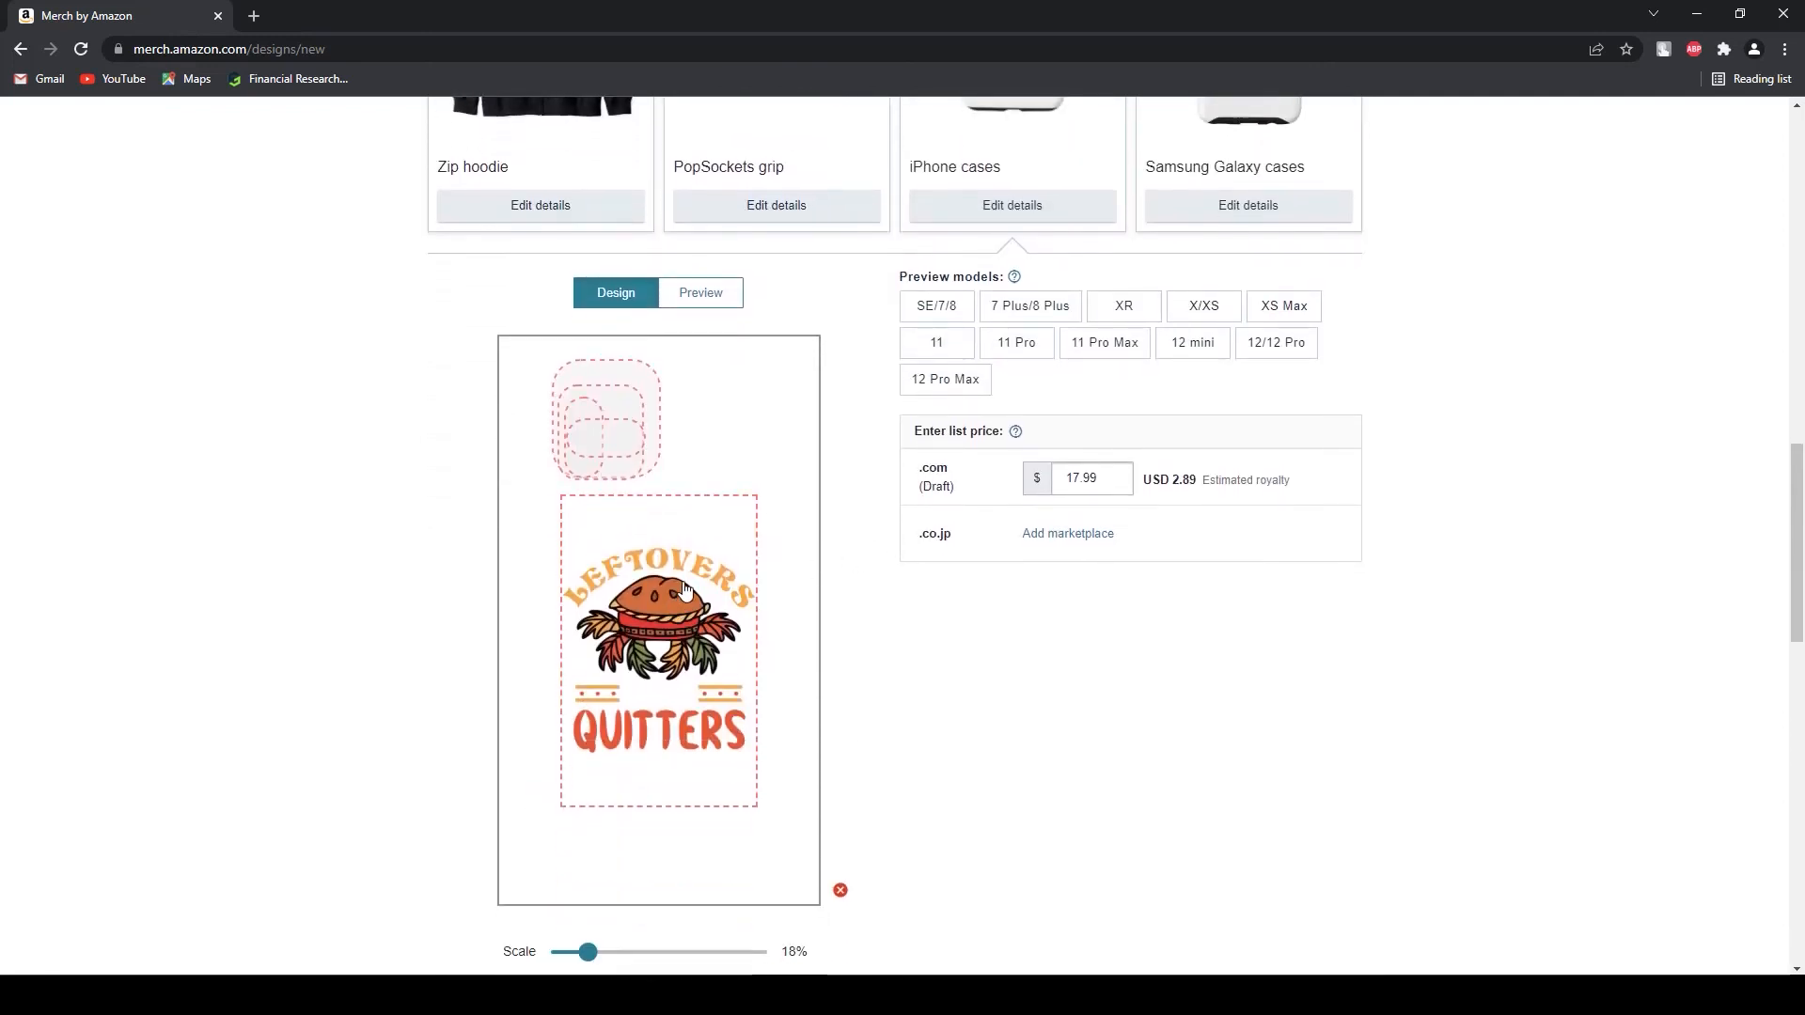
pyautogui.moveTo(683, 586); pyautogui.dragTo(687, 606)
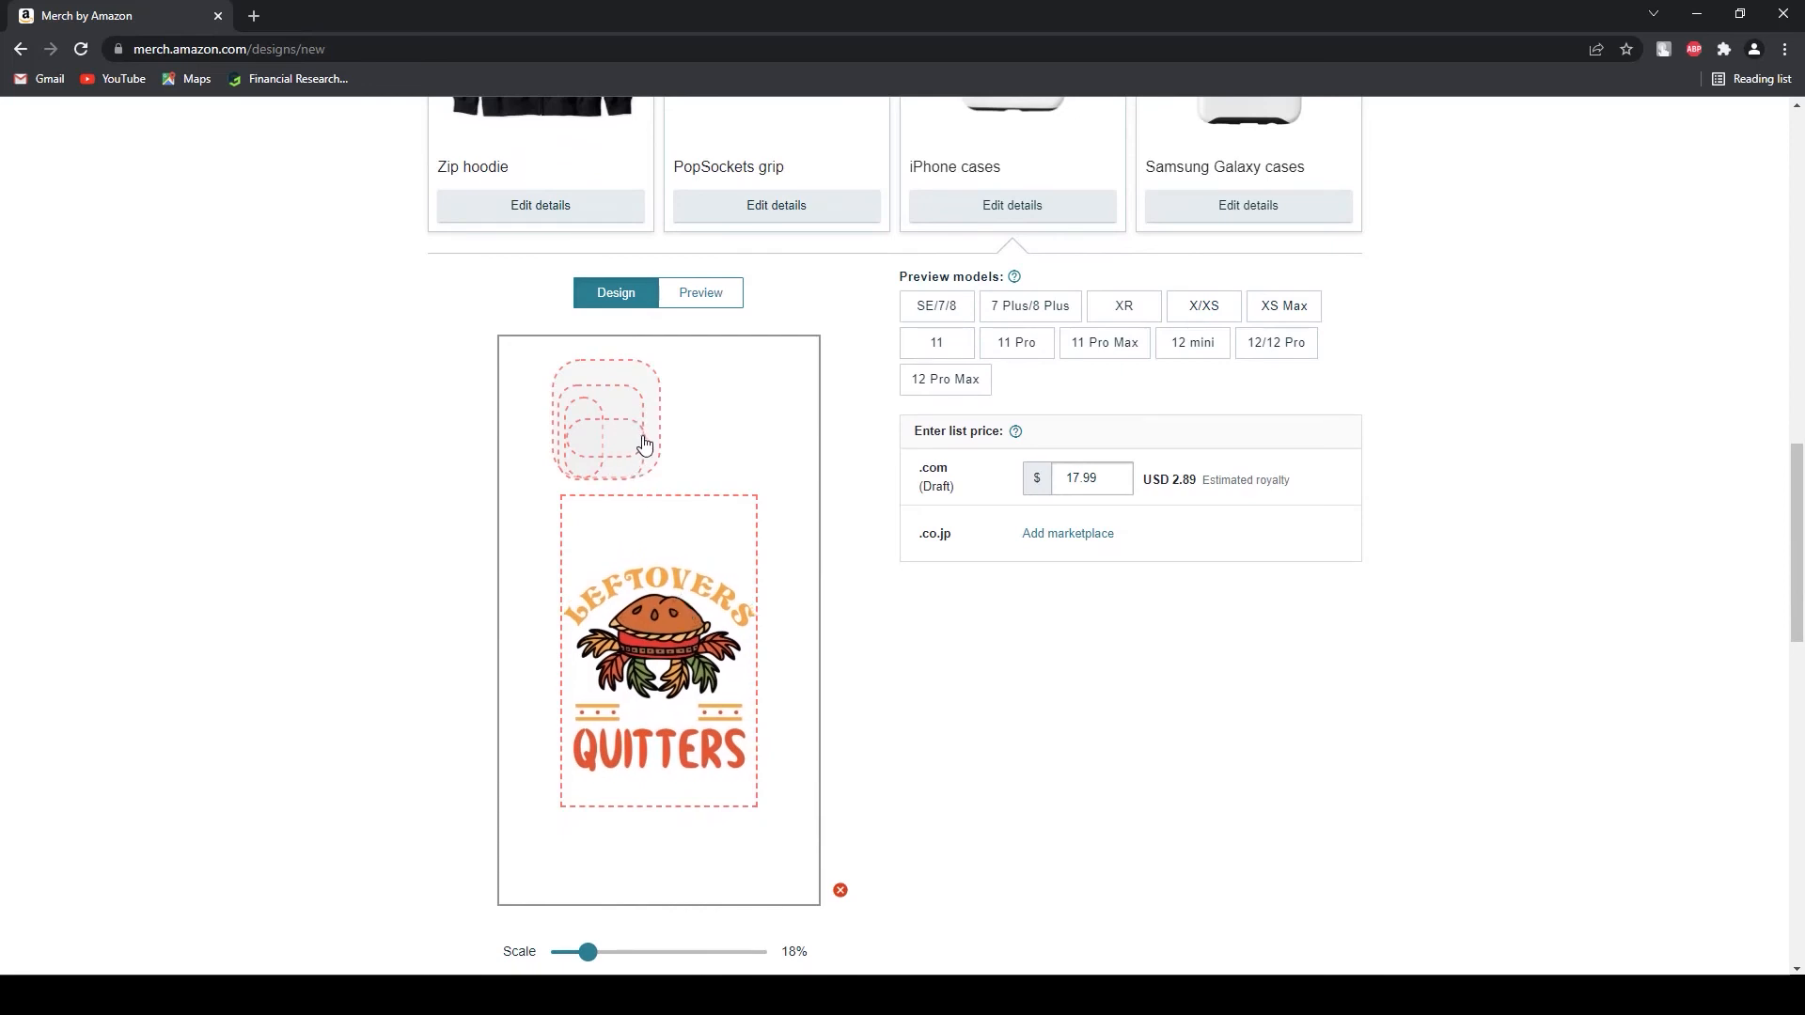
pyautogui.scroll(1, 650, 452)
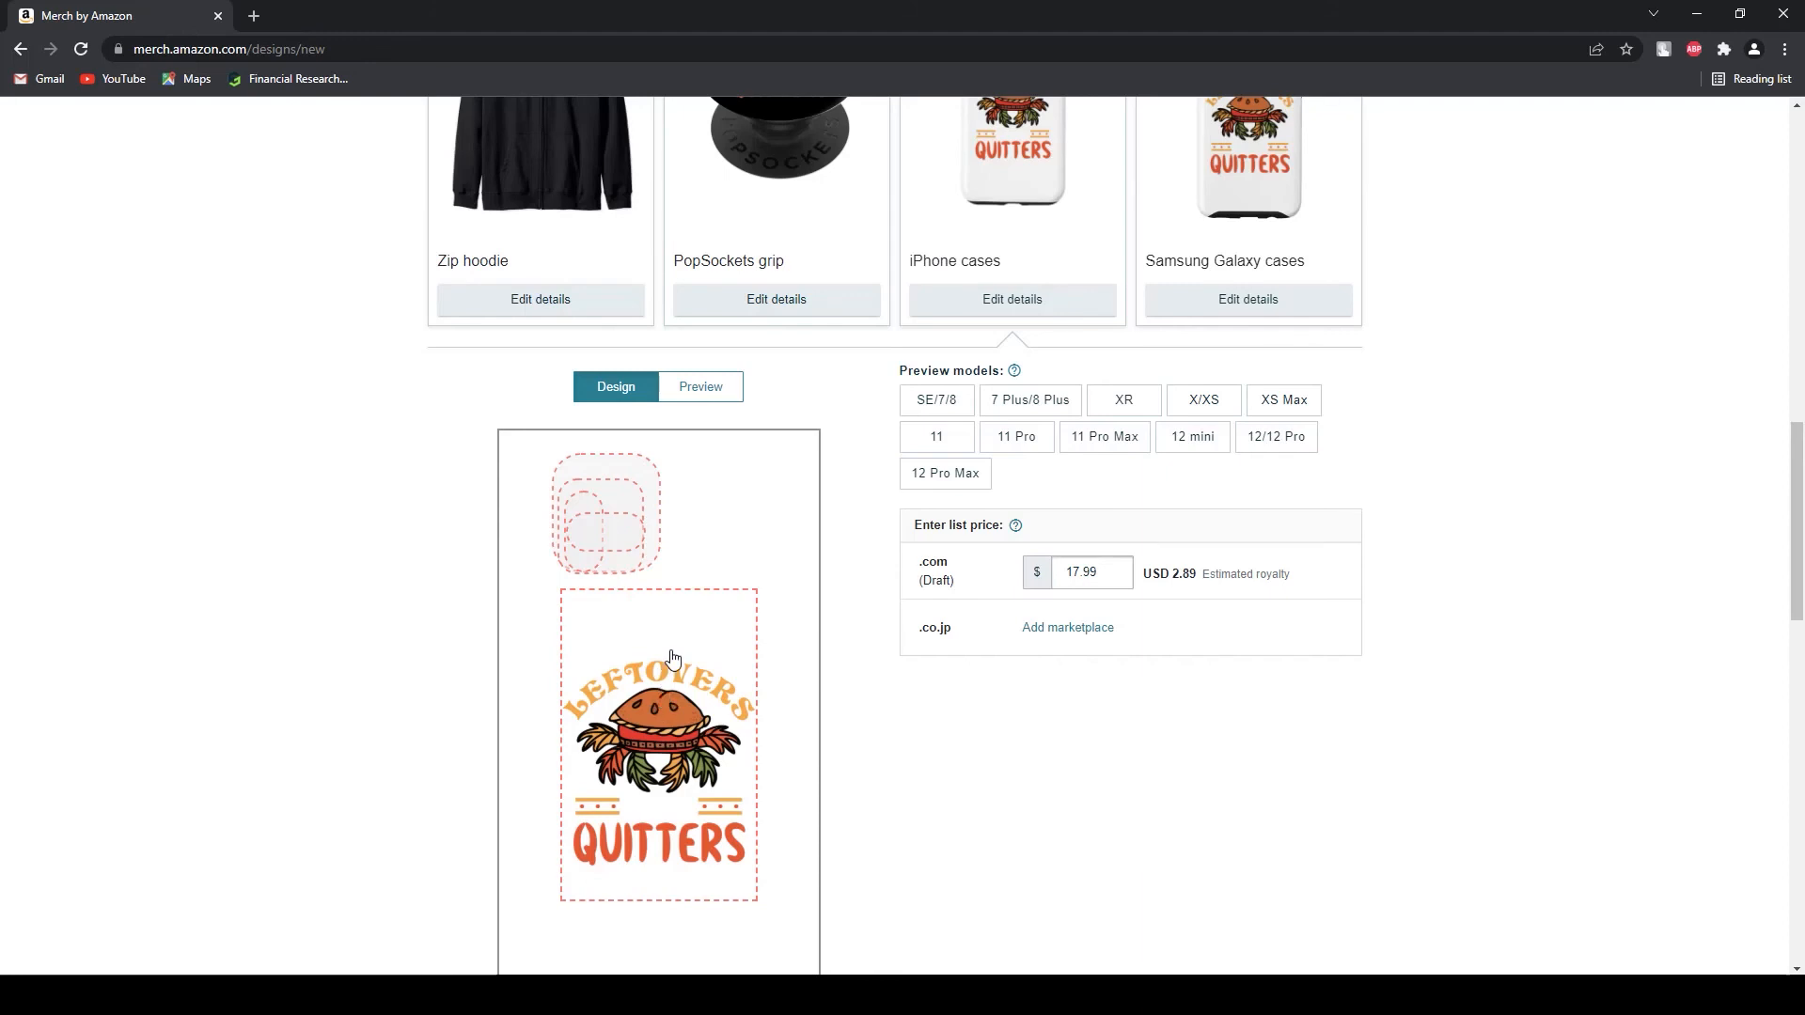
pyautogui.moveTo(672, 671); pyautogui.dragTo(675, 675)
pyautogui.scroll(-2, 663, 691)
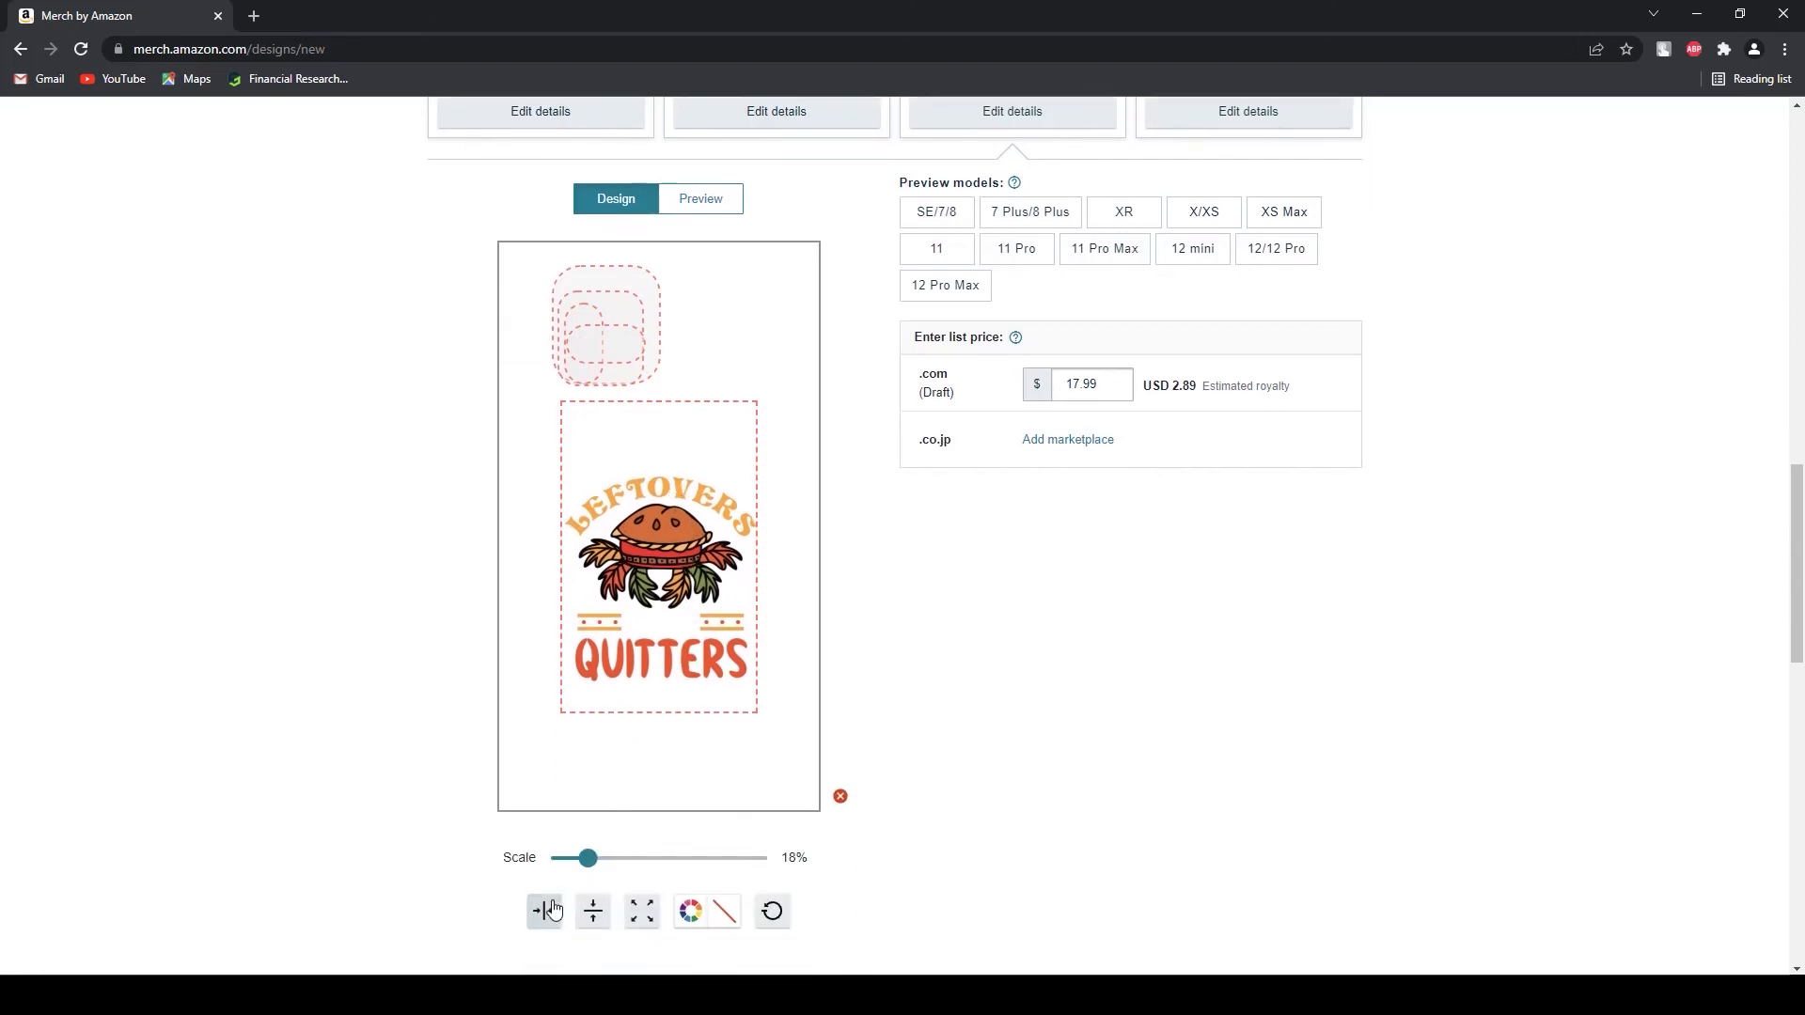
# - Set the iPhone cases' background color to black and close their details
pyautogui.click(690, 913)
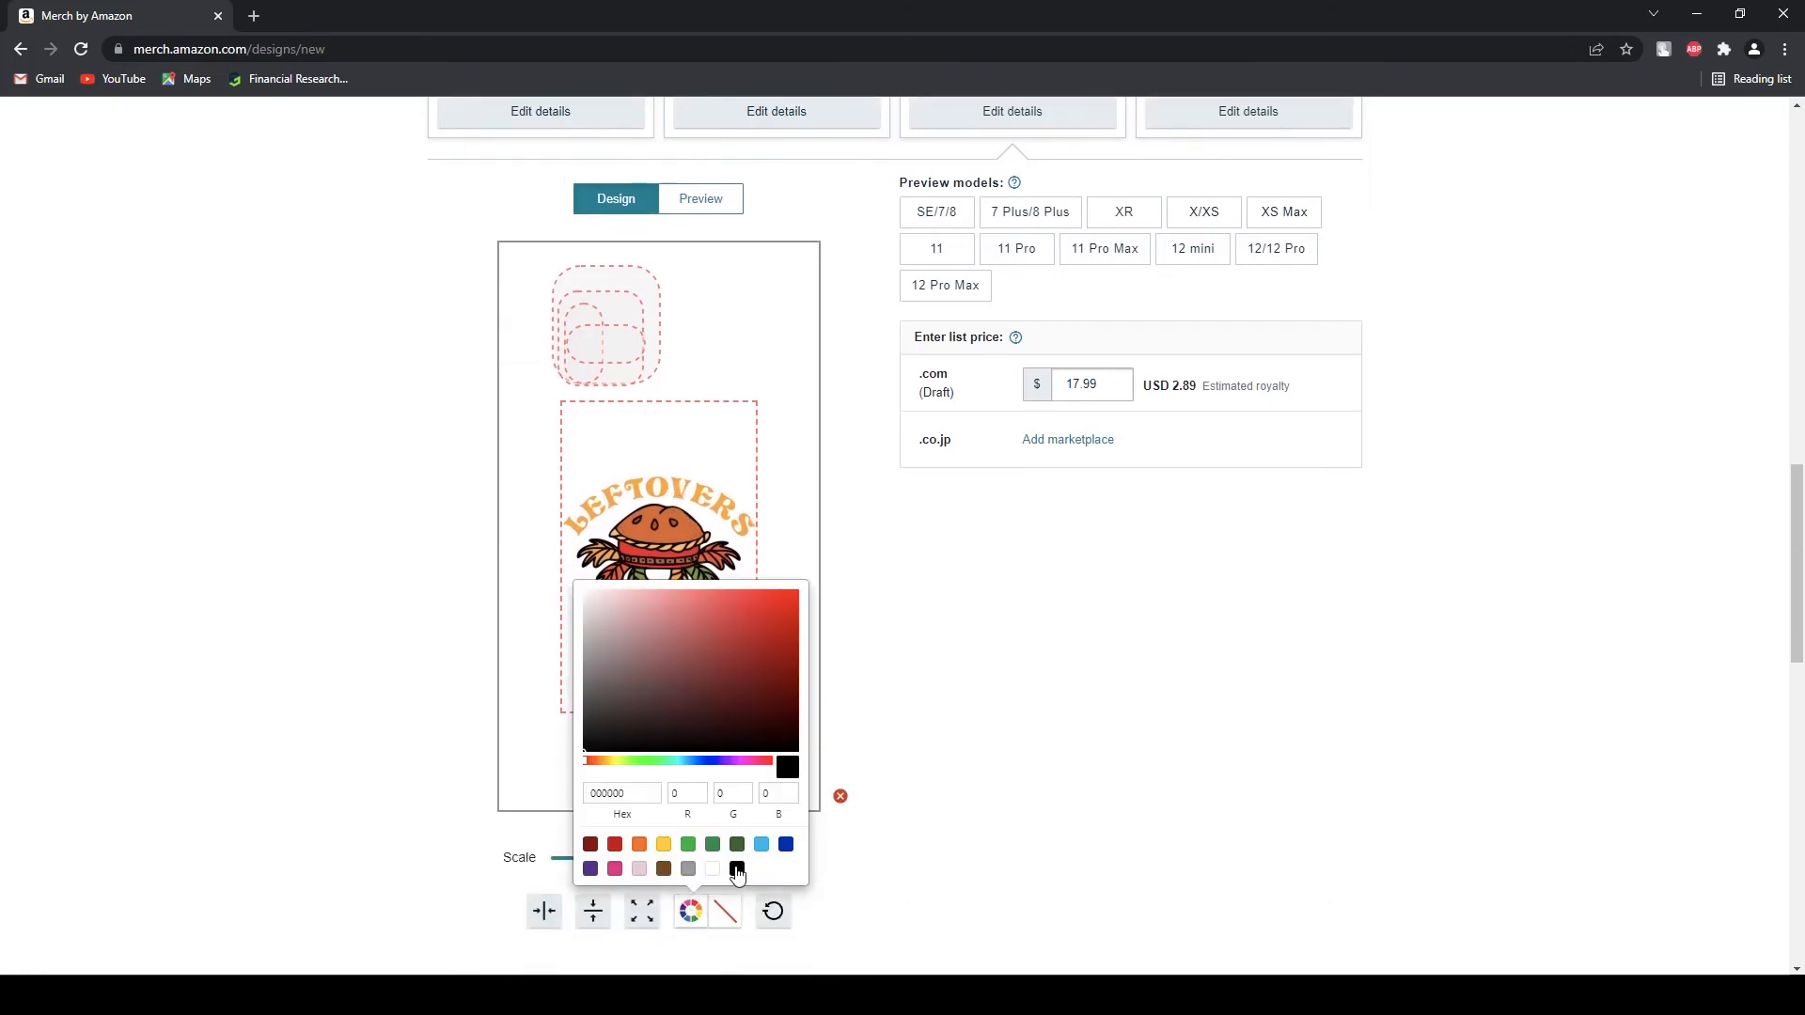
pyautogui.click(737, 870)
pyautogui.click(963, 713)
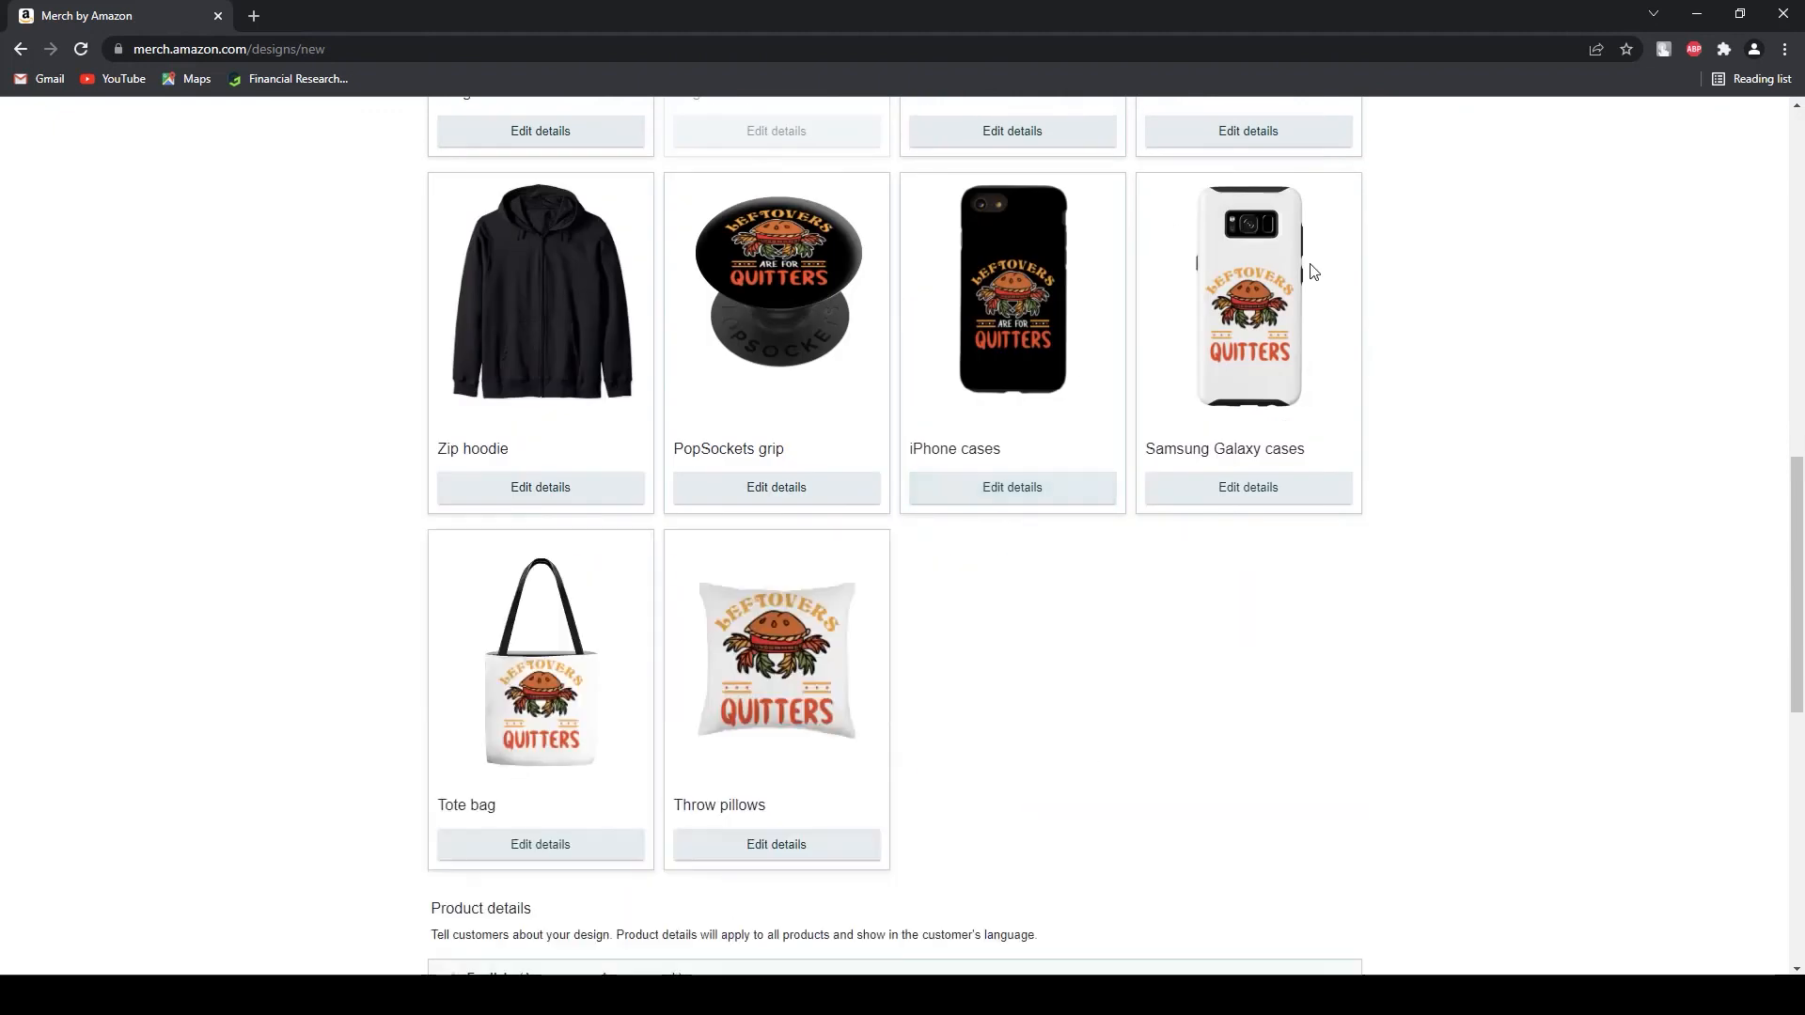
# - Open the Tote bag's details and set its background color to black
pyautogui.scroll(-2, 907, 483)
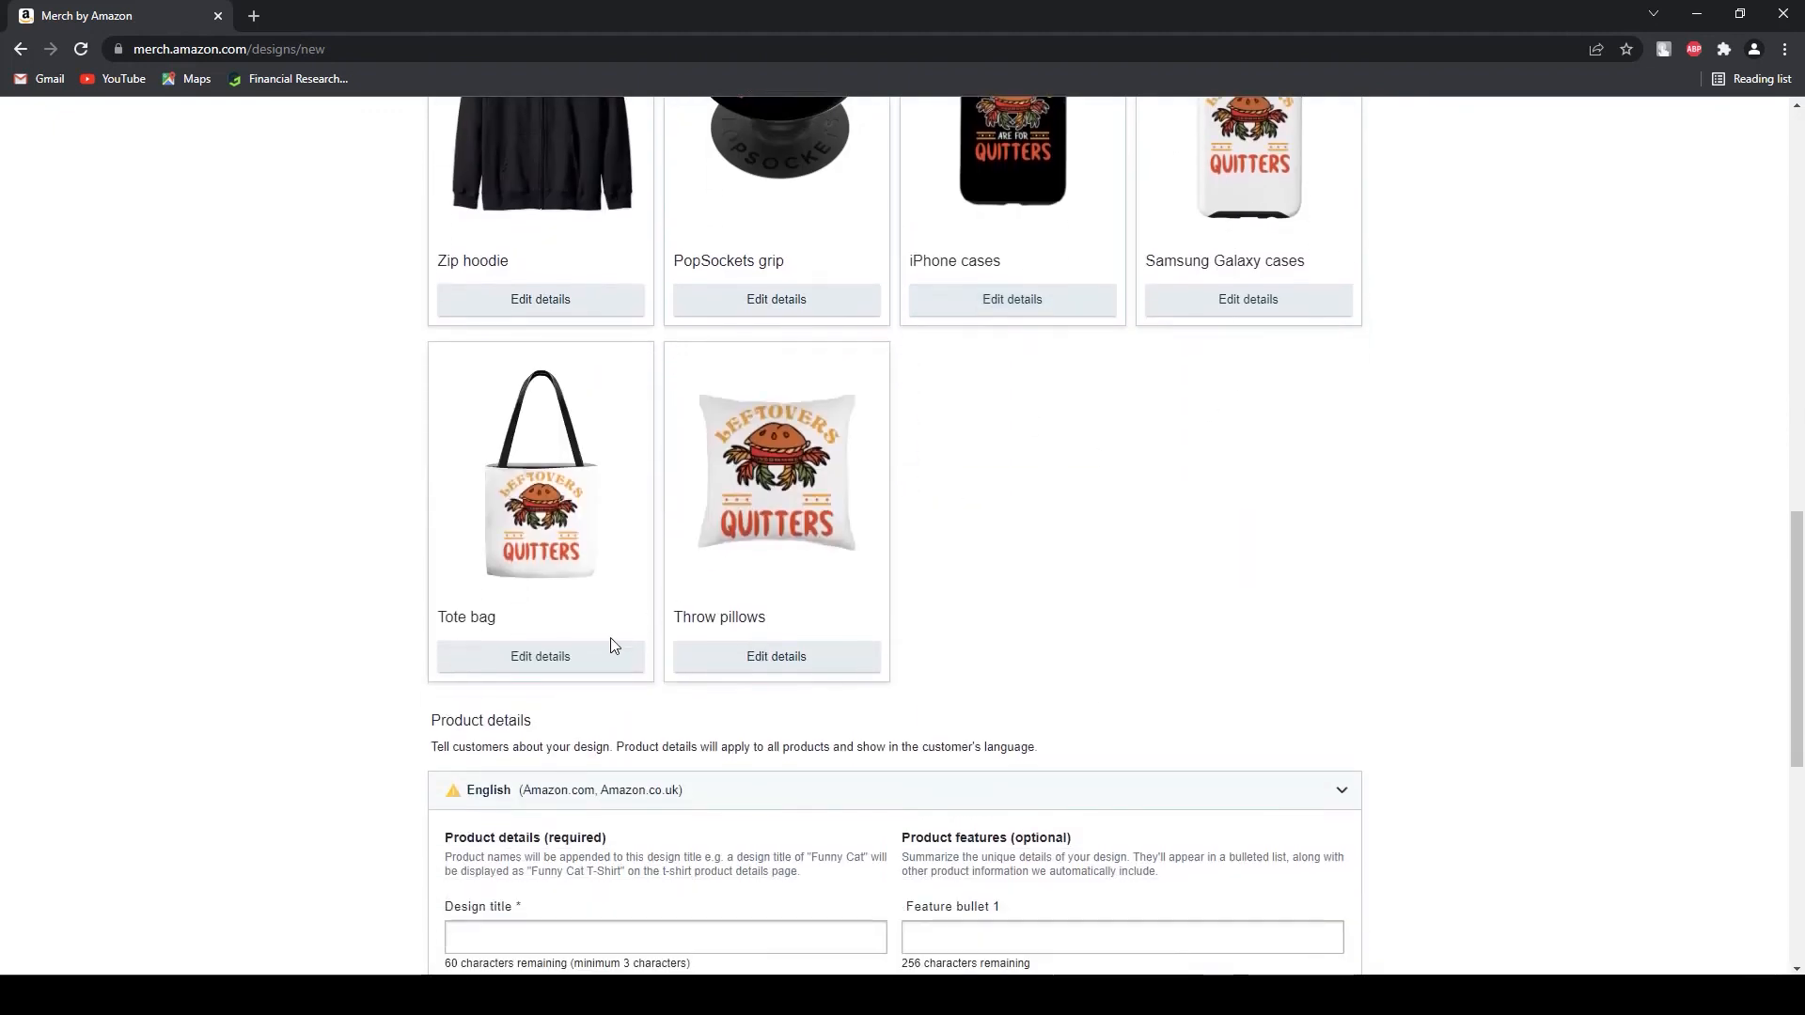
pyautogui.click(577, 654)
pyautogui.scroll(-3, 658, 526)
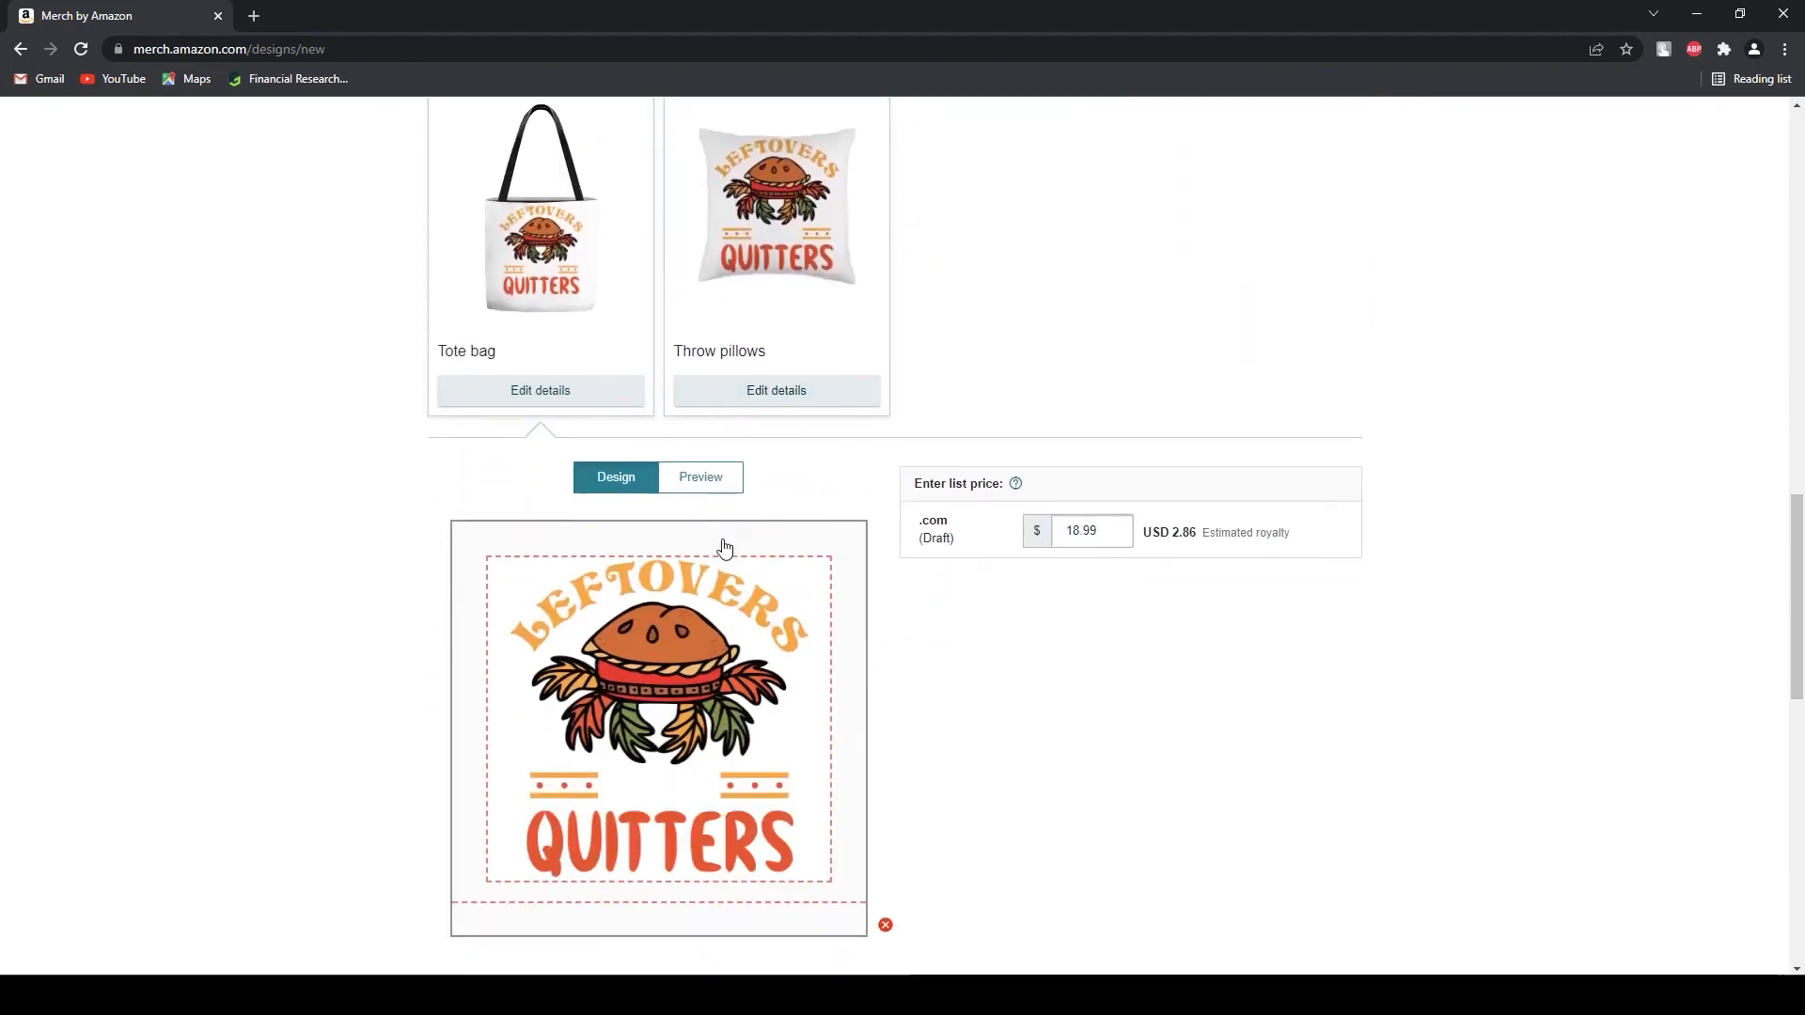
pyautogui.scroll(-3, 723, 548)
pyautogui.scroll(1, 700, 602)
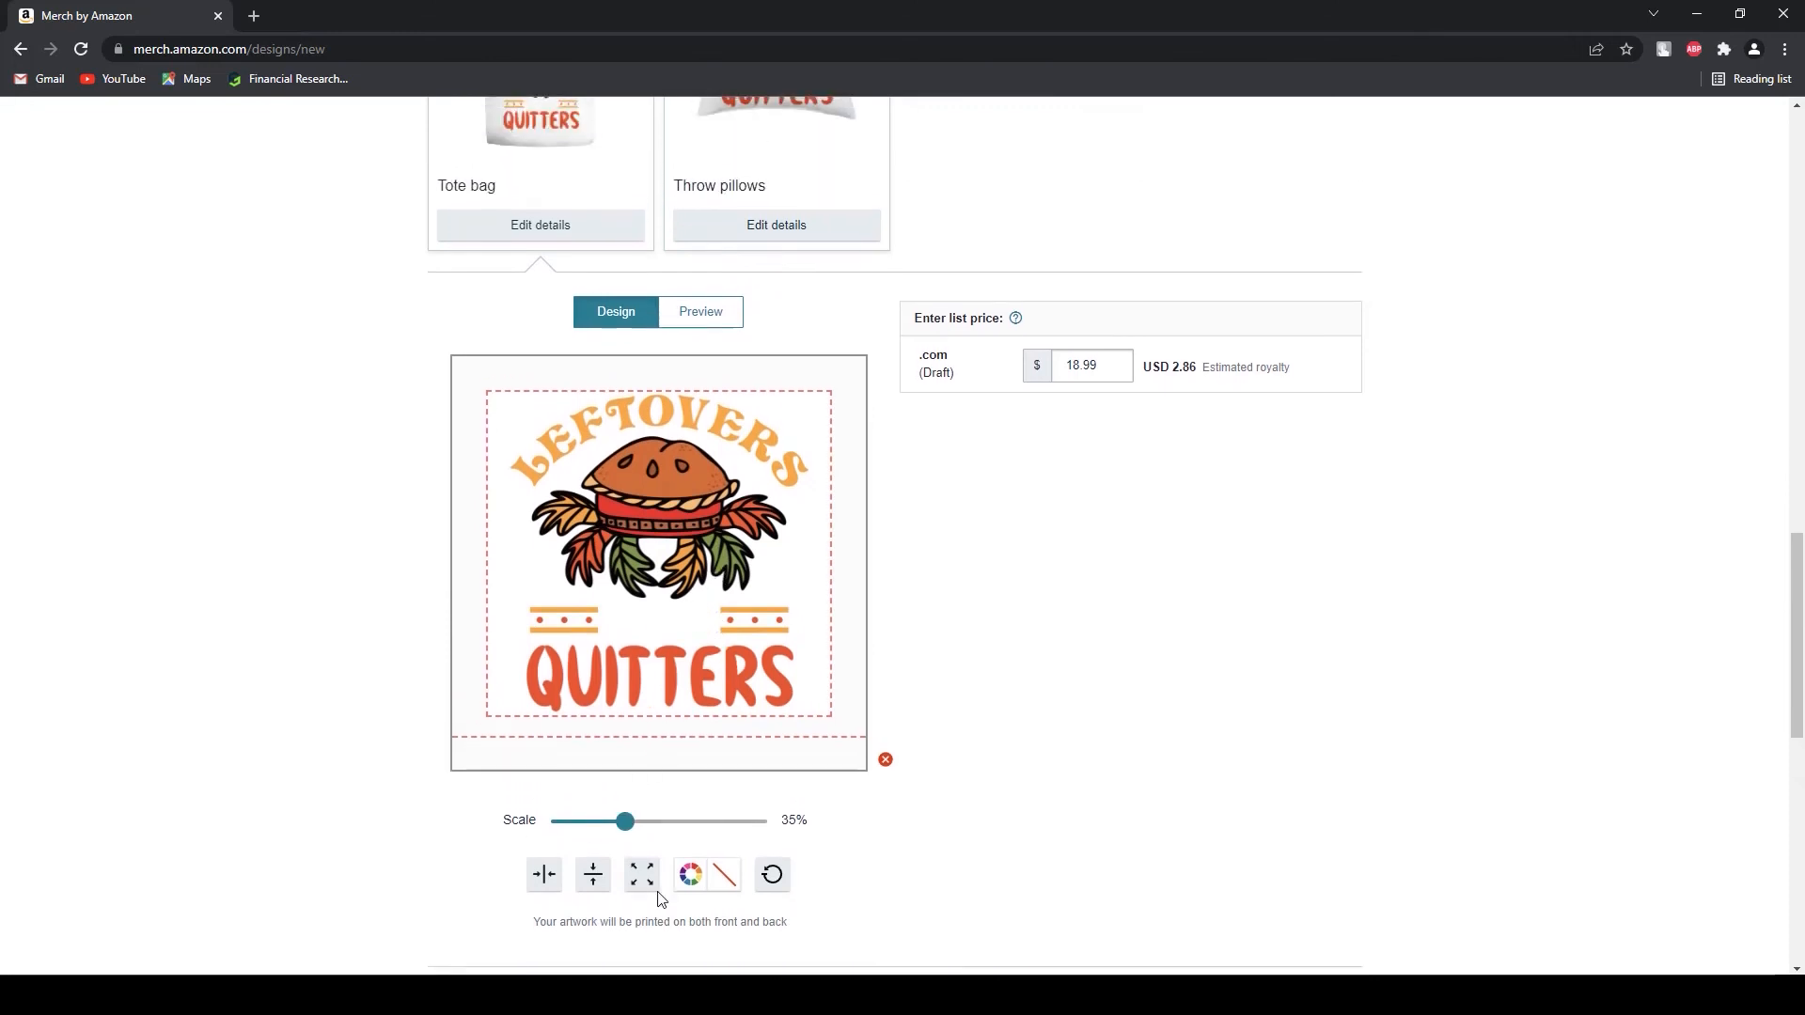
pyautogui.click(691, 876)
pyautogui.click(737, 832)
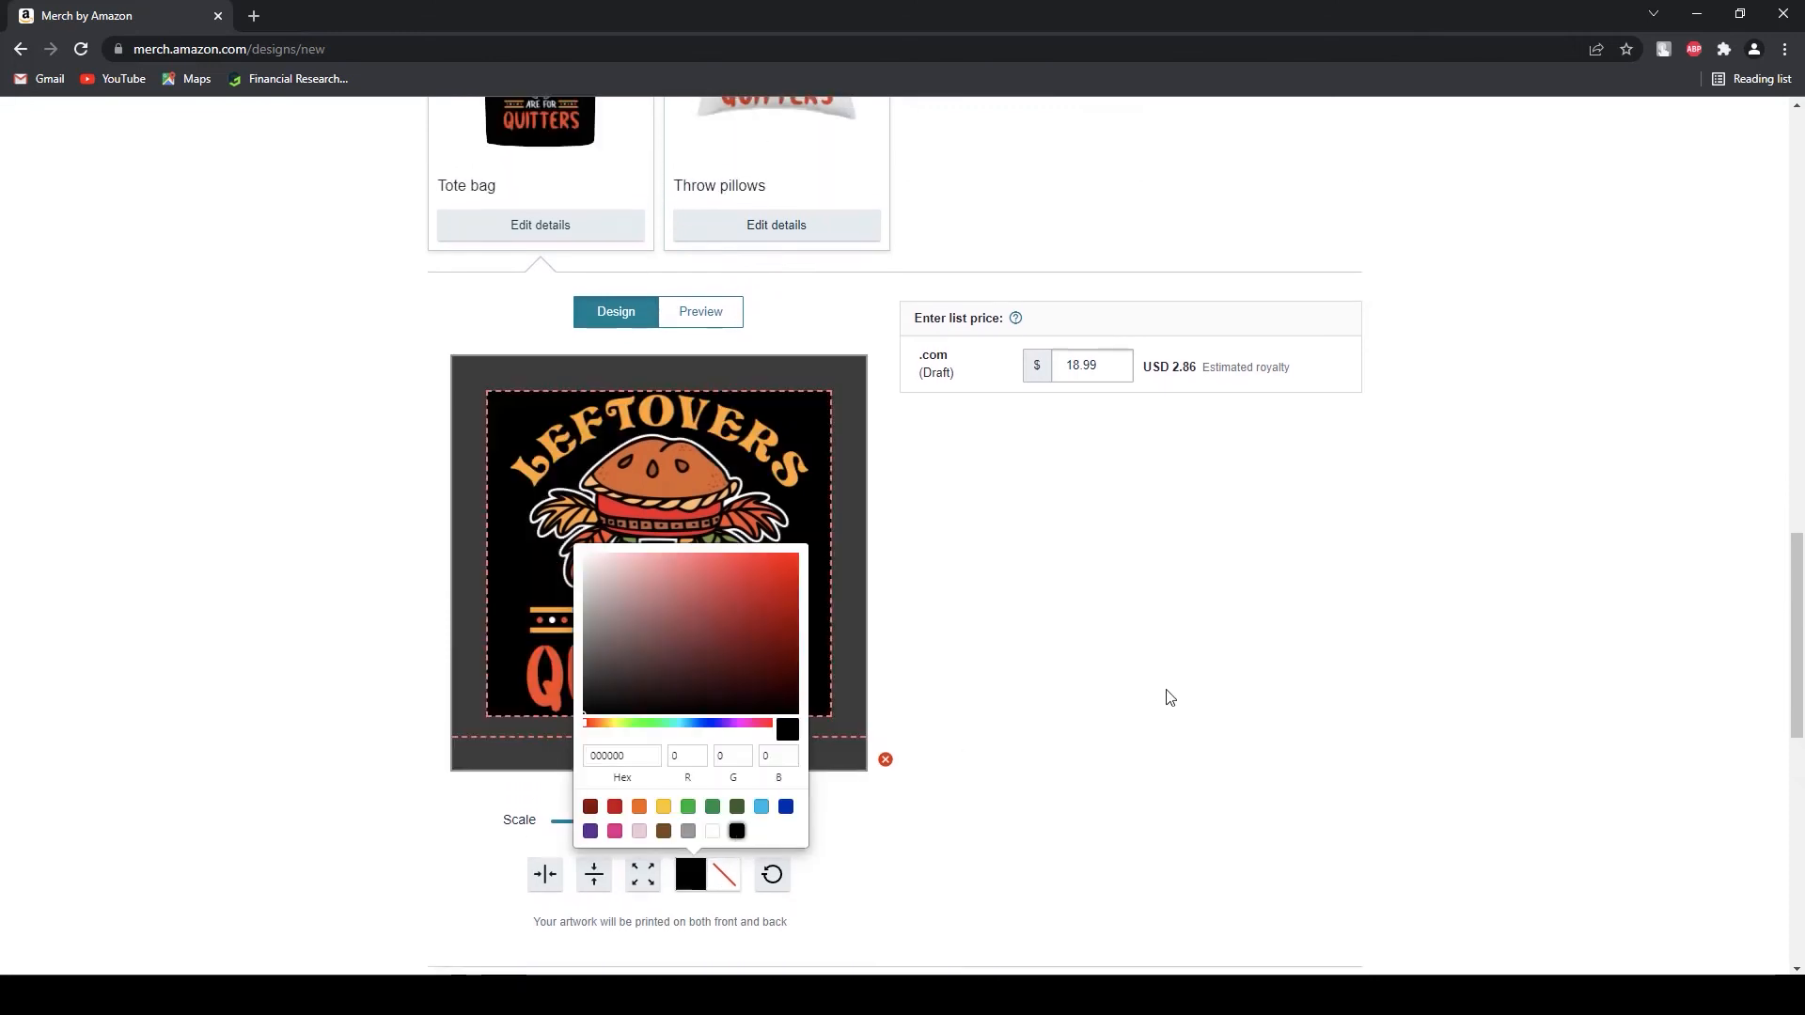
pyautogui.click(1164, 696)
# - Examine the Tote bag's artwork against its dashed guidelines, its background color options, and the other products' thumbnails
pyautogui.scroll(2, 1007, 689)
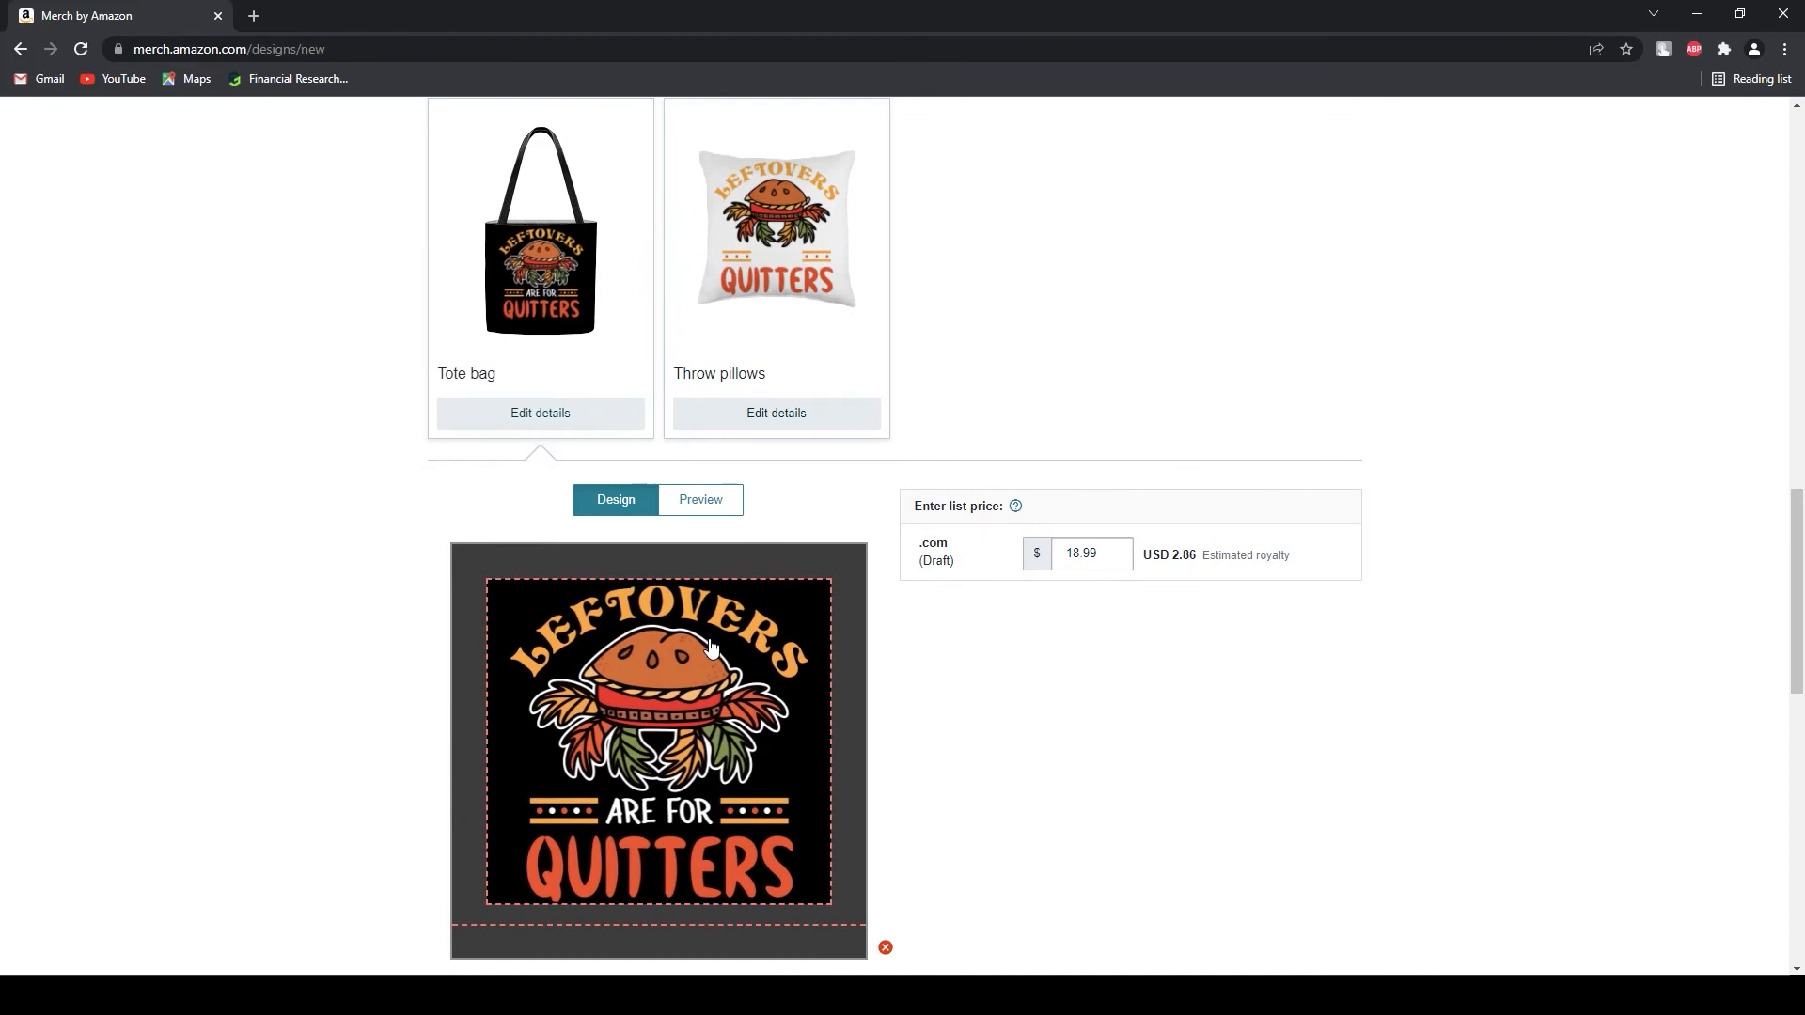
pyautogui.scroll(-3, 633, 717)
pyautogui.scroll(4, 621, 736)
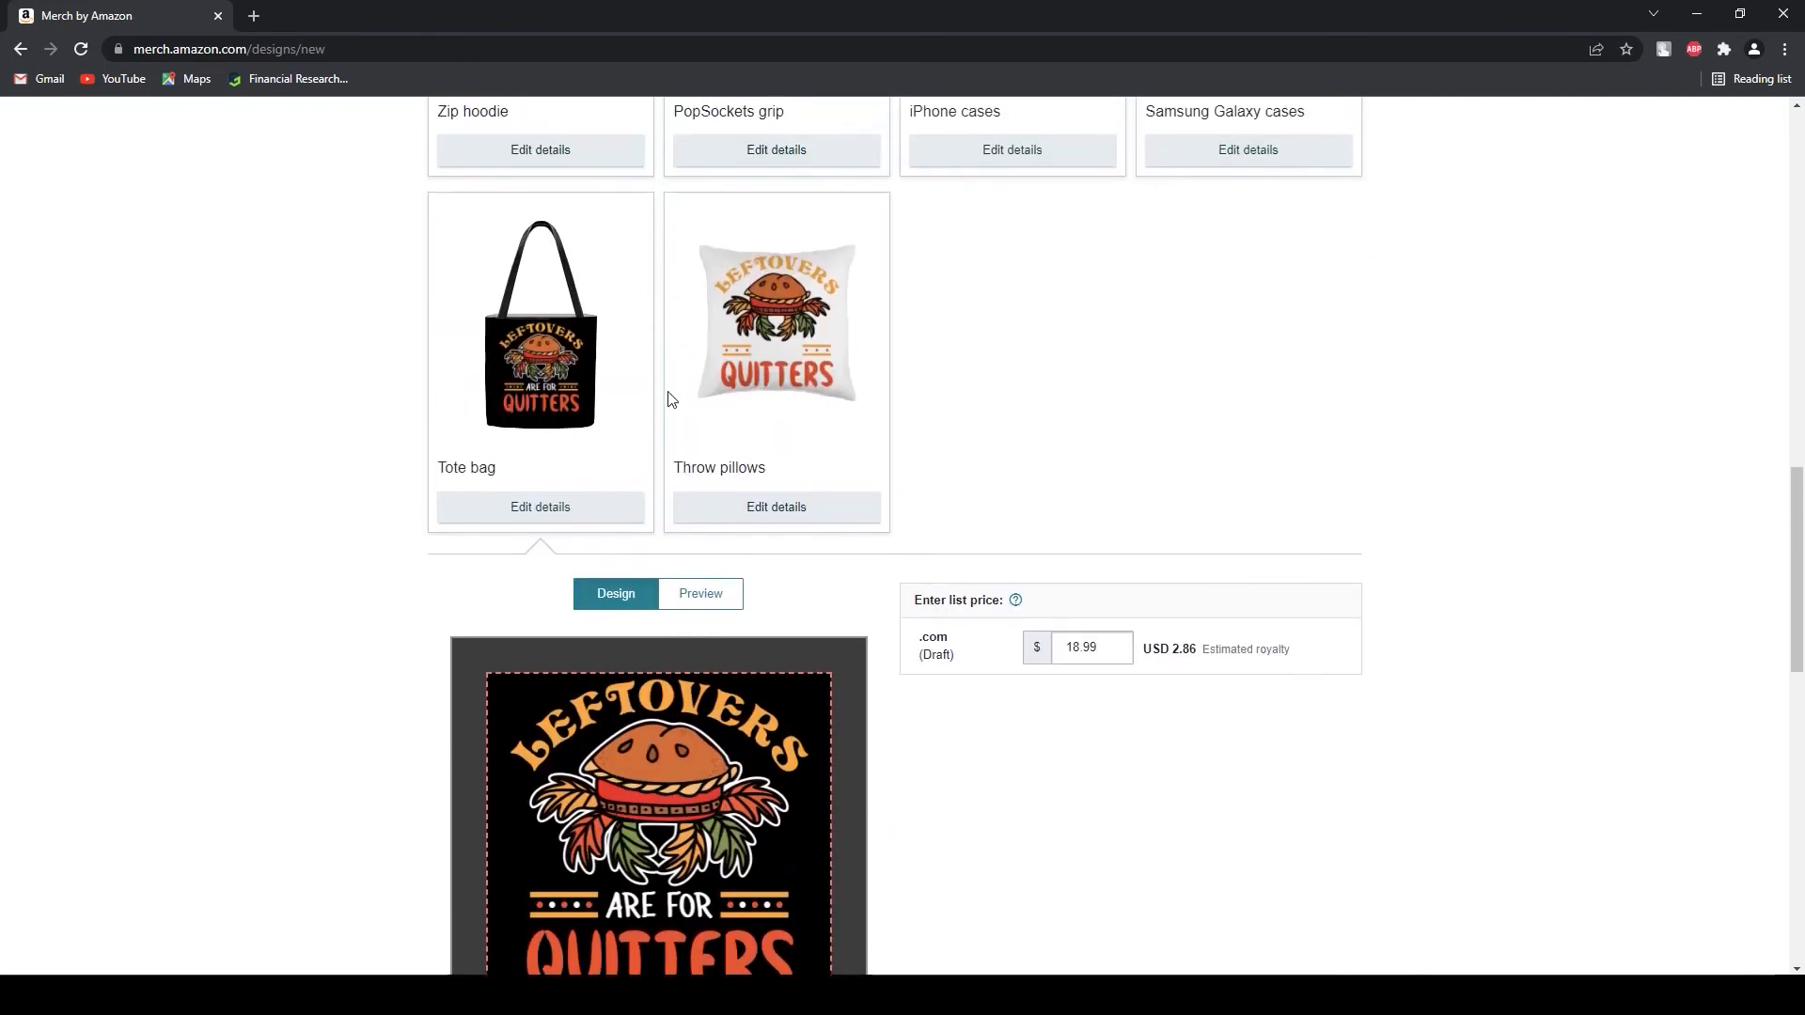
pyautogui.scroll(-3, 788, 581)
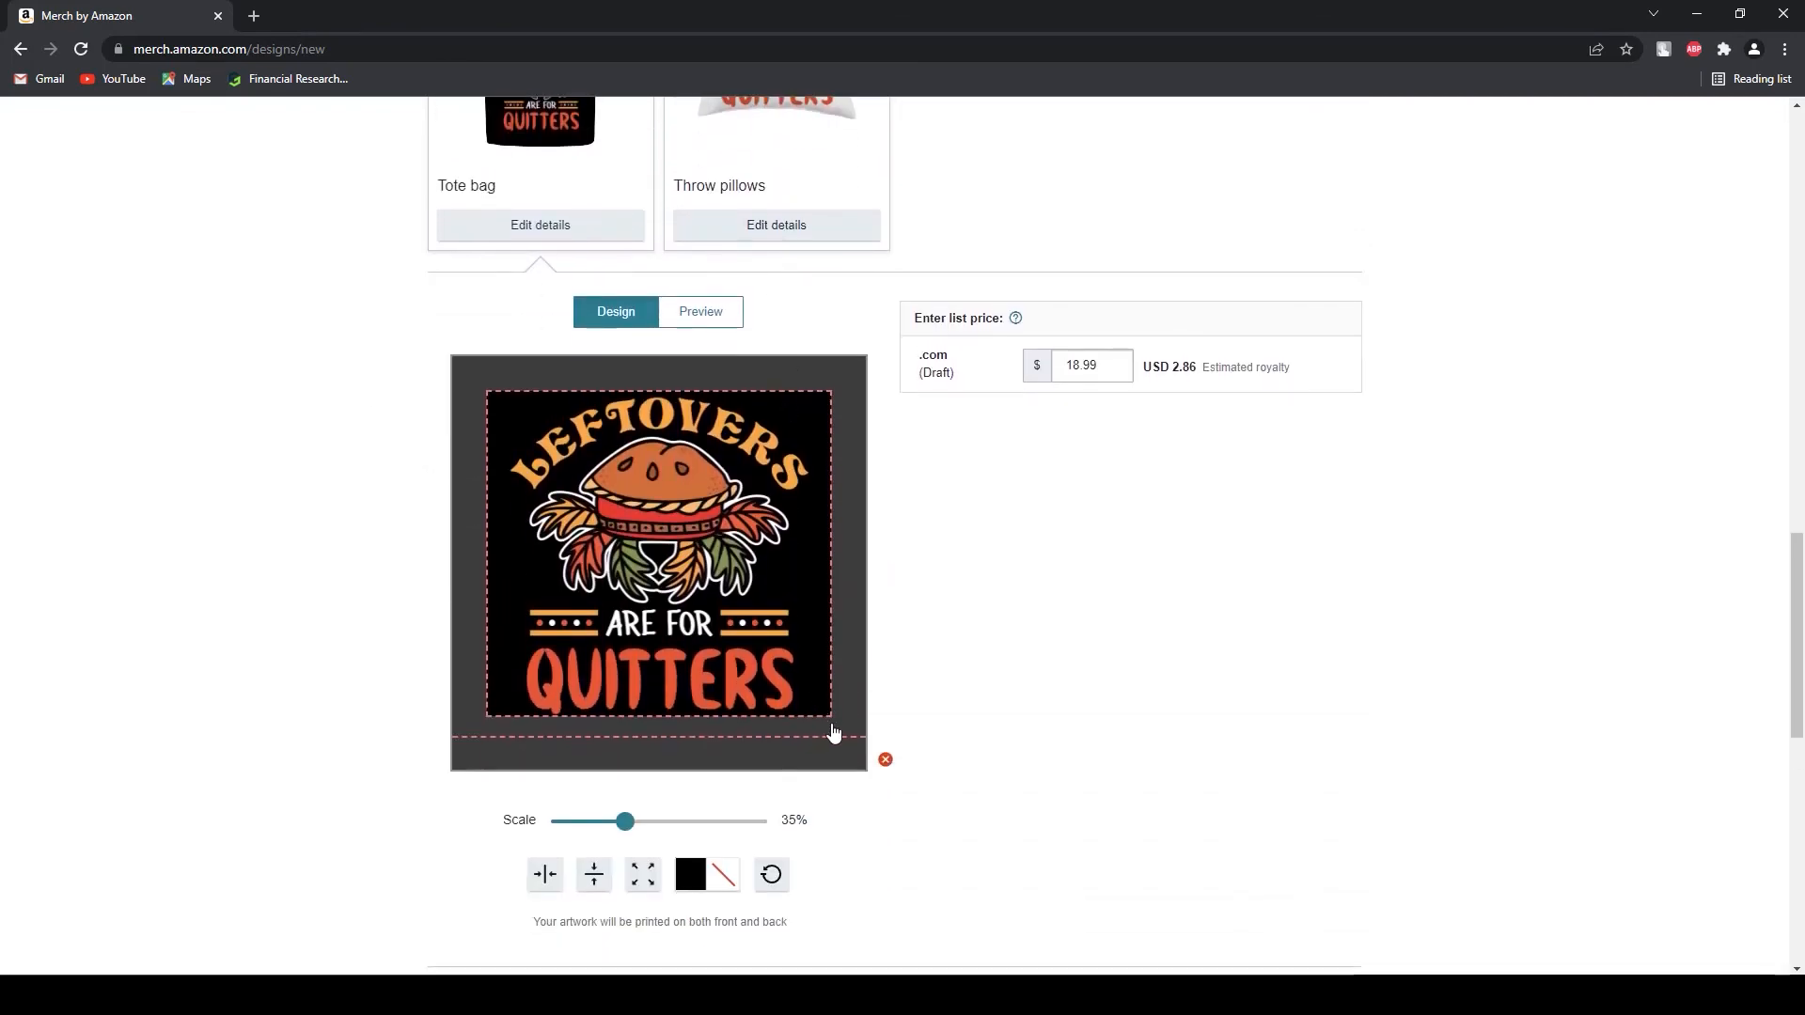
pyautogui.click(692, 872)
pyautogui.click(927, 856)
pyautogui.scroll(2, 815, 862)
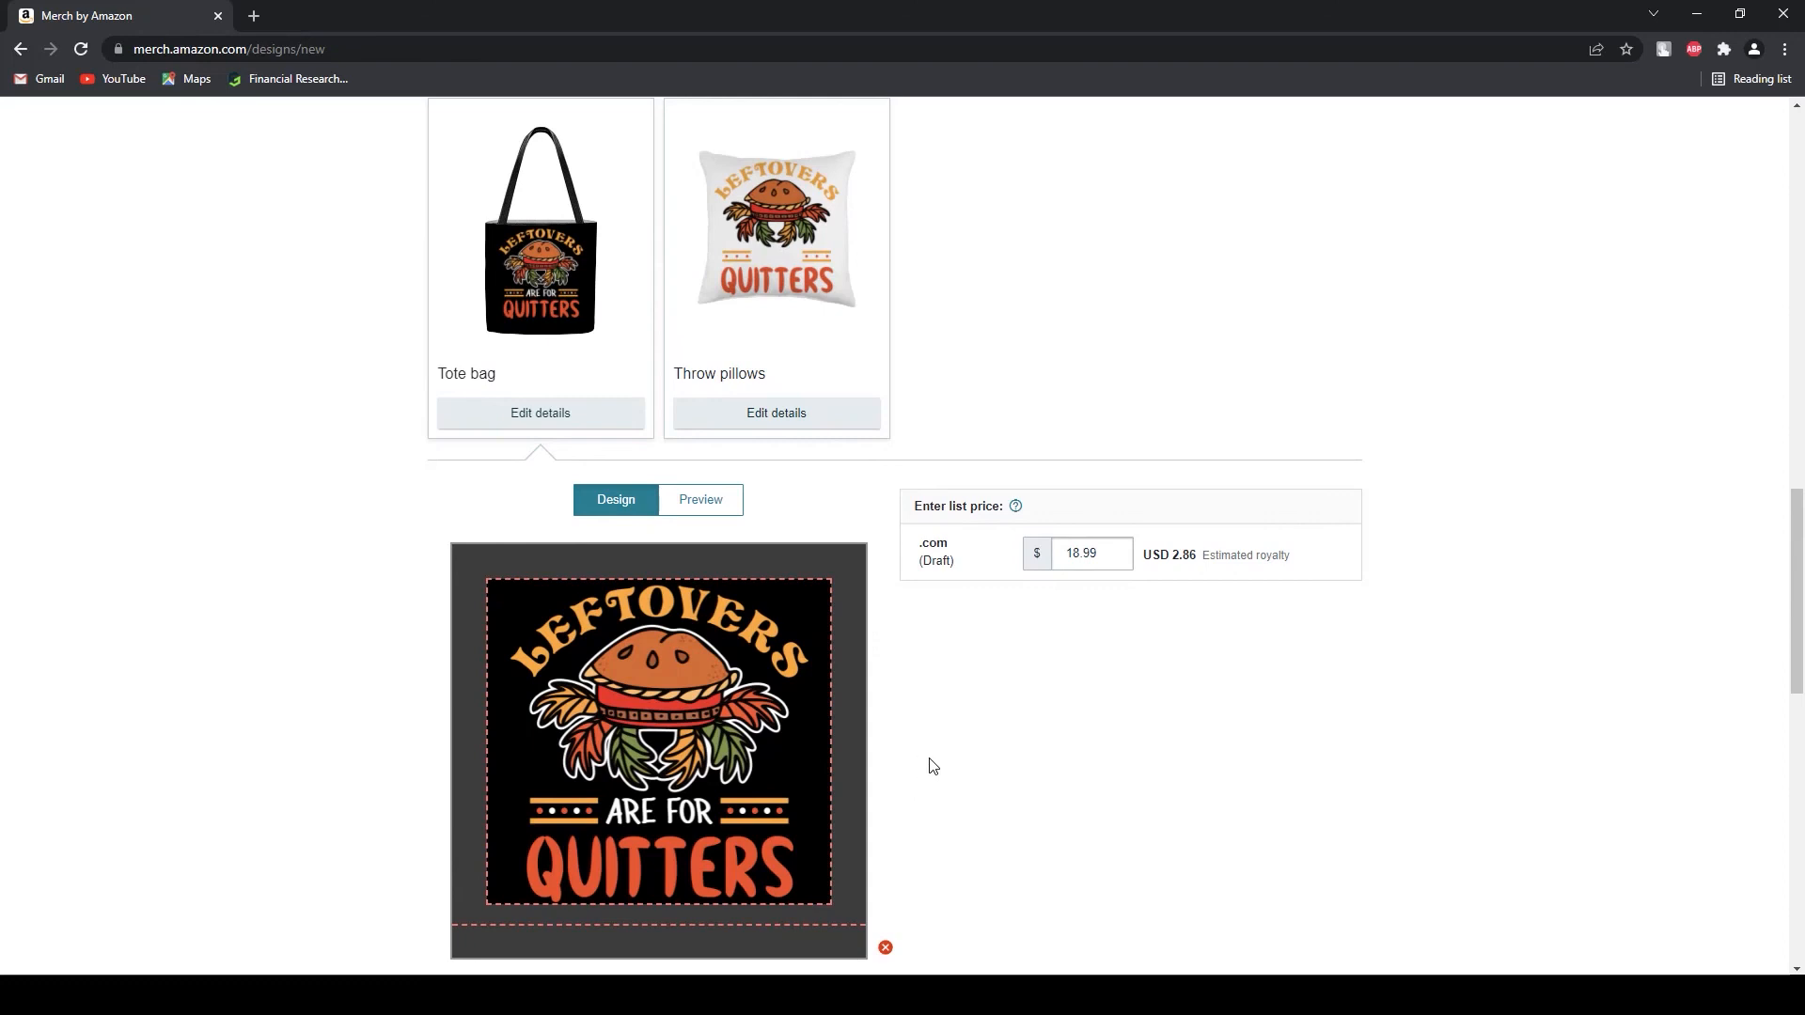
pyautogui.scroll(4, 1006, 705)
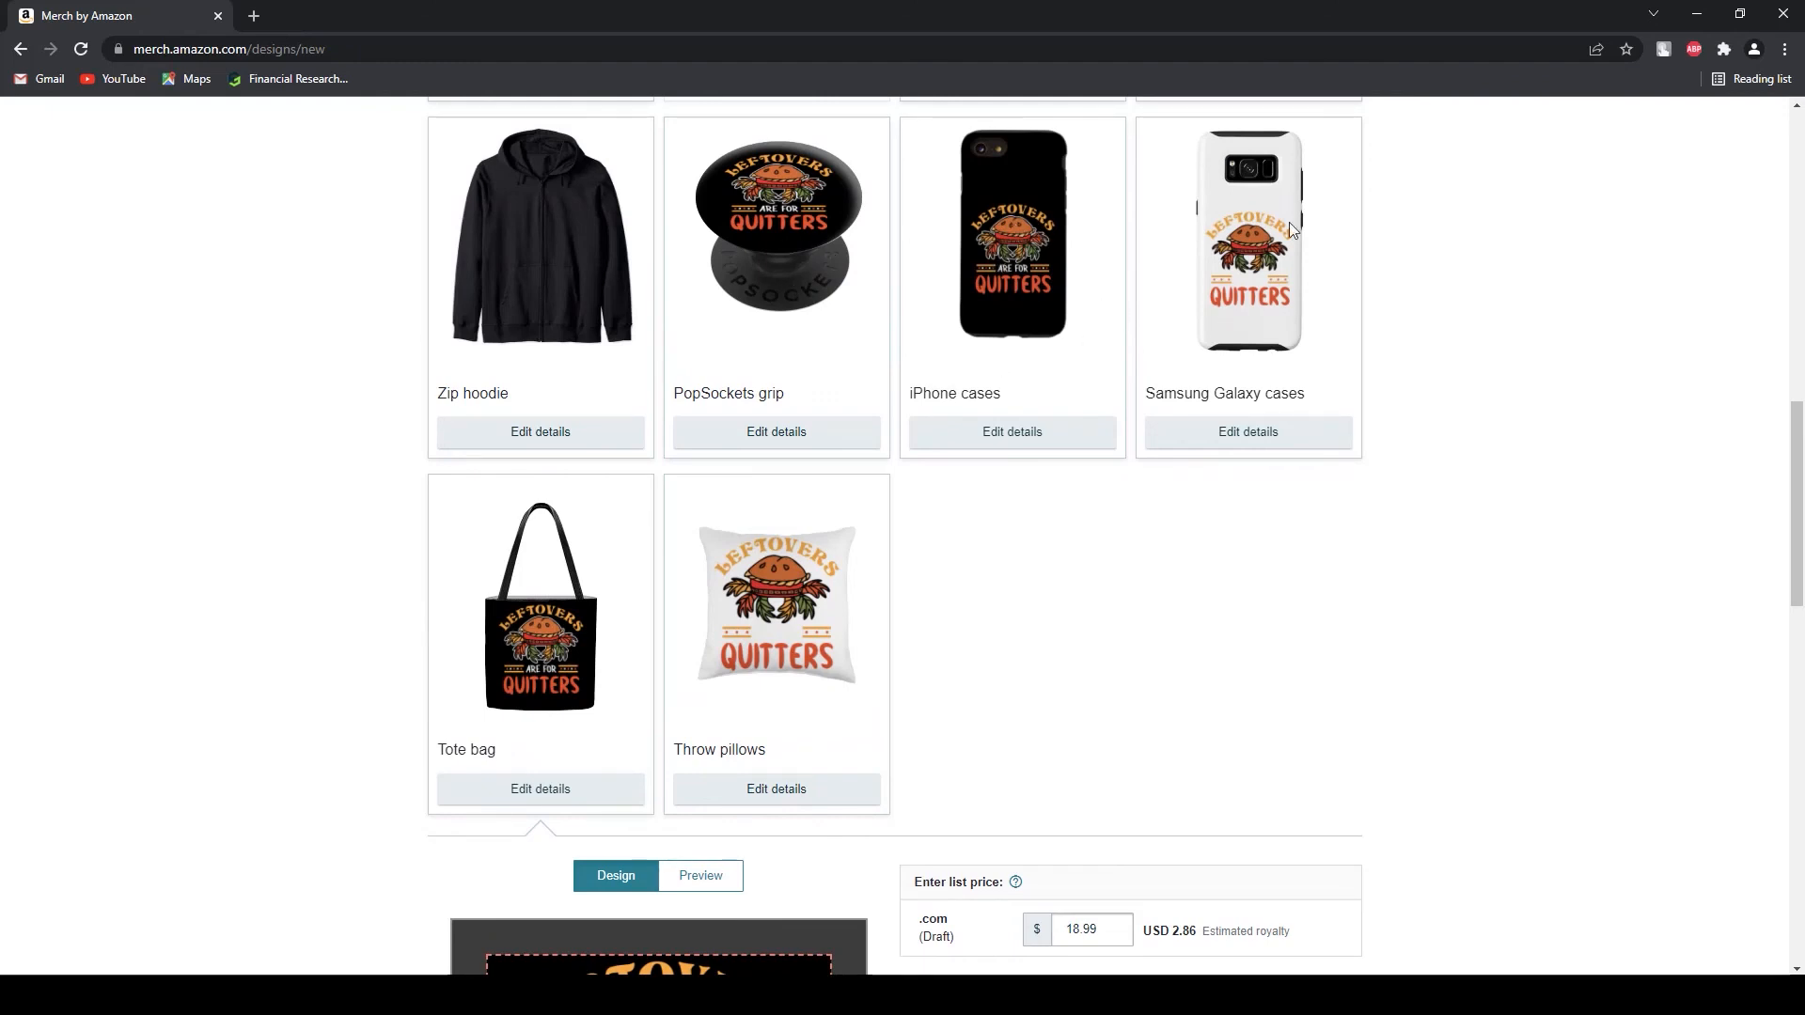
pyautogui.scroll(-4, 863, 646)
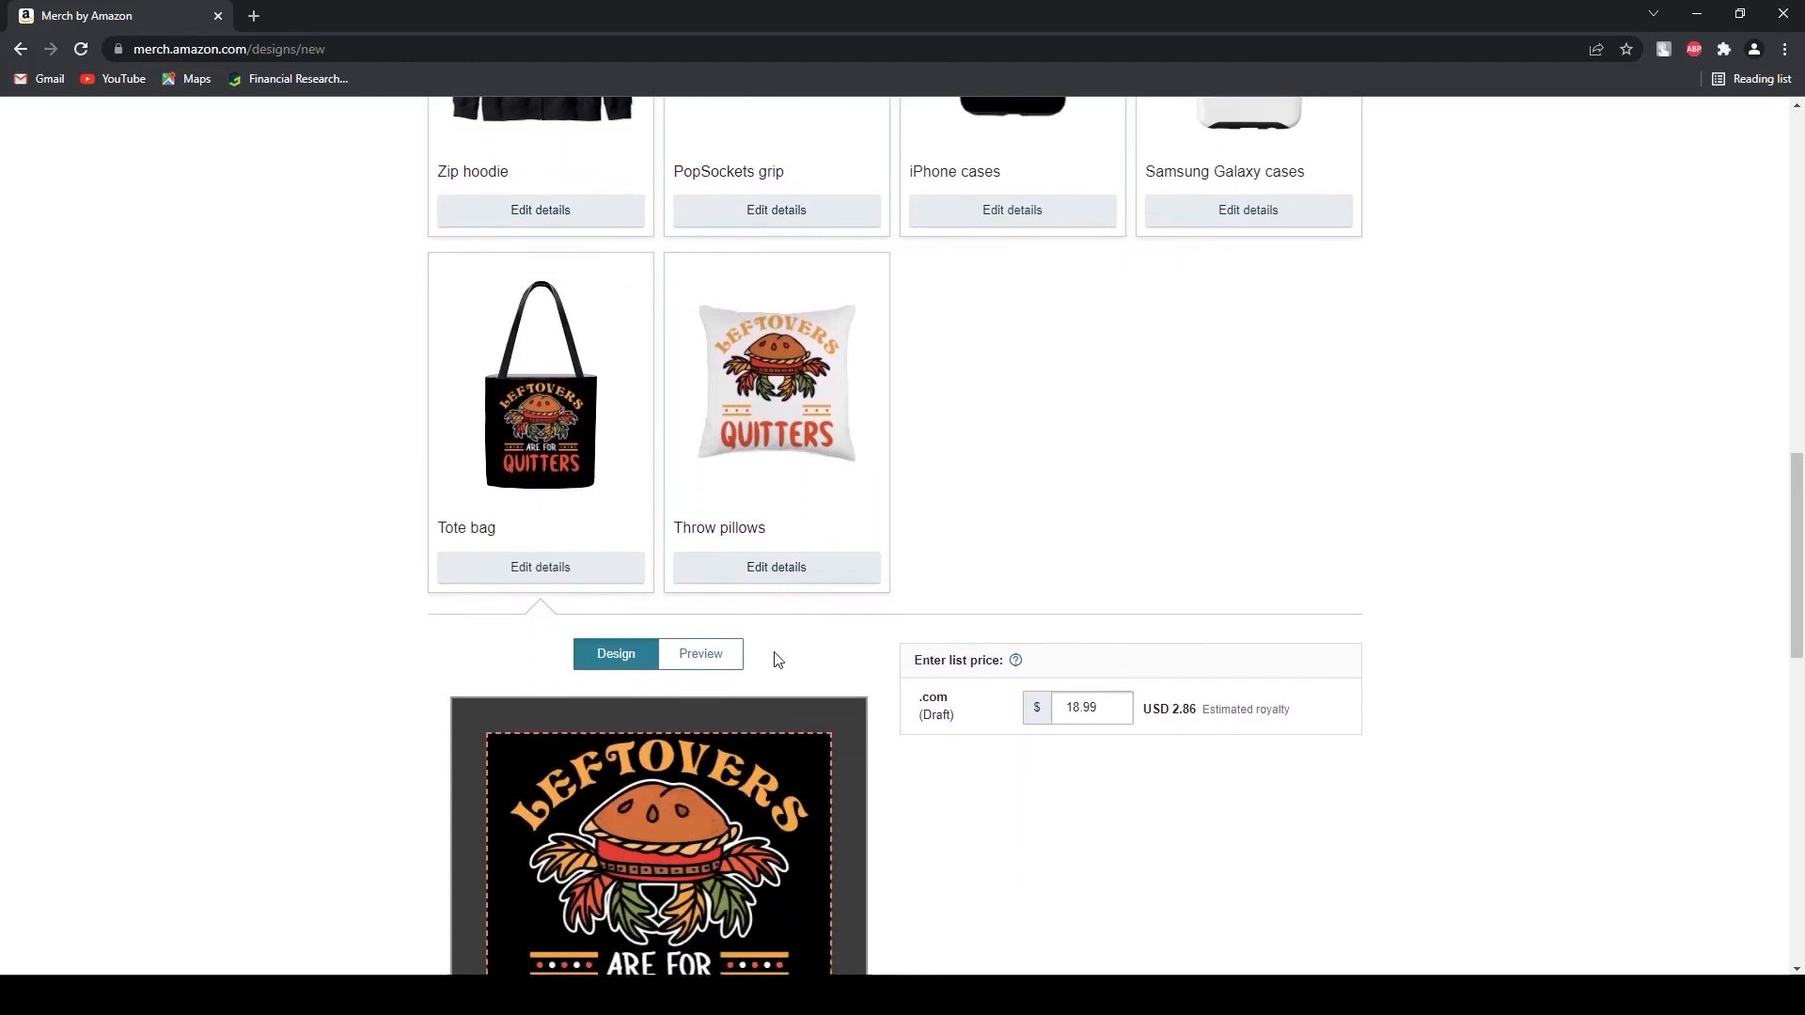
pyautogui.scroll(-3, 793, 648)
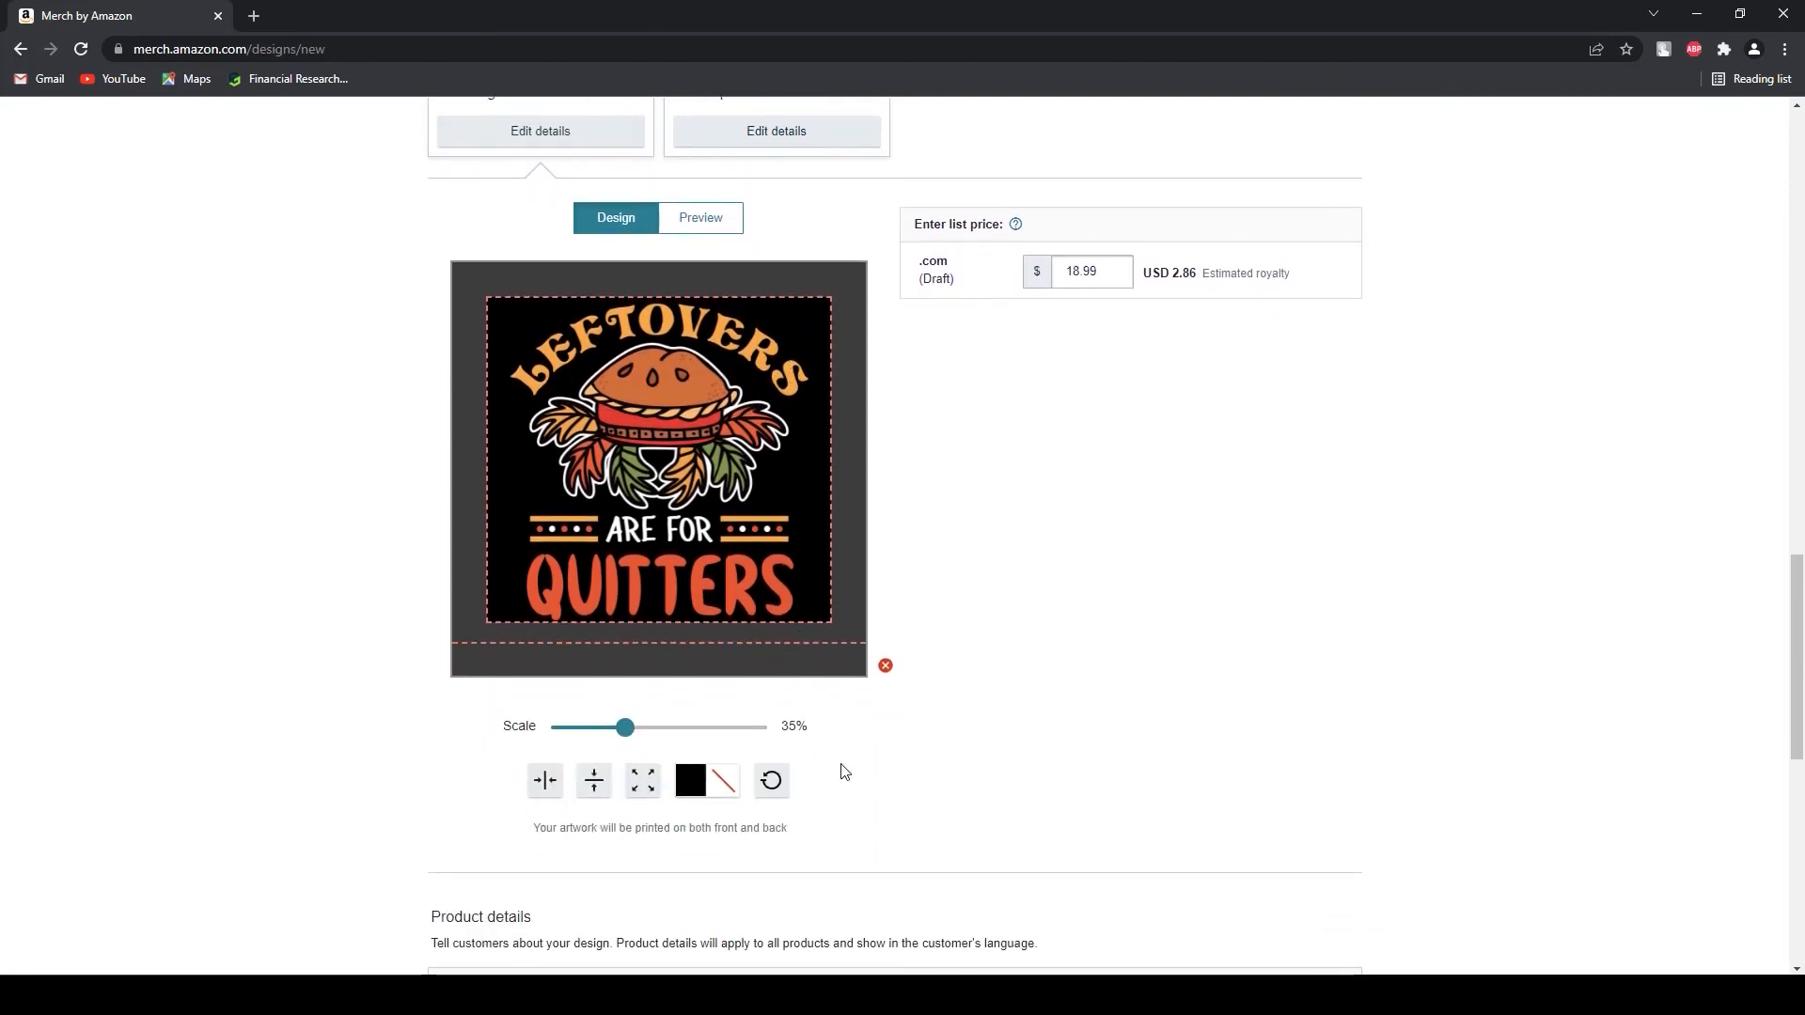
pyautogui.scroll(1, 842, 765)
pyautogui.scroll(2, 829, 763)
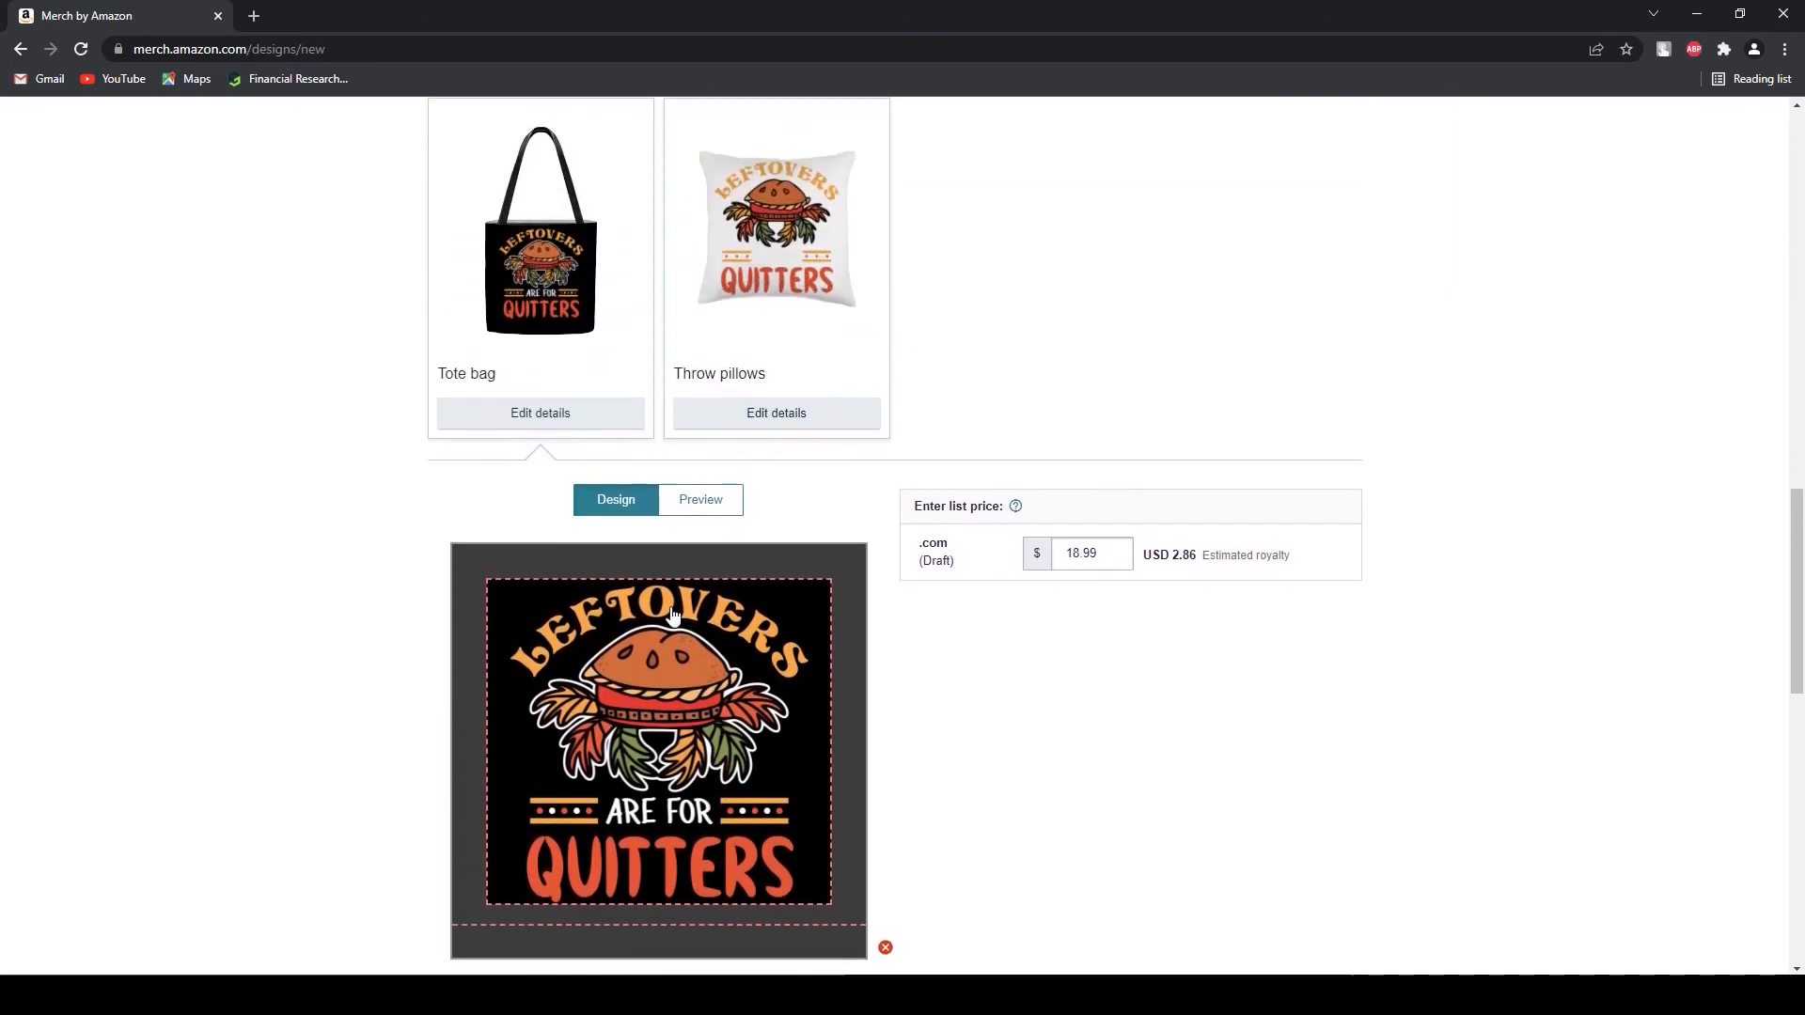
# - Close the Tote bag's details and return to the uploaded artwork and the first row of shirts
pyautogui.click(552, 414)
pyautogui.scroll(3, 948, 580)
pyautogui.scroll(3, 963, 578)
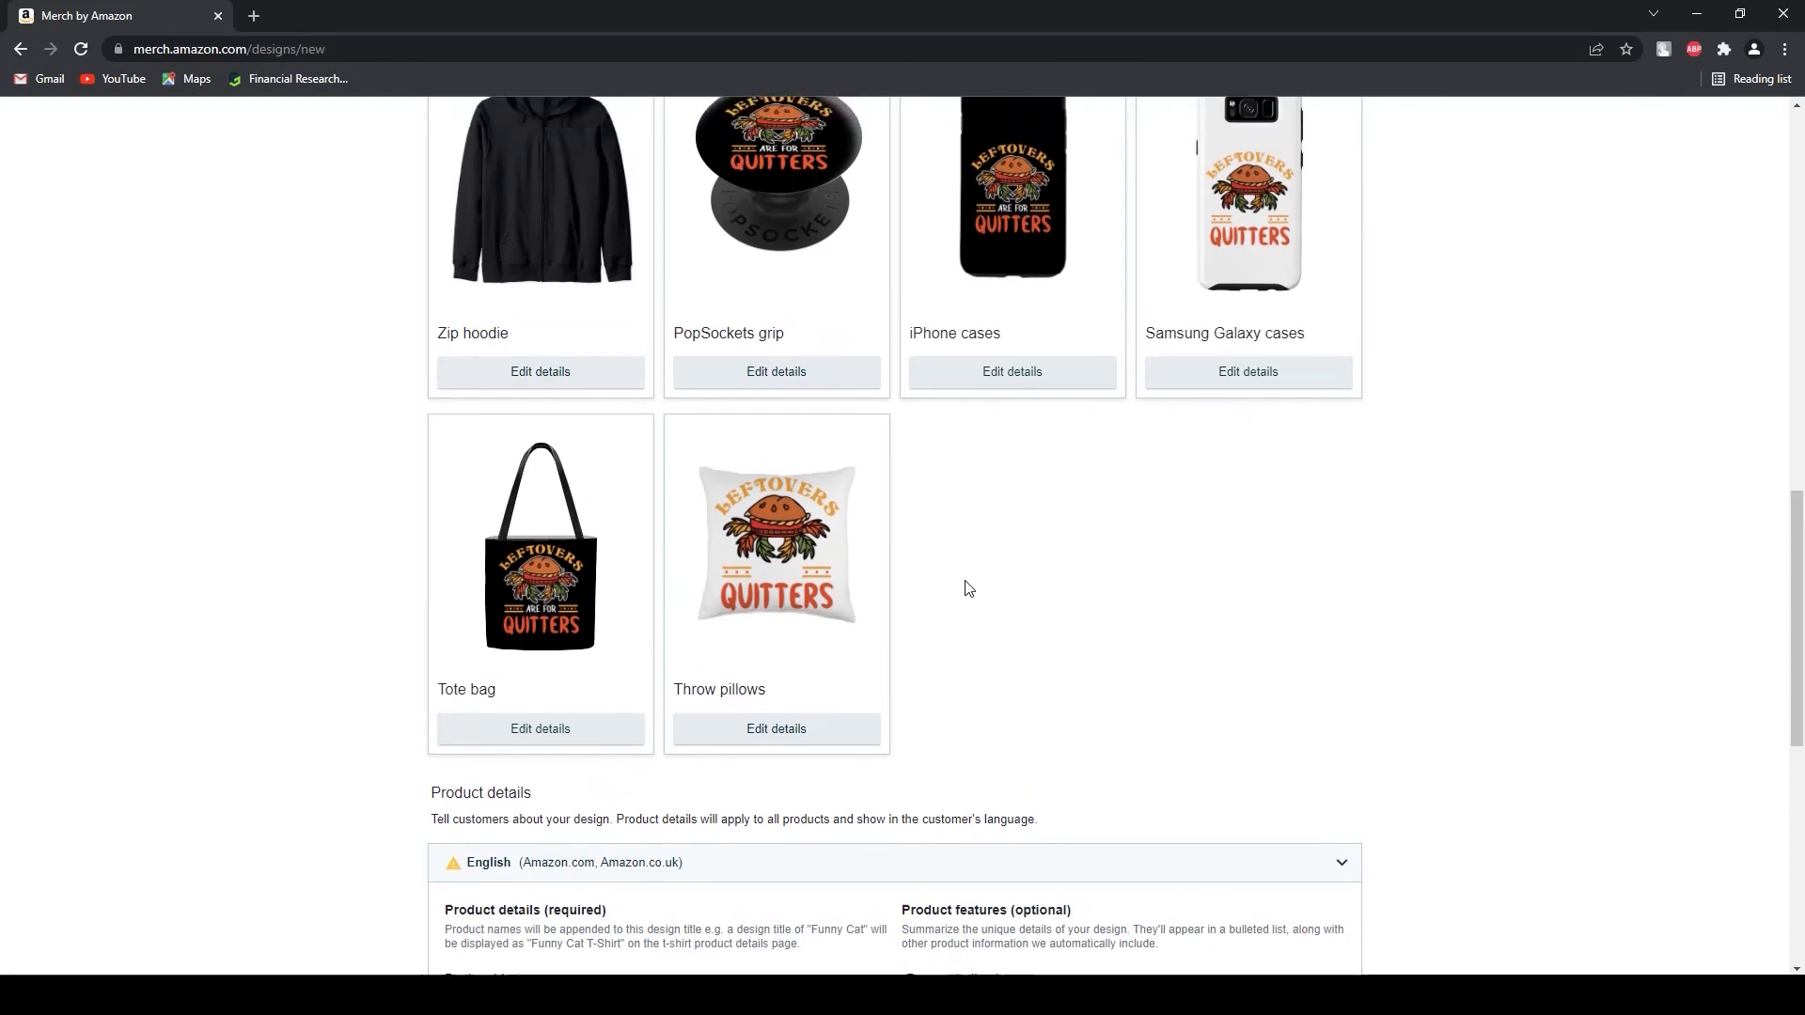
pyautogui.scroll(10, 1048, 712)
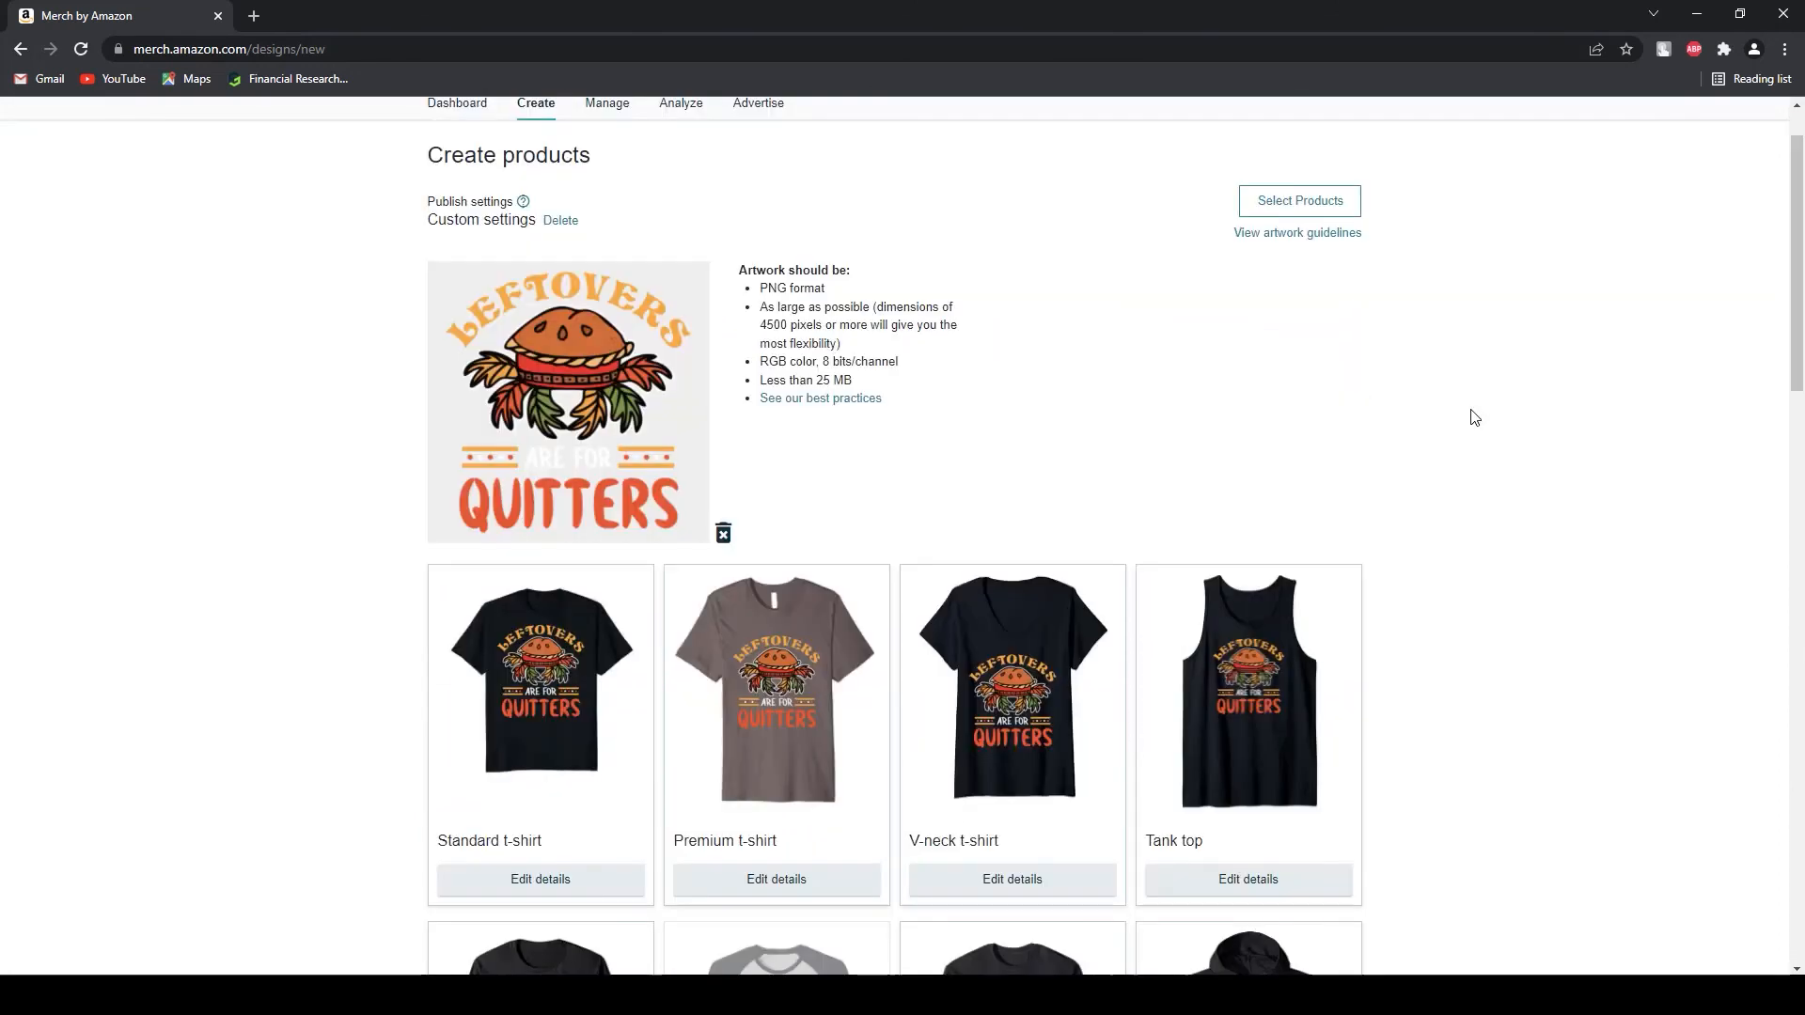